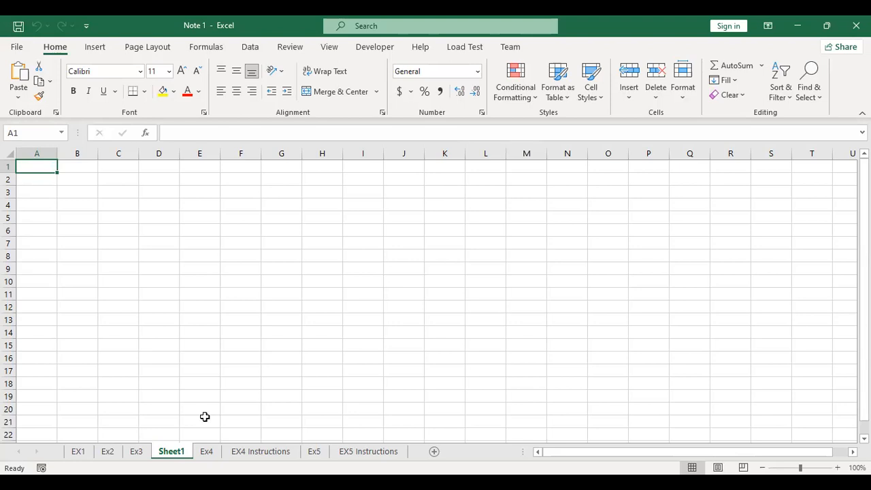
Select single cells in rows 4 and 5, including G4, D4 and G5, followed by a block starting at F3.
key(alt+F11)
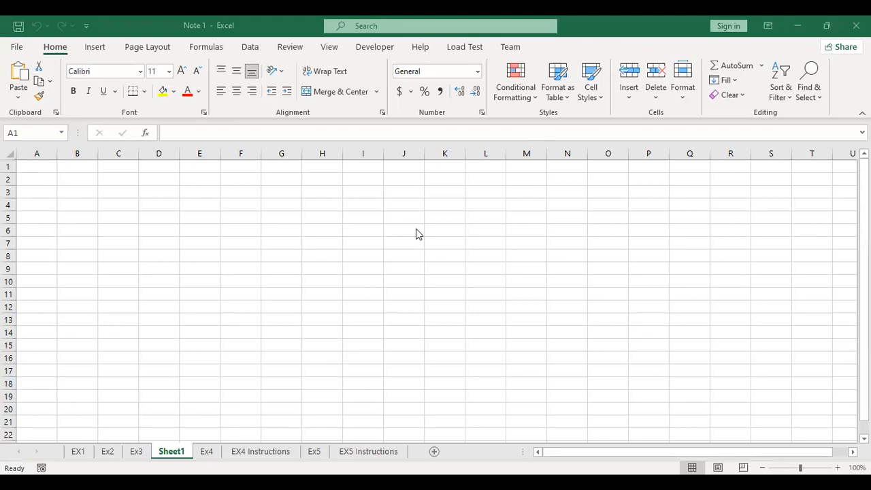
click(281, 202)
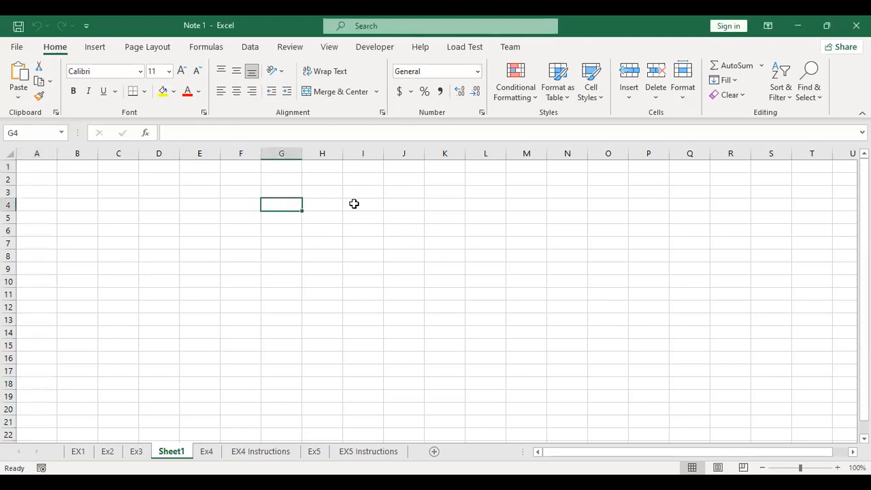
click(353, 203)
click(249, 206)
click(176, 205)
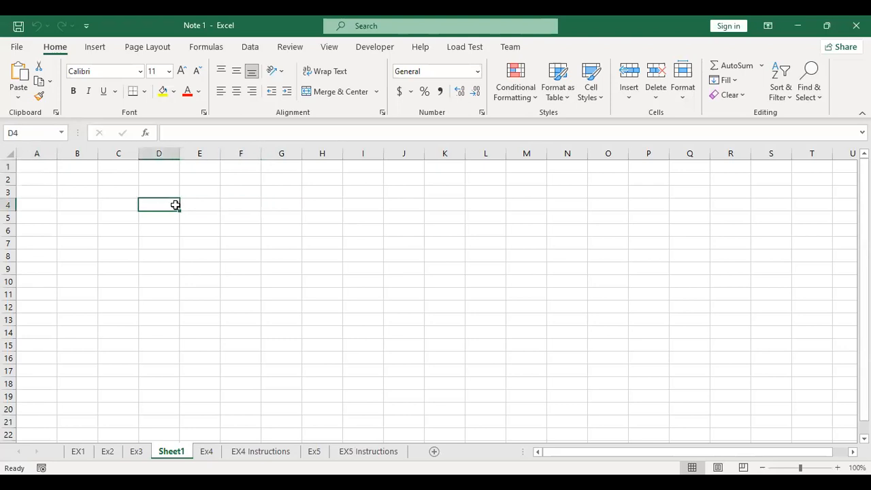
click(287, 215)
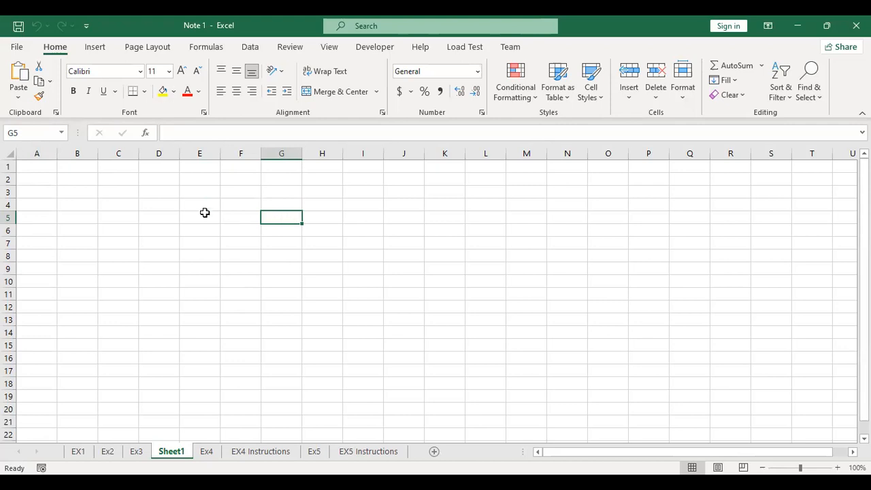
drag(220, 187, 306, 277)
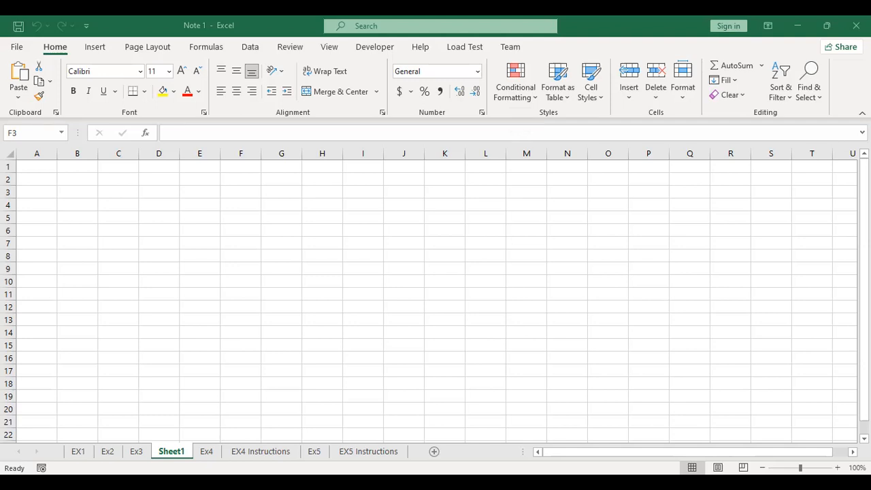
Select cells J6, G5, F4, C8 and I3 one at a time and check each cell's address.
click(386, 229)
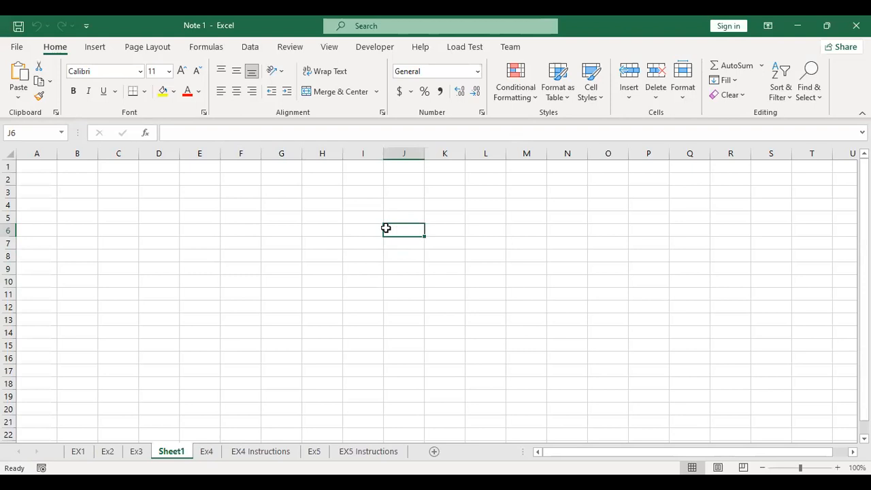
click(275, 220)
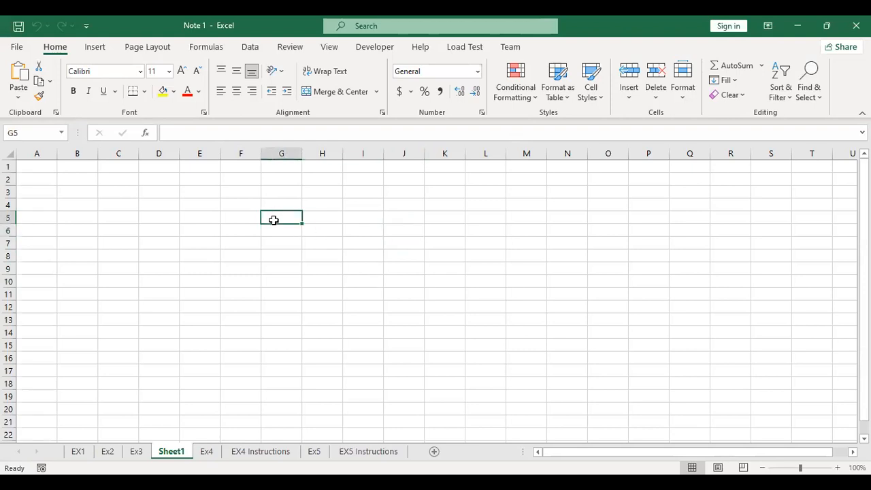
click(223, 204)
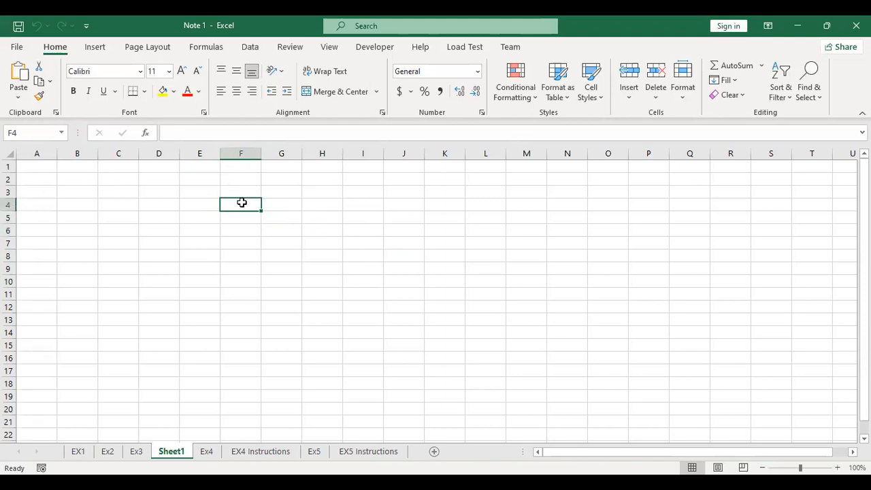
click(35, 132)
click(121, 251)
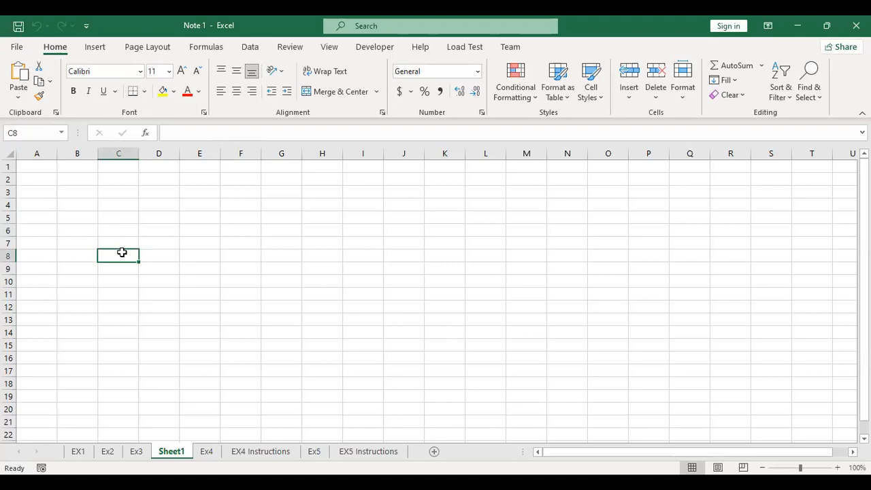
click(349, 191)
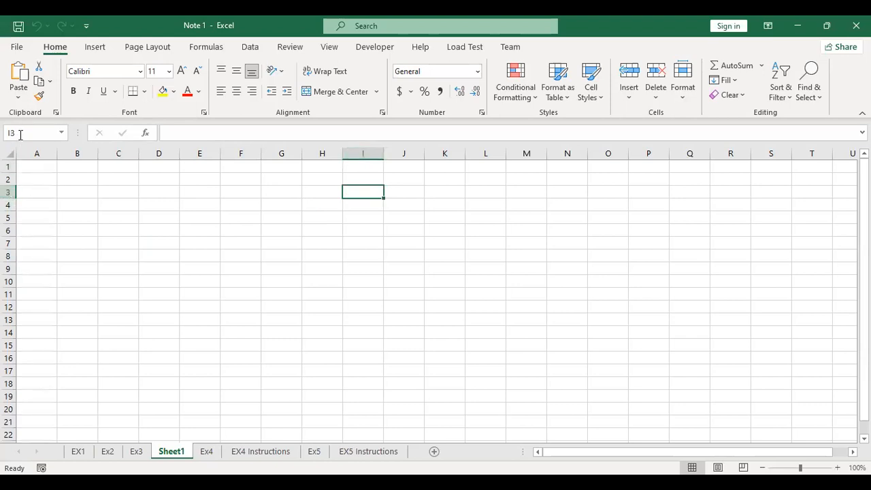
click(193, 264)
Select the cell range E4:G10 as an example of a multi-column range.
click(189, 204)
mouse_move(189, 204)
mouse_down()
mouse_move(257, 215)
mouse_move(274, 284)
mouse_up()
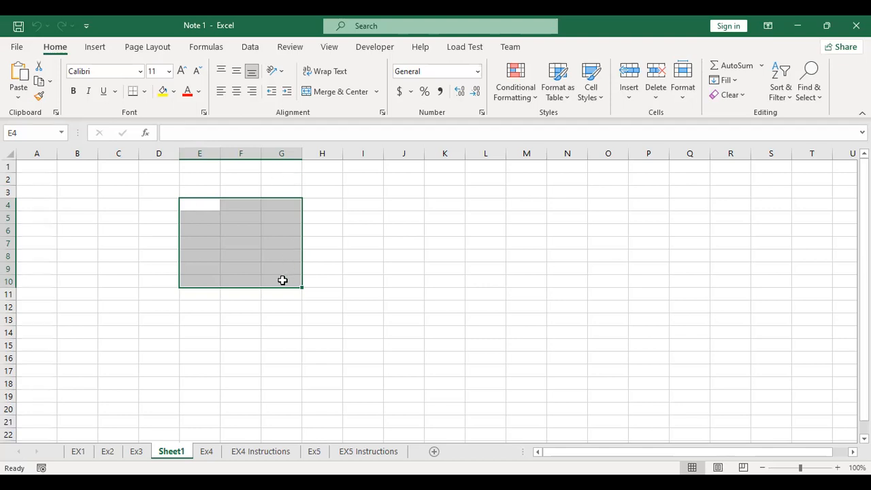
drag(207, 207, 273, 276)
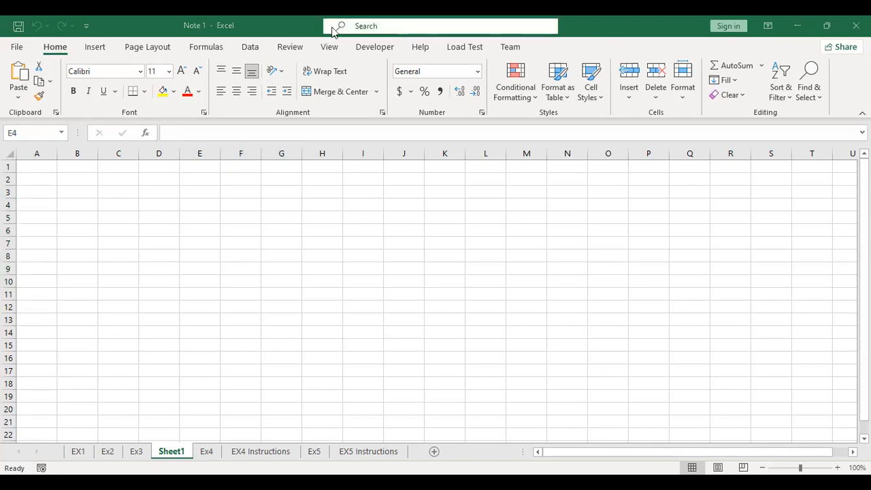
click(299, 19)
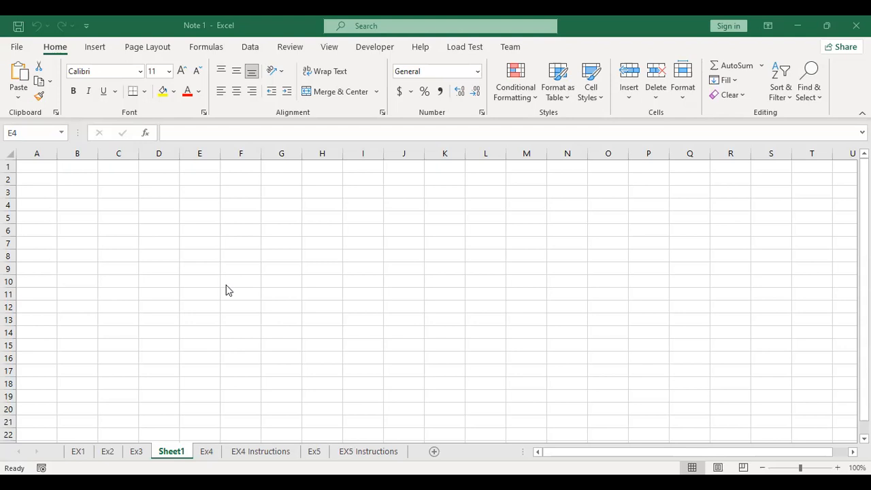
drag(199, 205, 281, 281)
Select the single-column ranges J4:J14 and H4:H14, and the block K3:N10.
drag(416, 205, 406, 333)
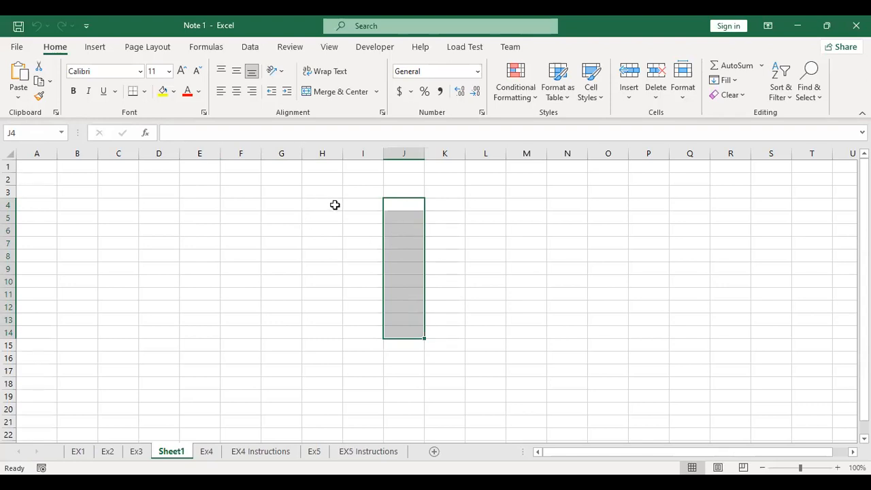
drag(334, 204, 323, 326)
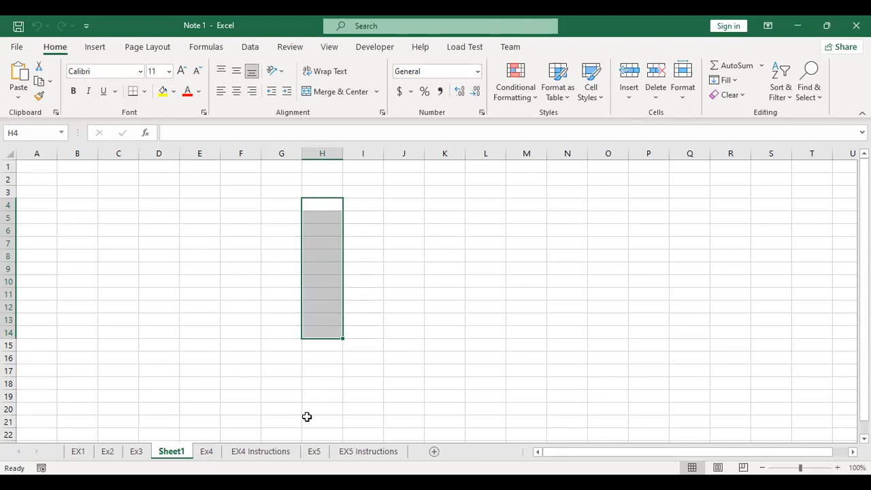
key(alt+Tab)
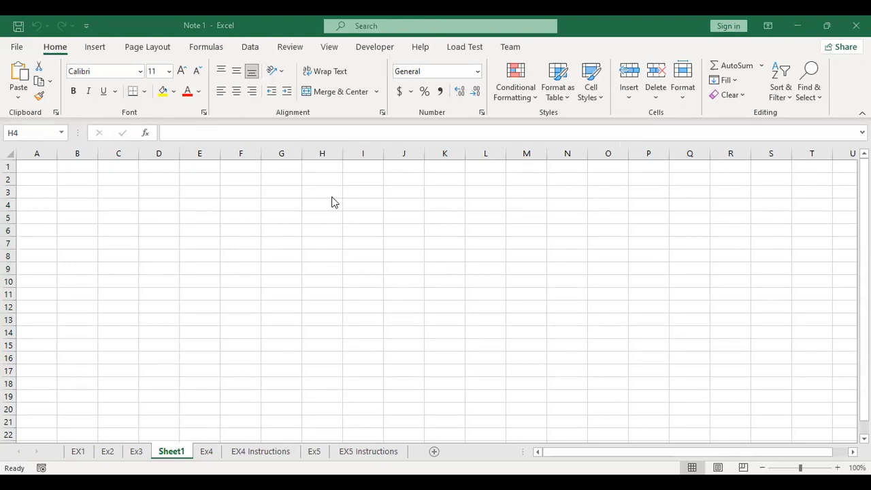
key(alt+Tab)
click(462, 193)
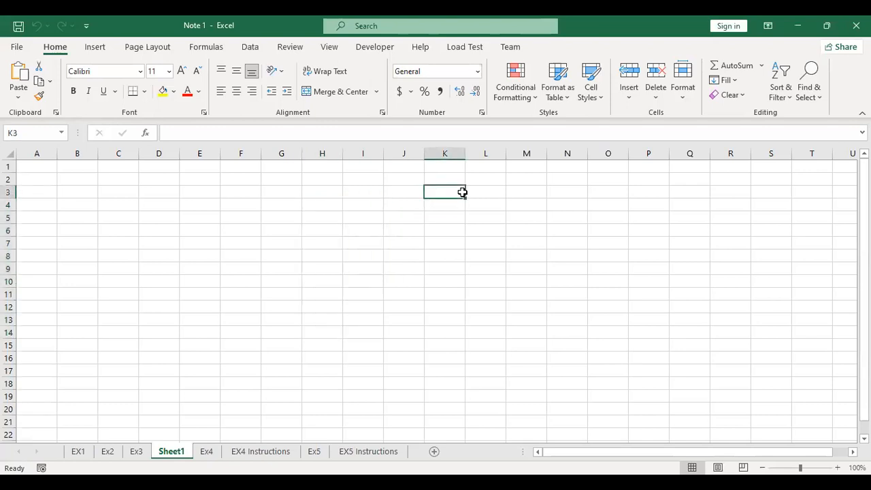
drag(451, 195, 558, 279)
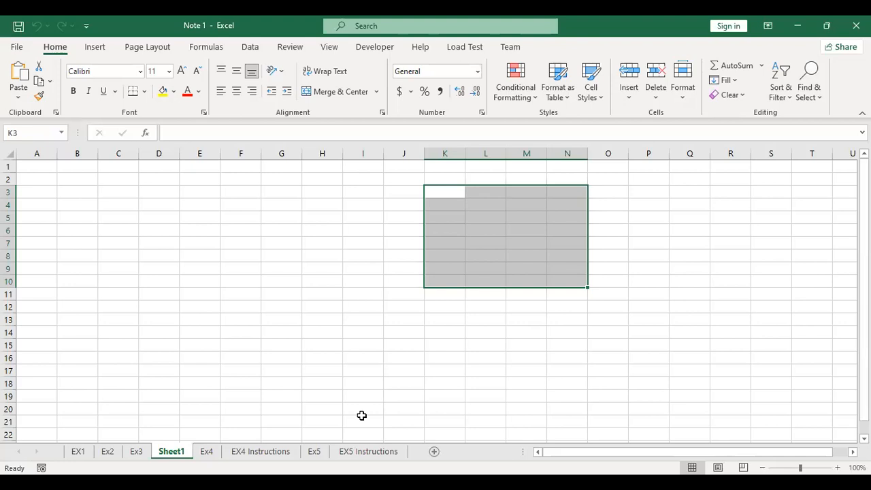
key(alt+F11)
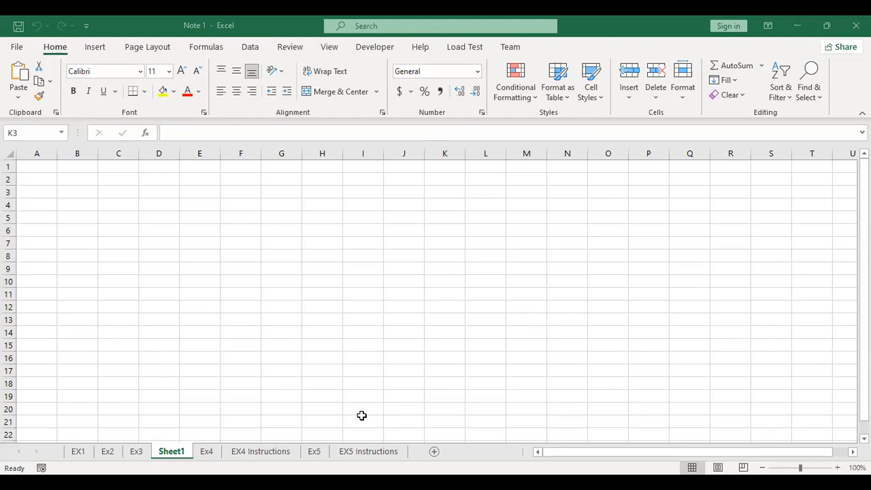
Check the formula bar contents for the empty cells K3 and G4.
click(332, 215)
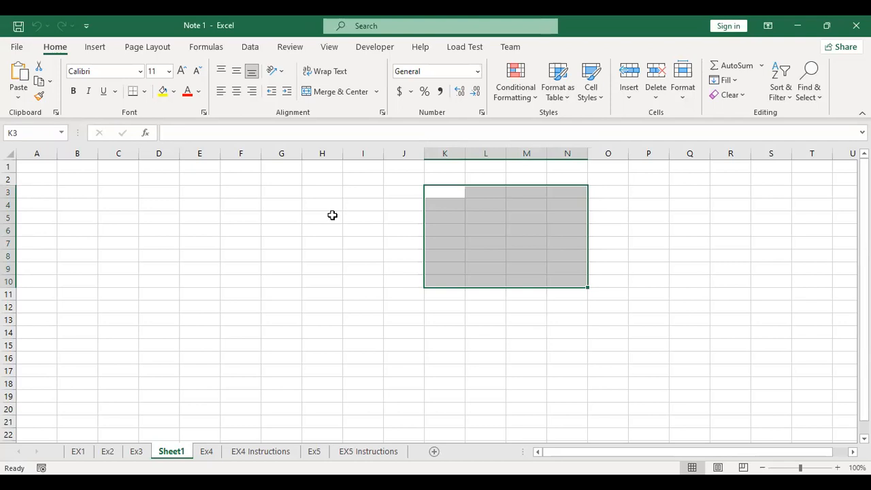
click(186, 132)
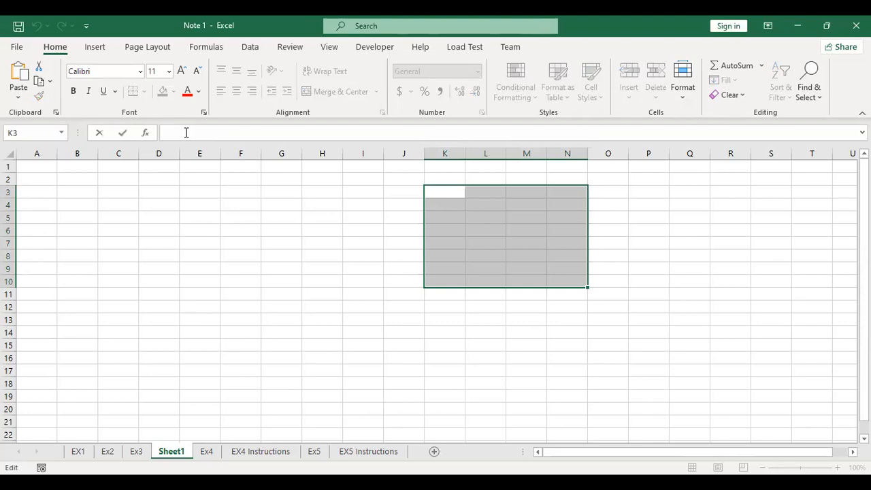
click(280, 208)
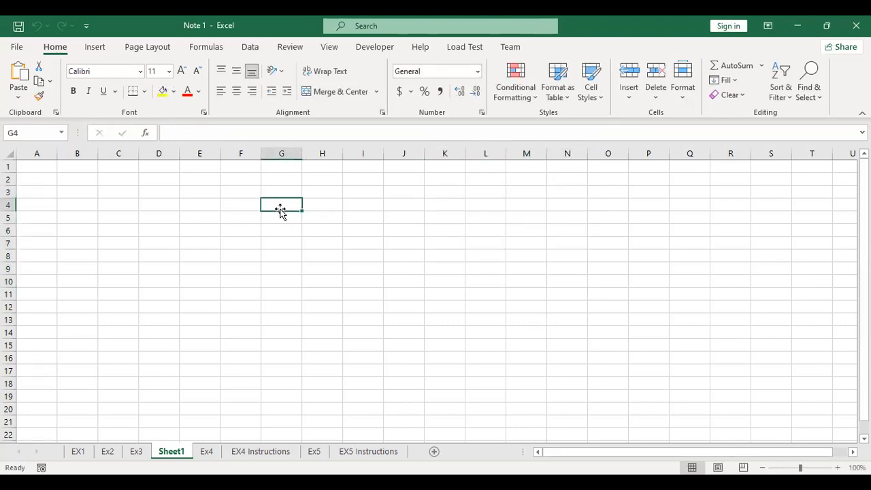
click(186, 128)
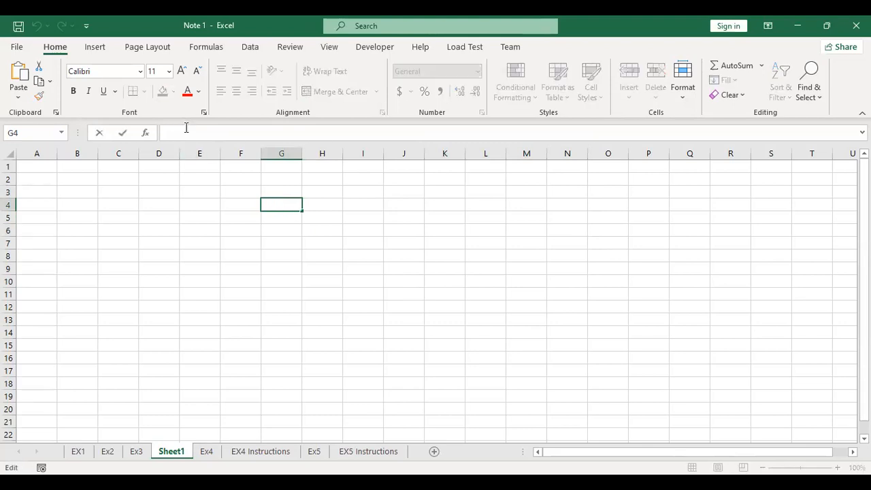
Enter the text abc in cell F4 and reselect the cell to view its content.
click(243, 202)
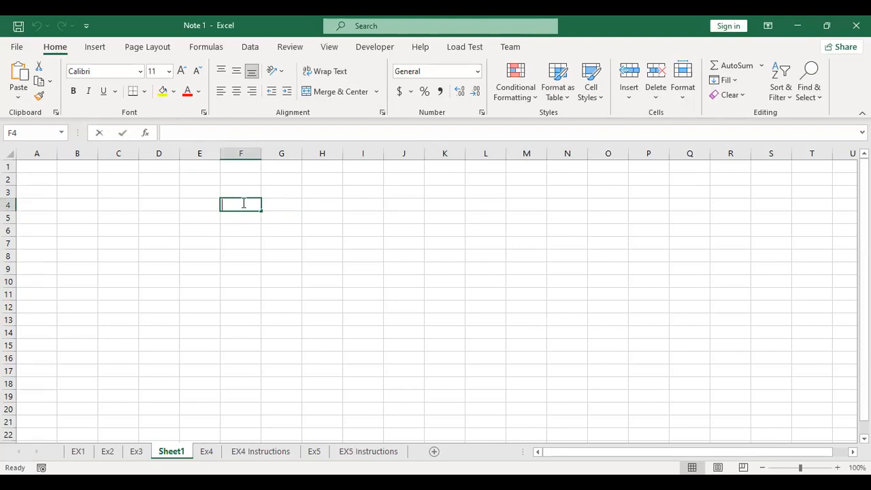
text(abc)
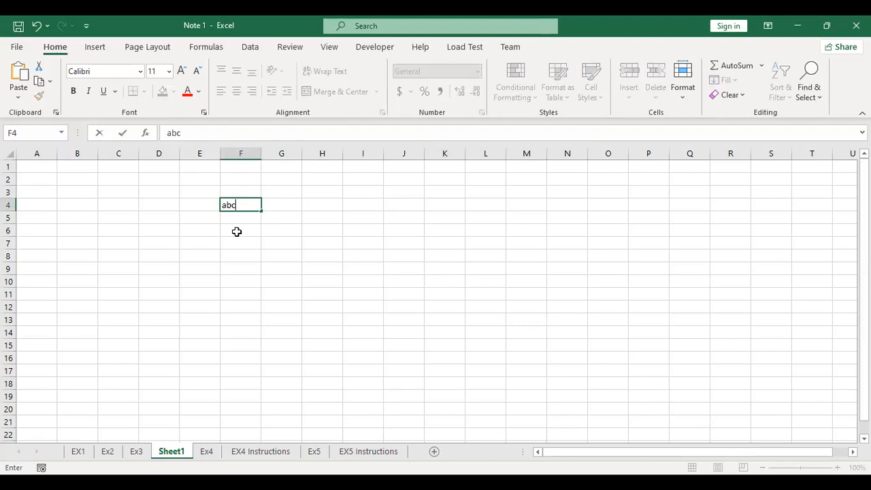
key(Return)
drag(238, 214, 246, 202)
click(247, 203)
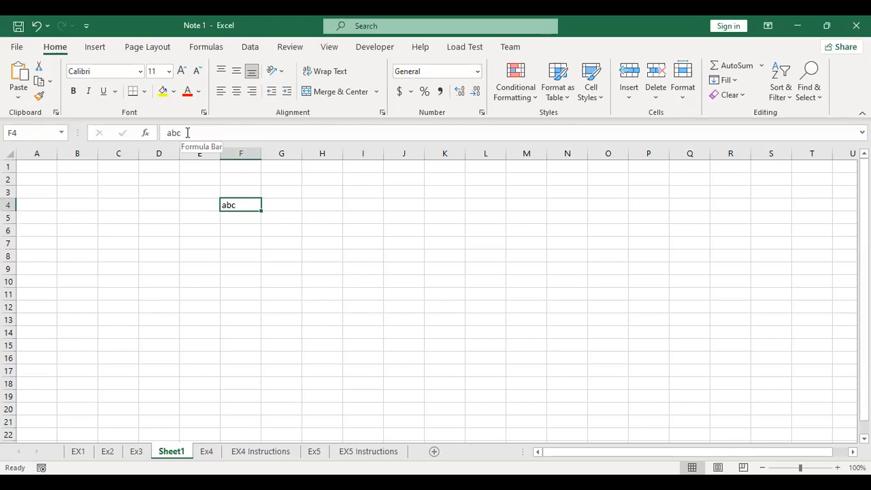
Enter the number 123 in cell G4 and reselect the cell to view its content.
click(276, 210)
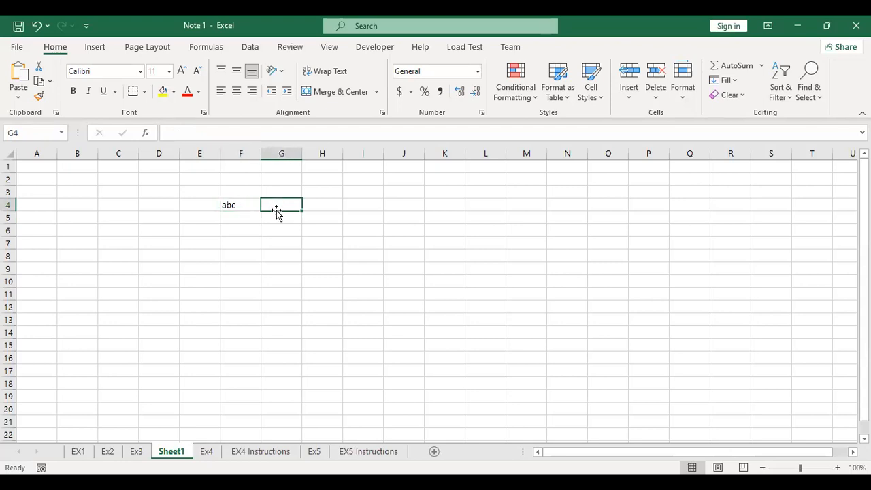
text(123)
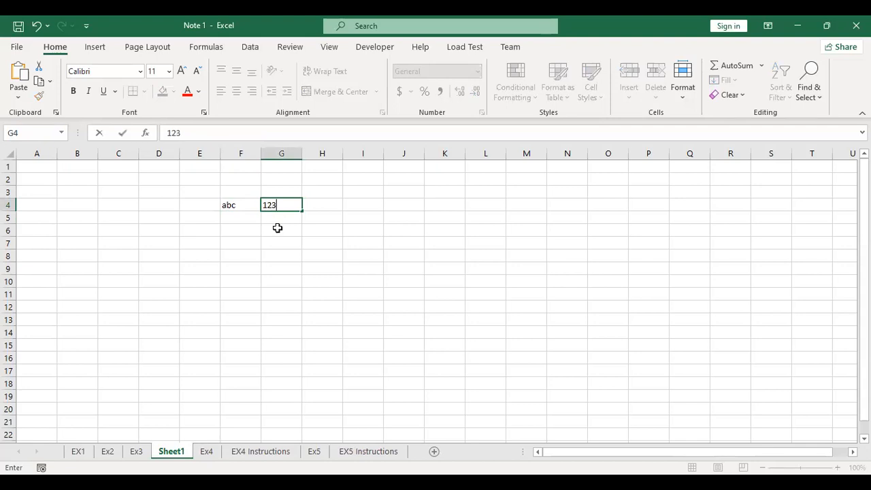
key(Return)
click(285, 204)
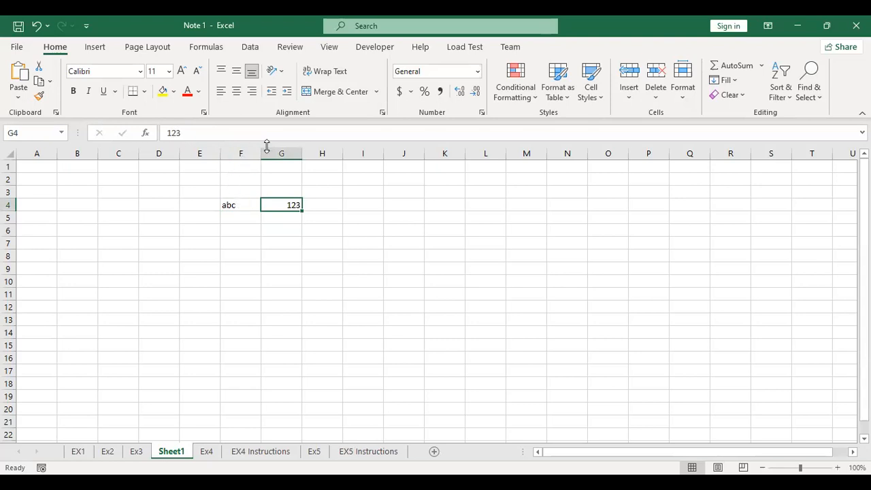
Examine the text in cell F4 and the number in cell G4 at 160% zoom.
click(243, 206)
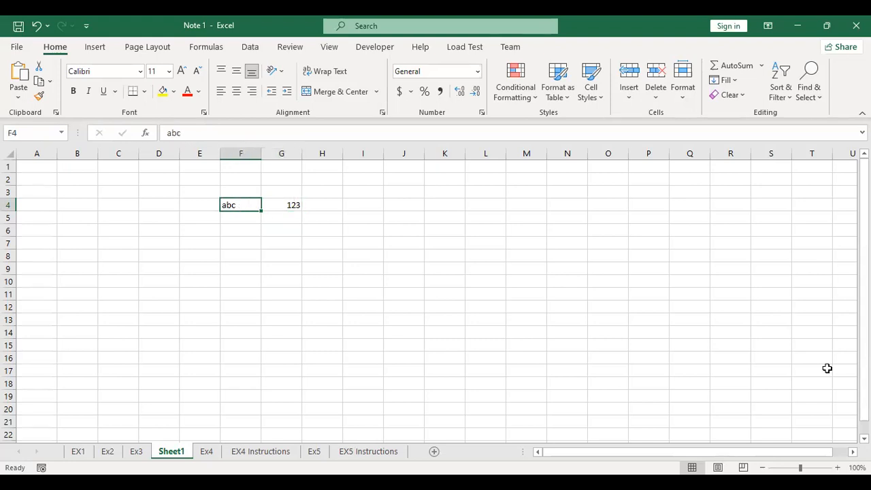
click(836, 467)
click(837, 468)
click(837, 468)
click(837, 467)
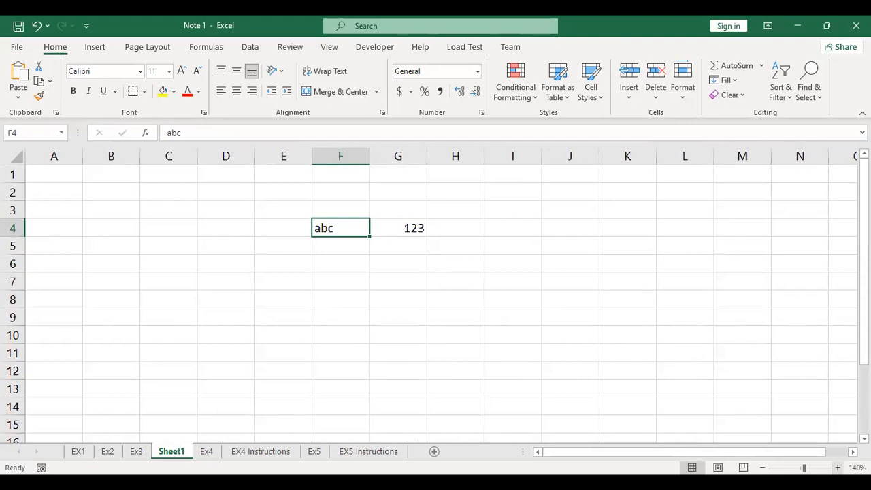
click(837, 467)
click(837, 467)
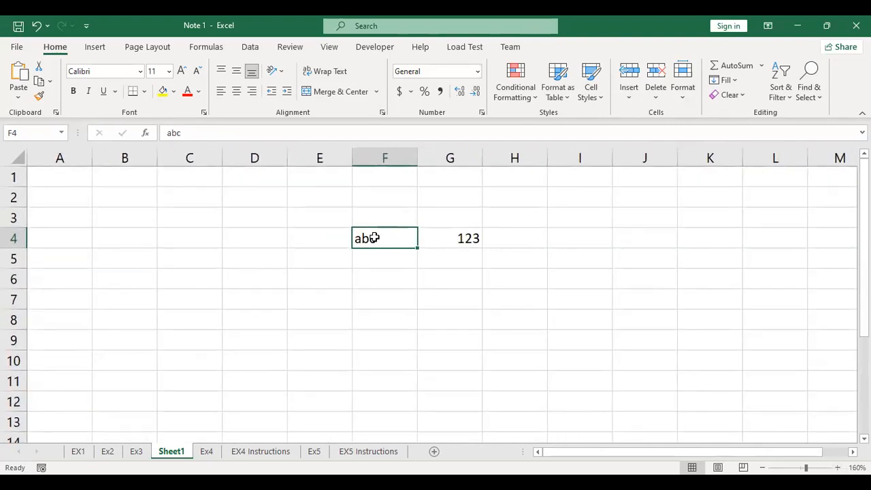
click(457, 251)
click(462, 239)
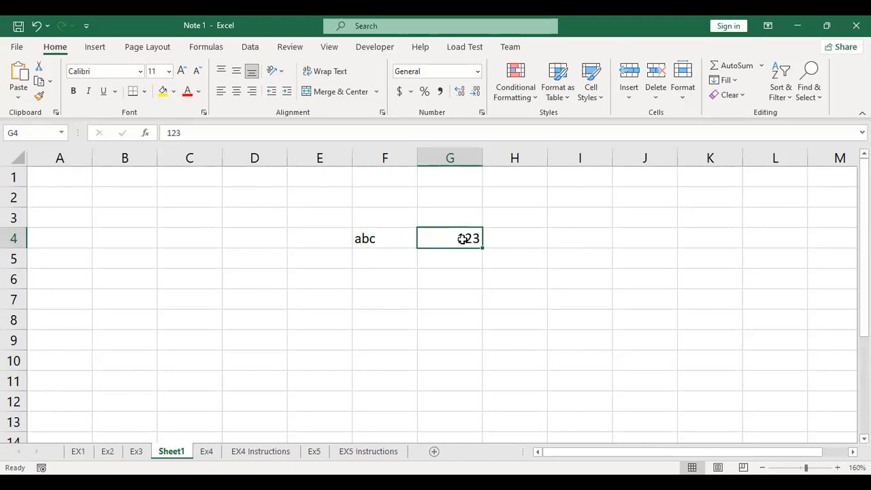
click(402, 240)
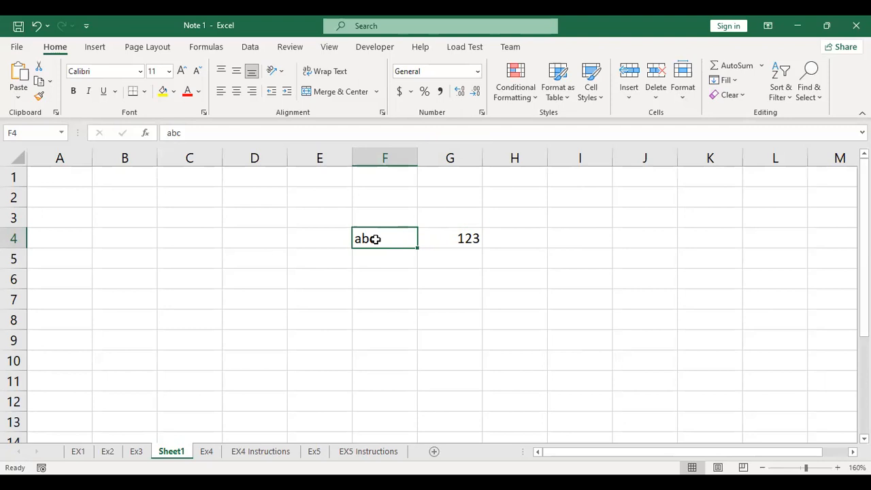
click(440, 237)
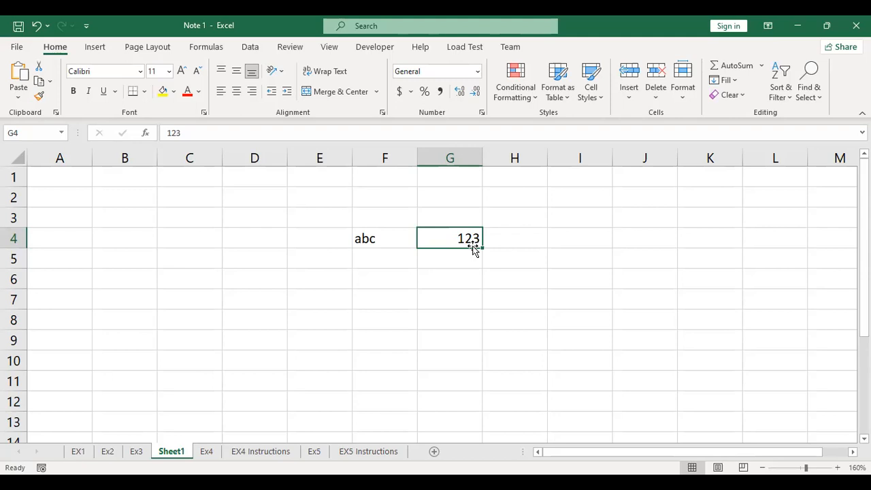
Format the text in cell F4 as bold and red, and fill the cell with yellow.
mouse_move(128, 222)
mouse_down()
mouse_move(128, 258)
mouse_move(132, 218)
mouse_up()
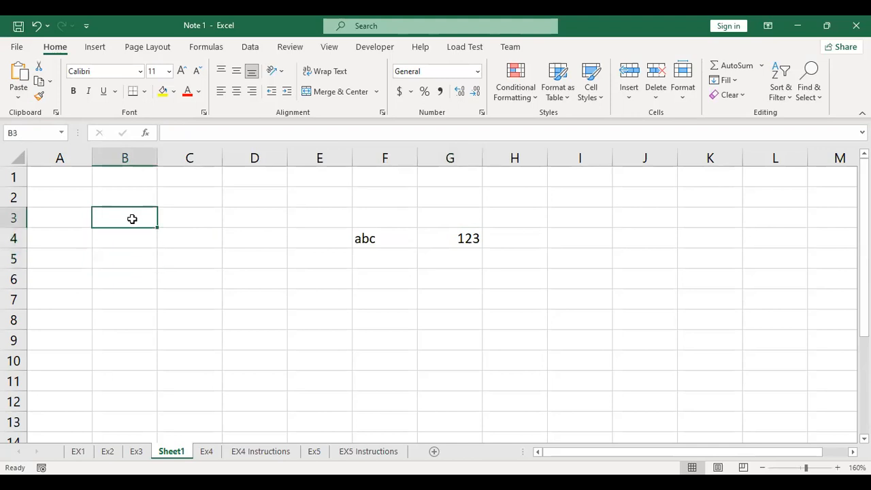
click(350, 238)
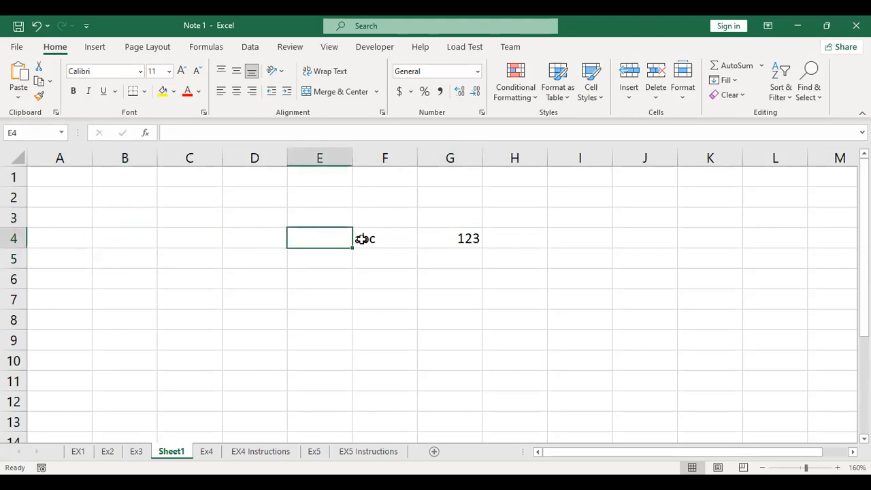
click(361, 238)
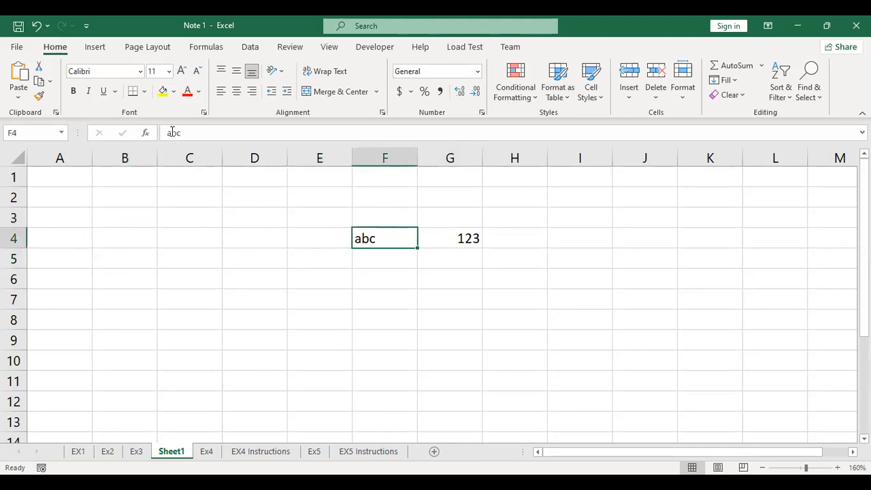
click(74, 92)
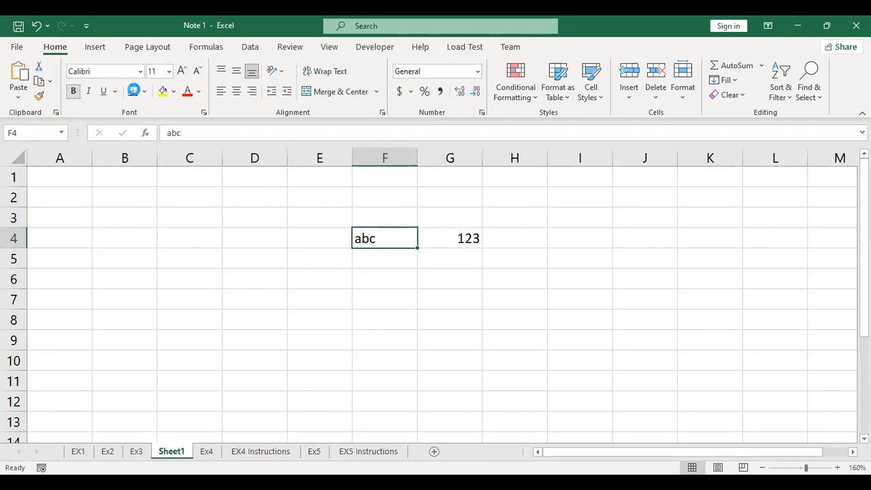
click(189, 98)
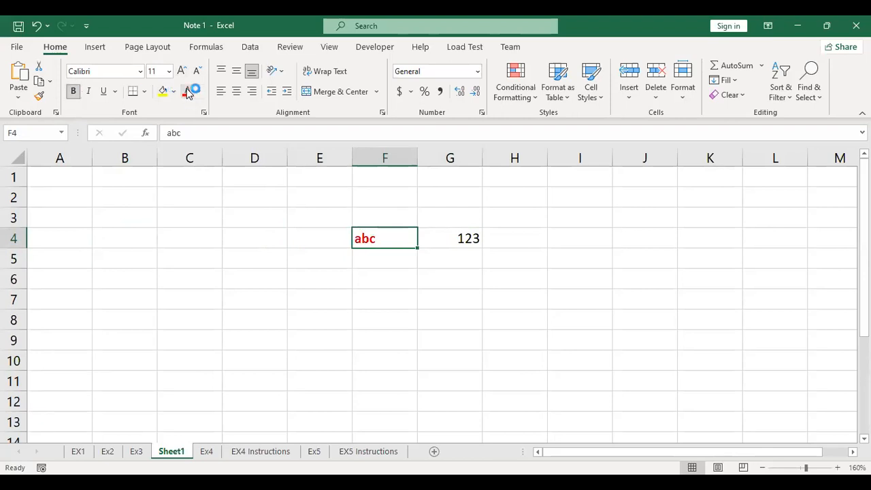
click(173, 91)
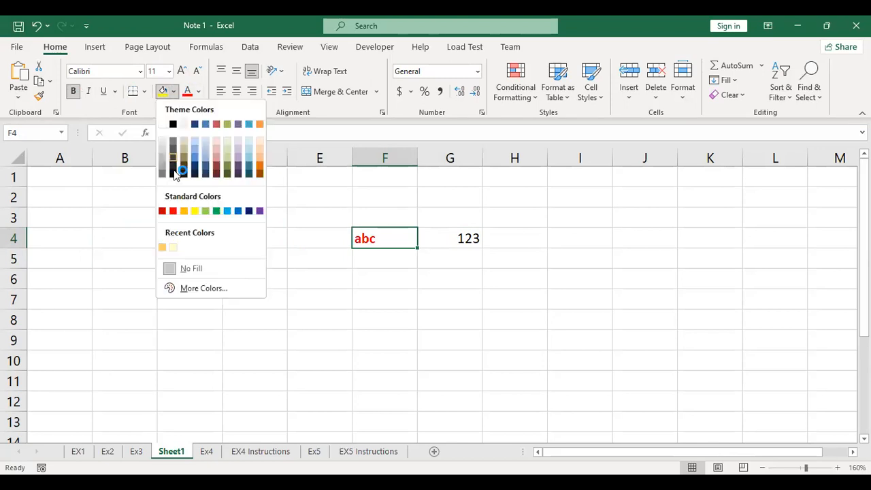
click(194, 211)
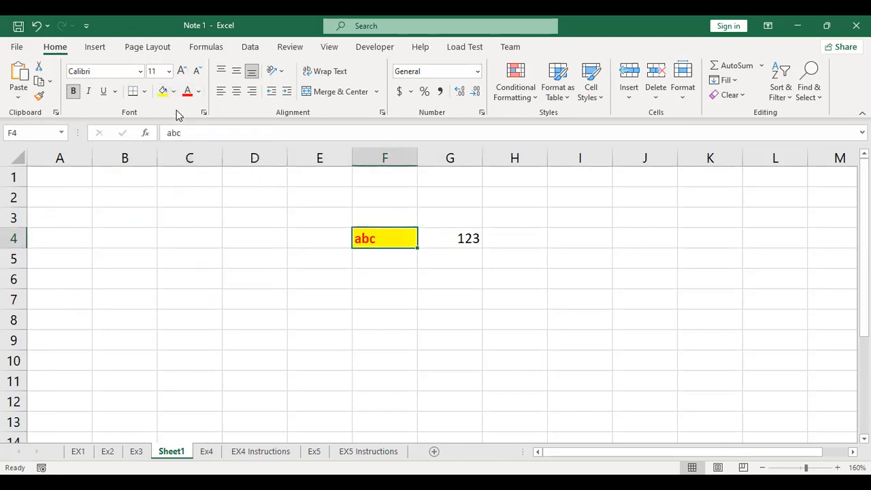
Increase the font size of the text in cell F4 to 20.
click(181, 71)
click(182, 71)
click(182, 72)
click(182, 71)
click(182, 71)
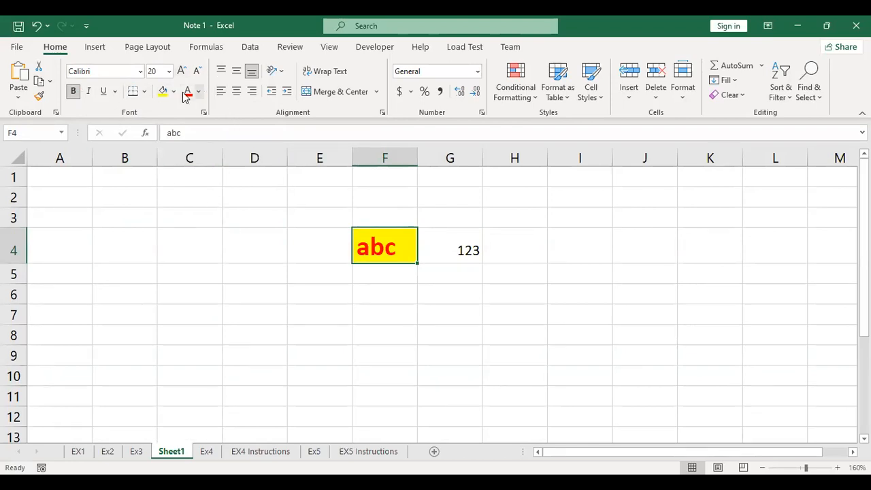
Change the font of cell F4 to Altavista Personal Use and select the empty cell J5.
click(140, 71)
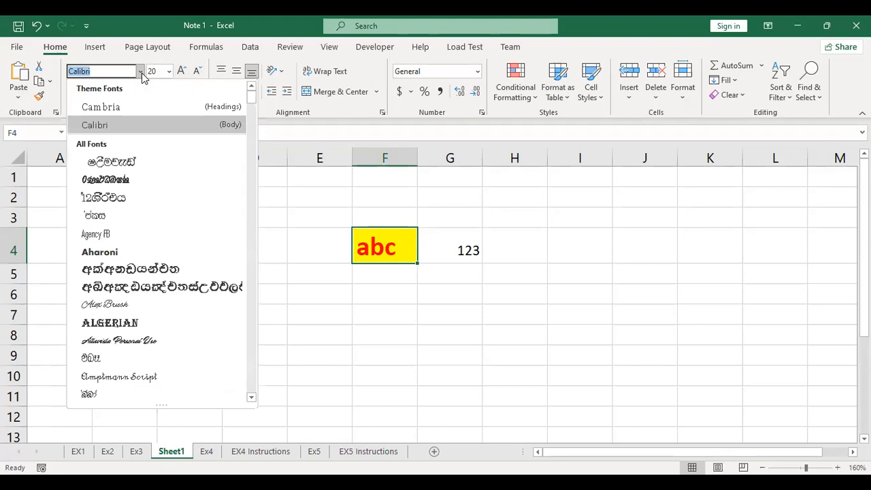
scroll(149, 254, down, 2)
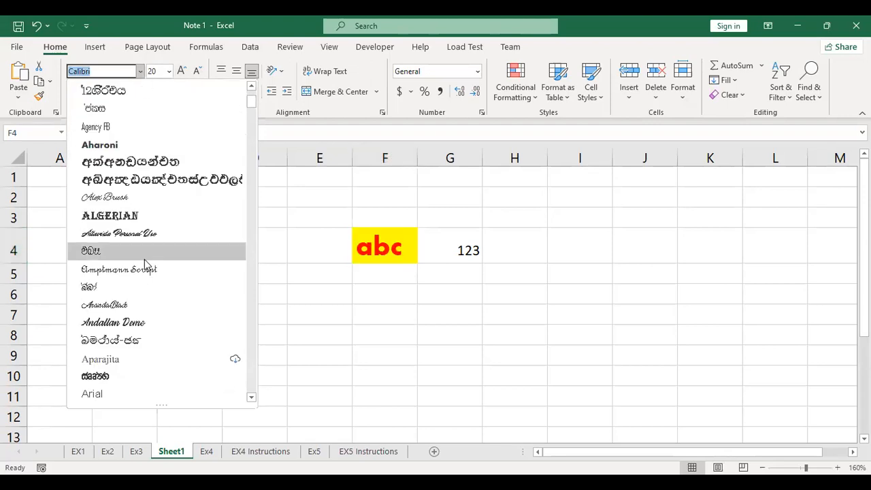
click(149, 238)
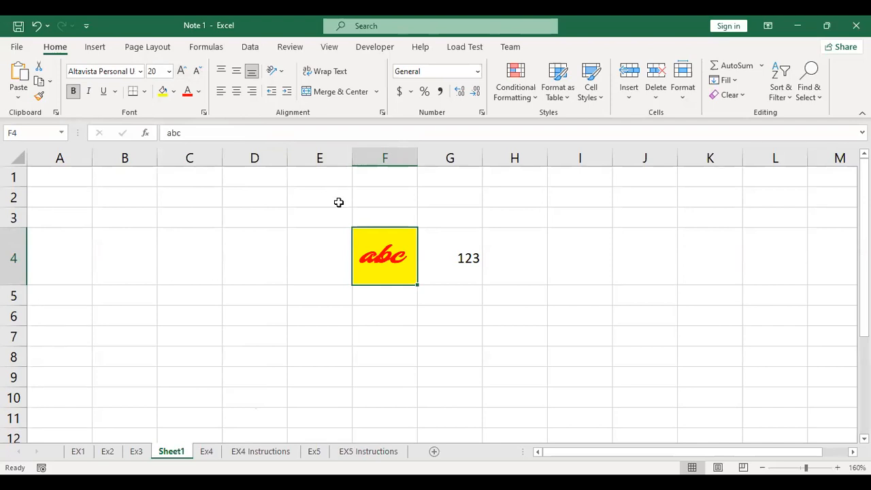
drag(89, 191, 595, 383)
click(667, 296)
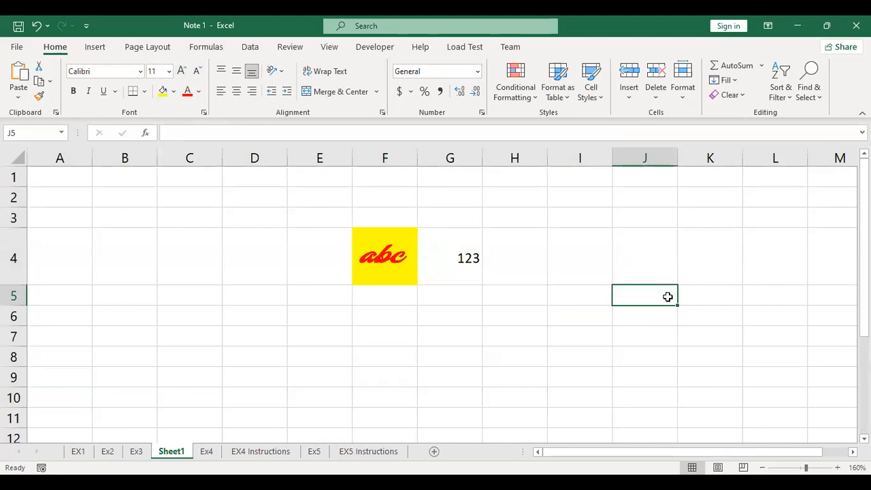
Move Sheet1 ahead of EX1 in the sheet order and insert a new worksheet right after it.
drag(145, 454, 63, 454)
ctrl+click(291, 454)
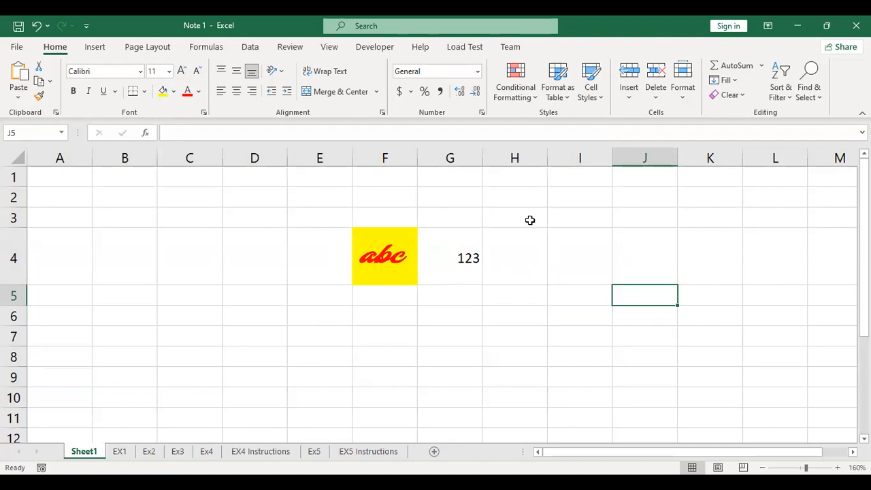
click(434, 452)
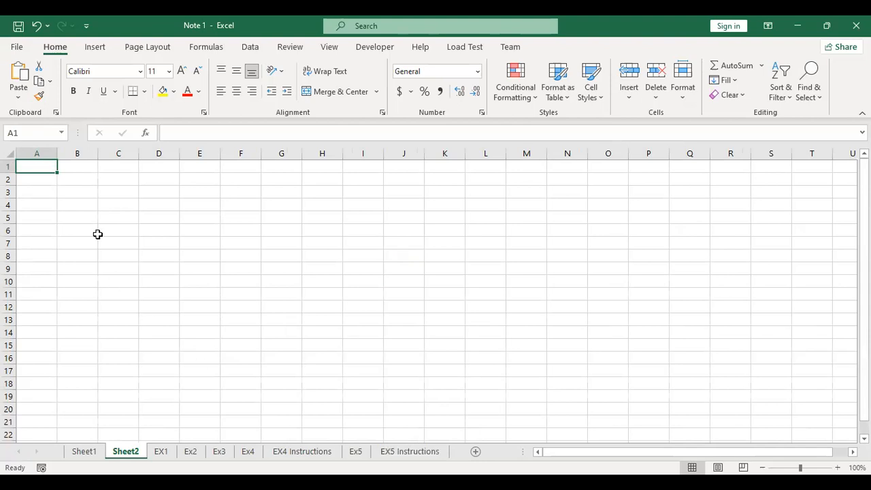
drag(79, 188, 247, 351)
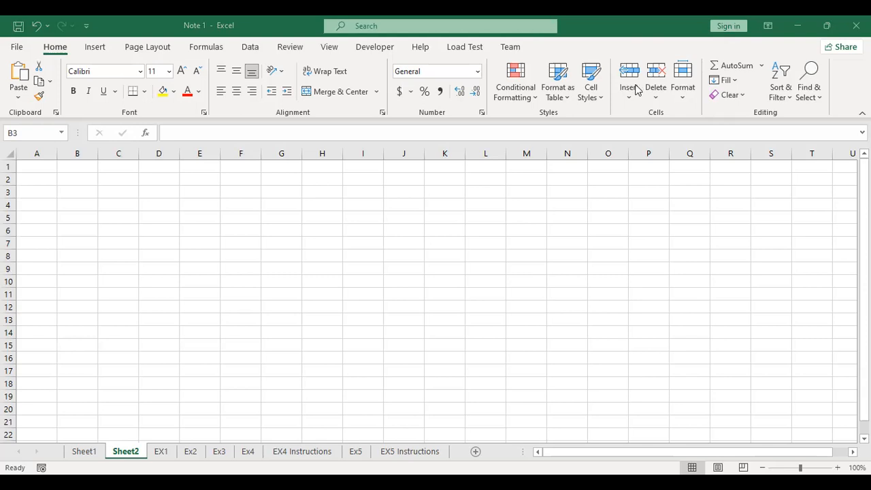
Examine the last worksheet row by jumping from cell A1 to the end of column A, and return to A1.
click(25, 169)
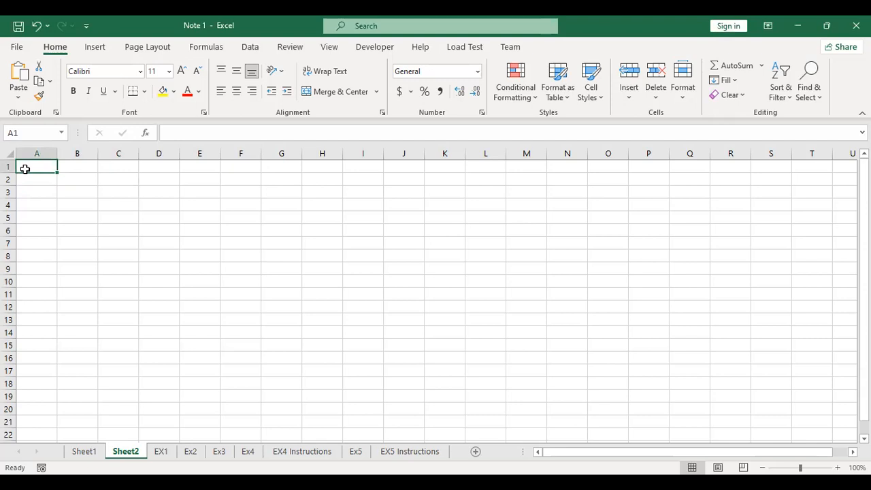
key(ctrl+Down)
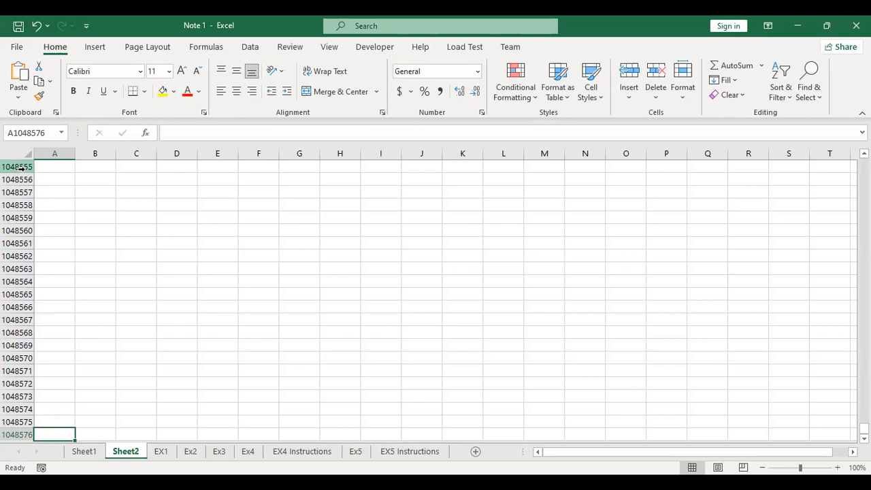
key(Right)
key(Right)
key(Right)
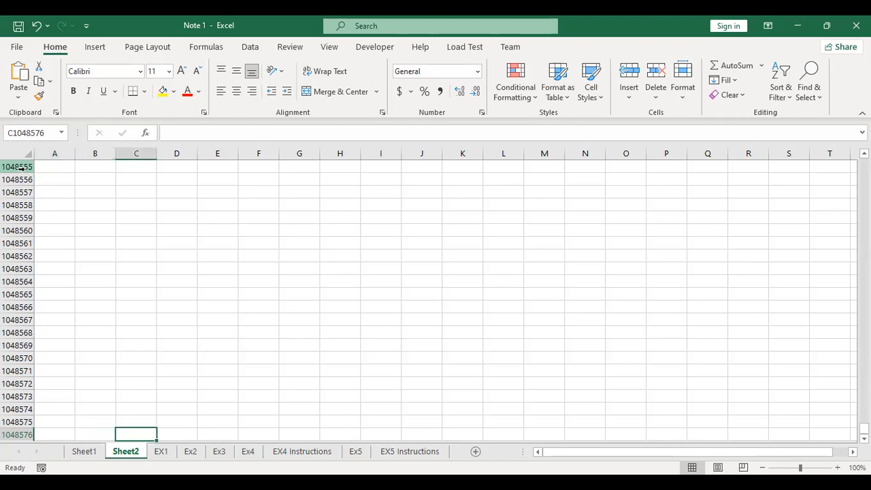
key(Home)
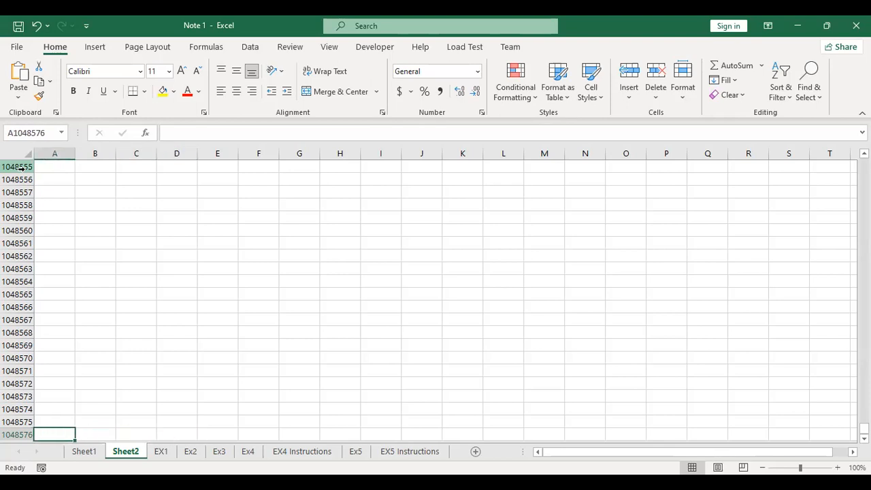
key(ctrl+Home)
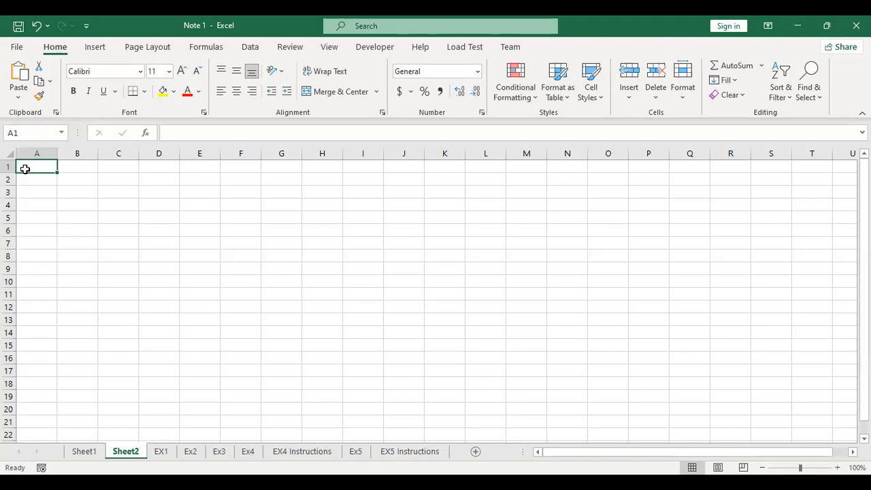
Examine the last worksheet columns by jumping from A1 to the end of row 1, stepping back through them, and returning to A1.
key(ctrl+Right)
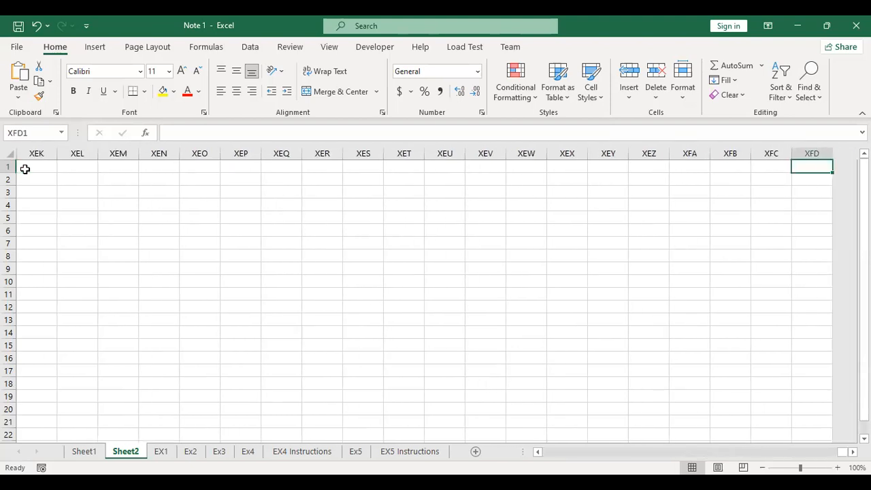
key(Left)
key(Left)
key(Left)
key(Left)
key(Left)
key(Left)
key(Left)
key(Left)
key(Left)
key(Left)
key(Left)
key(Left)
key(Left)
key(Left)
key(Left)
key(Left)
key(Left)
key(Left)
key(Left)
key(Left)
key(Left)
key(Left)
key(Left)
key(Left)
key(Left)
key(Left)
key(Left)
key(Left)
key(Left)
key(Left)
key(Left)
key(Left)
key(Left)
key(Left)
key(Left)
key(Left)
key(Left)
key(Left)
key(Left)
key(Left)
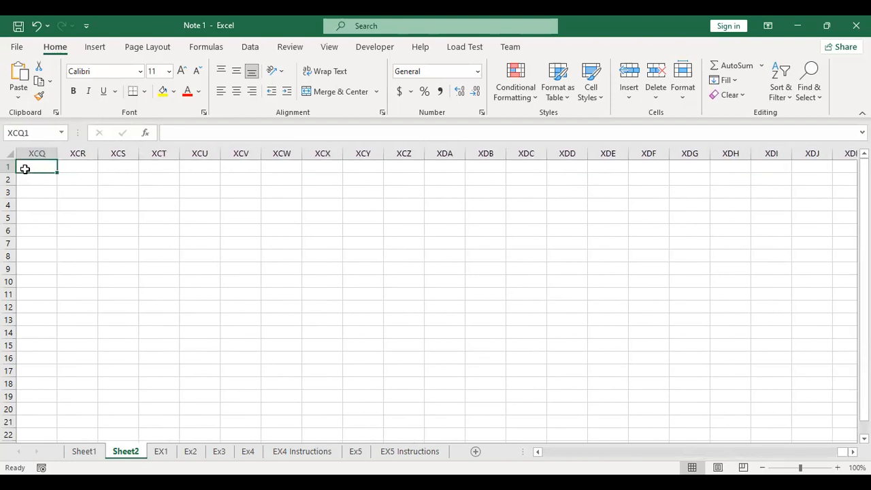
key(Left)
key(Left)
key(Left)
key(Left)
key(Left)
key(Left)
key(Left)
key(Left)
key(Left)
key(Left)
key(Left)
key(Left)
key(Left)
key(Left)
key(Left)
key(Left)
key(Left)
key(Left)
key(Left)
key(Left)
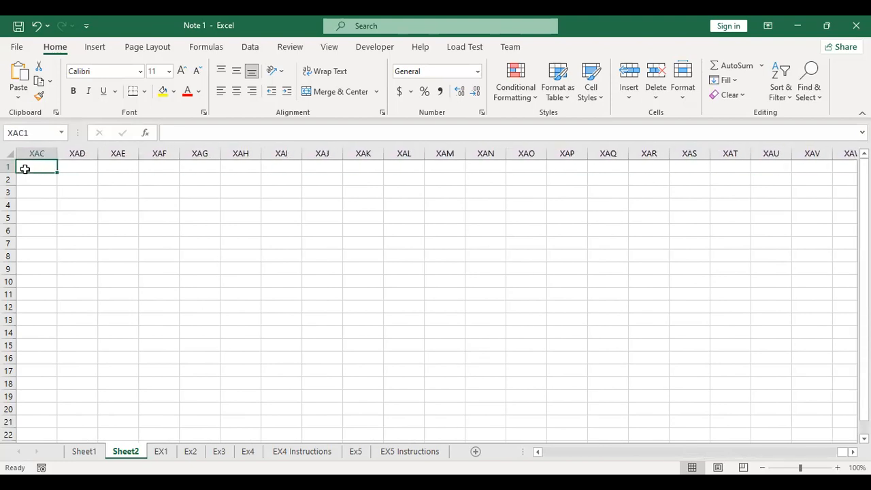
key(Left)
key(Left)
key(Left)
key(Left)
key(Left)
key(Left)
key(Left)
key(Left)
key(Left)
key(Left)
key(Left)
key(Left)
key(Left)
key(Left)
key(Left)
key(Left)
key(Left)
key(Left)
key(Left)
key(Left)
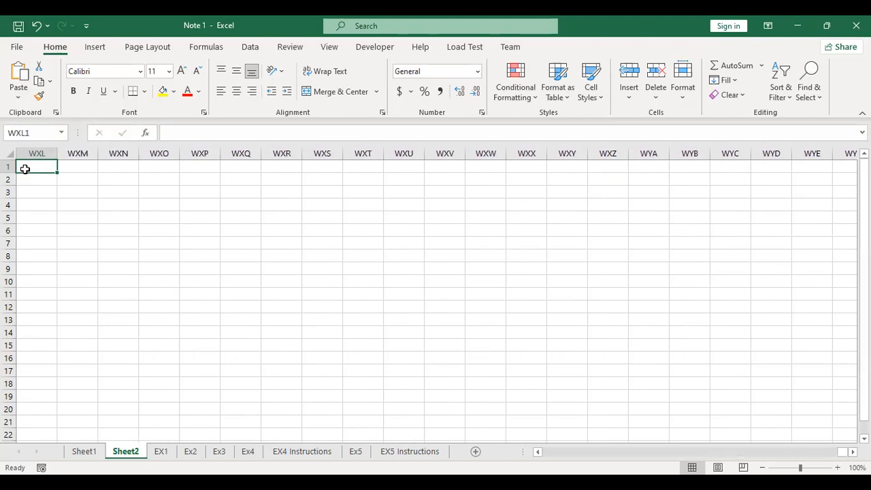
key(Left)
key(Left)
key(Left)
key(Left)
key(Left)
key(Left)
key(Left)
key(Left)
key(Left)
key(Left)
key(Left)
key(Left)
key(Left)
key(Left)
key(Left)
key(Left)
key(Left)
key(Left)
key(Left)
key(Left)
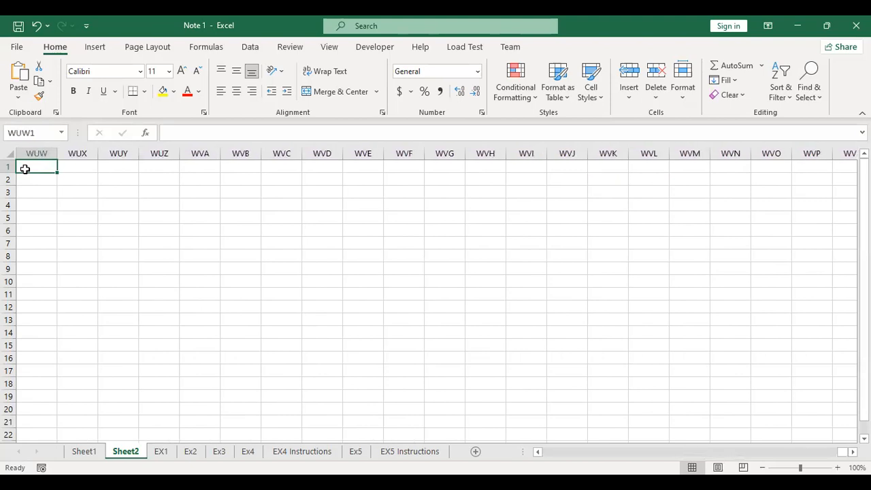
key(Left)
key(Left)
key(Left)
key(Left)
key(Left)
key(Left)
key(Left)
key(Left)
key(Left)
key(Left)
key(Left)
key(Left)
key(Left)
key(Left)
key(Left)
key(Left)
key(Left)
key(Left)
key(Left)
key(Left)
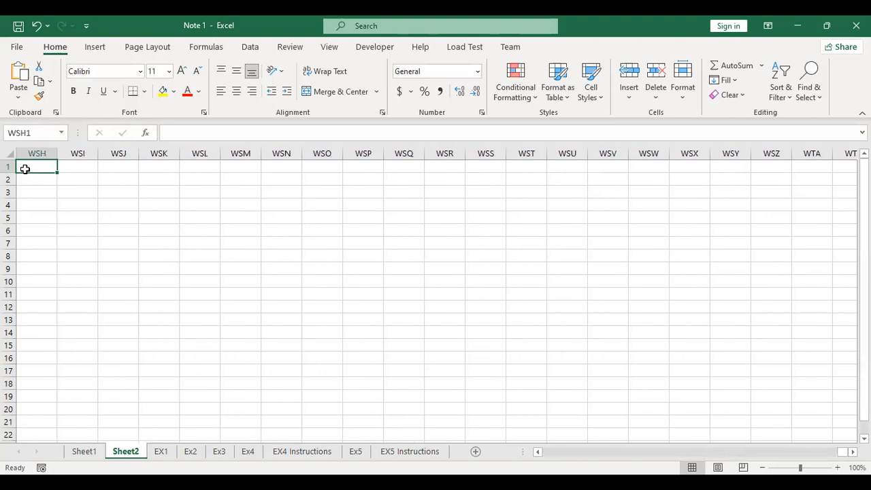
key(Left)
key(Left)
key(Left)
key(Left)
key(Left)
key(Left)
key(Left)
key(Left)
key(Left)
key(Left)
key(Left)
key(Left)
key(Left)
key(Left)
key(Left)
key(Left)
key(Left)
key(Left)
key(Left)
key(Left)
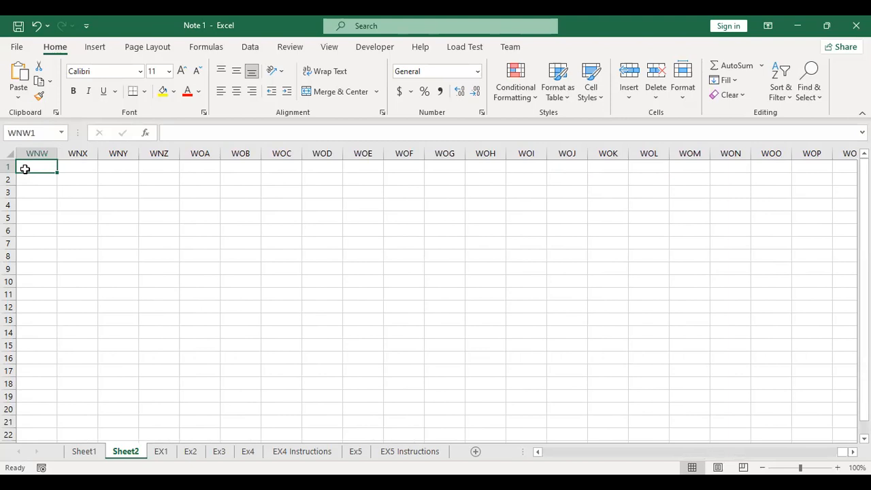
key(ctrl+Left)
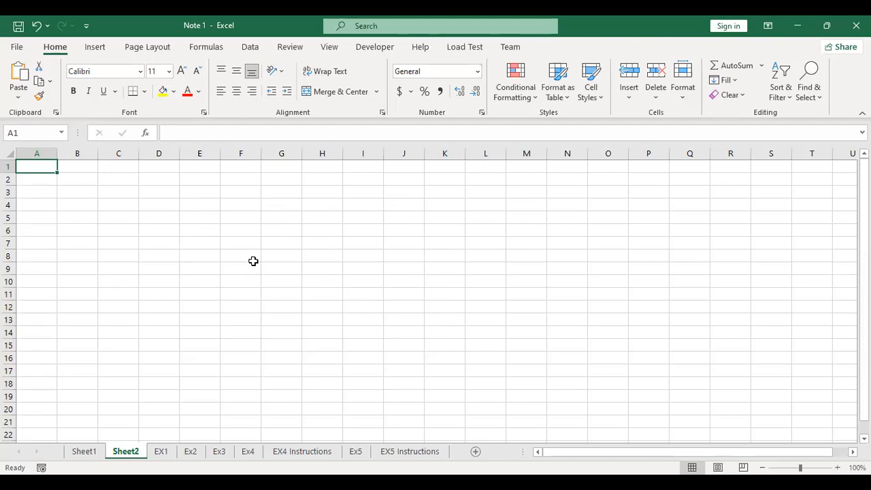
click(340, 202)
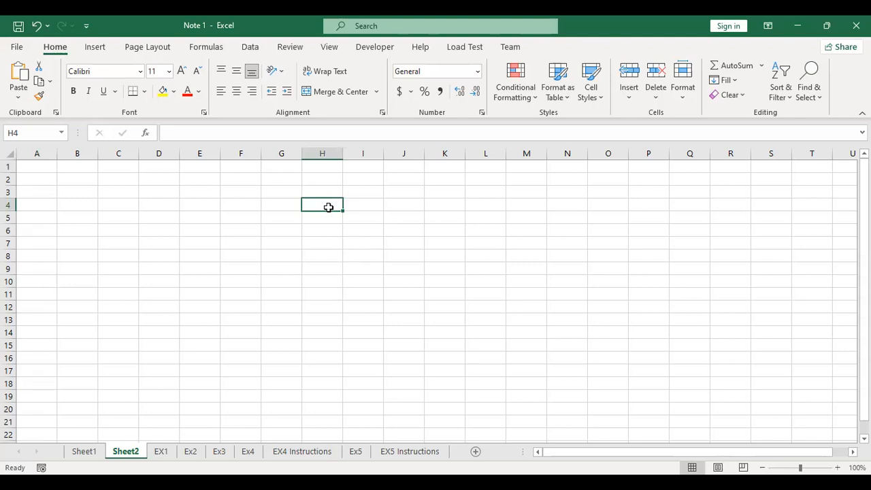
On Sheet1, move the formatted abc cell from F4 to F9 and on to B5.
right_click(76, 462)
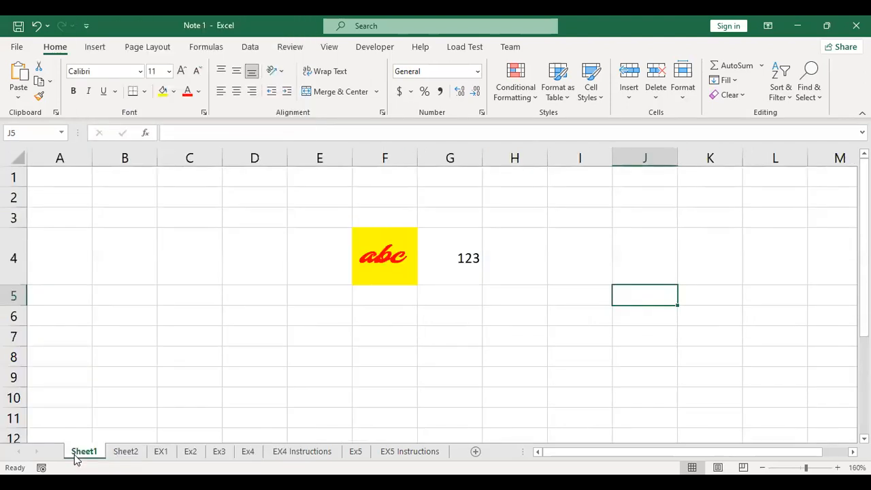
click(373, 264)
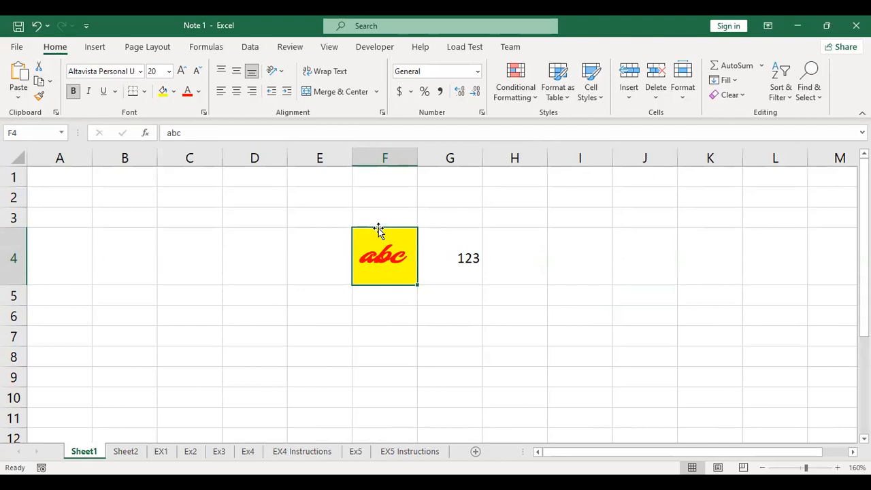
drag(379, 227, 394, 381)
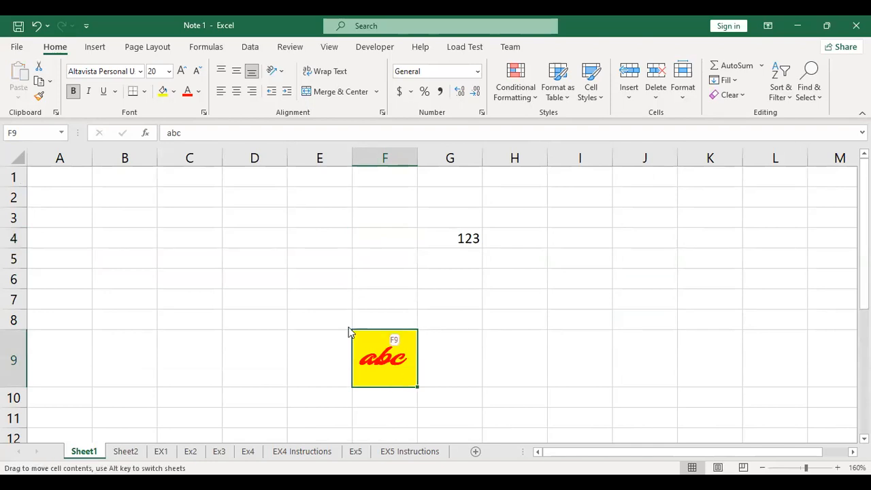
drag(129, 256, 126, 251)
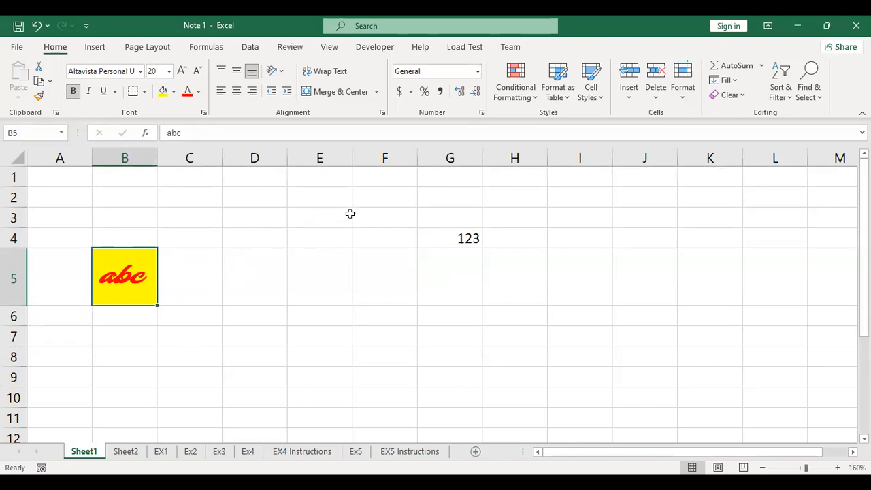
Select the range B5:H5, reselect only B5, and move the abc cell to C3.
drag(129, 270, 486, 299)
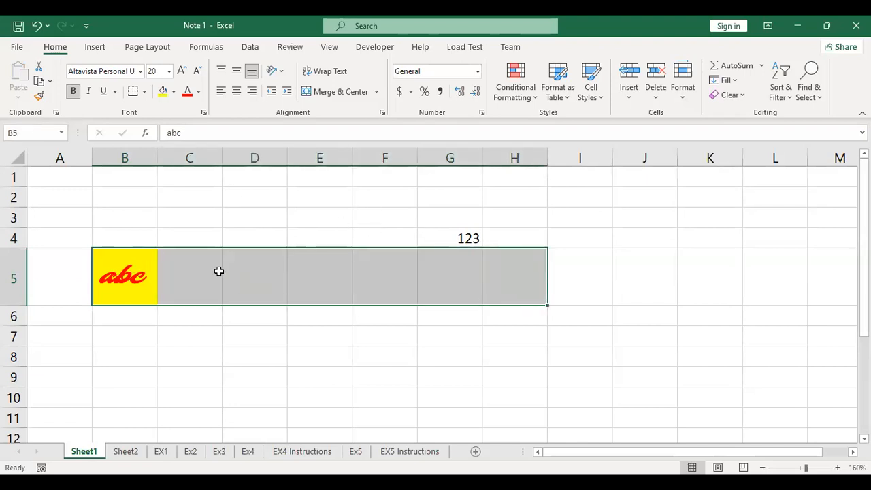
click(134, 266)
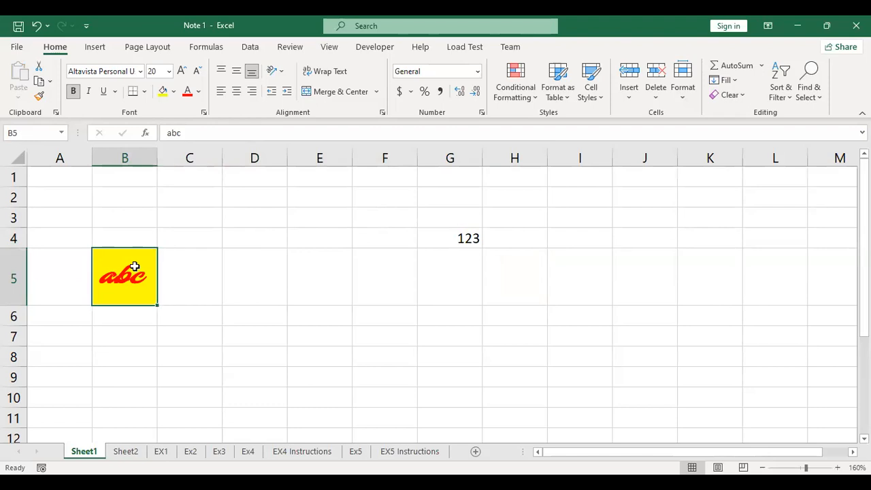
drag(158, 257, 418, 302)
drag(444, 251, 220, 216)
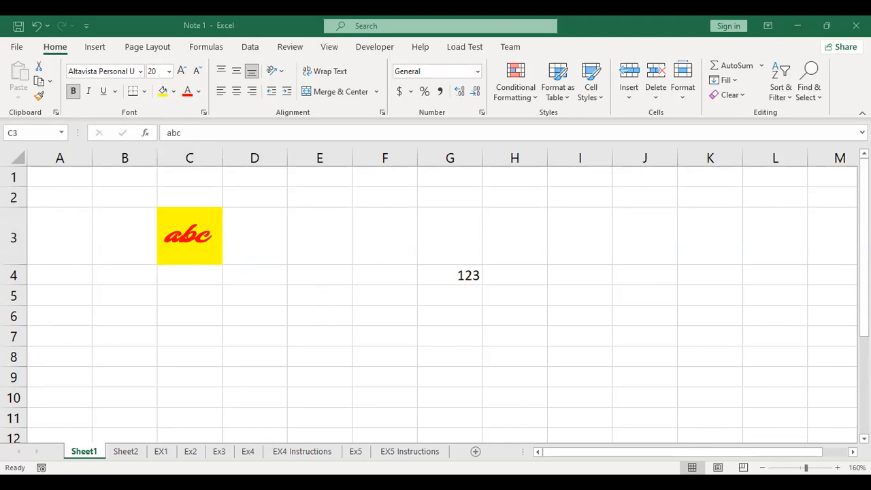
click(248, 239)
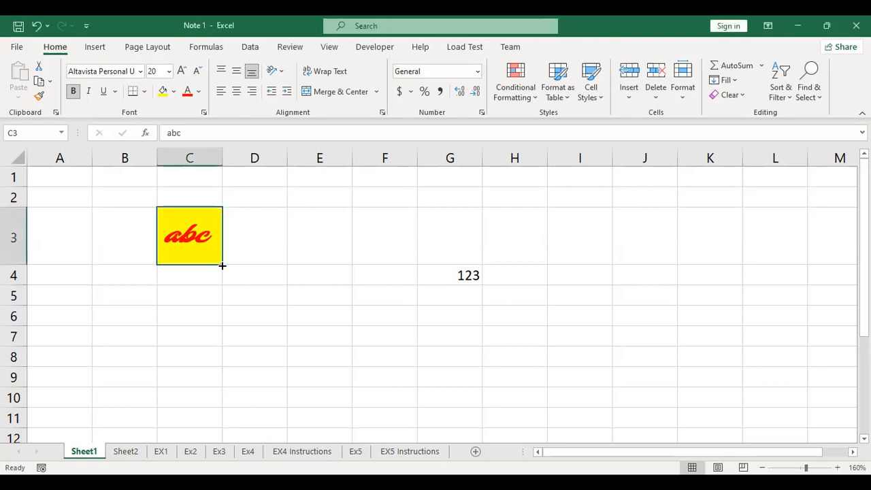
Try filling the abc cell from C3 down to C6 and again down to C7, undoing each fill.
drag(221, 265, 218, 317)
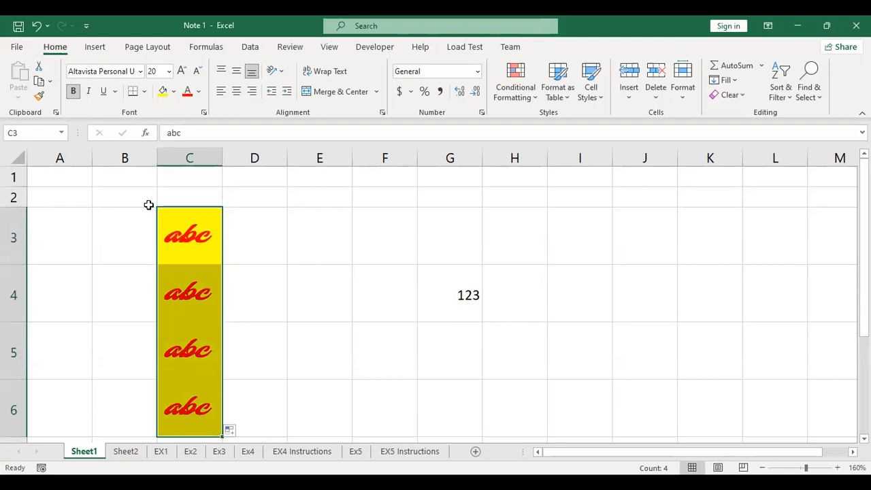
click(36, 25)
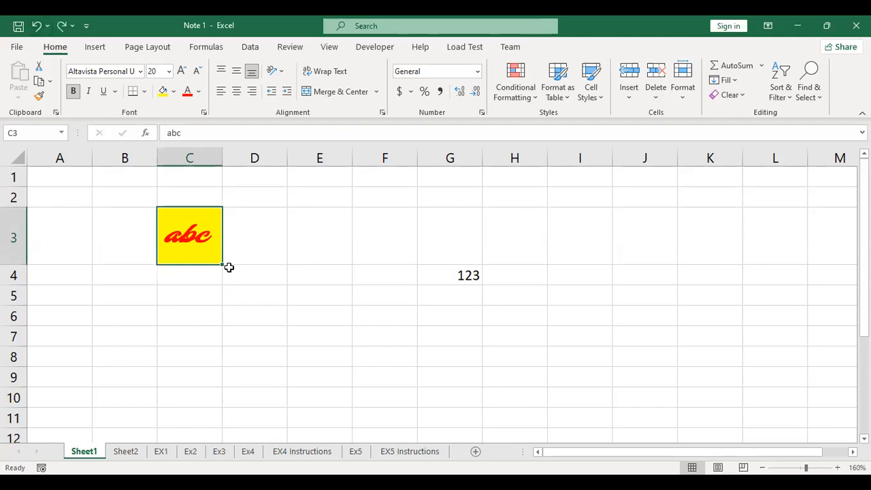
drag(221, 264, 217, 342)
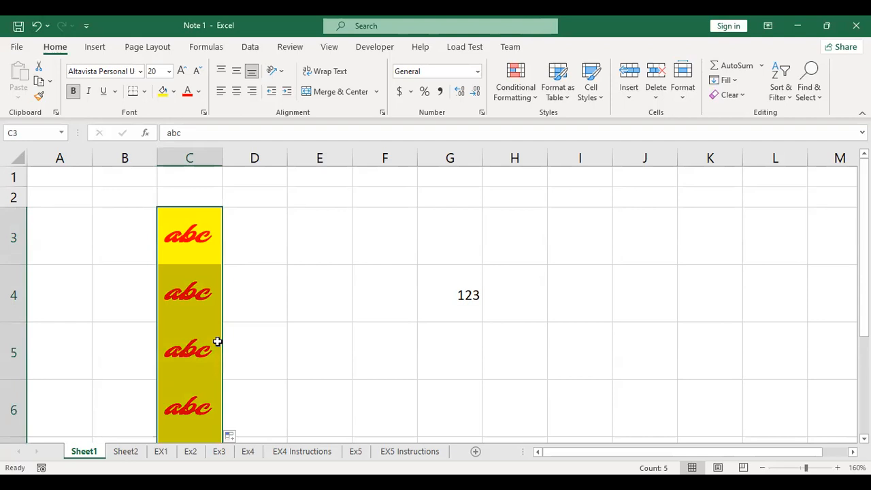
click(35, 26)
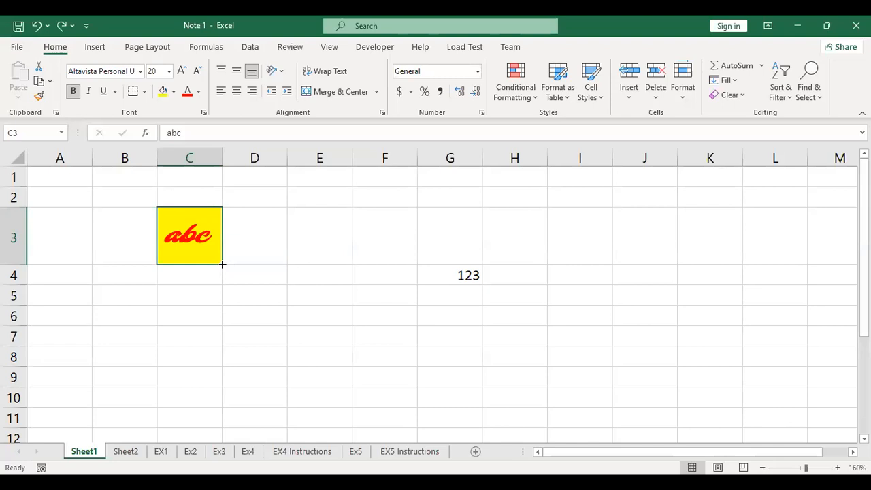
Fill the abc cell from C3 down to C5 and across to E3, and select E3.
drag(222, 264, 218, 301)
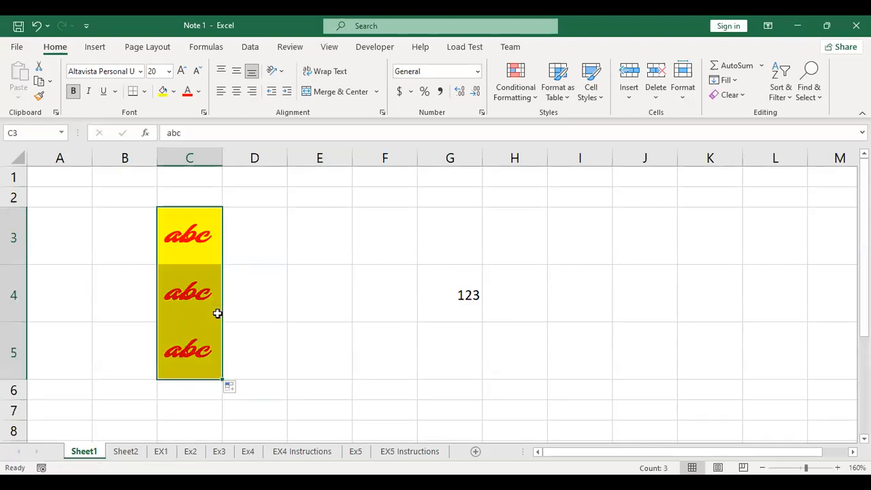
click(213, 246)
drag(221, 265, 325, 267)
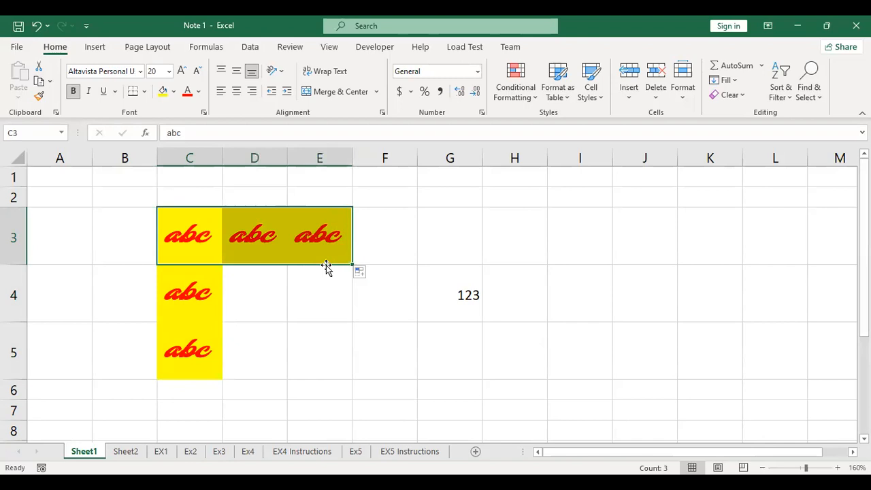
click(315, 236)
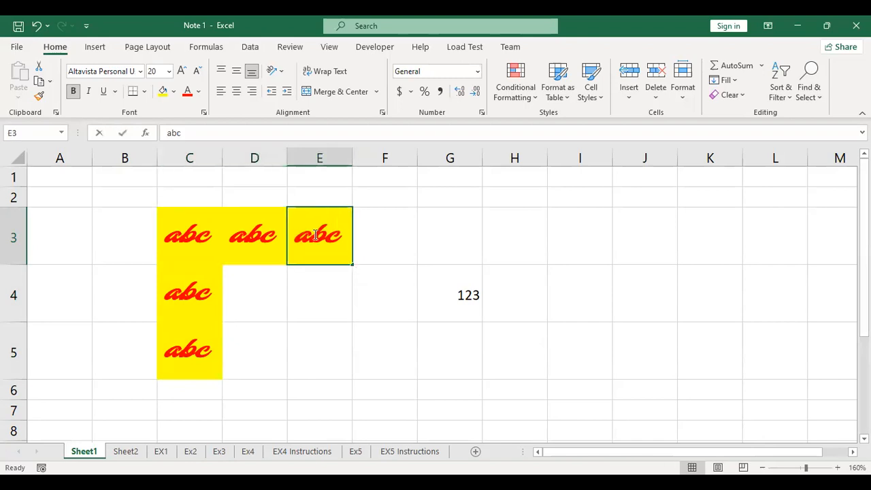
Enter in-cell editing in E3 and D3, place the cursor after the text in D3, and leave editing by selecting G3.
double_click(315, 235)
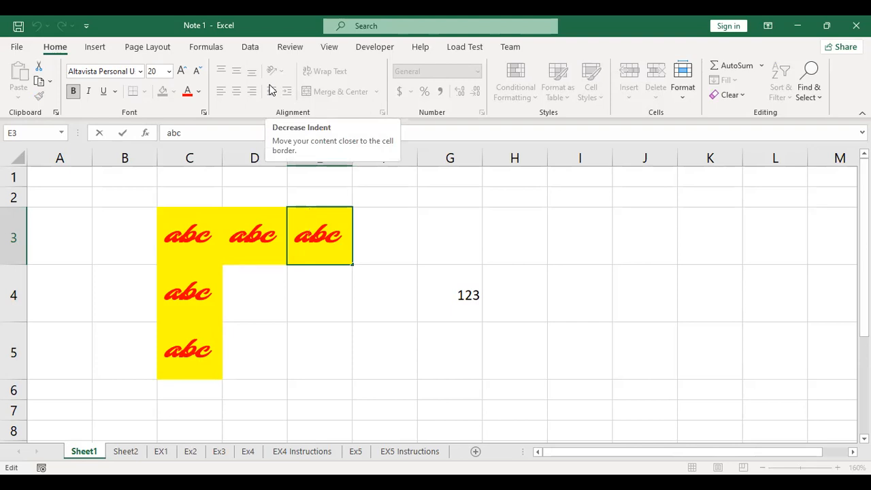
click(267, 238)
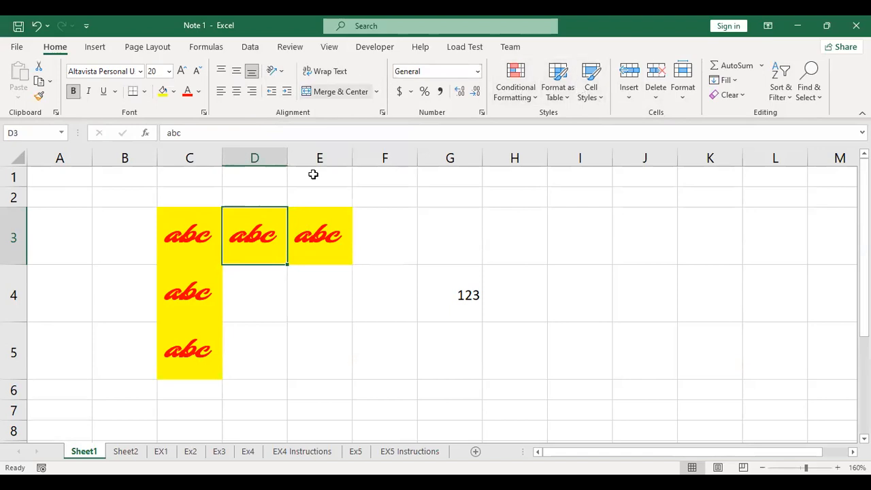
double_click(253, 230)
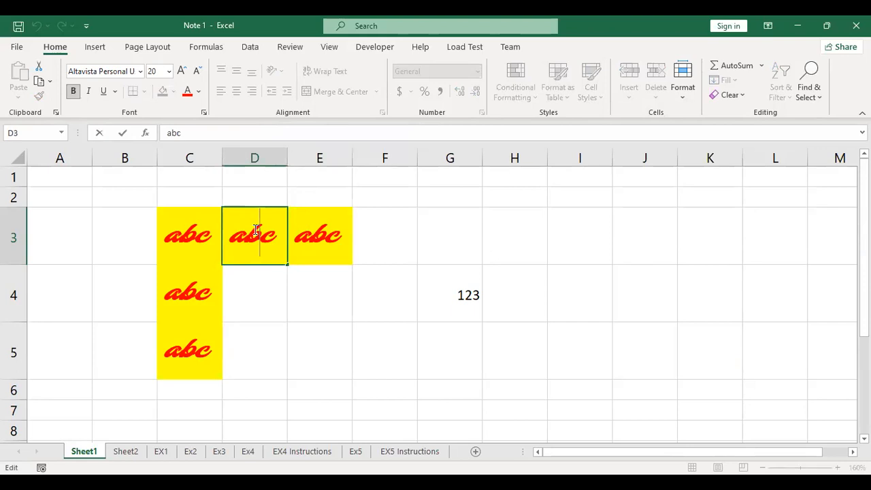
click(272, 233)
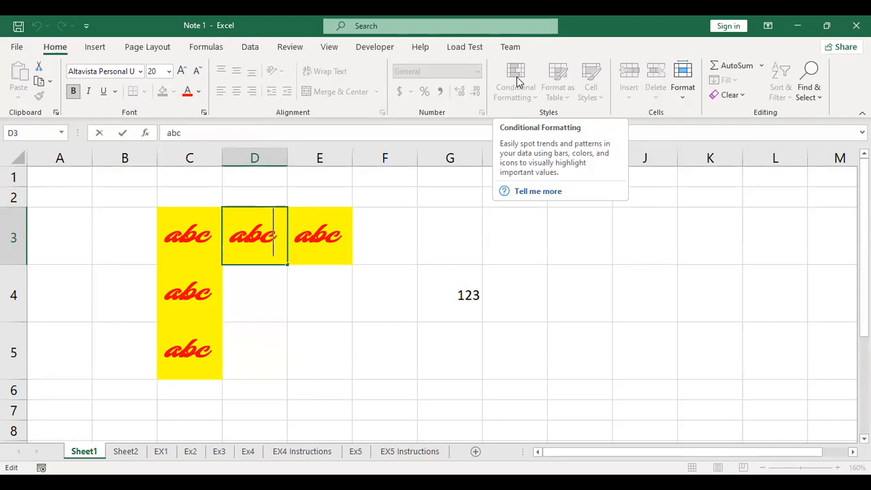
click(451, 226)
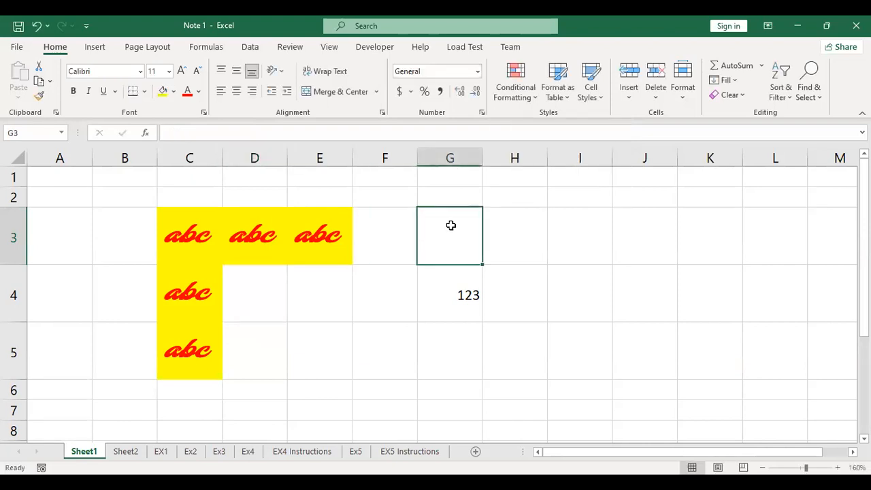
Try entering ABCD in cell H3, then undo the entry.
click(491, 228)
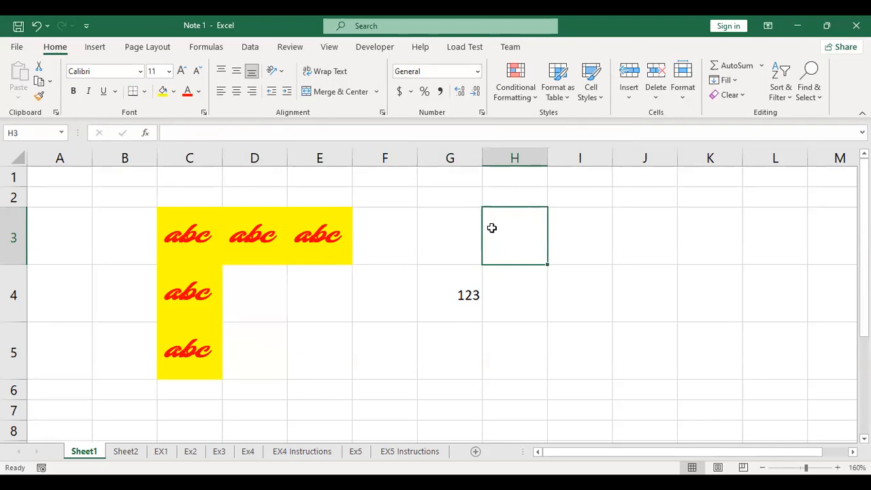
text(ABCD)
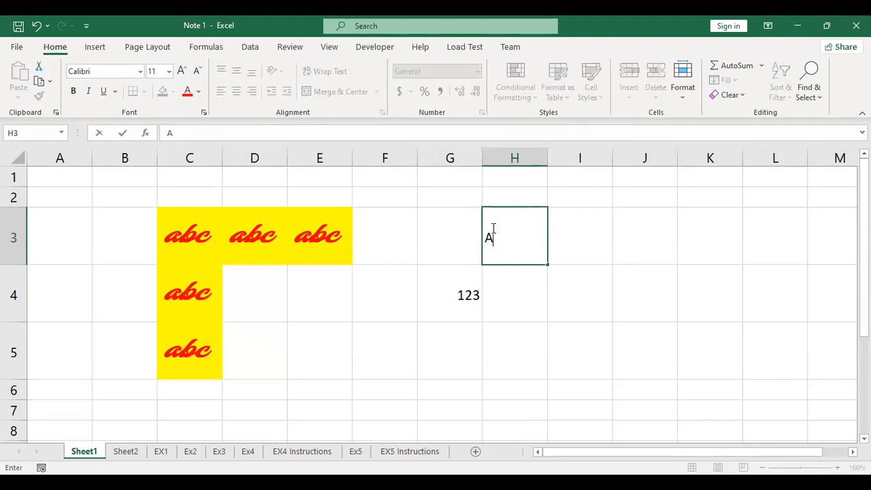
click(555, 362)
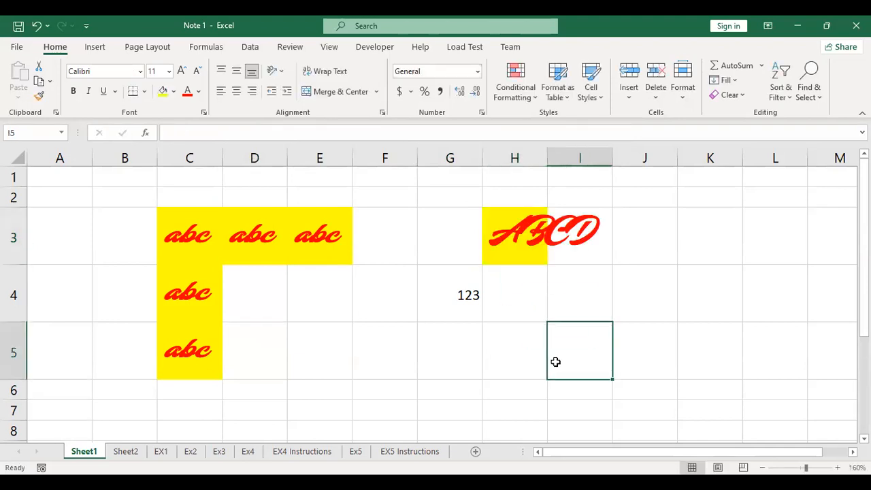
click(519, 250)
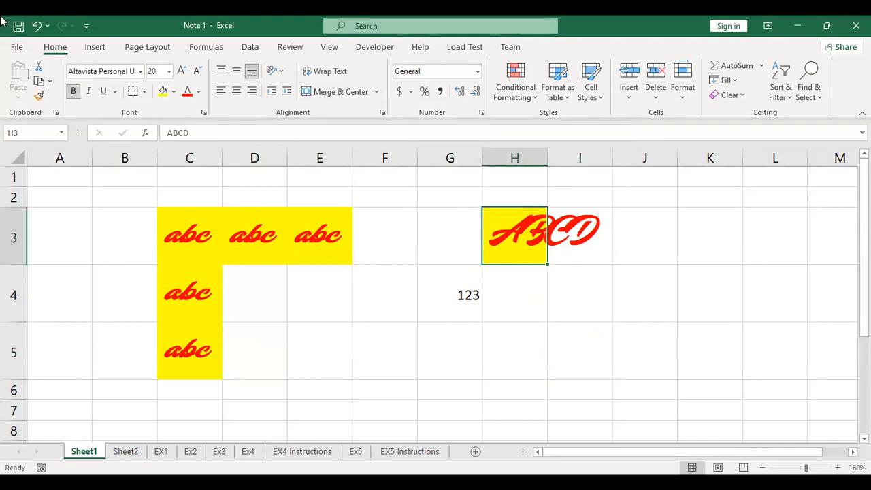
click(36, 25)
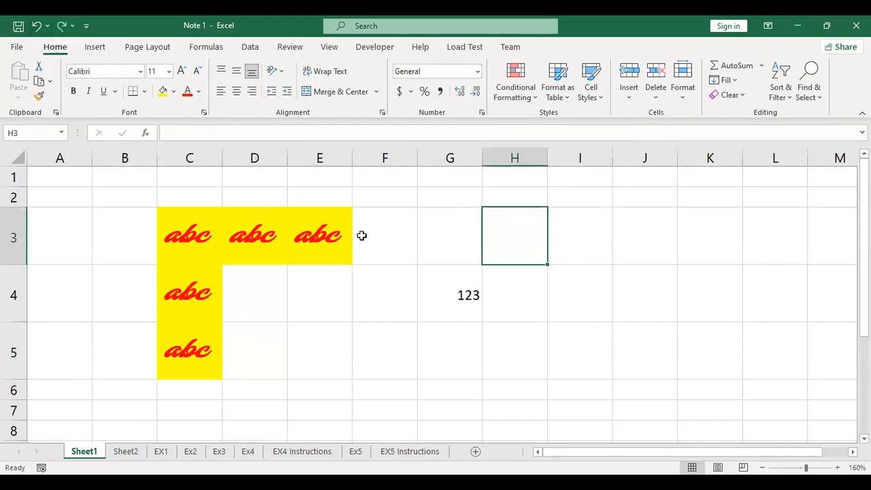
Enter ABCD in cell I4, move to I5, and reselect I4.
click(562, 286)
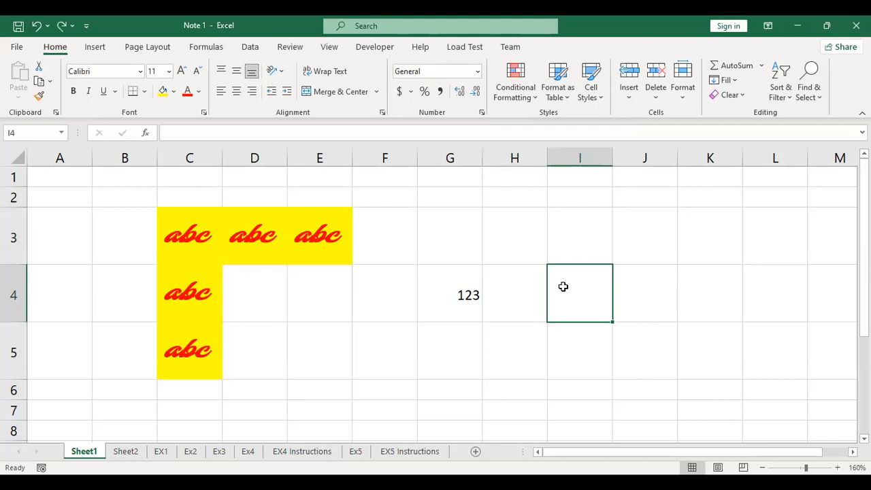
text(ABCD)
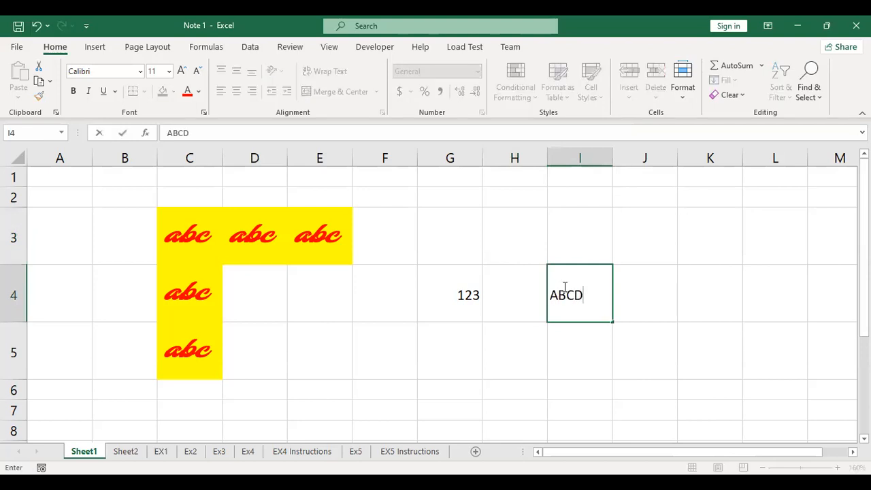
key(Return)
click(586, 300)
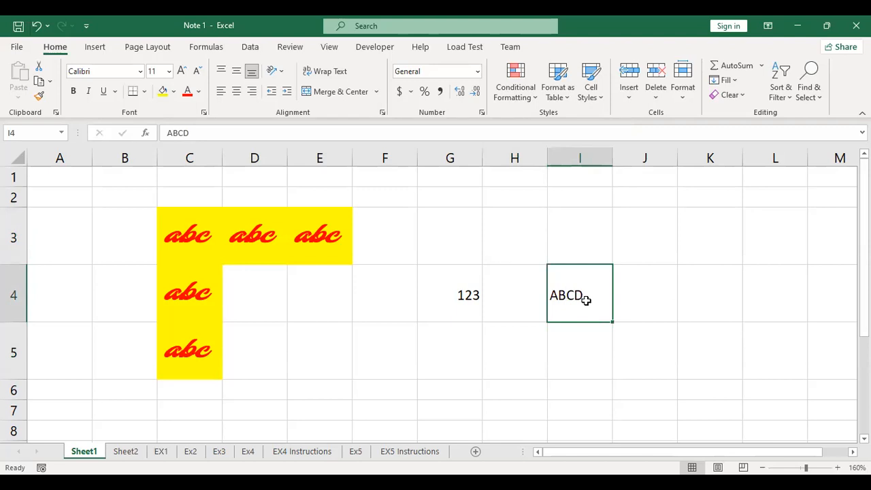
click(583, 336)
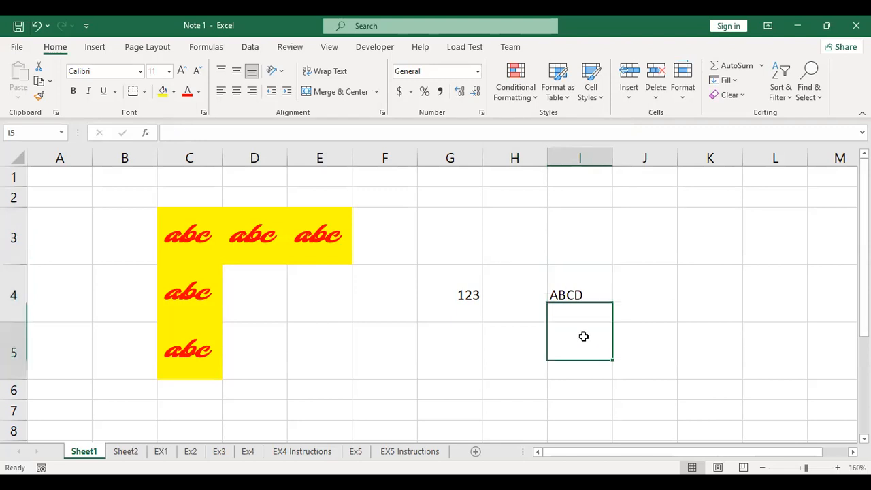
click(575, 302)
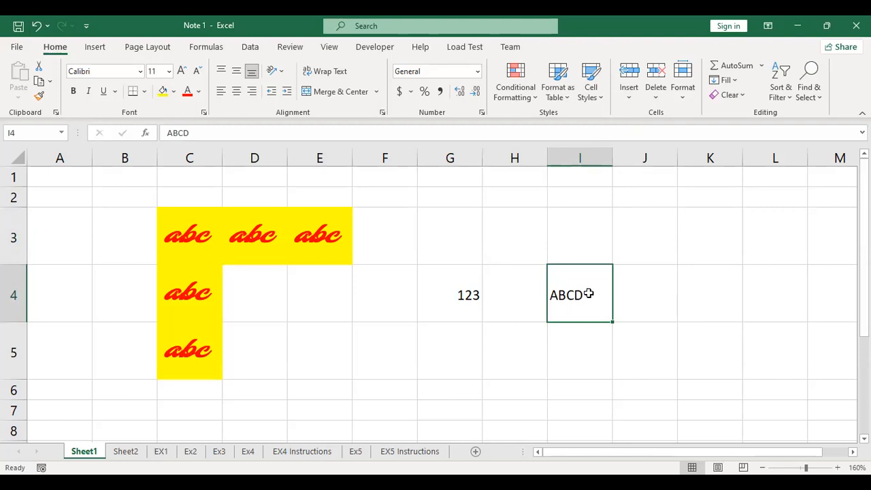
Compare selecting cell I4 with opening it for in-cell editing, returning to I5 after each.
double_click(584, 296)
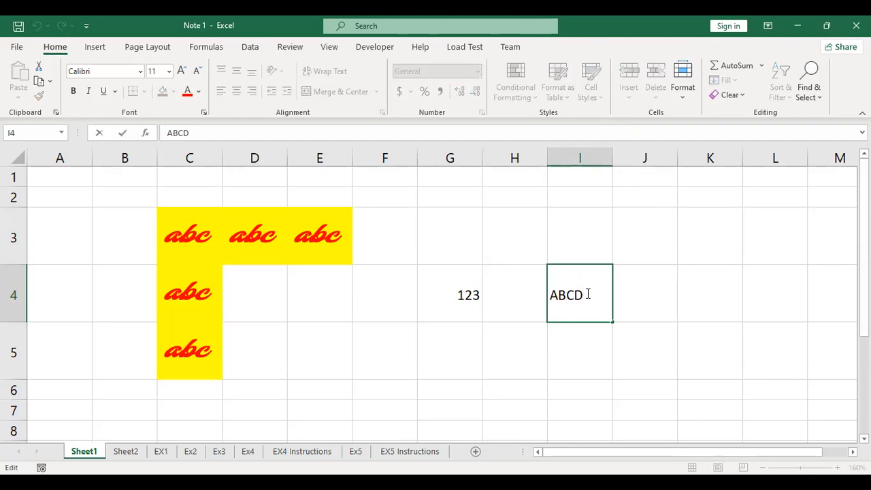
click(581, 364)
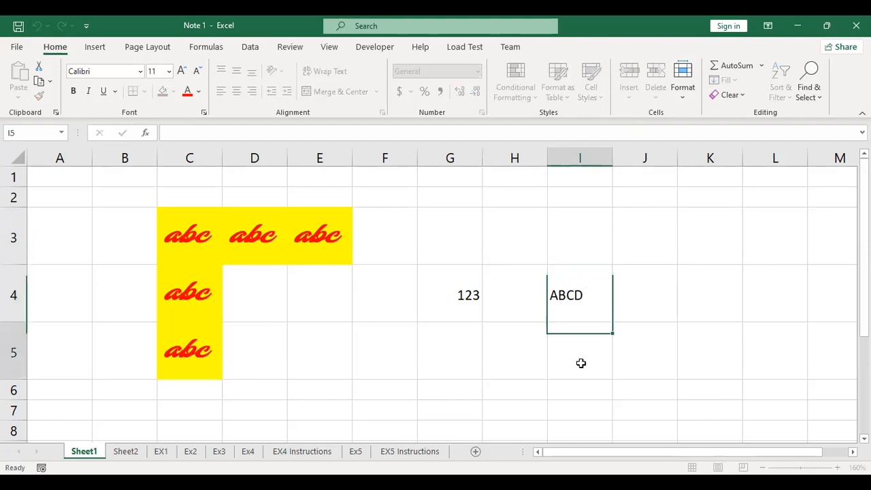
click(591, 298)
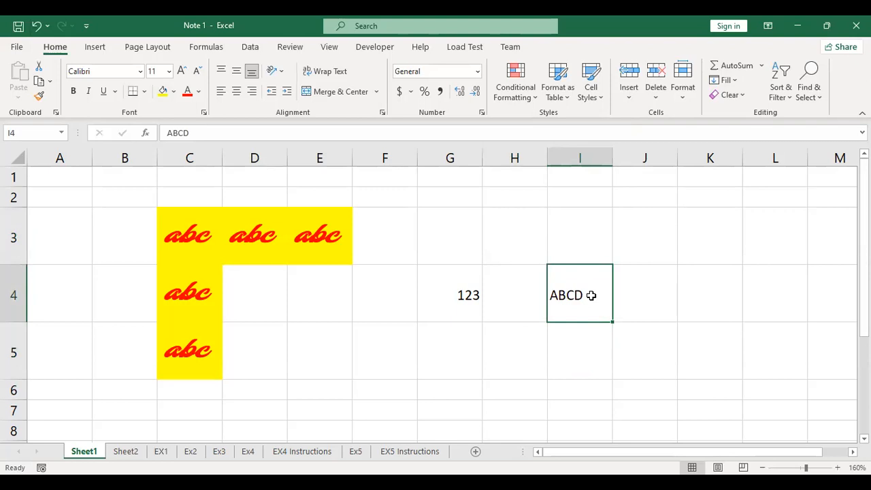
click(578, 362)
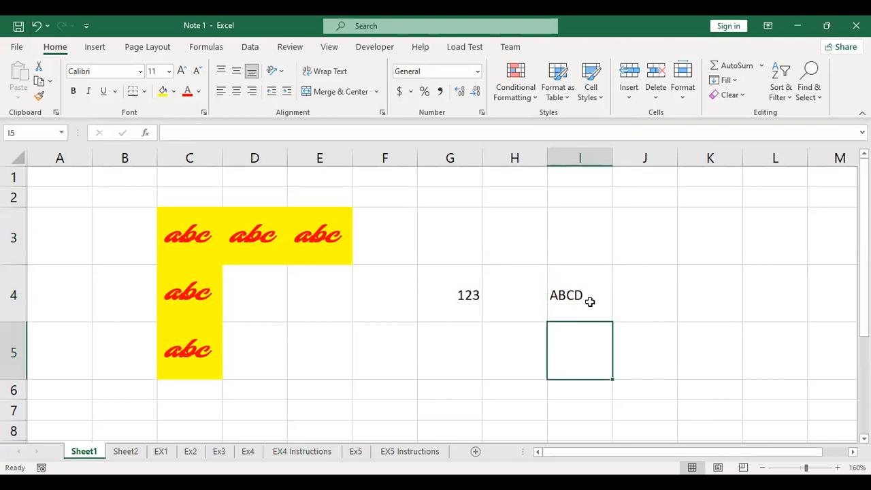
click(589, 301)
double_click(589, 302)
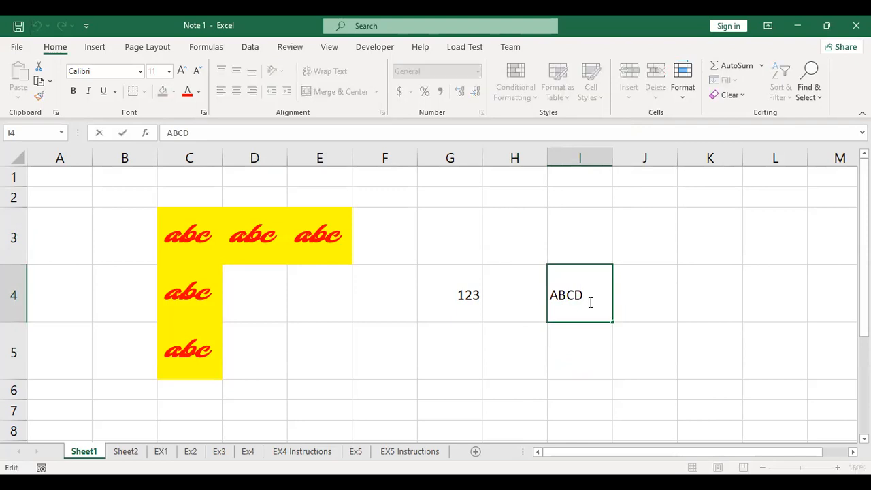
click(580, 355)
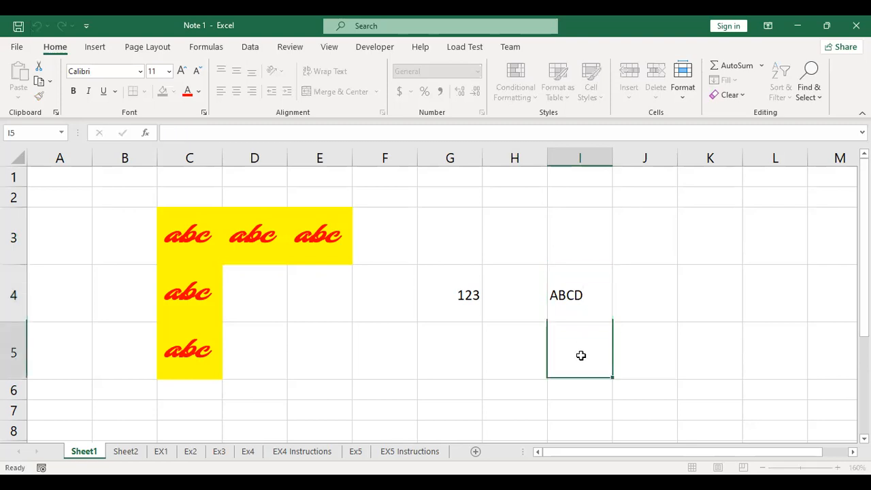
Overwrite the text in cell I4 with EFGH and again with ZXCVB.
click(579, 306)
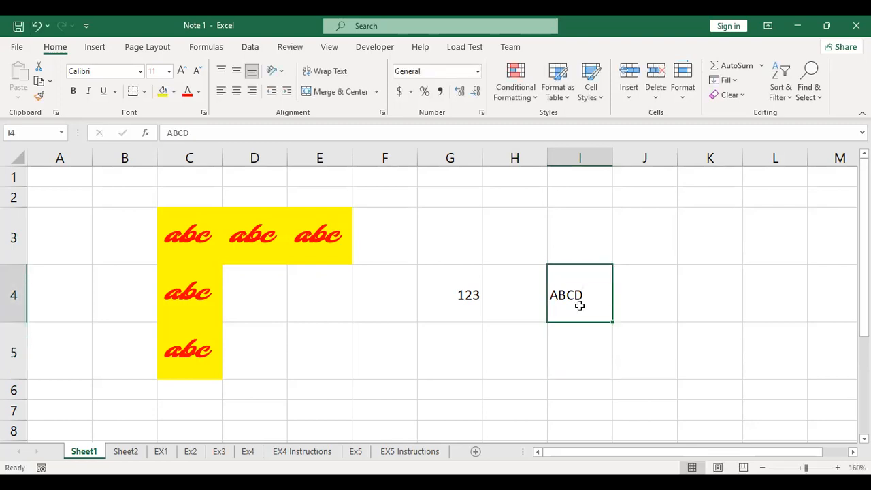
text(EFGH)
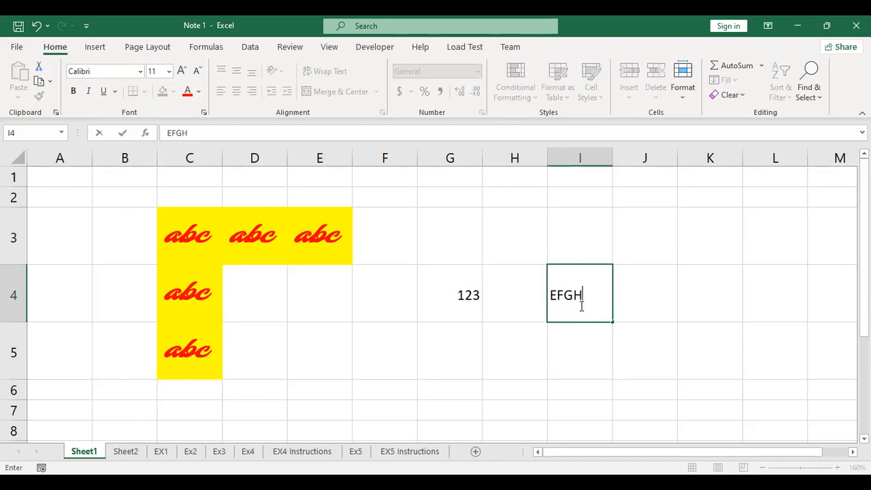
click(579, 356)
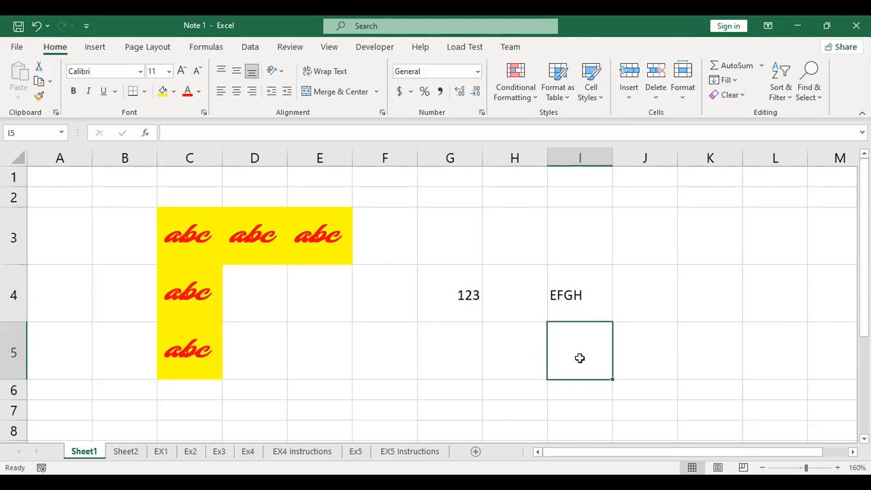
click(579, 273)
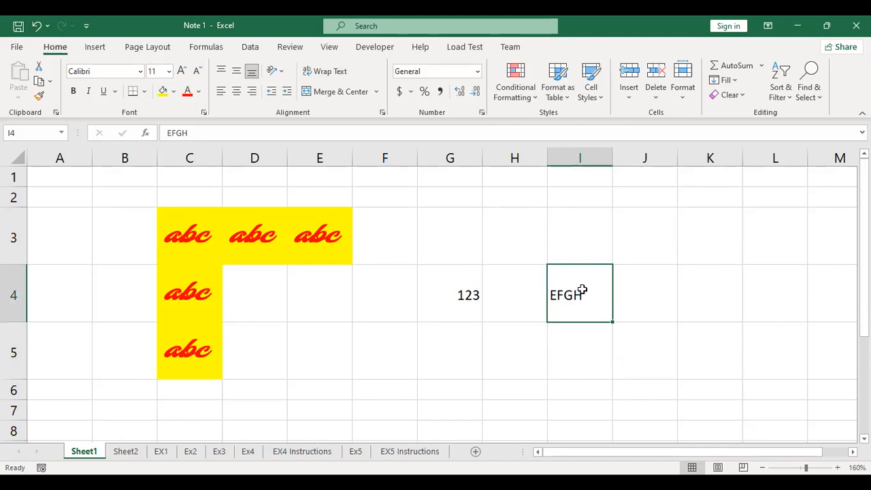
text(ZXCVB)
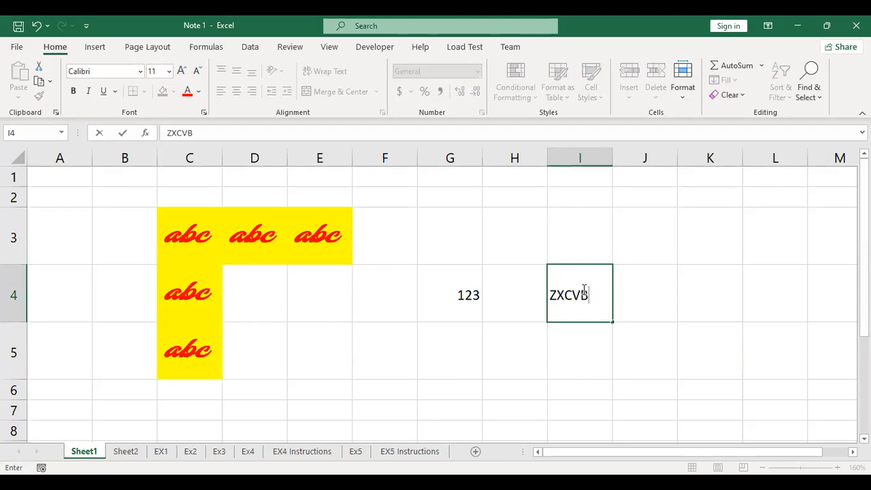
click(577, 361)
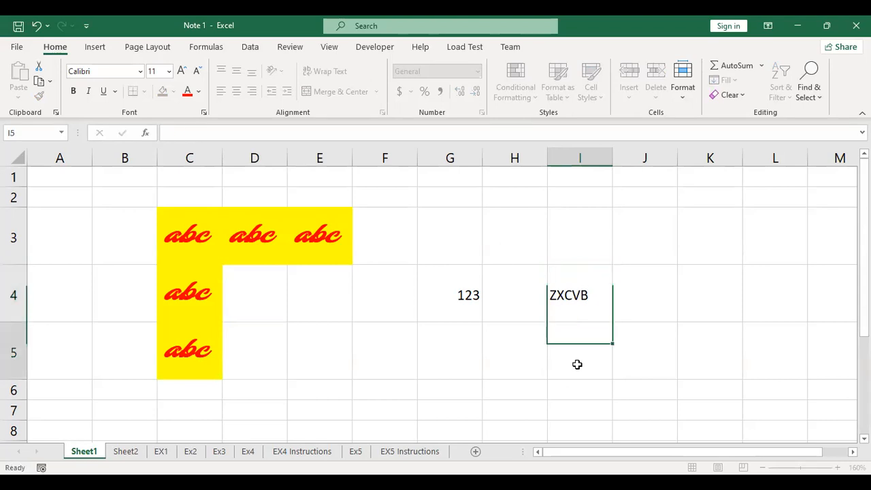
Append ASDFF to the existing text in cell I4 using in-cell editing.
click(585, 287)
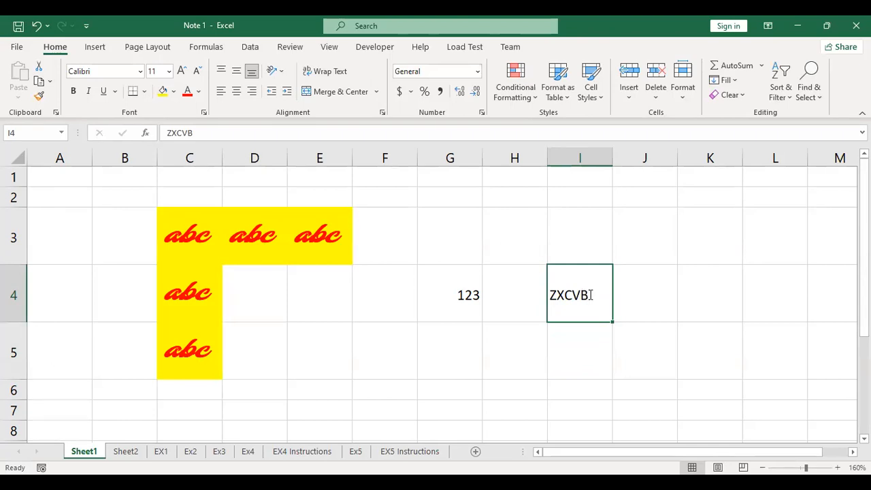
double_click(591, 295)
text(ASDFF)
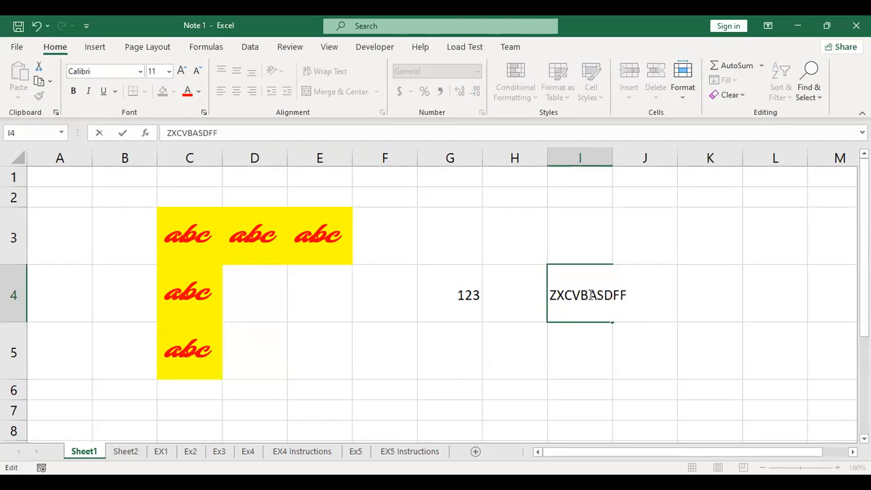
click(586, 351)
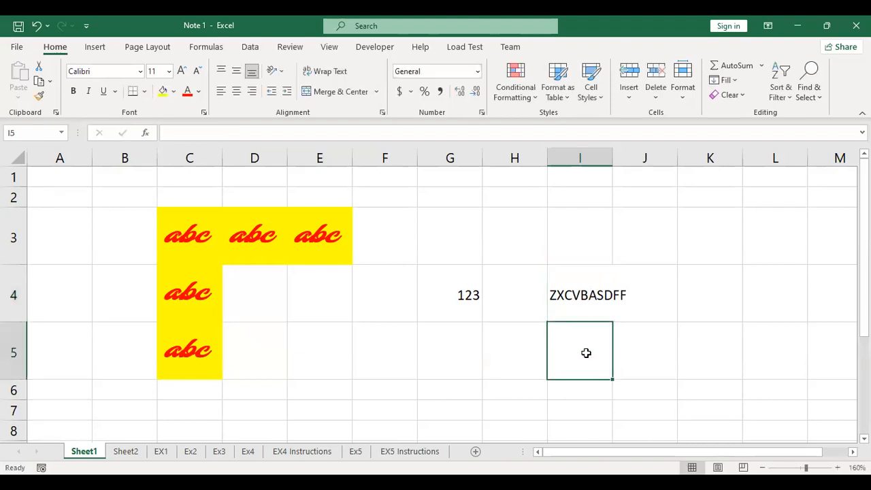
Open I4 for in-cell editing and leave it, then overwrite the whole cell with ABCD and select I6.
click(588, 290)
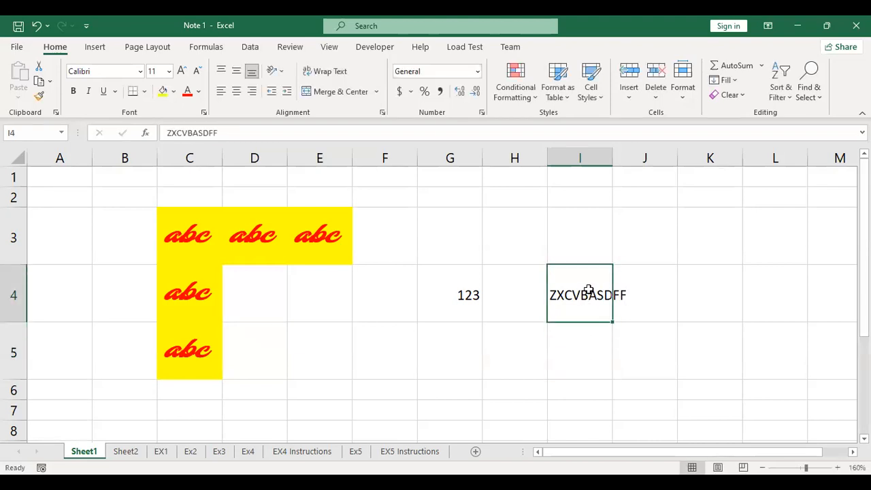
double_click(588, 291)
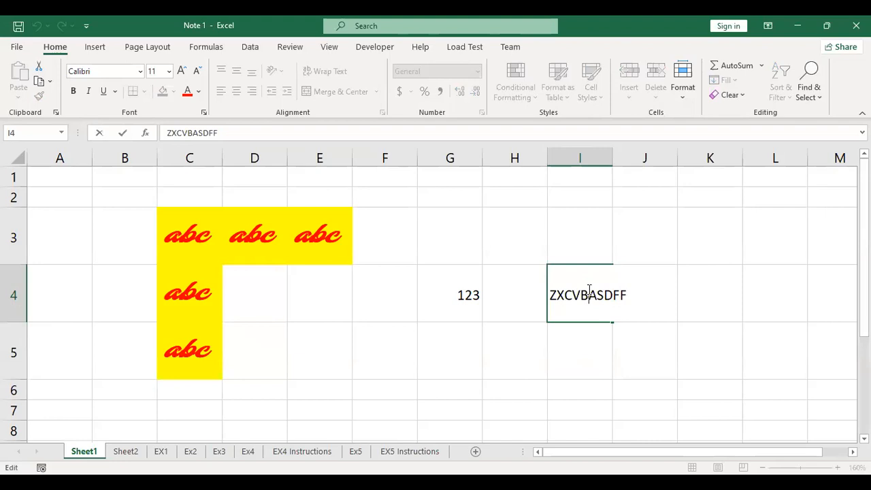
click(587, 334)
click(589, 300)
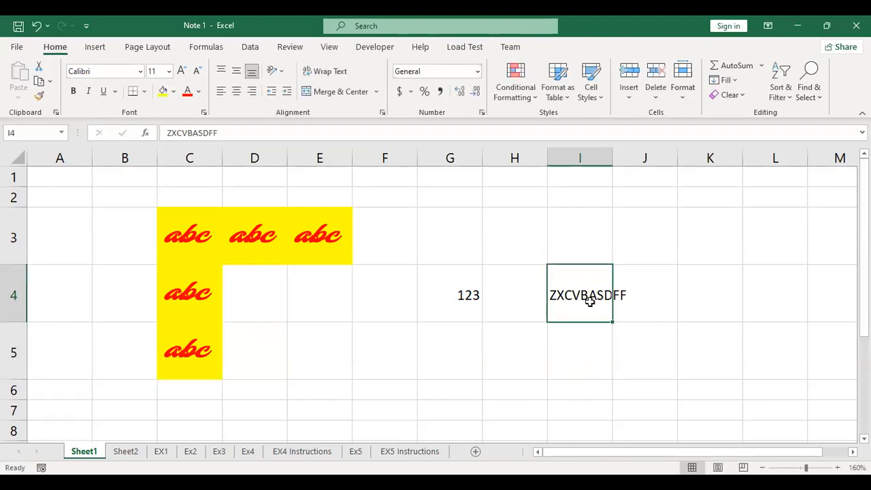
text(ABCD)
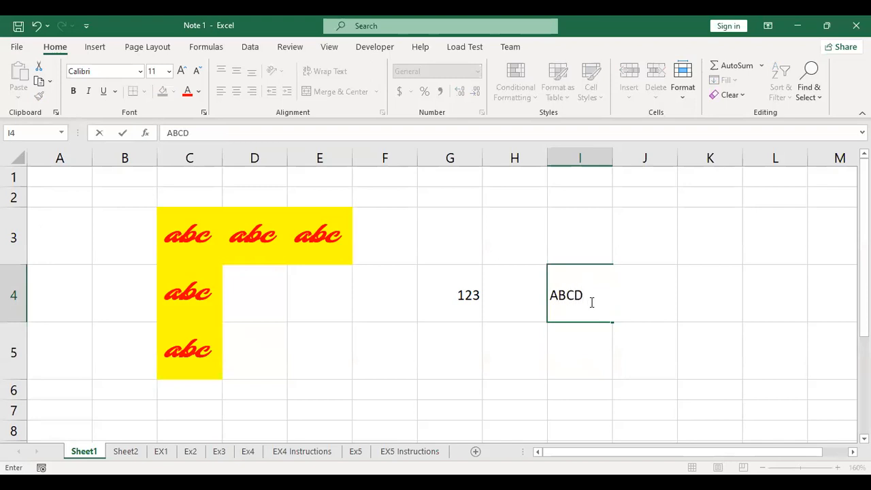
click(558, 393)
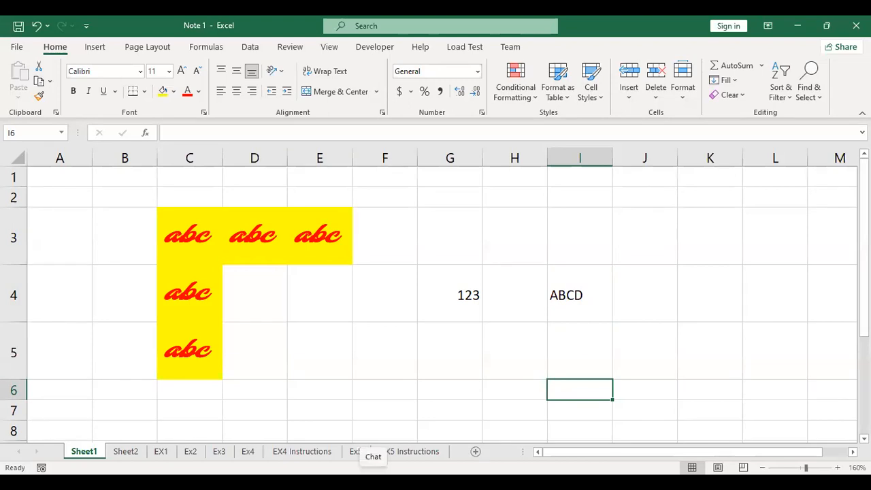
click(373, 481)
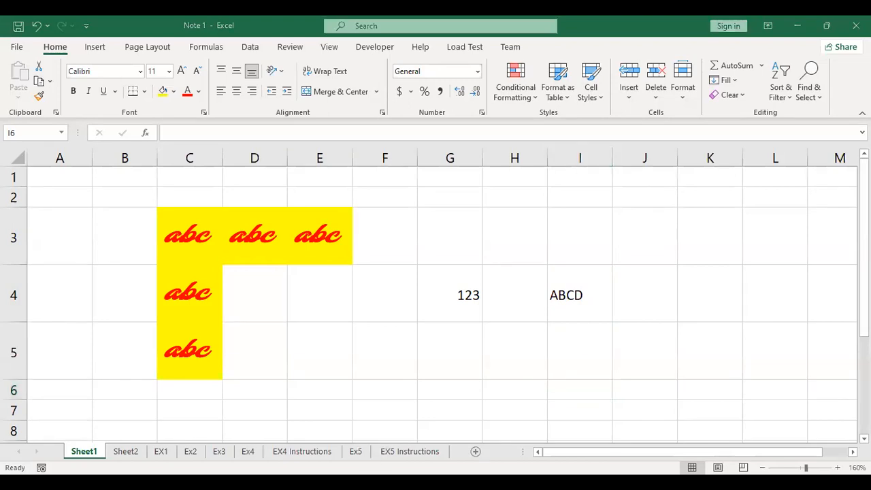
click(596, 193)
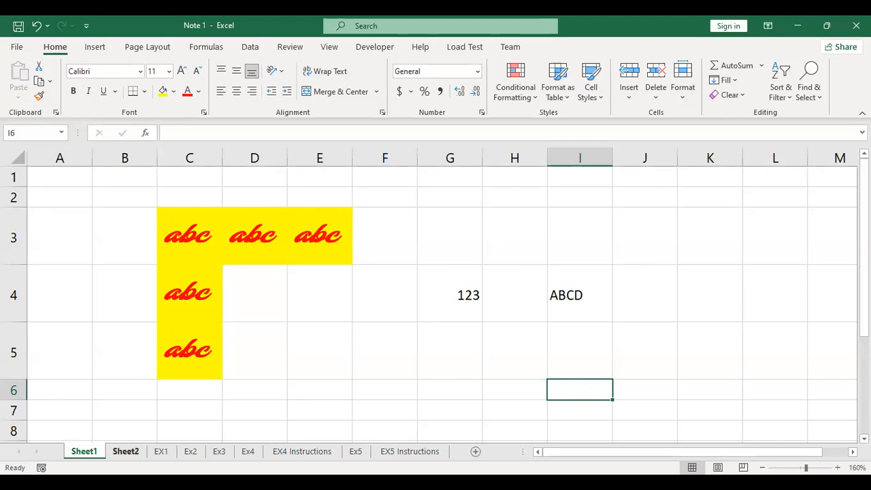
Show Sheet2 at 170% zoom and select cell F4.
click(126, 451)
click(253, 259)
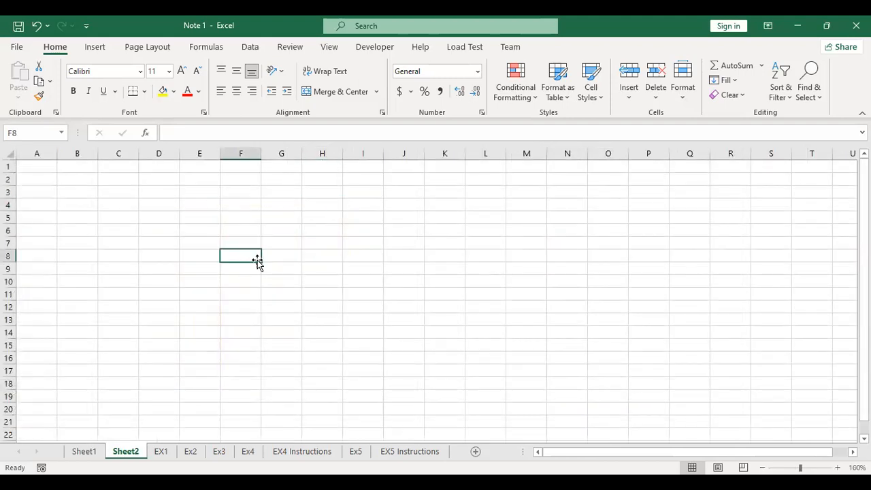
click(836, 467)
click(836, 466)
click(836, 466)
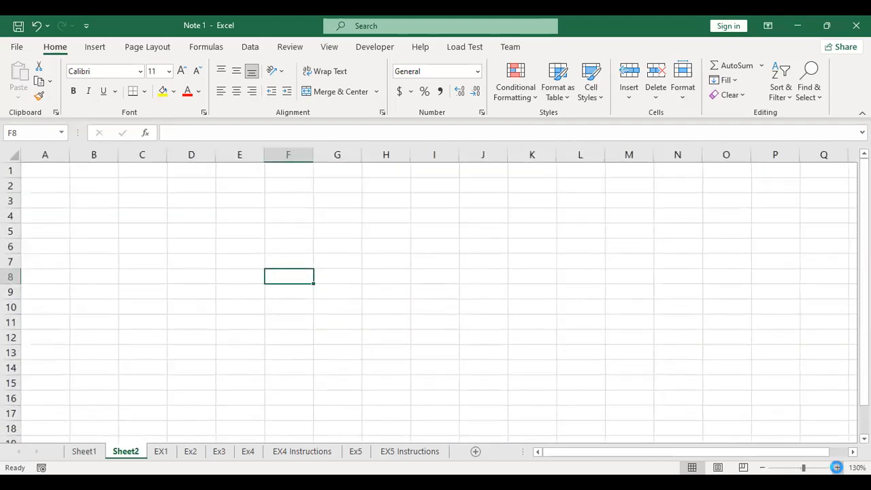
click(836, 466)
click(836, 467)
click(836, 467)
click(836, 467)
click(427, 249)
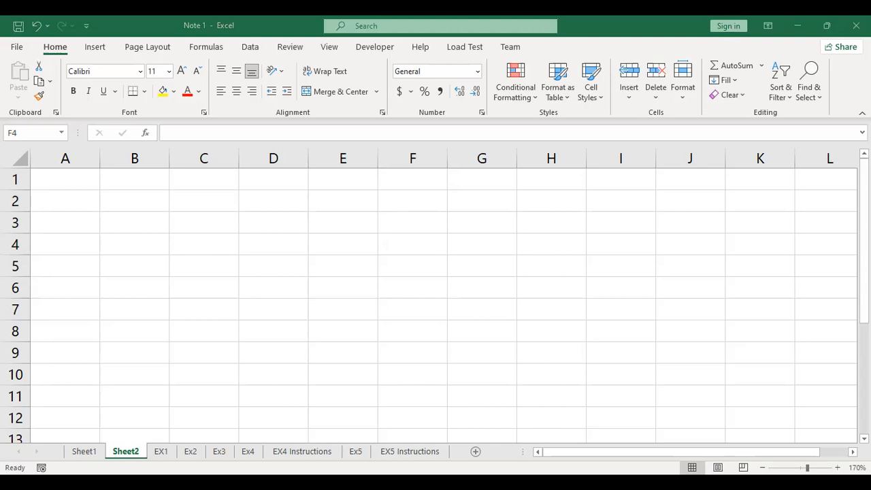
click(732, 86)
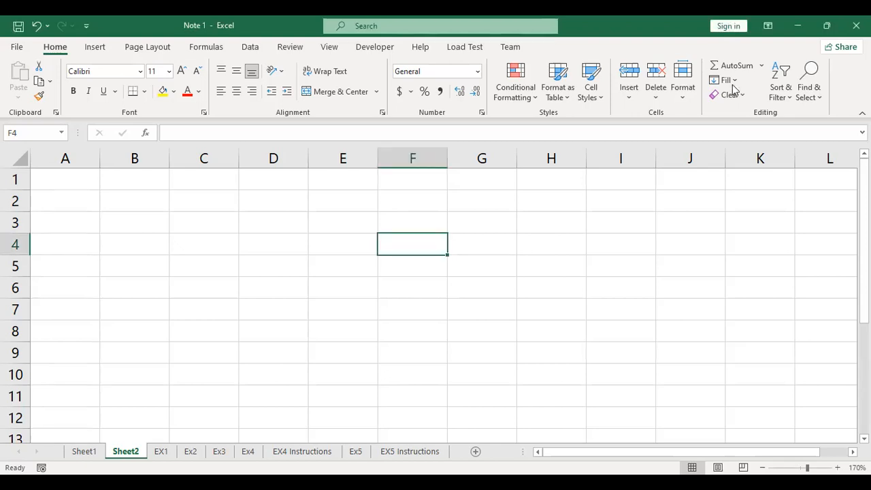
click(690, 96)
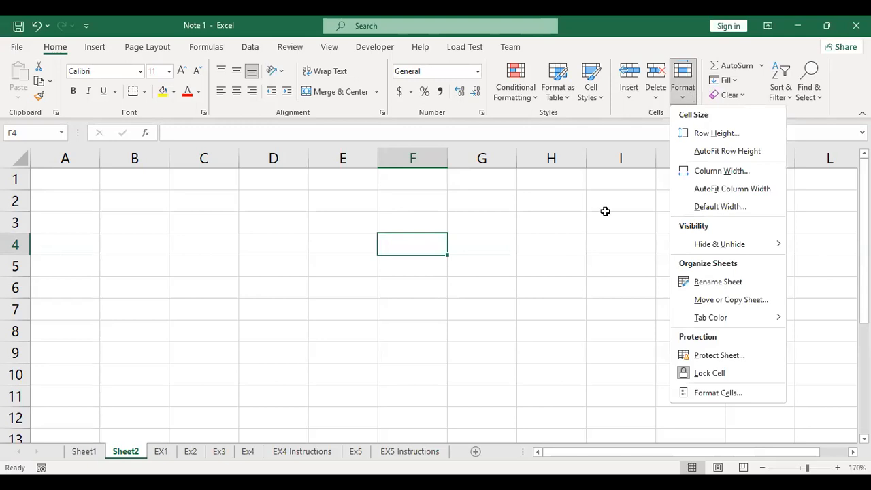
click(507, 447)
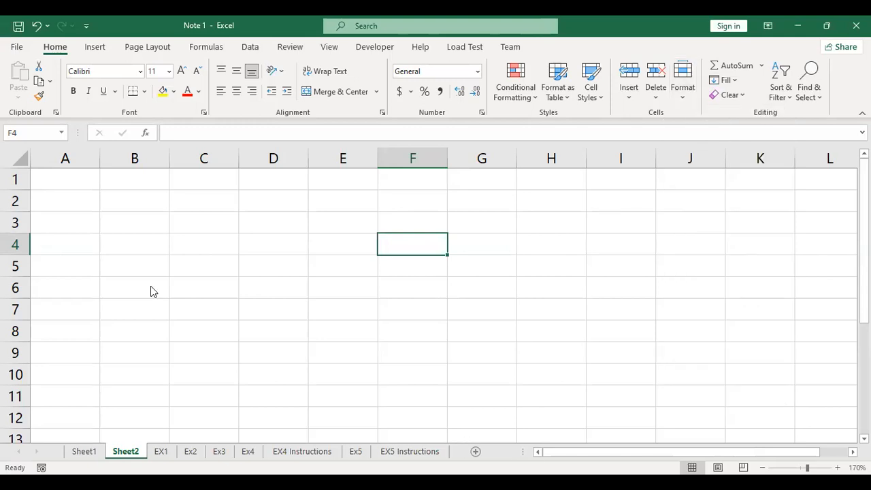
key(alt+Tab)
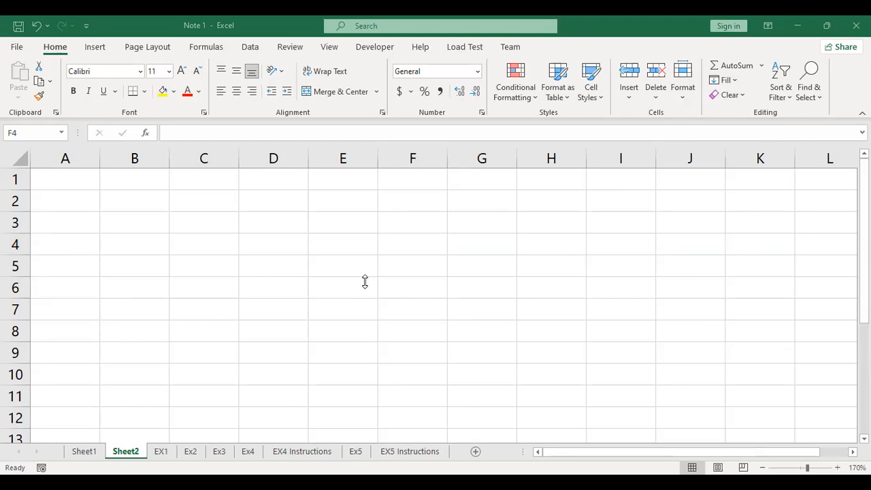
Enlarge cell F4 by widening column F to about 2.5 times its neighbours and heightening row 4 to about four times the other rows.
click(407, 243)
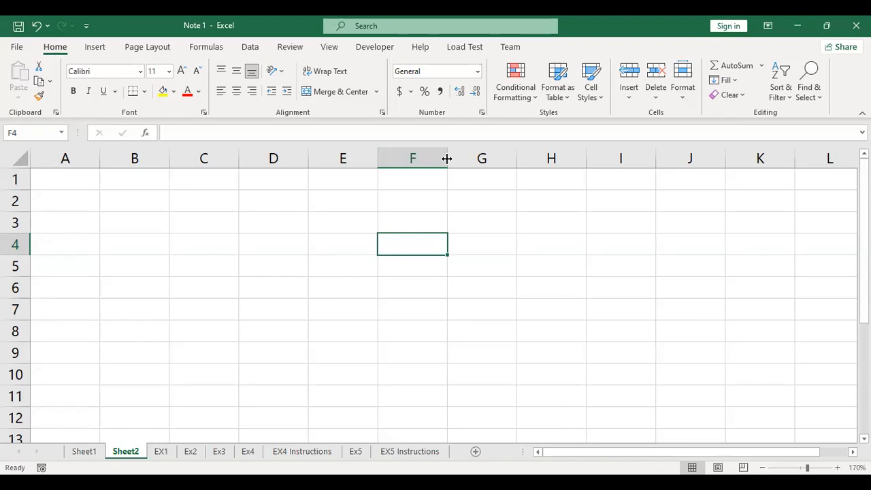
drag(447, 159, 543, 151)
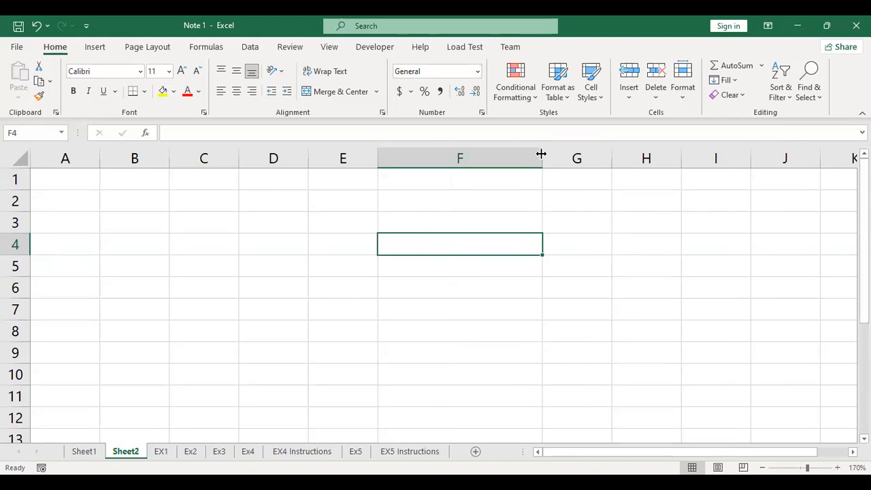
mouse_move(540, 153)
mouse_down()
mouse_move(643, 161)
mouse_move(553, 161)
mouse_up()
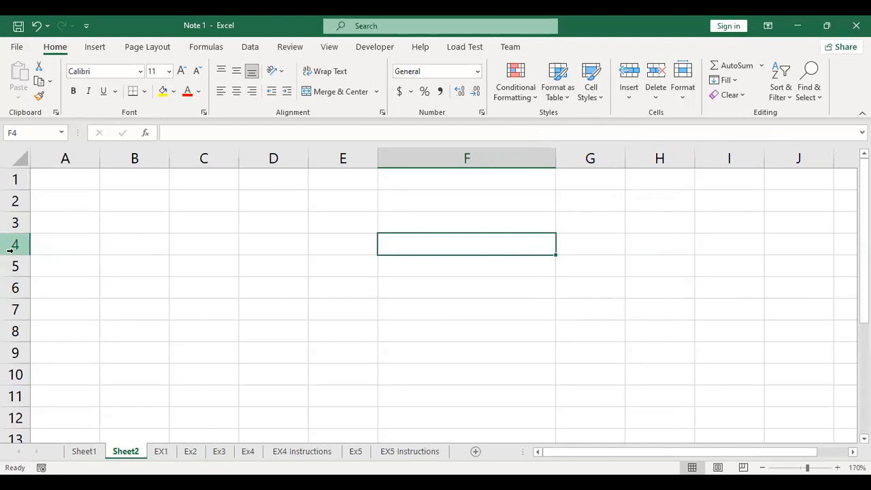
drag(13, 253, 22, 322)
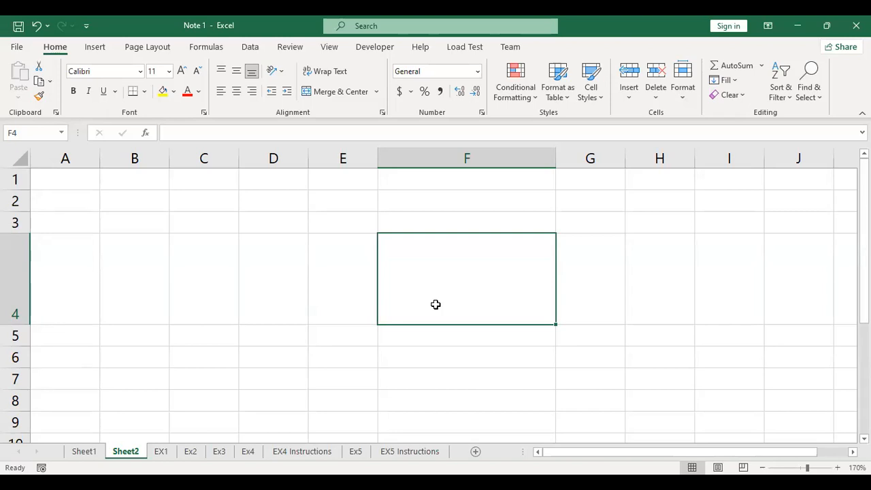
Enter ABCD in the enlarged cell F4 and reselect that cell.
text(ABCD)
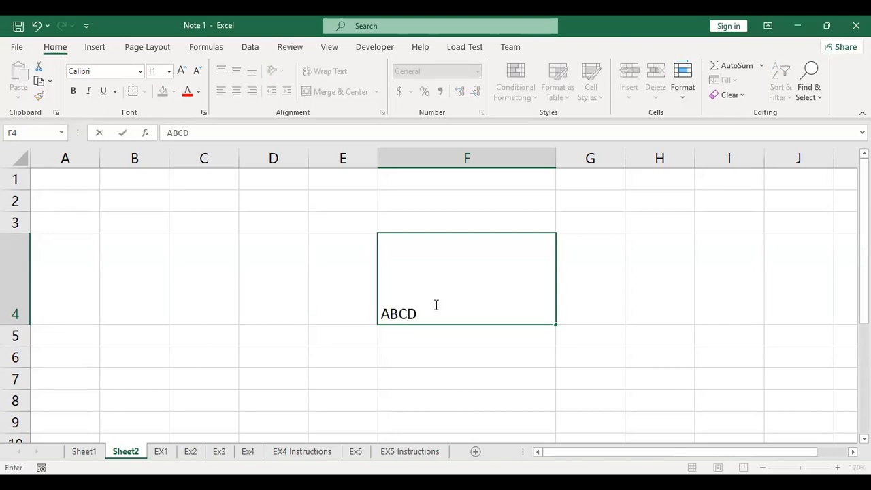
click(655, 301)
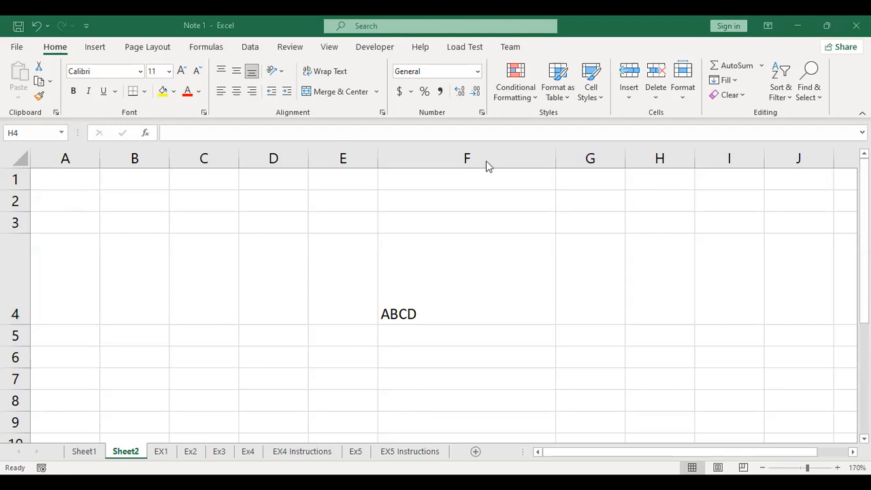
click(423, 254)
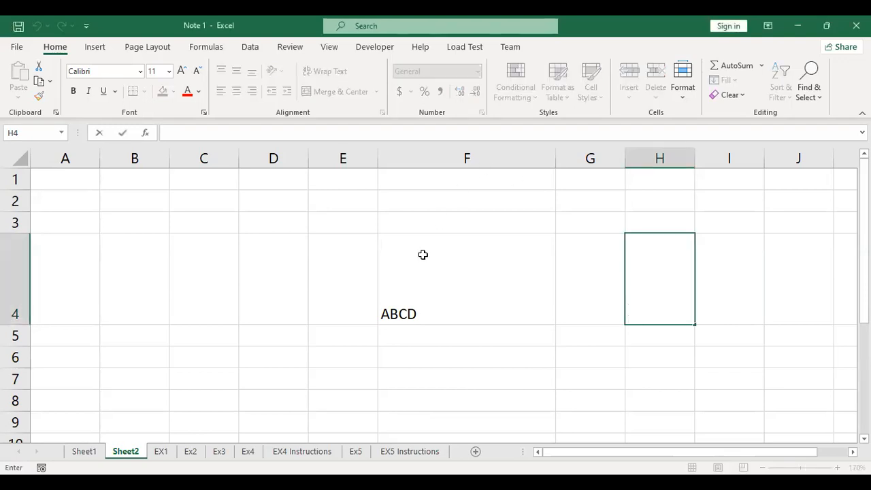
click(422, 254)
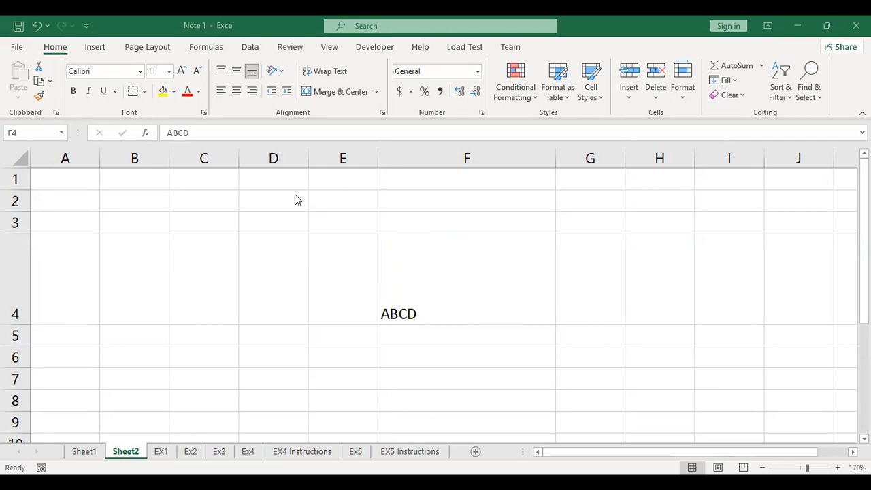
Run the text in F4 through left, centre, middle, top, left, right, centre, middle and bottom alignment in turn.
click(221, 96)
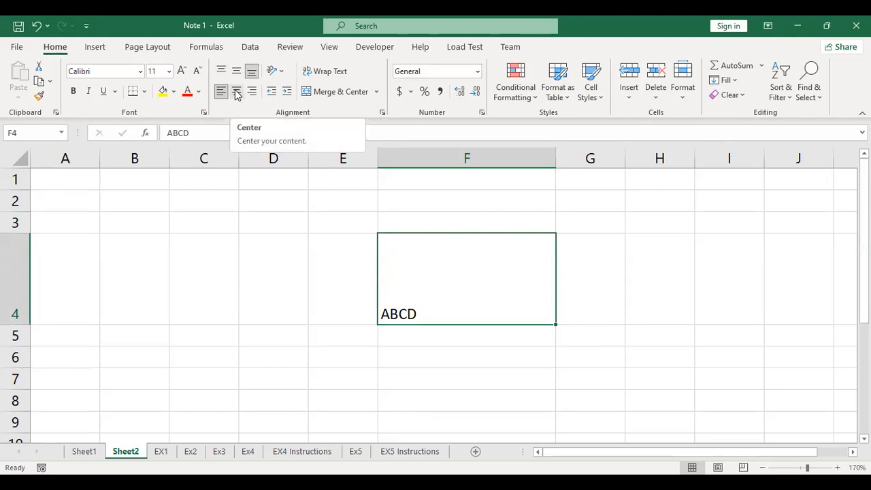
click(236, 92)
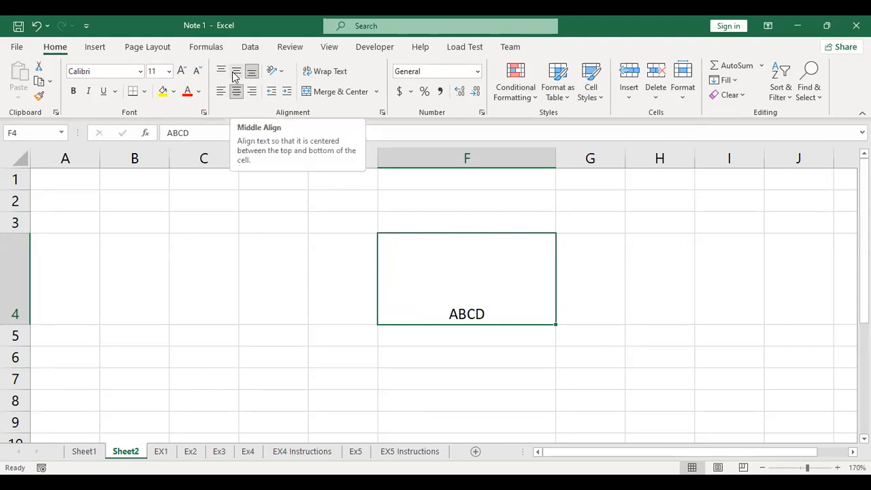
click(233, 76)
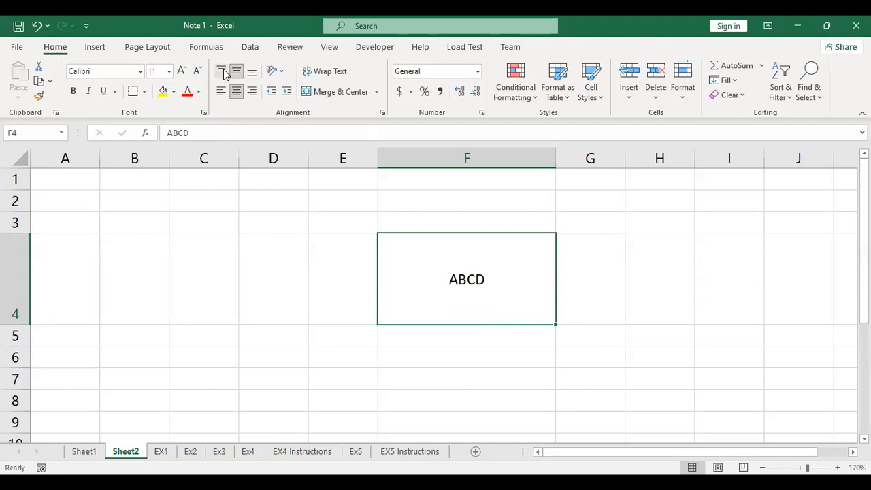
click(222, 72)
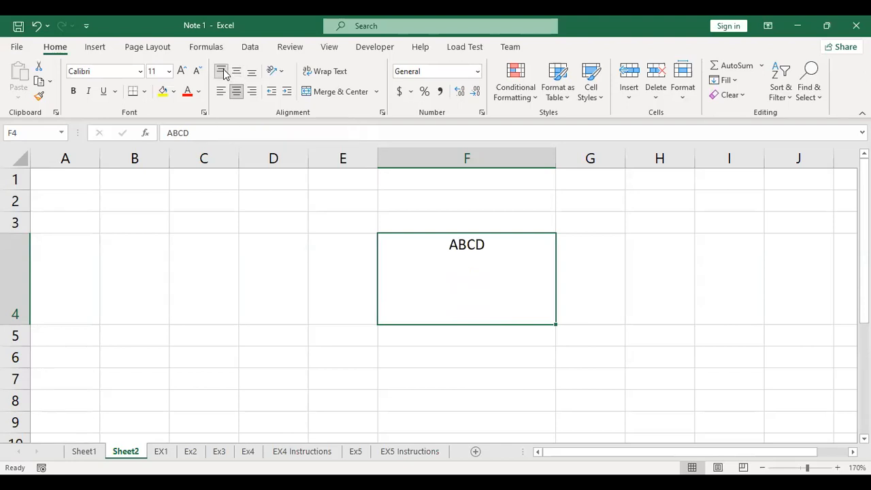
click(222, 93)
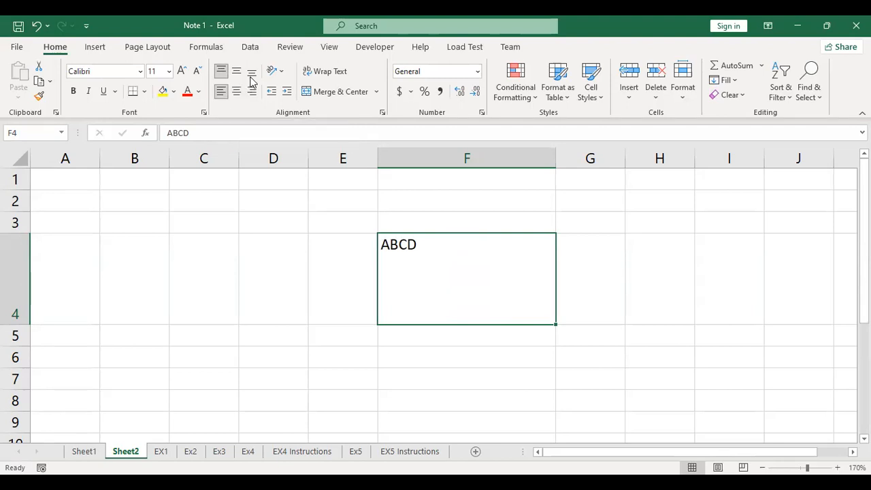
click(251, 93)
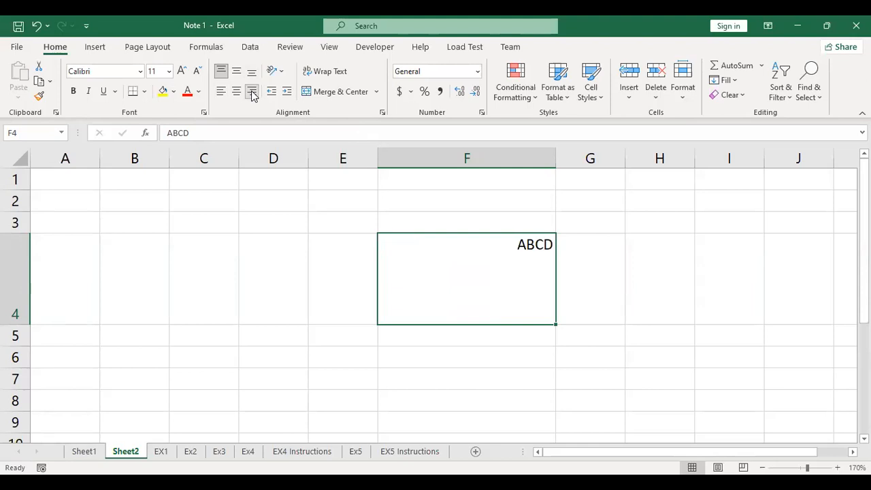
click(236, 91)
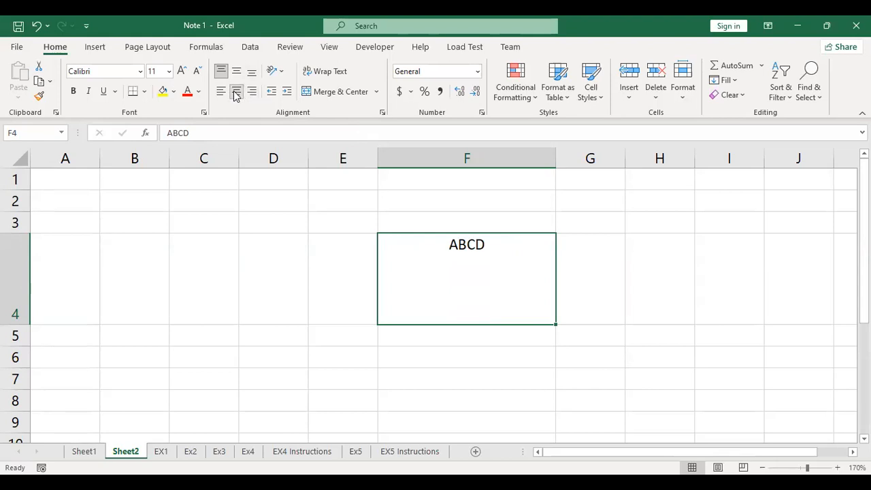
click(237, 75)
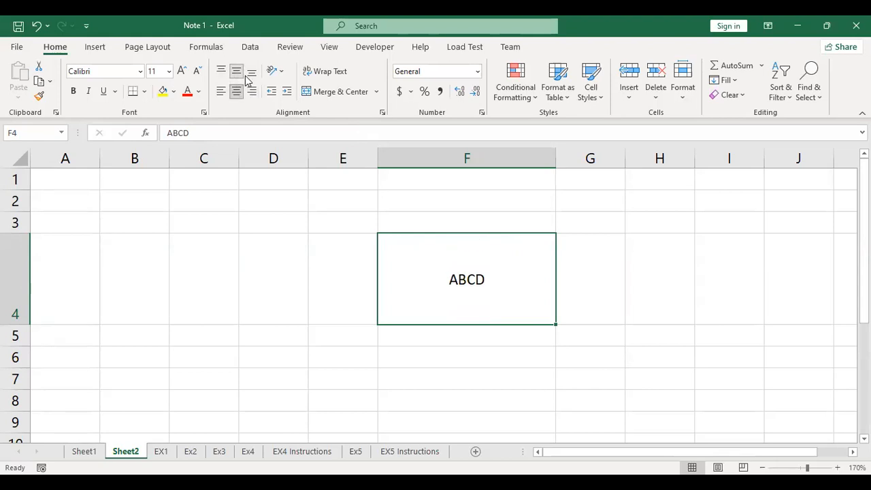
click(249, 73)
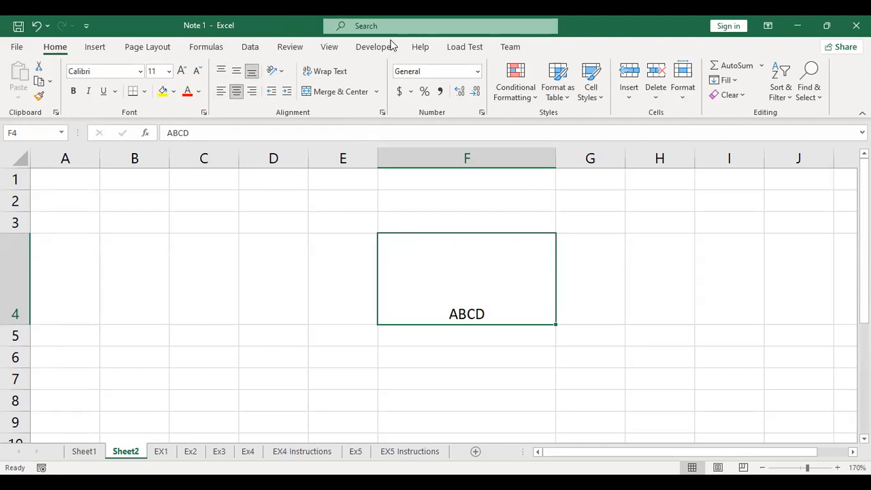
Narrow column F to slightly wider than its neighbours, select F1, and widen the column again to about twice their width.
drag(557, 161, 459, 167)
click(457, 168)
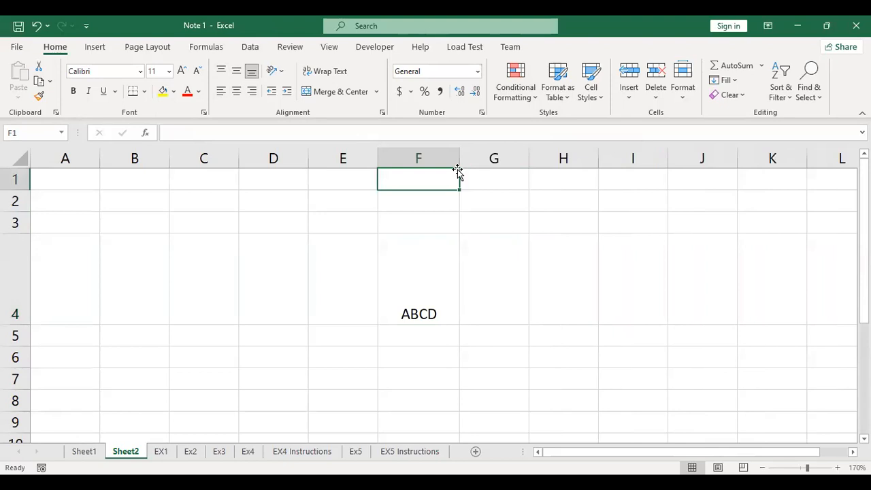
drag(460, 163, 521, 169)
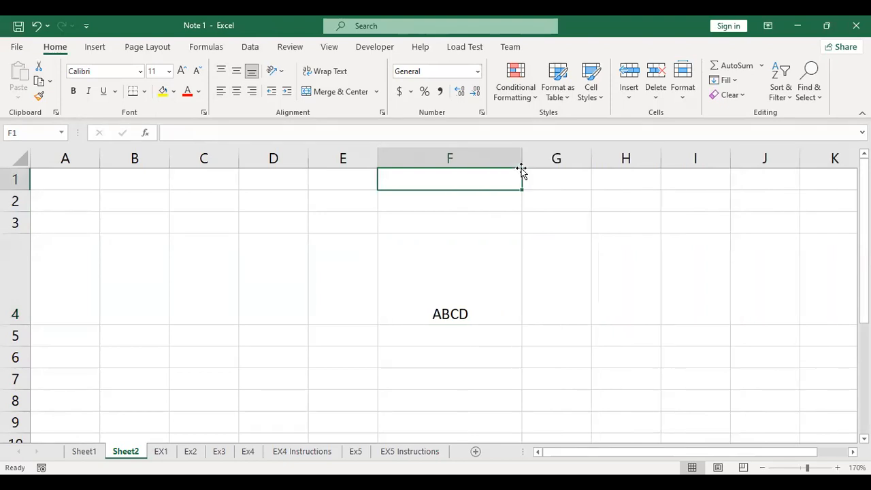
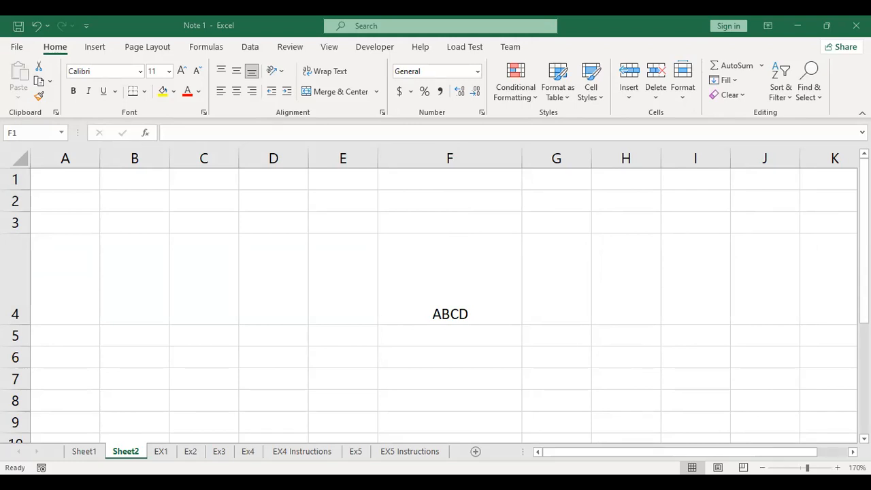
Shrink row 4 and column F to roughly the size of their neighbours and clear the text in F4.
click(385, 274)
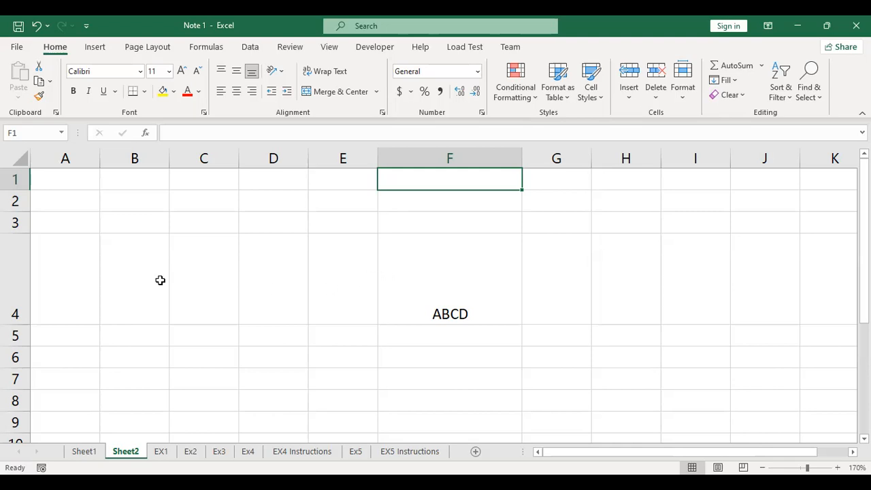
drag(14, 324, 14, 263)
drag(524, 157, 449, 157)
click(416, 246)
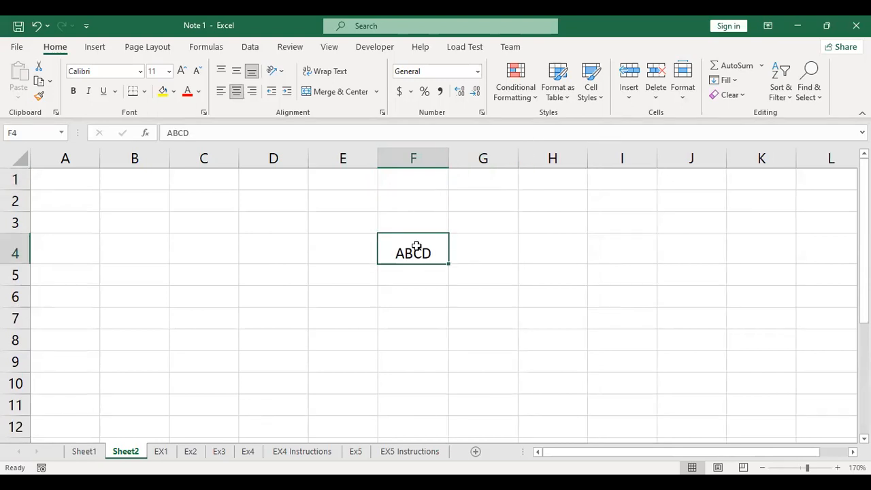
key(Delete)
Select C2, select the range B2:F8, reduce the selection to cell D4, and select the range B2:E8.
click(202, 203)
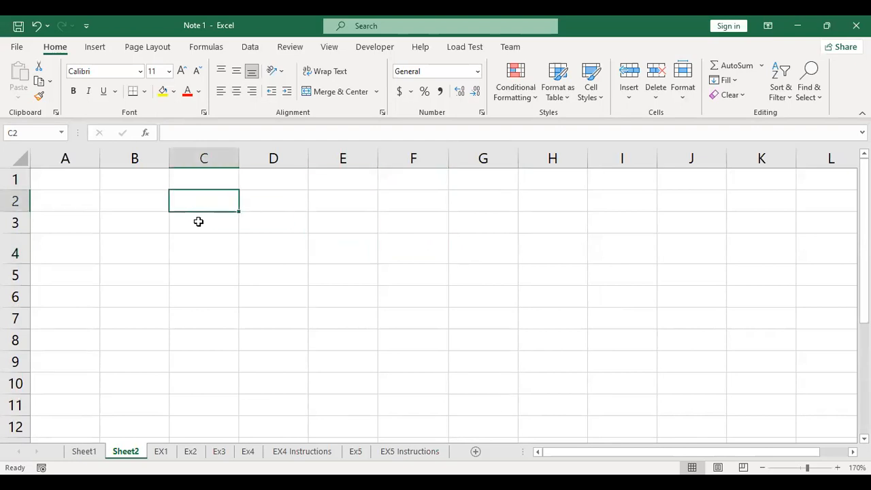
drag(138, 200, 391, 336)
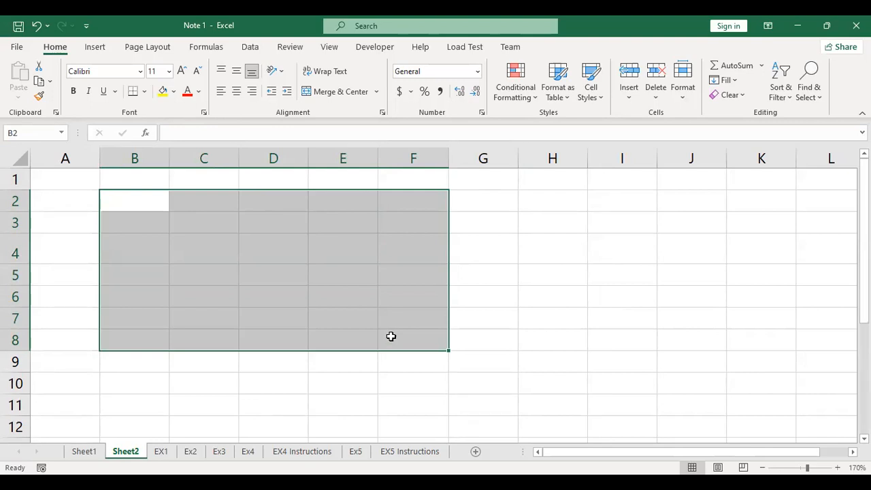
click(272, 244)
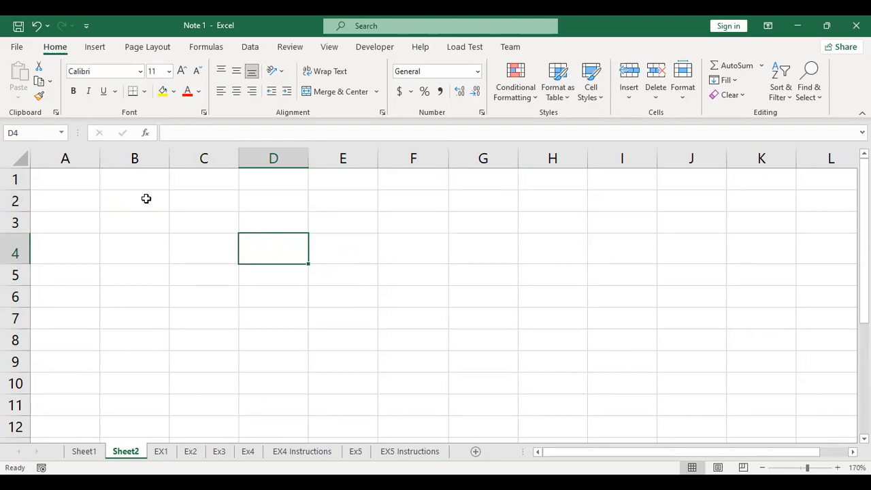
drag(145, 200, 359, 348)
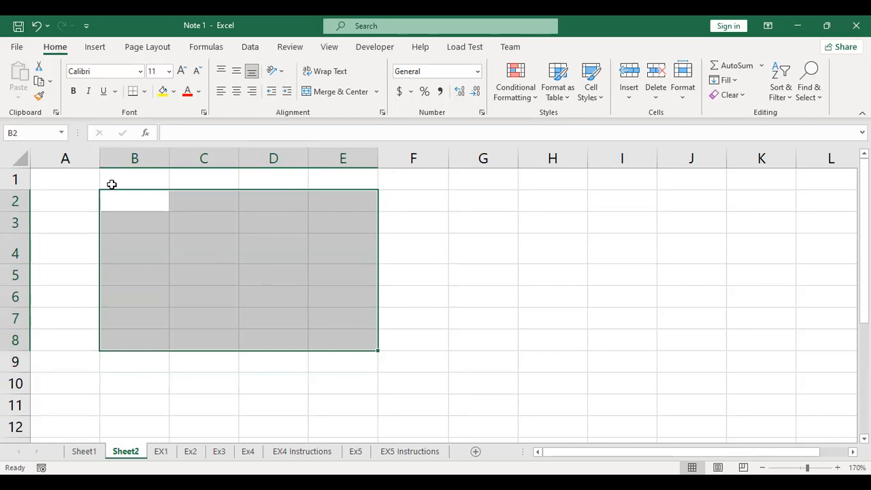
Select the range B2:F9, reduce the selection to F9, and select B2:D10 and B2:C10 in turn, starting each from B2.
drag(118, 195, 438, 352)
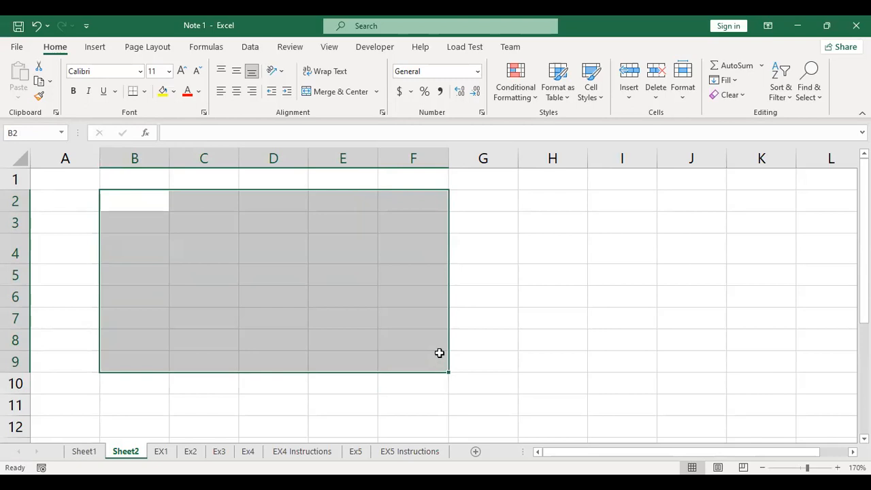
click(440, 353)
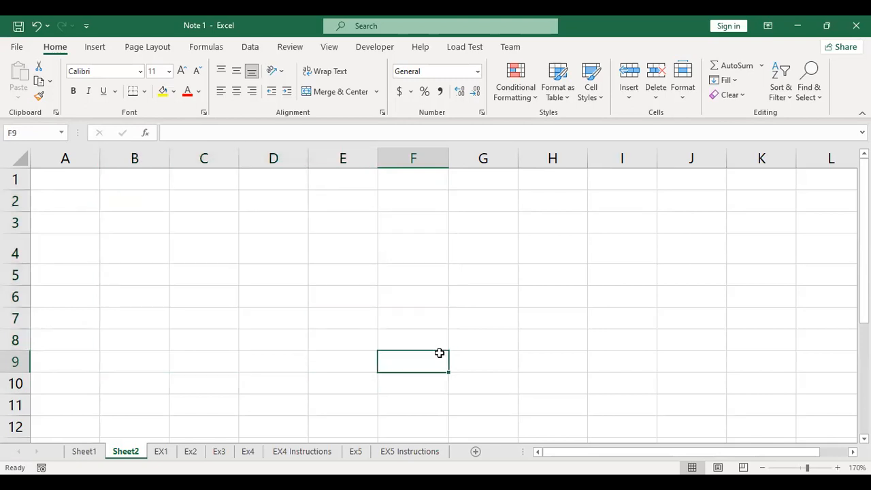
click(143, 200)
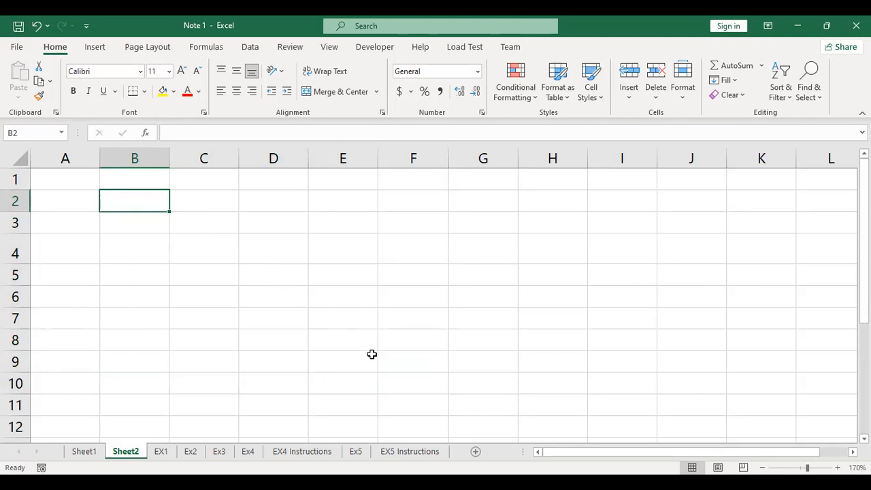
shift+click(254, 379)
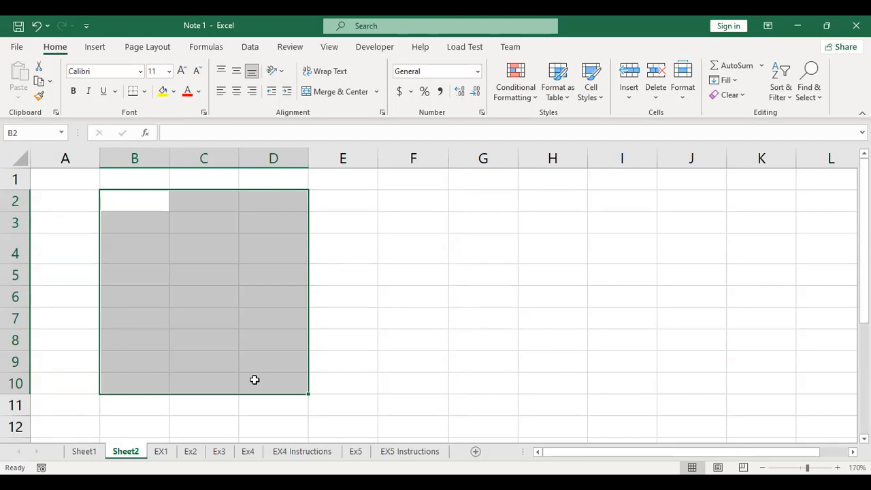
click(141, 208)
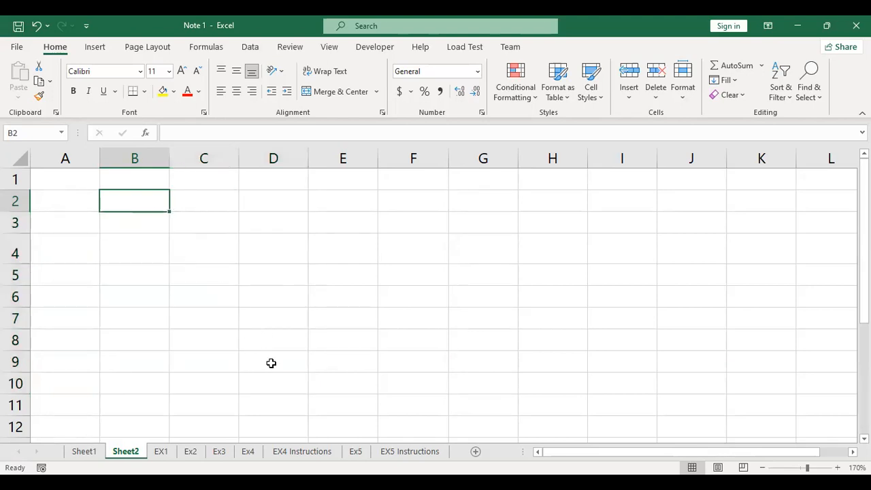
shift+click(222, 377)
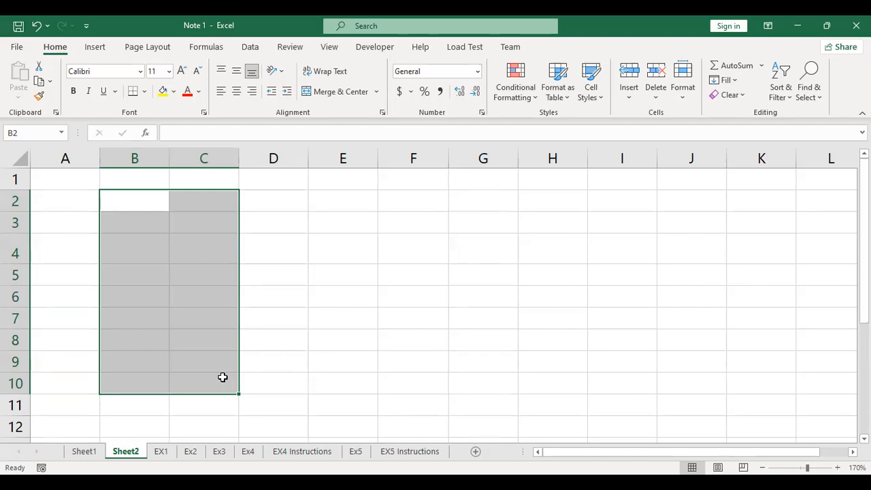
Starting from B2, extend the selection across to F2, shrink it back to B2, and extend it again to G2.
click(149, 207)
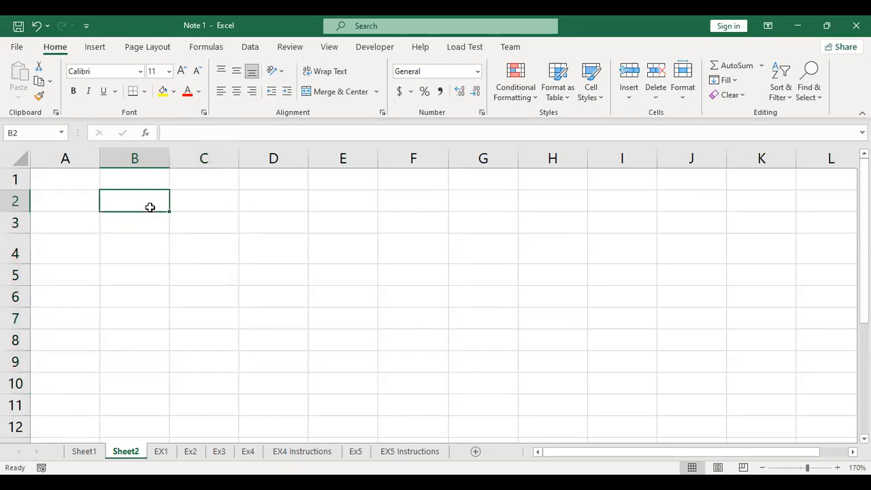
key(shift+Right)
key(shift+Right)
key(shift+Right)
key(shift+Right)
key(shift+Left)
key(shift+Left)
key(shift+Left)
key(shift+Left)
key(shift+Right)
key(shift+Right)
key(shift+Right)
key(shift+Right)
key(shift+Right)
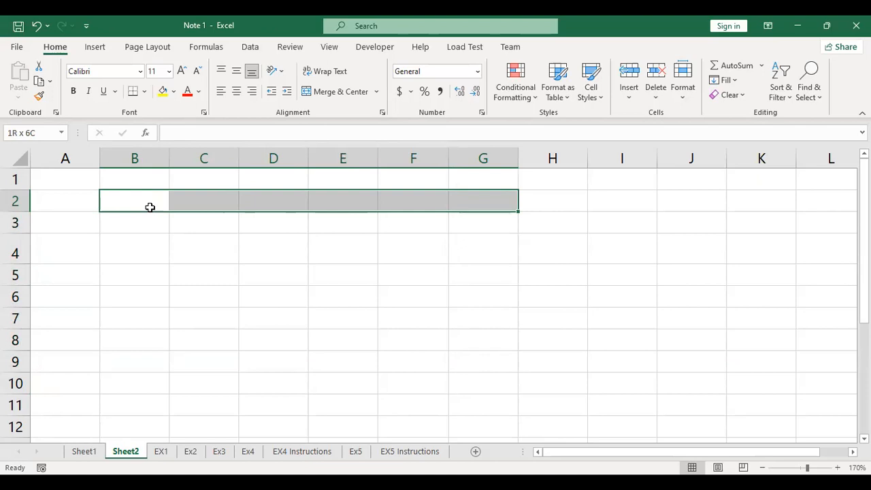
Extend the row 2 selection down to row 3, shrink it back to row 2, and extend it up to B1:G2.
key(shift+Down)
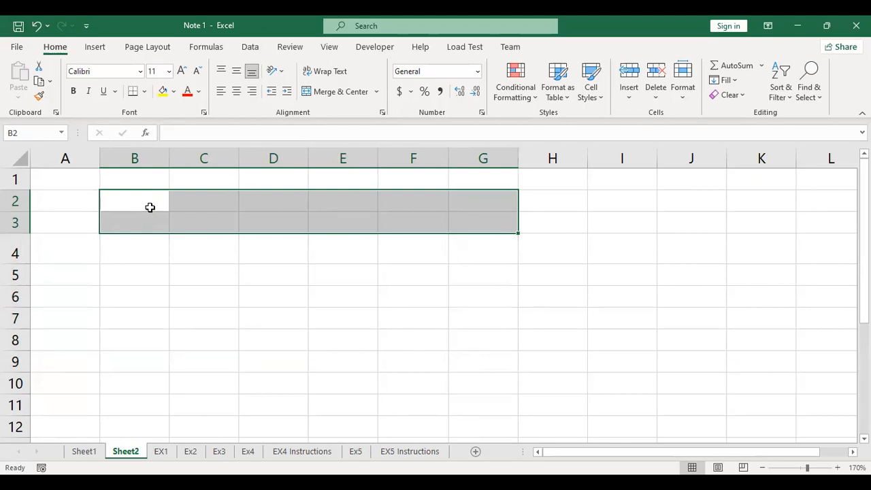
key(shift+Up)
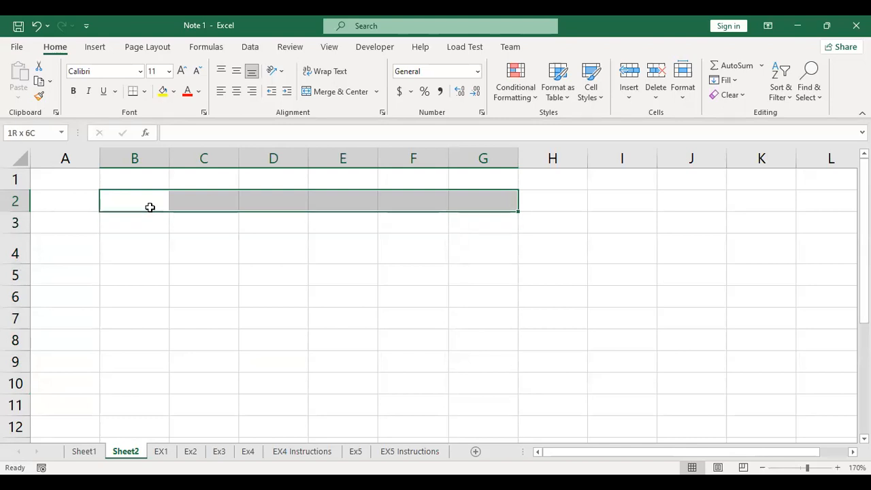
key(shift+Up)
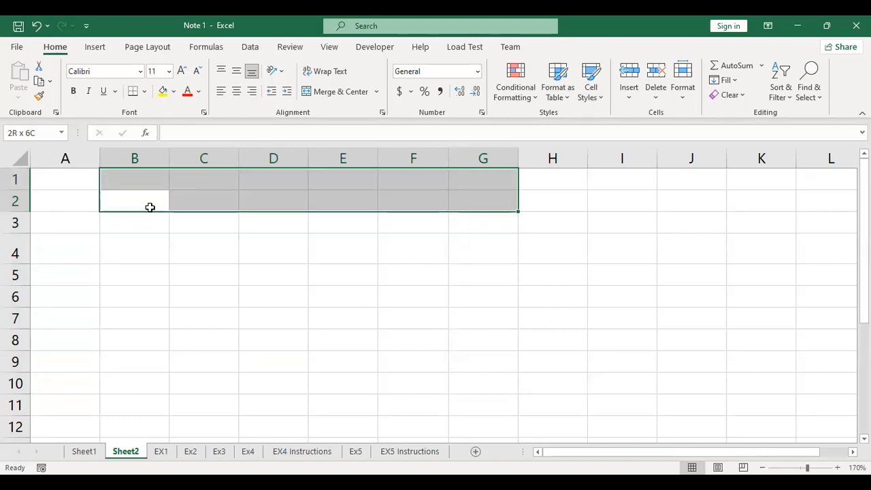
Starting from C7, extend the selection up to row 4 and across to column G, and shrink it back to C4:D7.
click(174, 327)
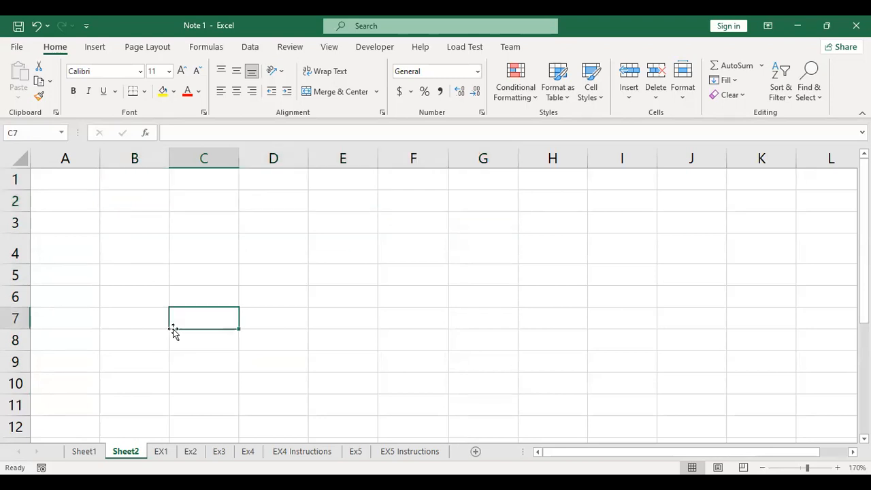
key(shift+Up)
key(shift+Up)
key(shift+Up)
key(shift+Right)
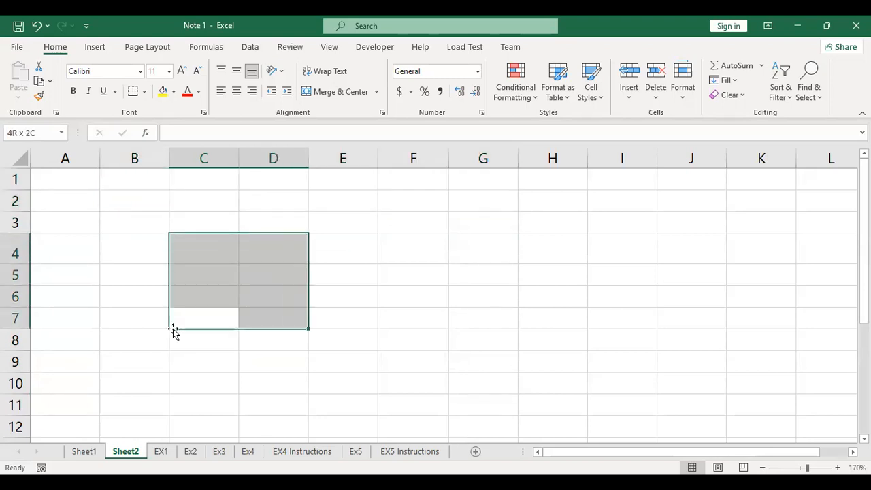
key(shift+Right)
key(shift+Right)
key(shift+Right)
key(shift+Left)
key(shift+Left)
key(shift+Left)
Select B2:D8, reduce the selection to E5, and select the separate cells B2, D3, D6, C5, B4 and F4 together.
drag(135, 194, 281, 333)
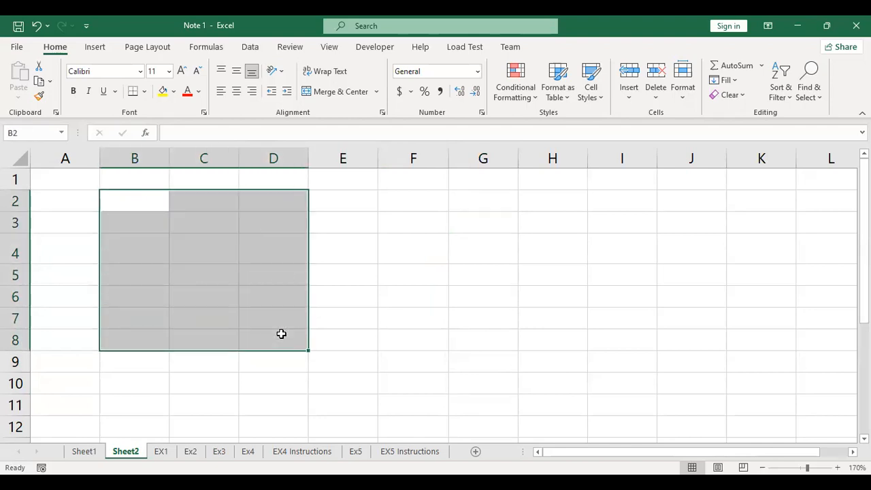
click(347, 274)
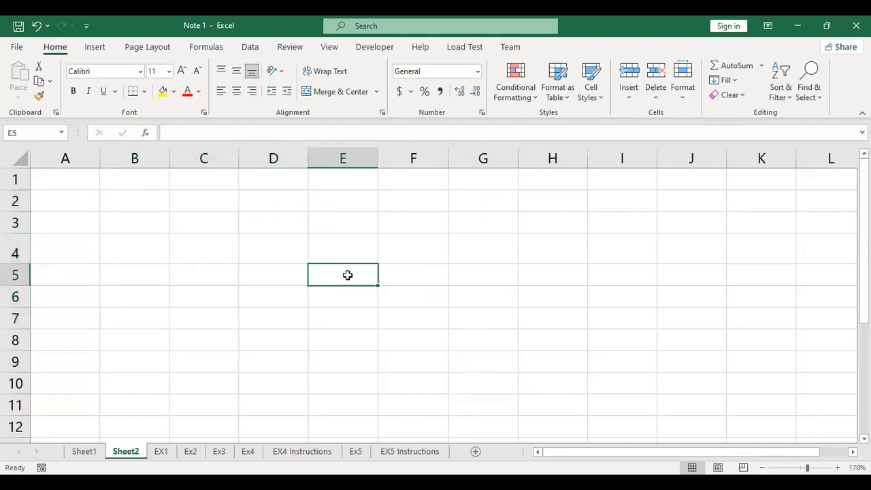
click(159, 211)
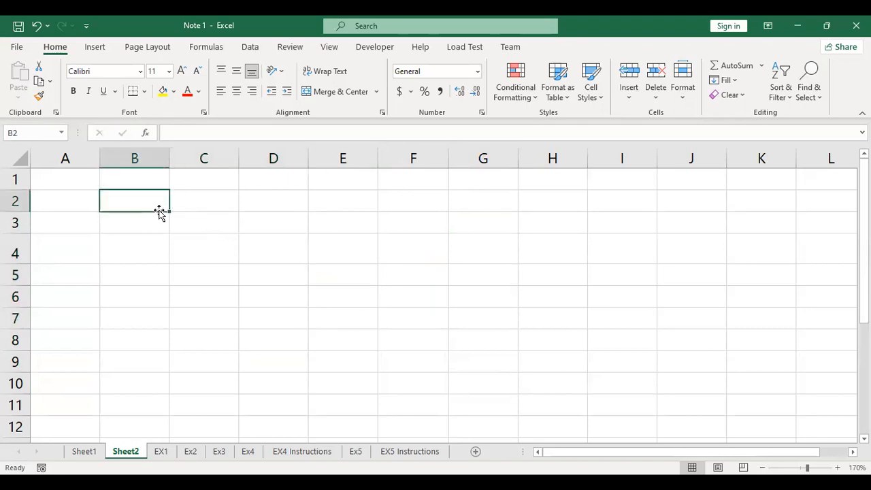
ctrl+click(252, 225)
ctrl+click(254, 298)
ctrl+click(184, 265)
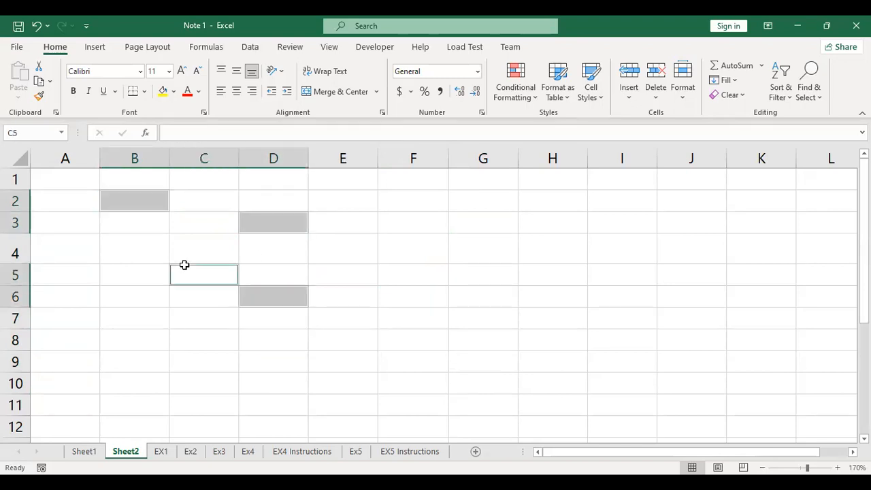
ctrl+click(132, 247)
ctrl+click(419, 243)
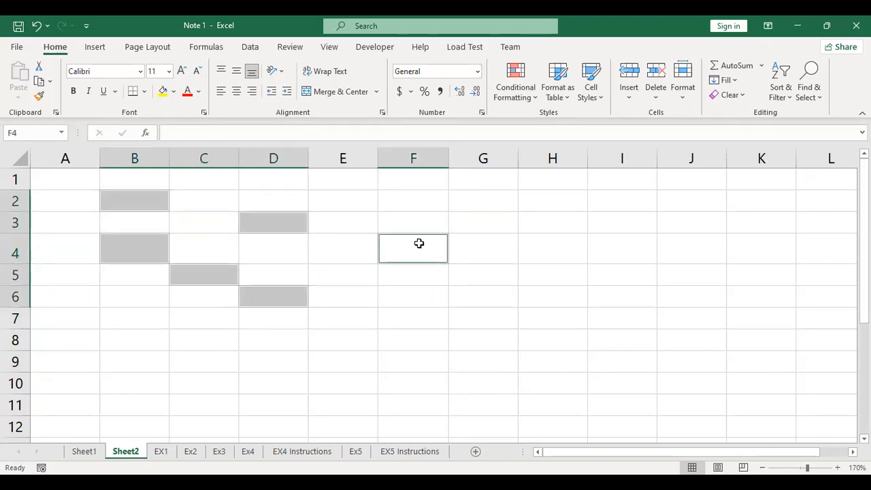
Add the cells G3, G6, G7, F7 and E8 and the ranges I3:I7 and D10:G10 to the non-adjacent selection.
ctrl+click(503, 216)
ctrl+click(503, 290)
ctrl+click(461, 309)
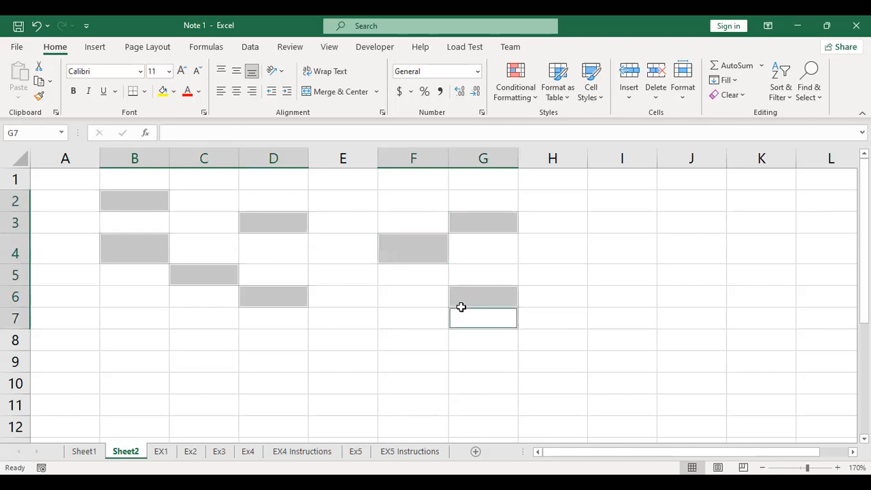
ctrl+click(422, 324)
ctrl+click(366, 334)
drag(624, 221, 635, 319)
ctrl+click(480, 381)
drag(425, 387, 272, 390)
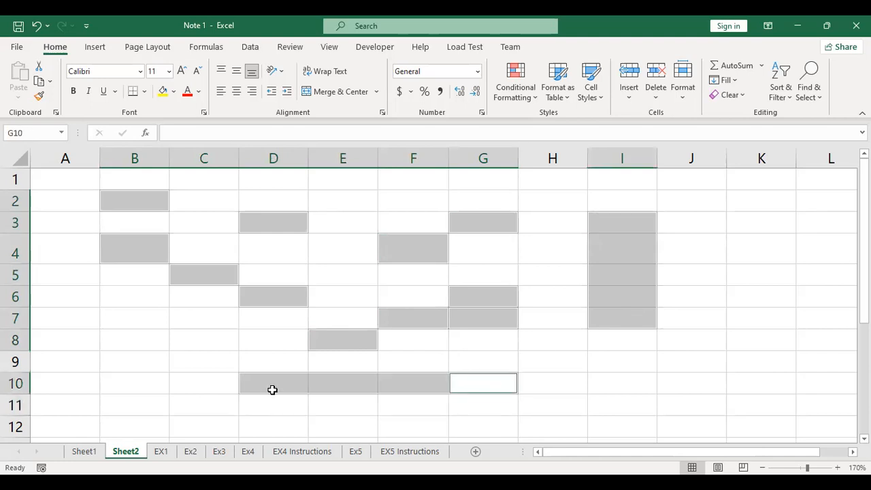
Select the diagonal run of separate cells B2, C3, D4, E5, F6, G7 and H8 together.
click(118, 197)
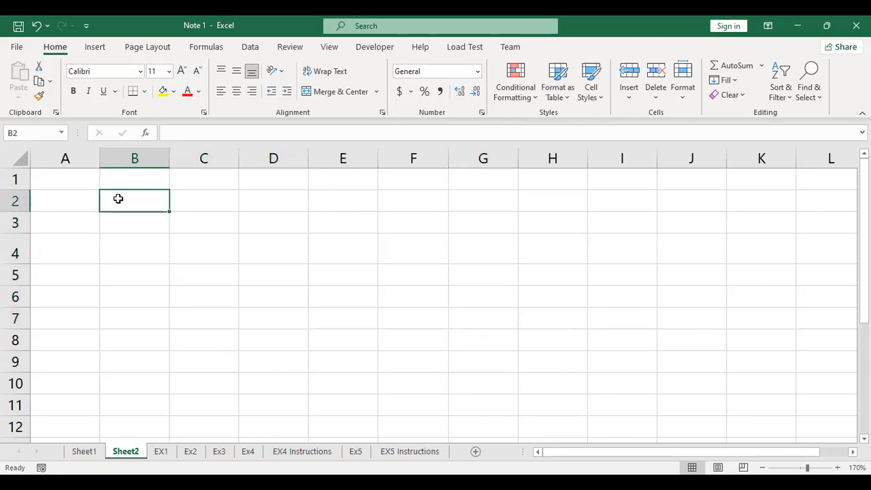
ctrl+click(182, 216)
ctrl+click(243, 243)
ctrl+click(342, 272)
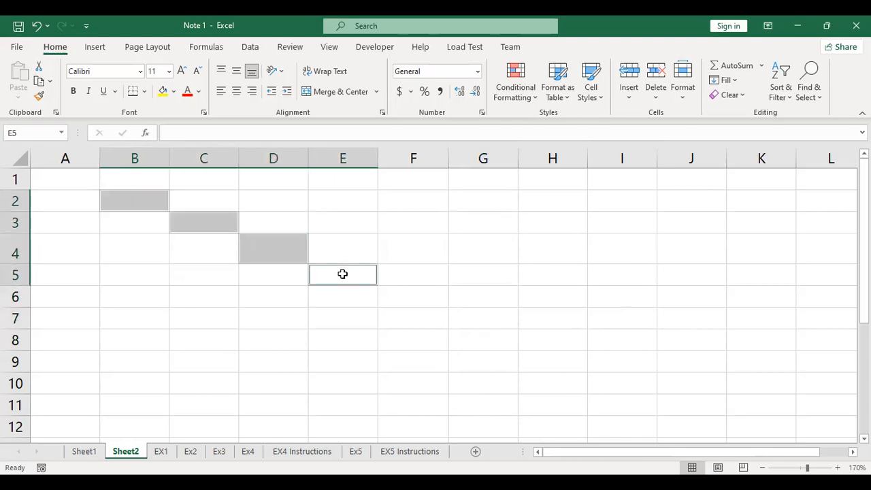
ctrl+click(405, 297)
ctrl+click(467, 327)
ctrl+click(536, 342)
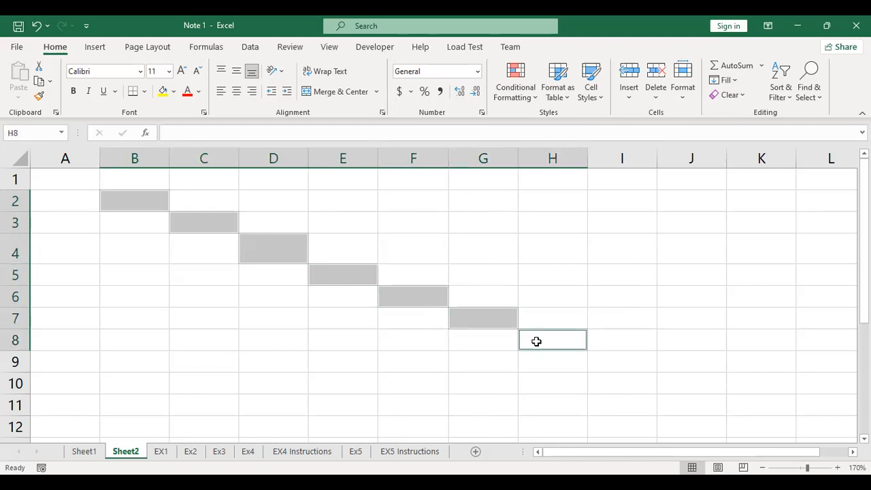
Replace the diagonal multi-cell selection with the single cell F3, and select cell C3.
drag(407, 187, 493, 385)
drag(331, 190, 472, 358)
click(380, 225)
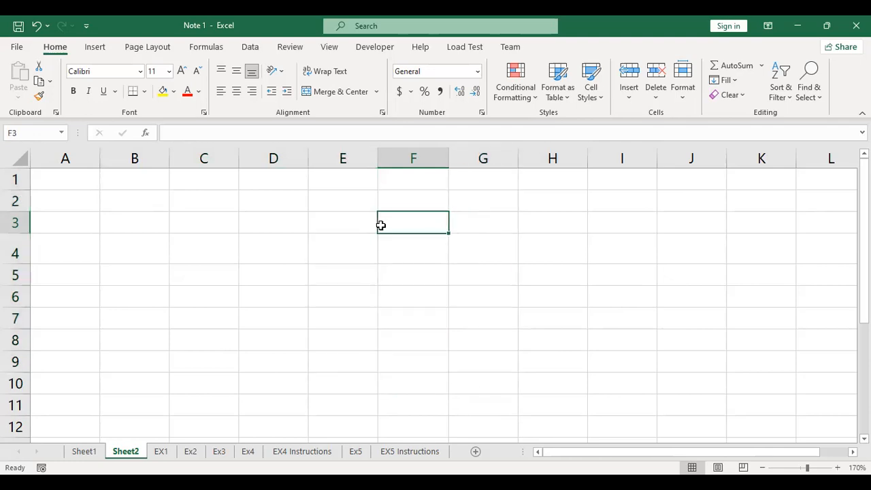
drag(519, 210, 525, 211)
click(439, 229)
click(208, 226)
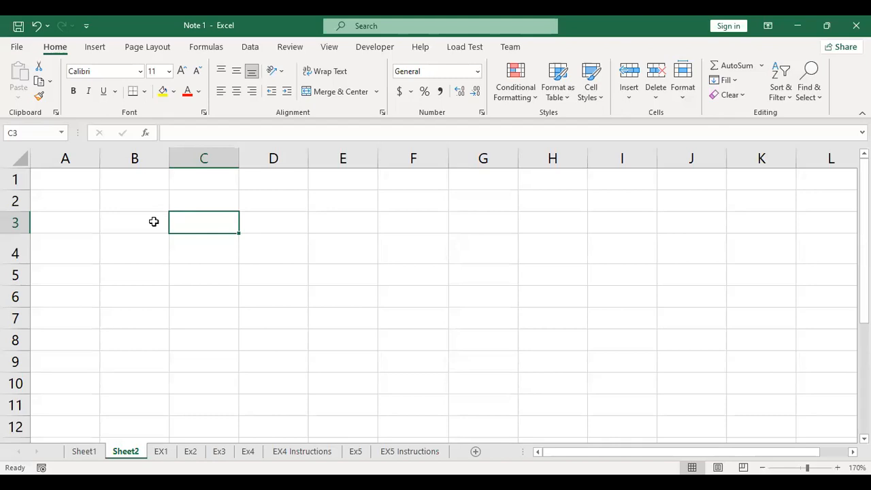
Apply All Borders to the range B2:G9 and deselect it by selecting I5.
drag(146, 200, 472, 368)
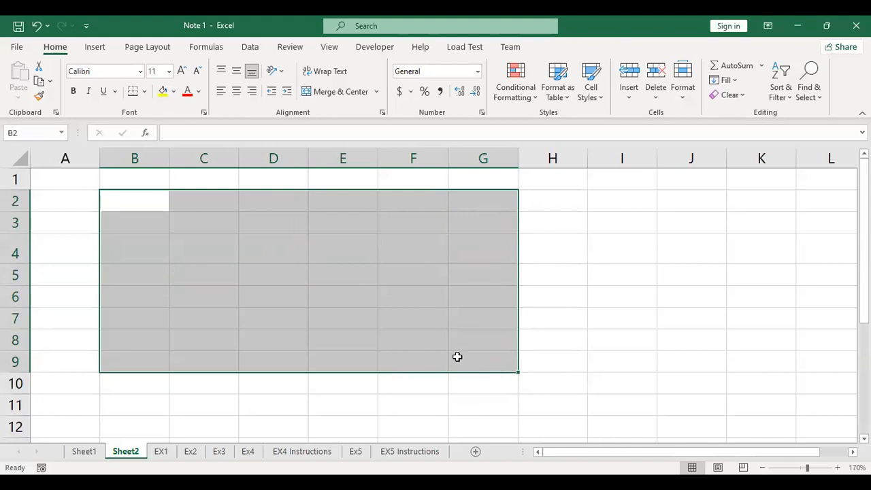
click(144, 94)
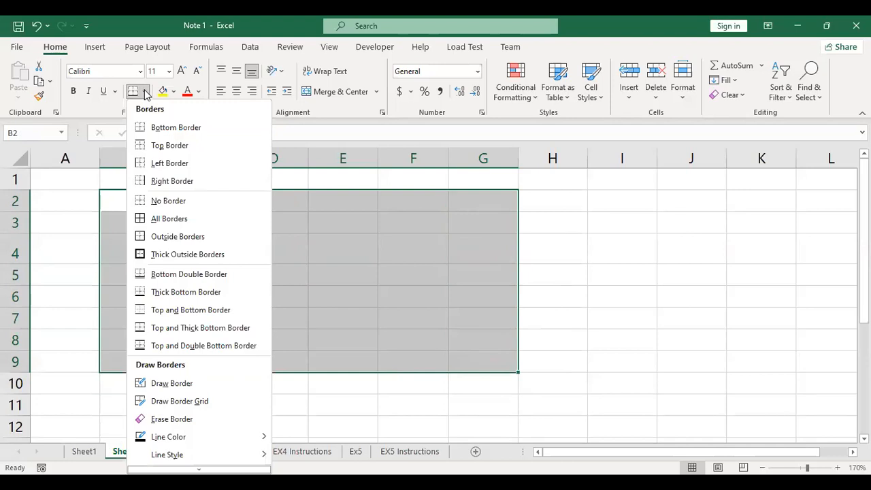
click(168, 218)
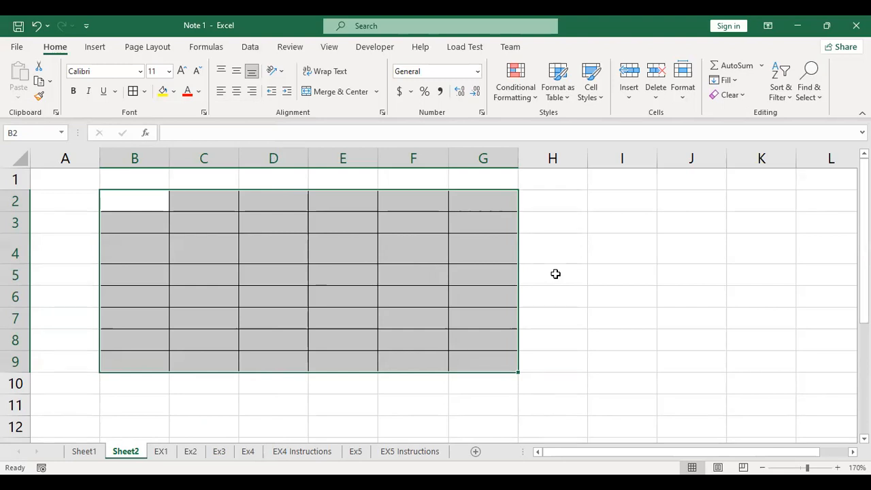
click(628, 276)
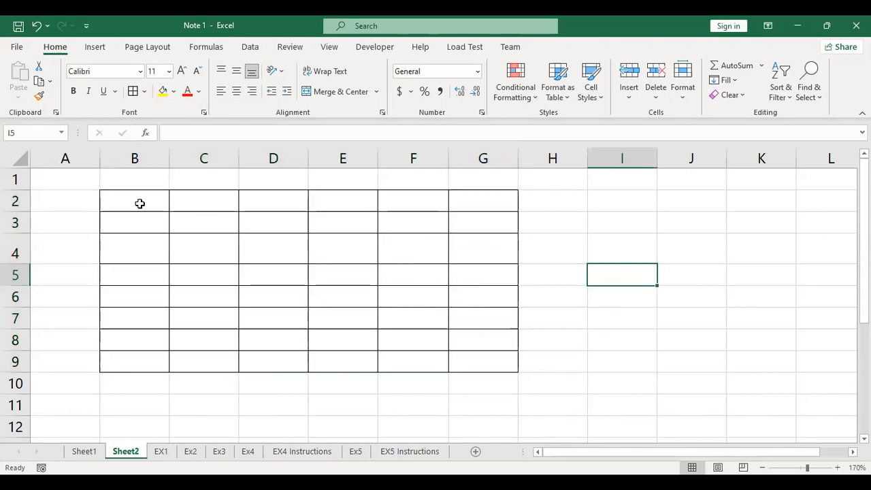
Merge and center the cells B2:G2 in the first row of the bordered table.
drag(146, 198, 455, 199)
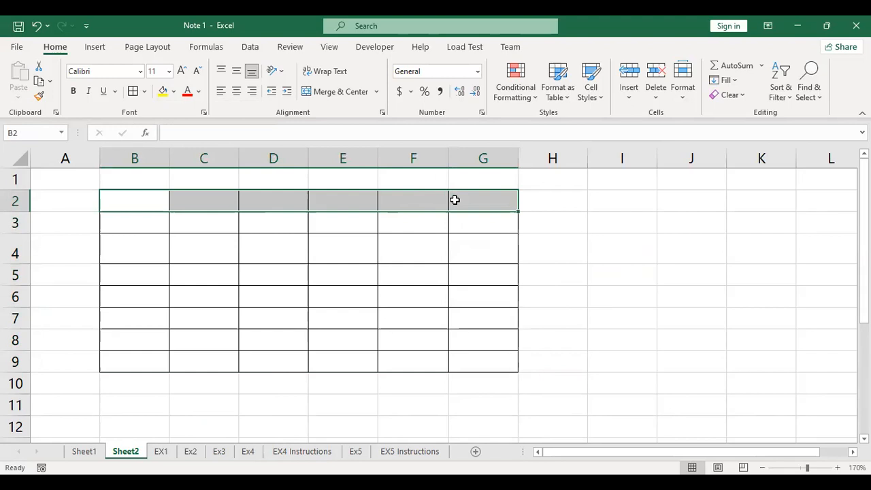
click(315, 94)
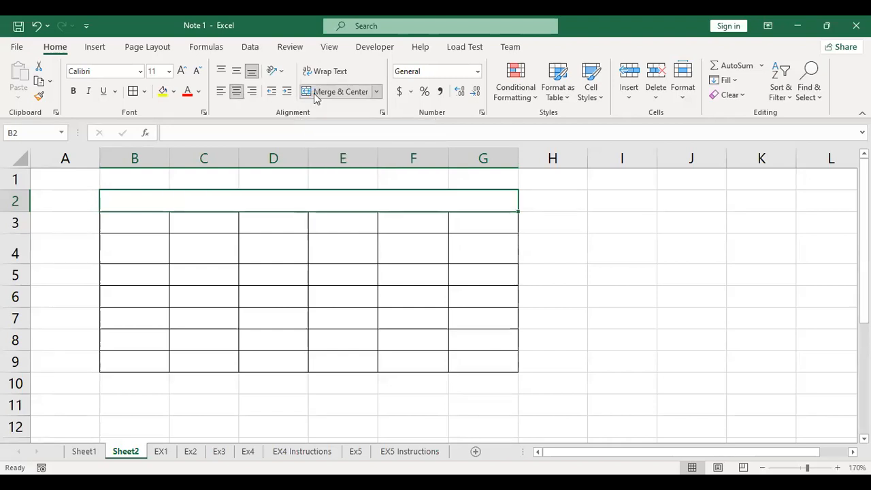
click(250, 218)
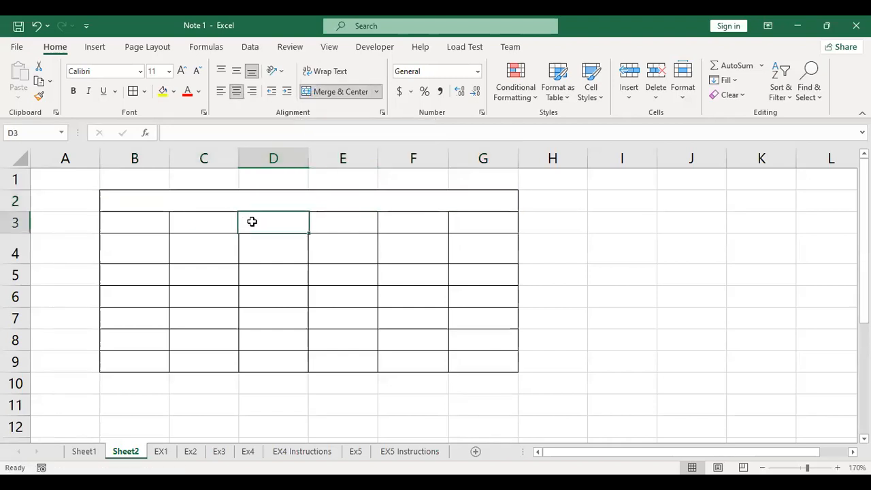
Merge and center the cells C3:G3 in the second row of the bordered table.
click(151, 205)
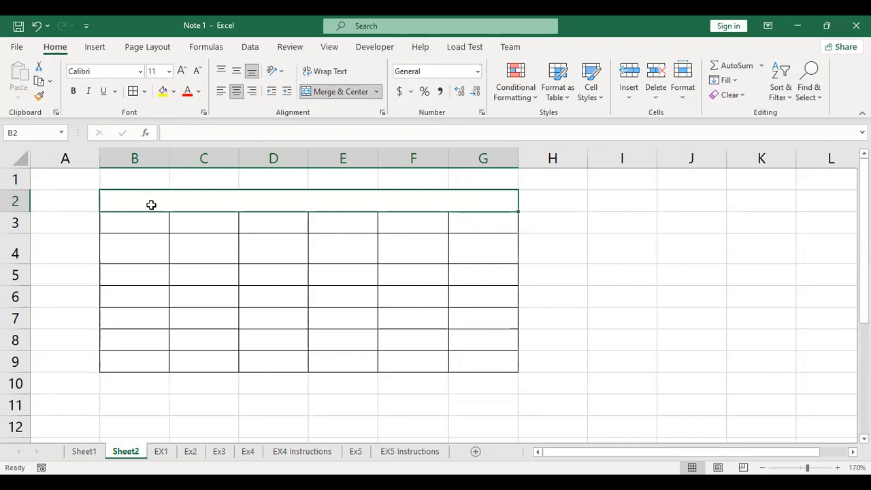
drag(191, 228, 457, 222)
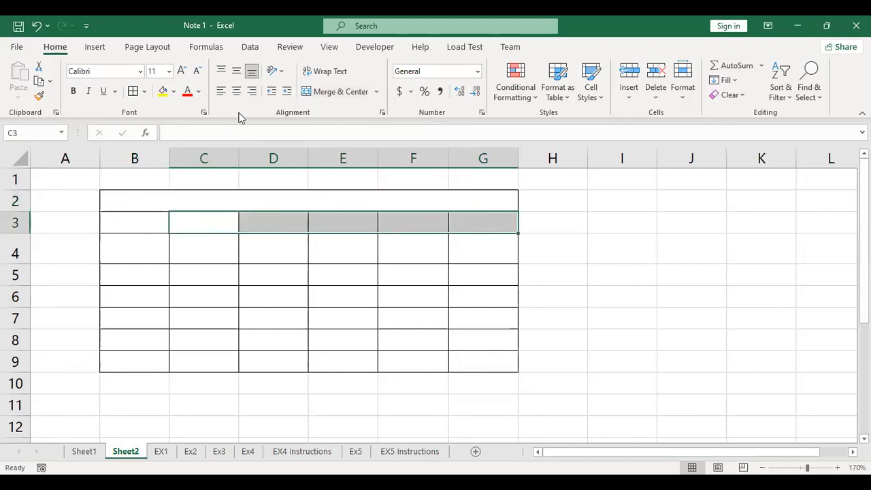
click(327, 91)
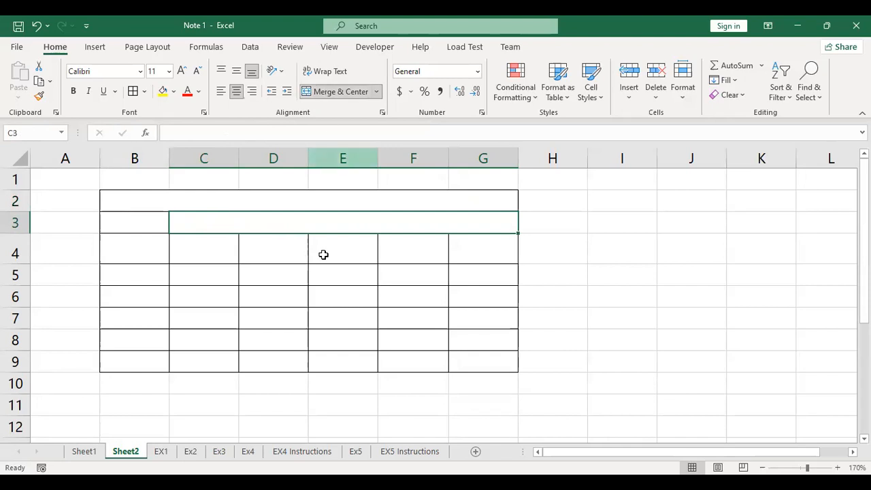
Reduce row 4 to the same height as the other rows, and merge and center cells B3:B4.
click(318, 300)
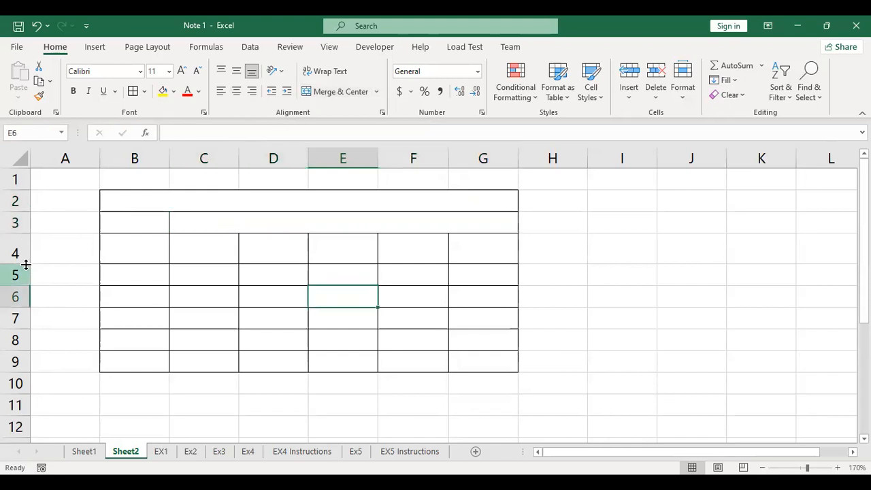
drag(26, 263, 25, 255)
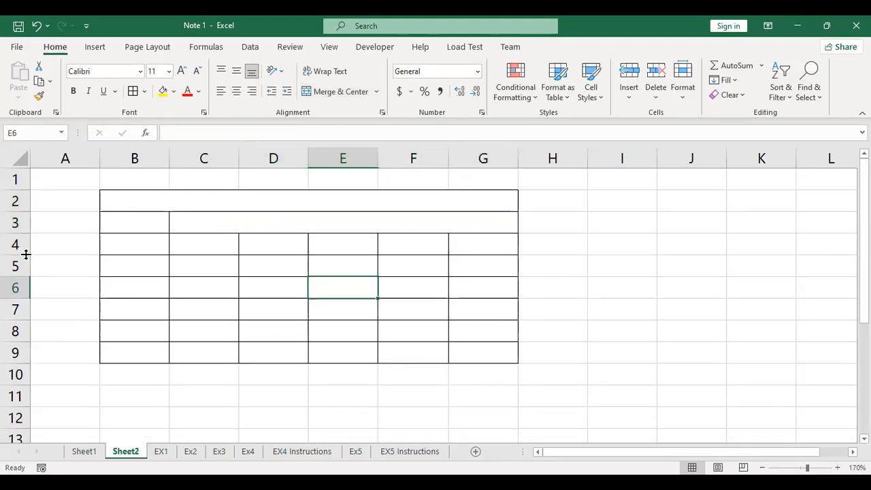
click(135, 198)
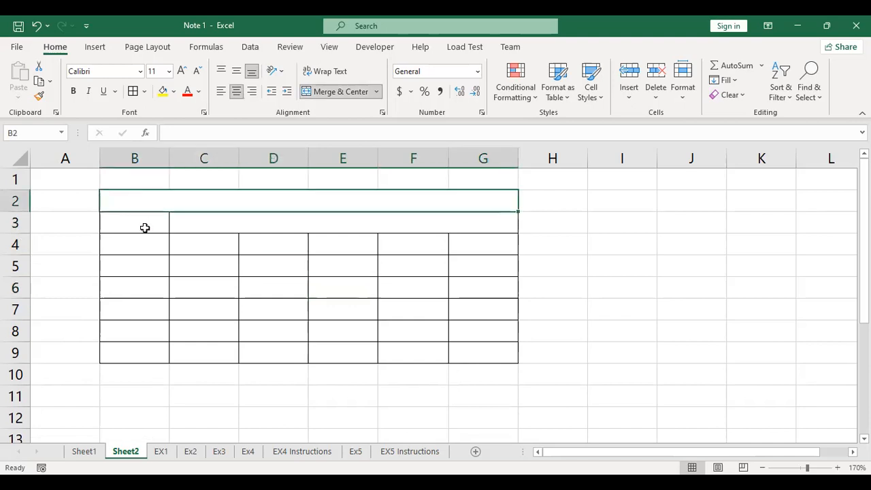
click(145, 230)
drag(145, 230, 146, 239)
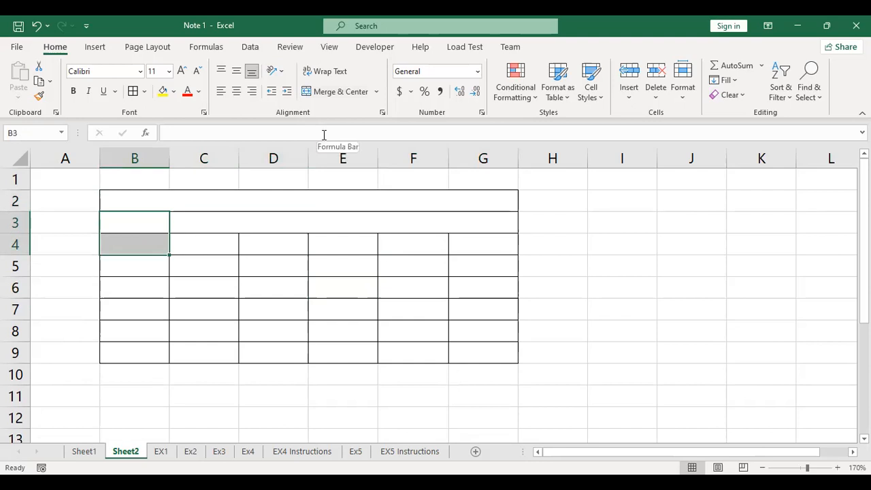
click(345, 94)
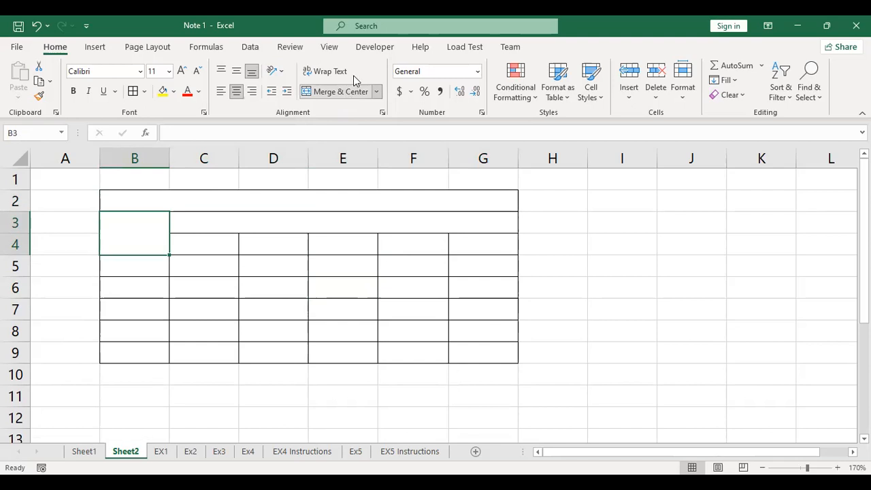
Enter the title Attendance in the merged cell B2 and the heading Weak in the merged cell C3.
click(260, 197)
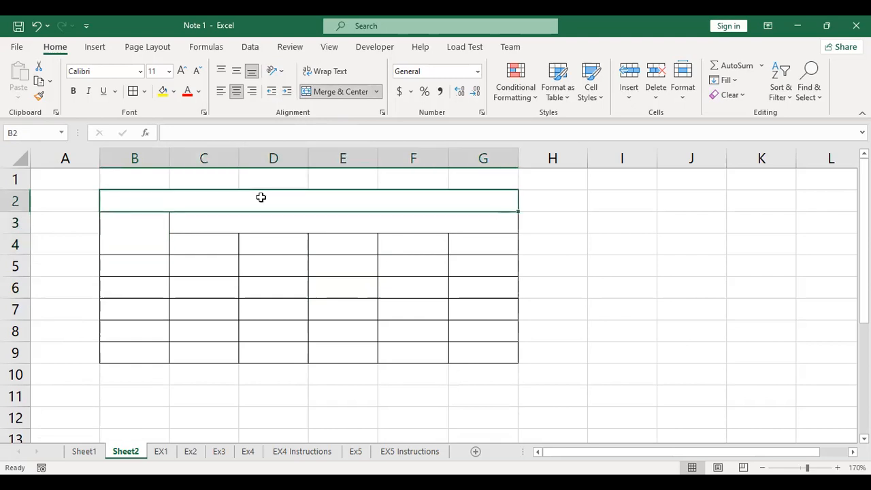
text(At)
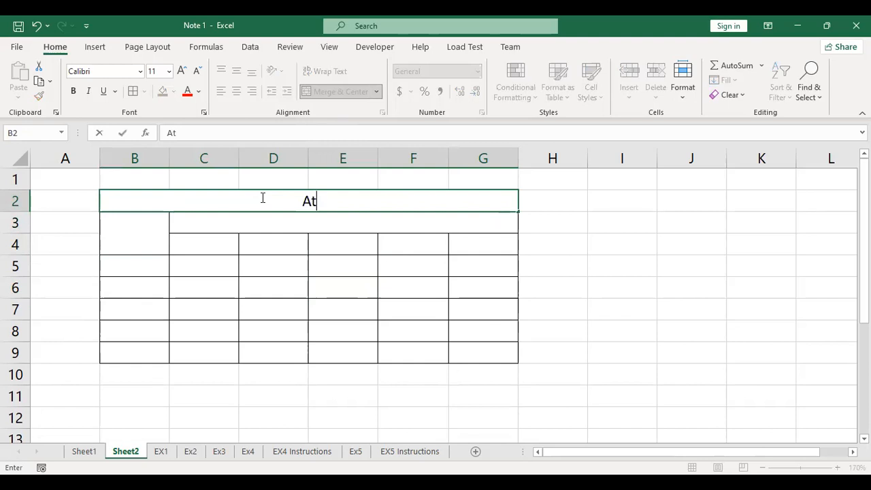
text(et==)
key(BackSpace)
key(BackSpace)
key(BackSpace)
key(BackSpace)
text(tend)
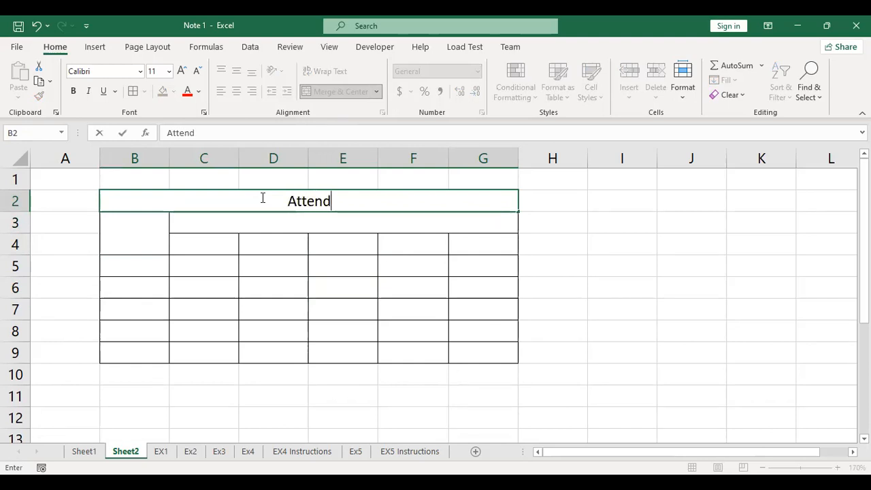
text(ance)
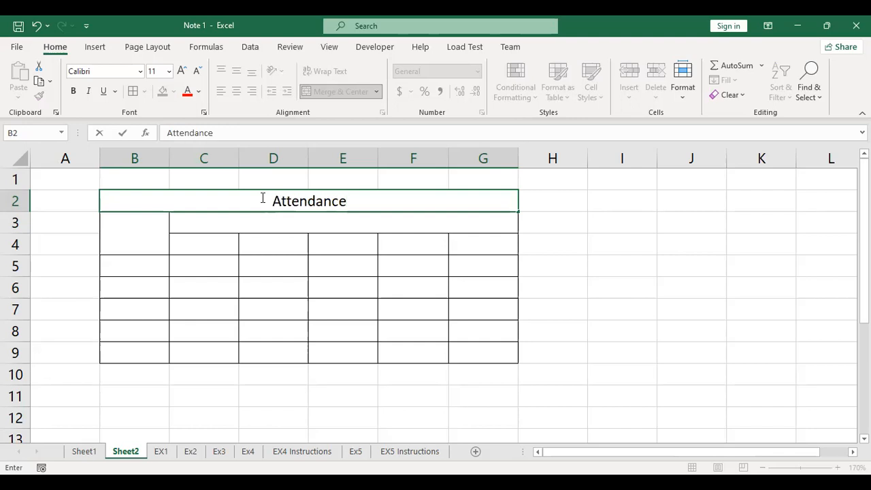
click(259, 223)
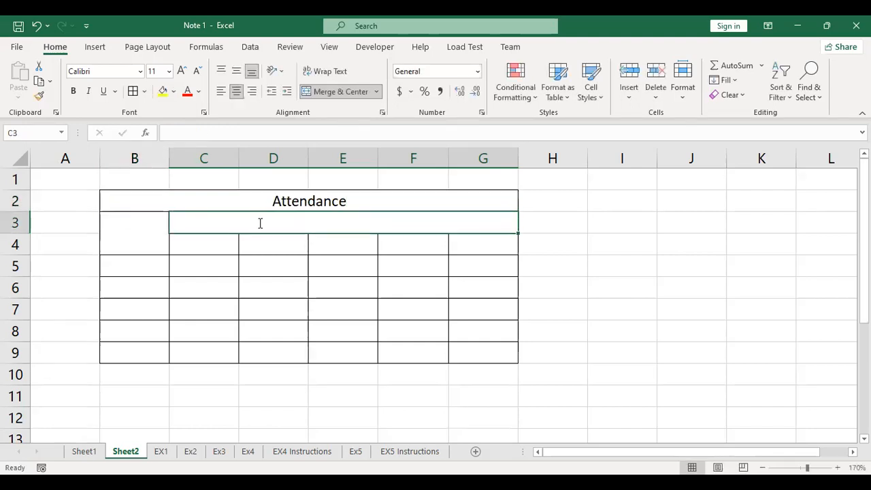
text(Weak)
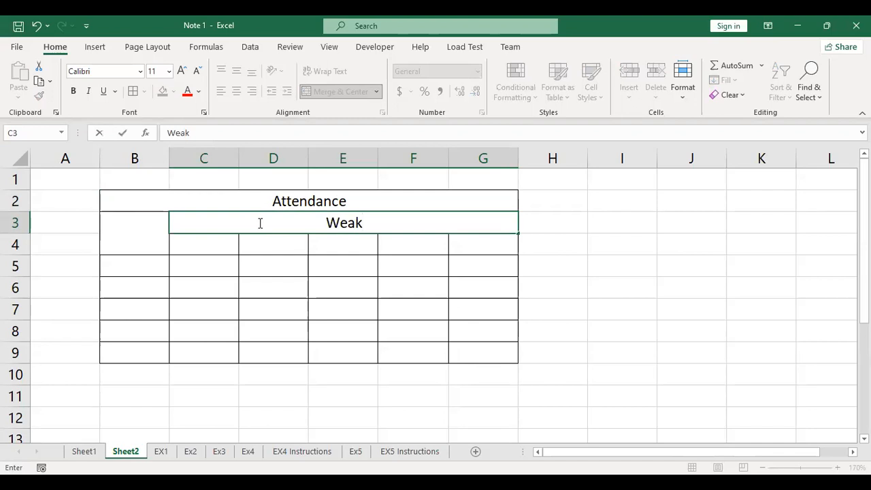
Enter the numbers 1 to 5 across cells C4:G4 under the Weak heading.
click(225, 251)
text(01)
key(Tab)
text(2)
key(Tab)
text(3)
key(Tab)
text(4)
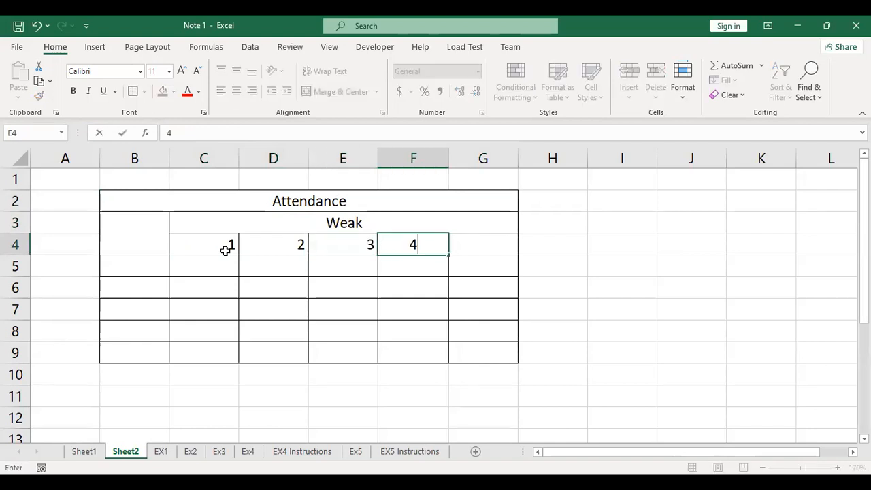
key(Tab)
text(5)
key(Tab)
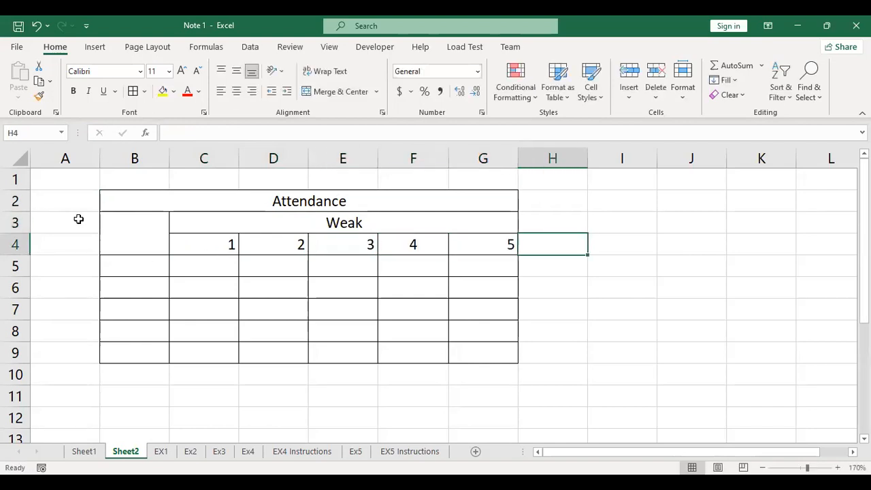
Enter the heading Name in the merged cell B3.
click(96, 219)
click(134, 245)
text(B)
key(BackSpace)
text(Name)
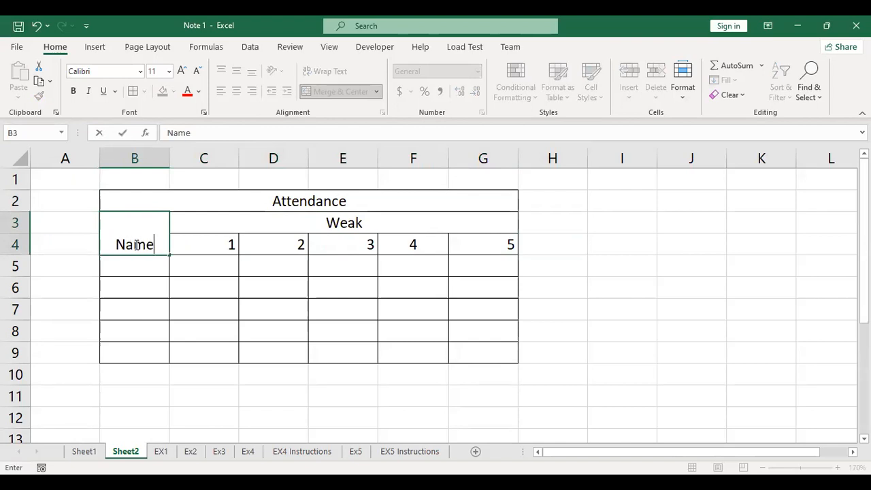
Fill cells B5:B8 under the Name heading with four students' first names.
click(138, 266)
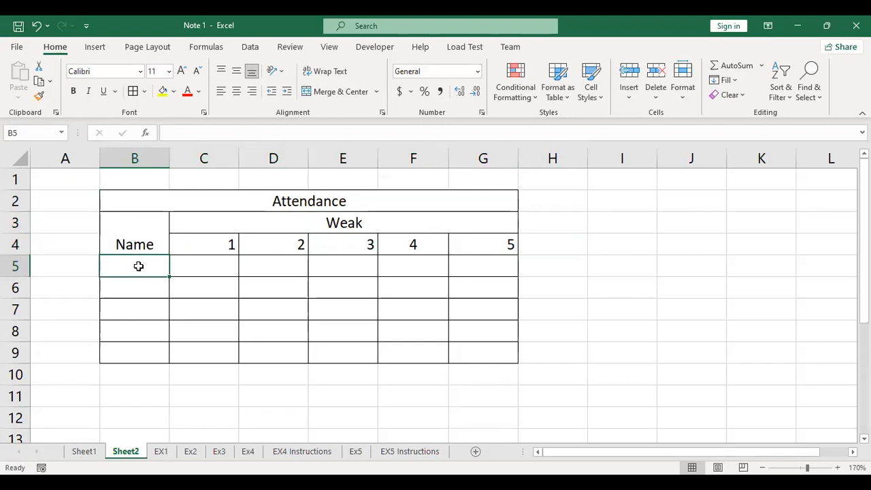
text(Amal)
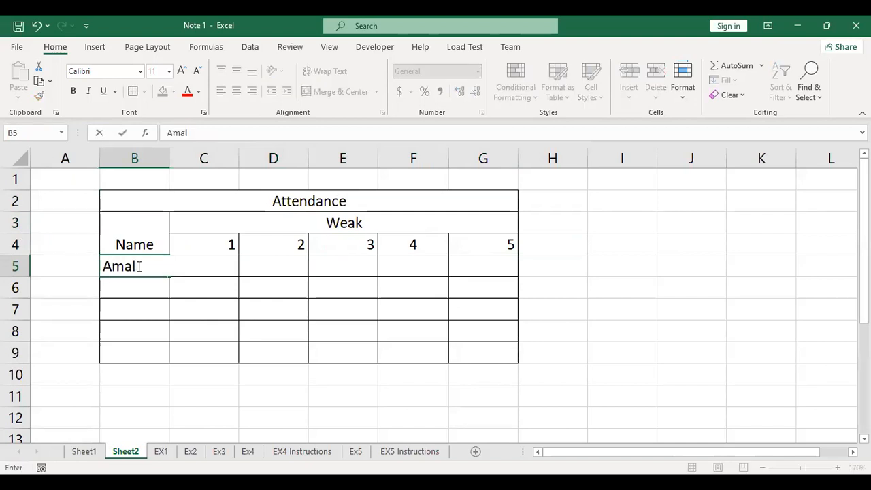
key(Return)
text(Nim)
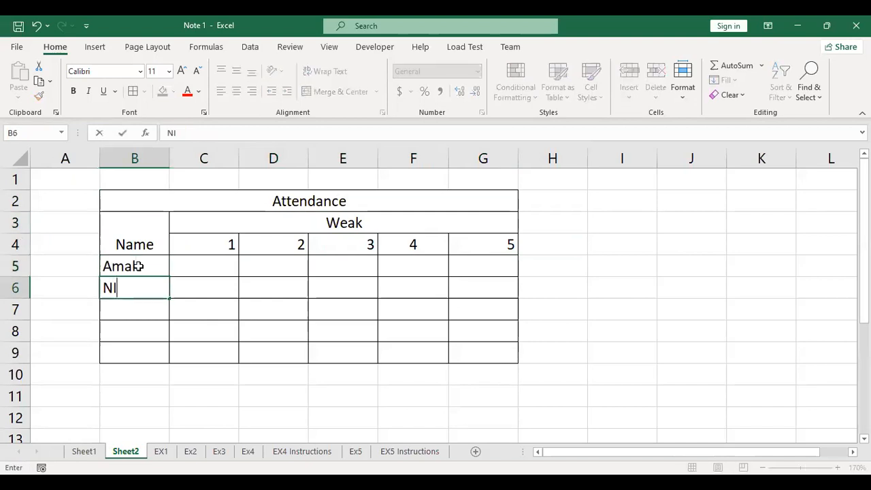
key(BackSpace)
key(BackSpace)
text(imal)
key(Return)
text(Kamal)
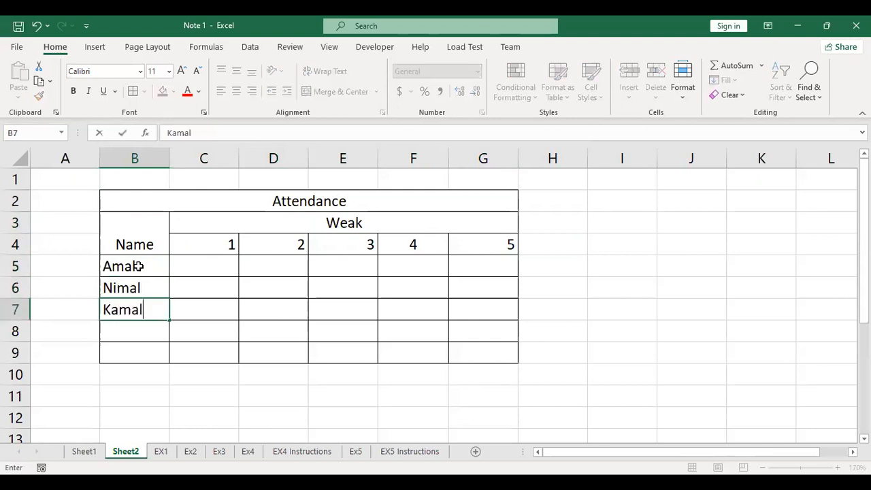
key(Return)
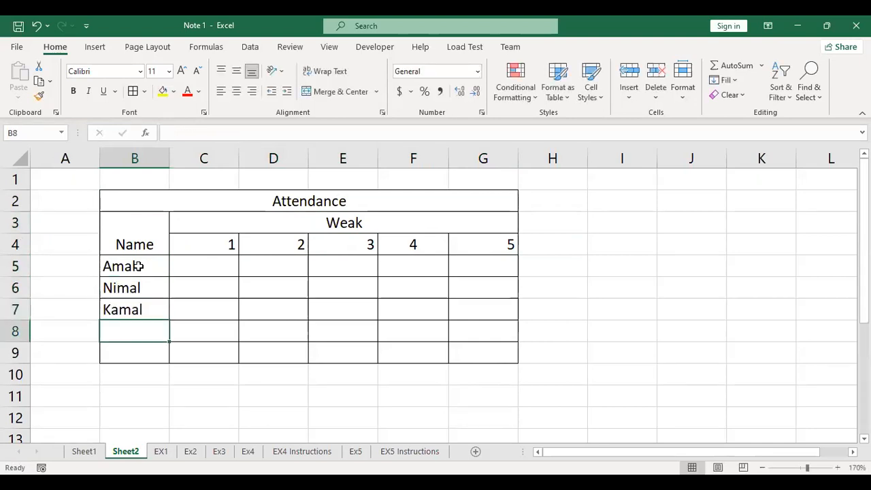
text(Samal)
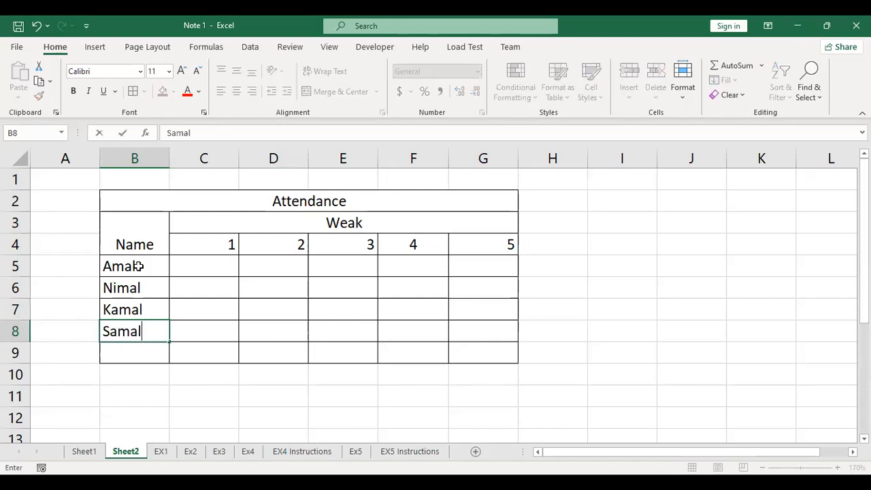
key(Return)
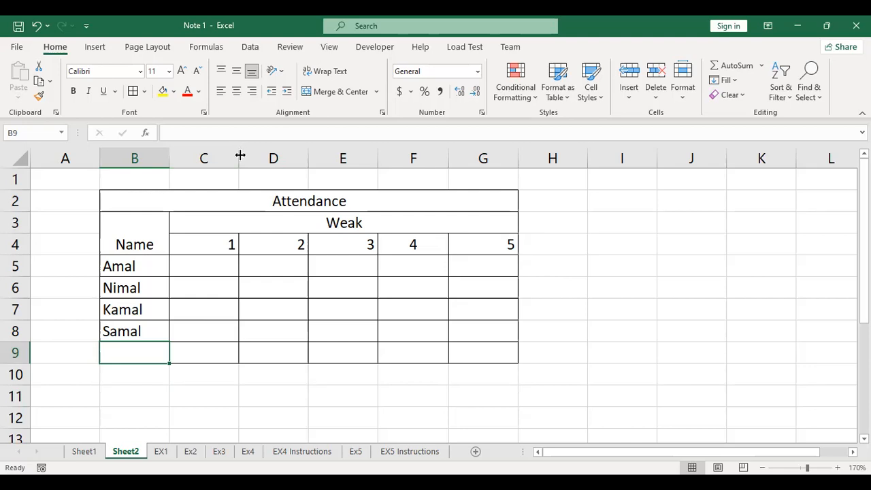
Narrow columns C, D, E, F and G one at a time to roughly fit their single digits.
drag(238, 158, 197, 158)
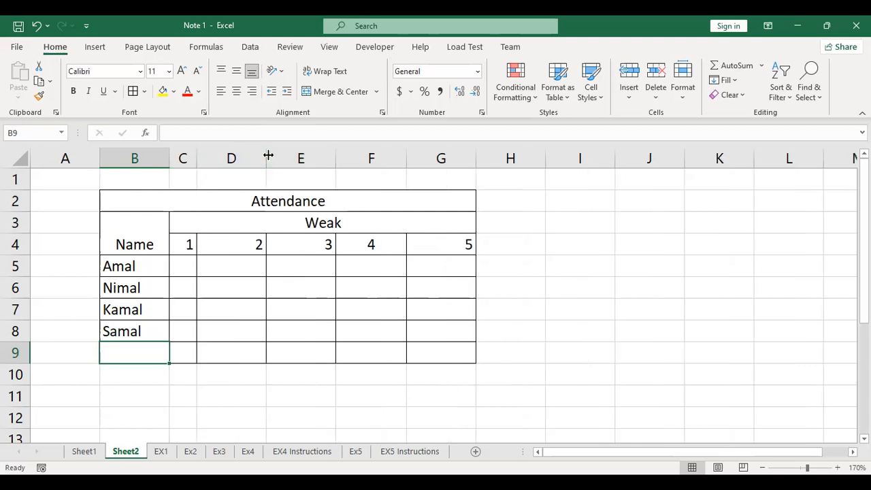
drag(266, 158, 233, 158)
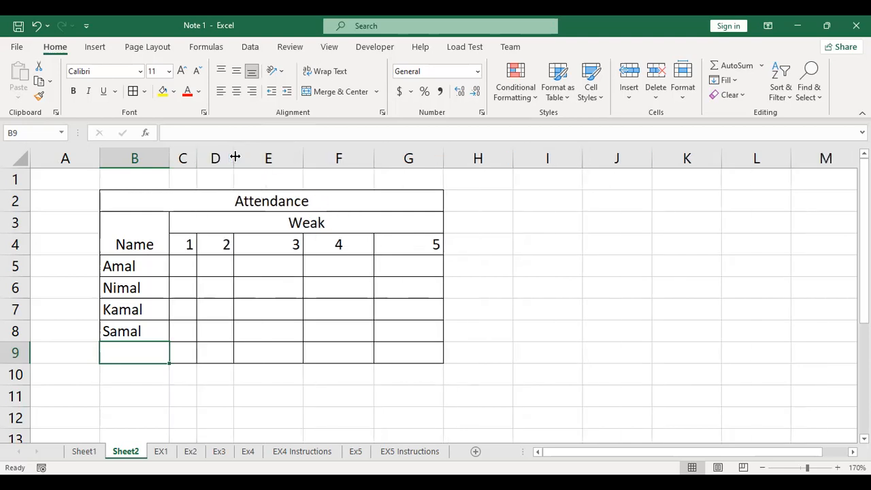
drag(302, 155, 266, 158)
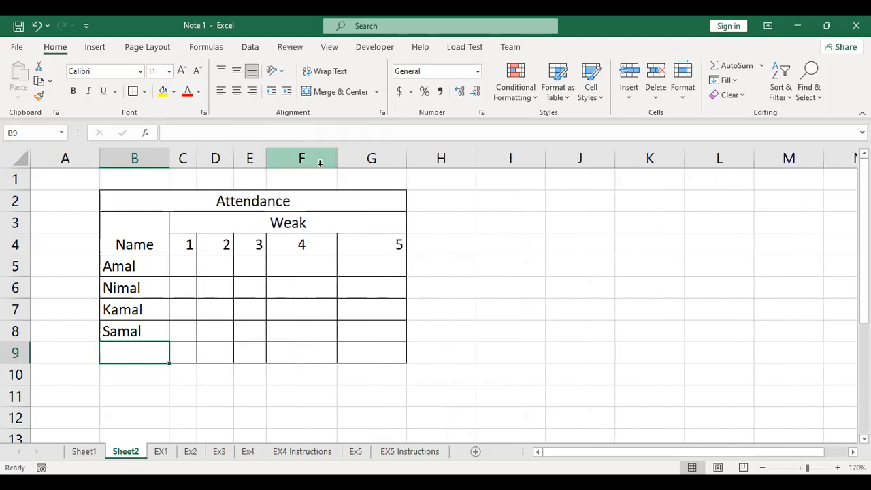
drag(335, 165, 299, 165)
drag(363, 165, 328, 171)
click(345, 258)
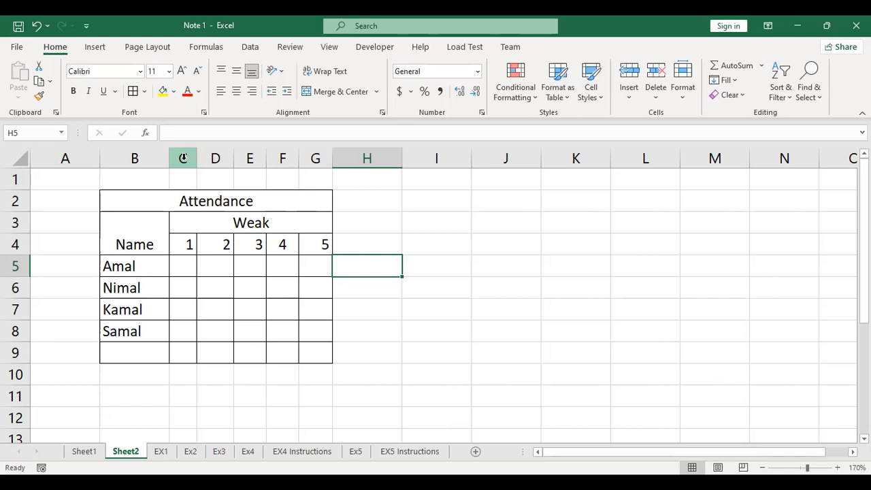
Select the number cells C4:G4 and set their column width to 10.
click(190, 249)
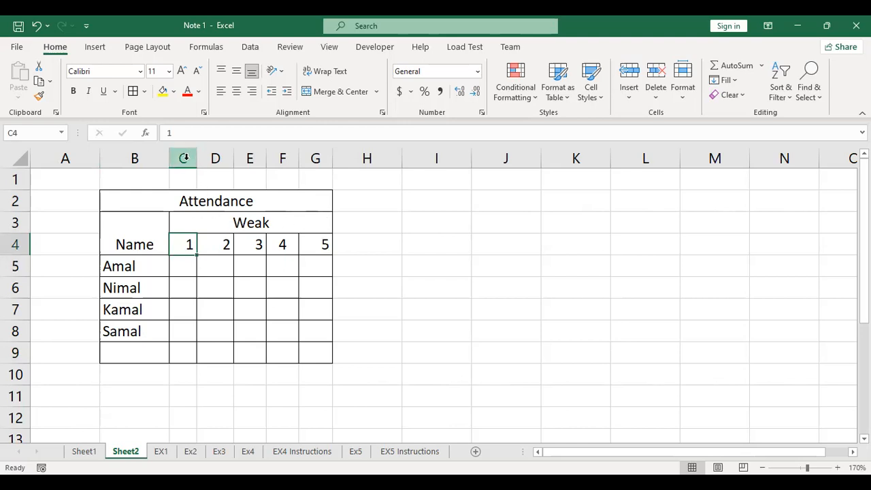
drag(181, 242, 304, 243)
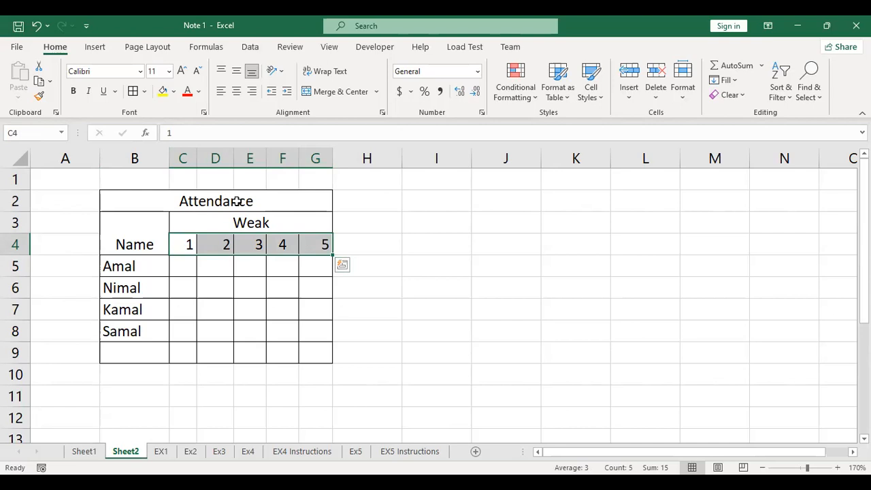
drag(187, 242, 324, 254)
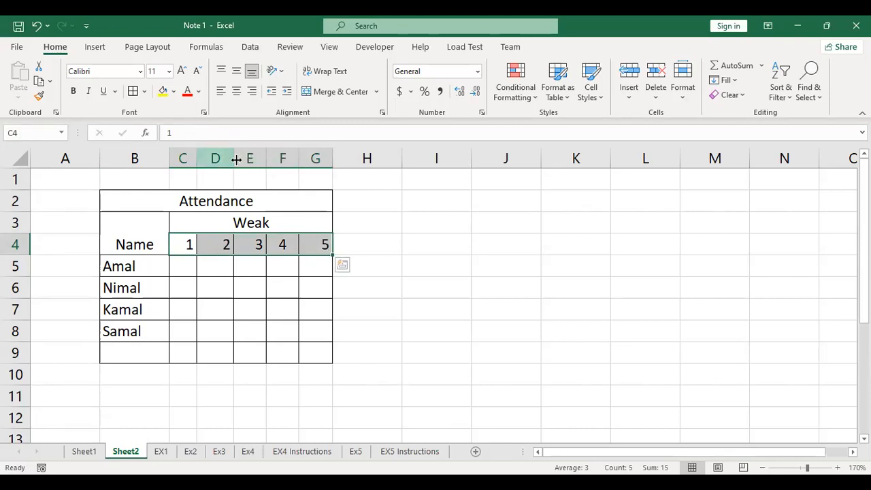
click(682, 94)
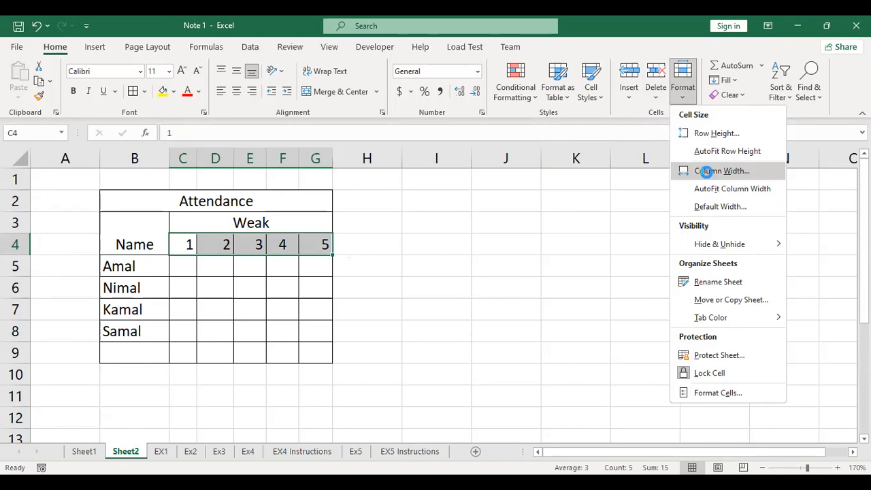
click(708, 176)
drag(734, 174, 458, 224)
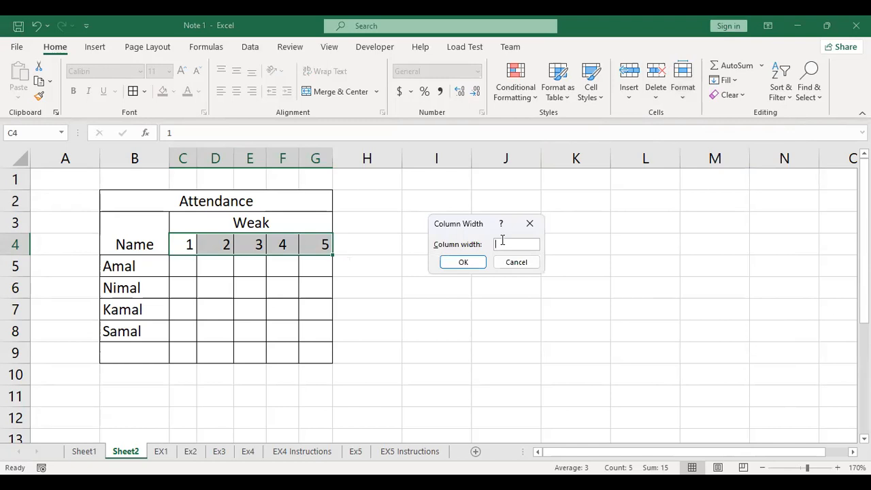
text(10)
click(465, 262)
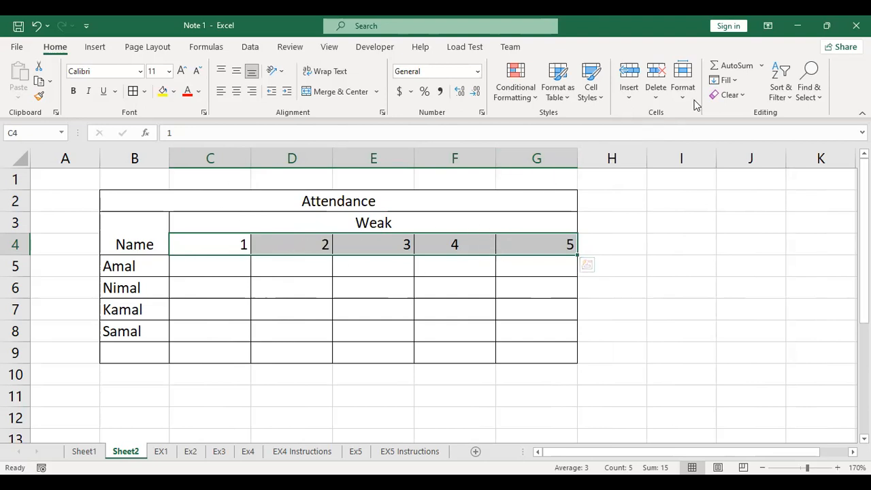
Set the width of the selected columns C to G to 4.
click(683, 77)
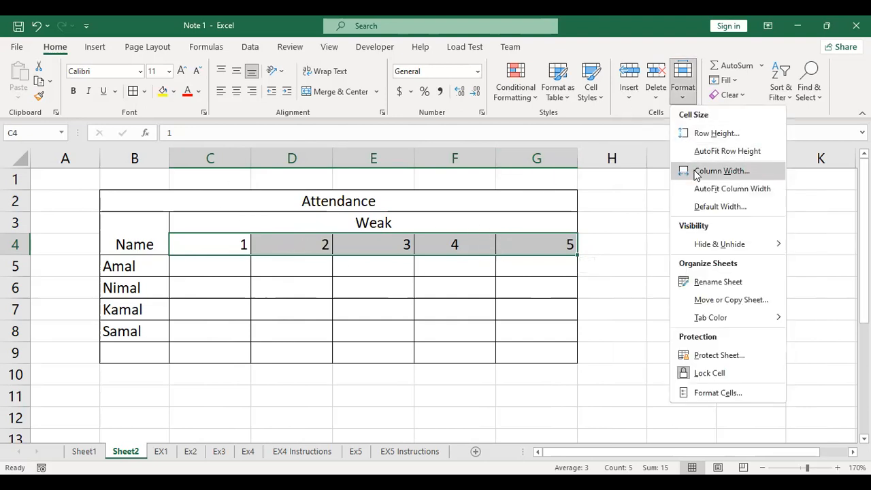
click(695, 171)
text(4)
click(474, 261)
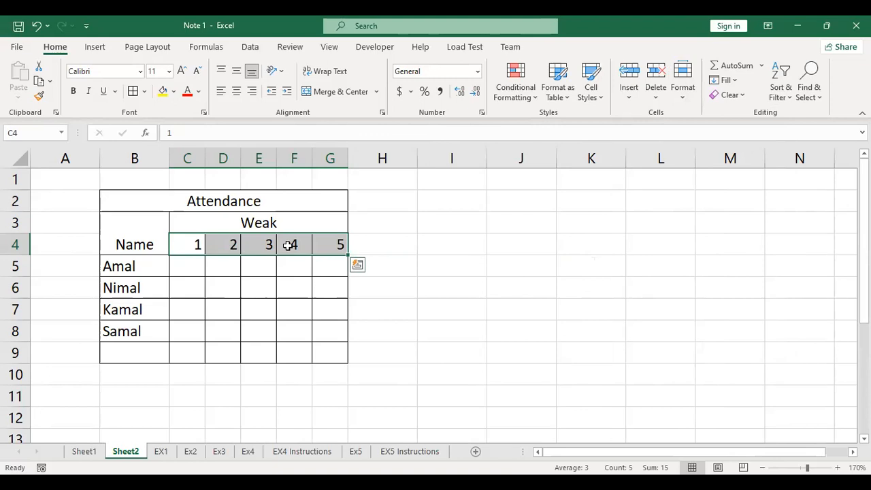
click(689, 96)
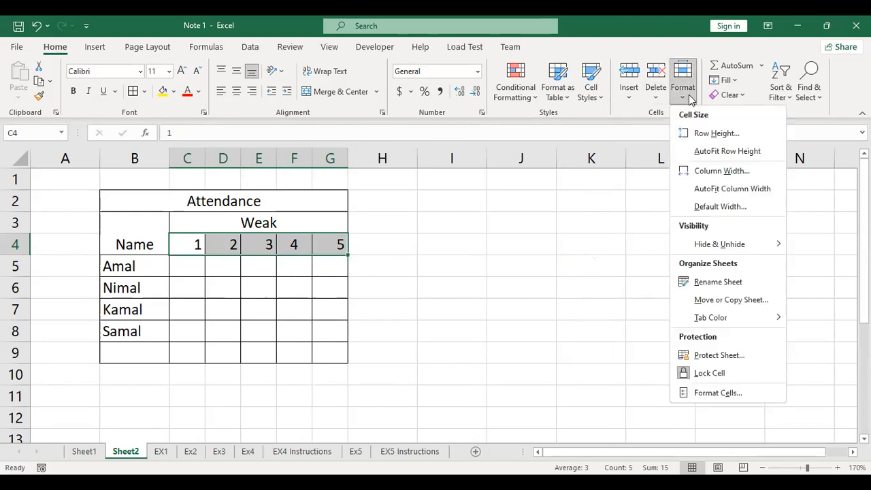
click(704, 170)
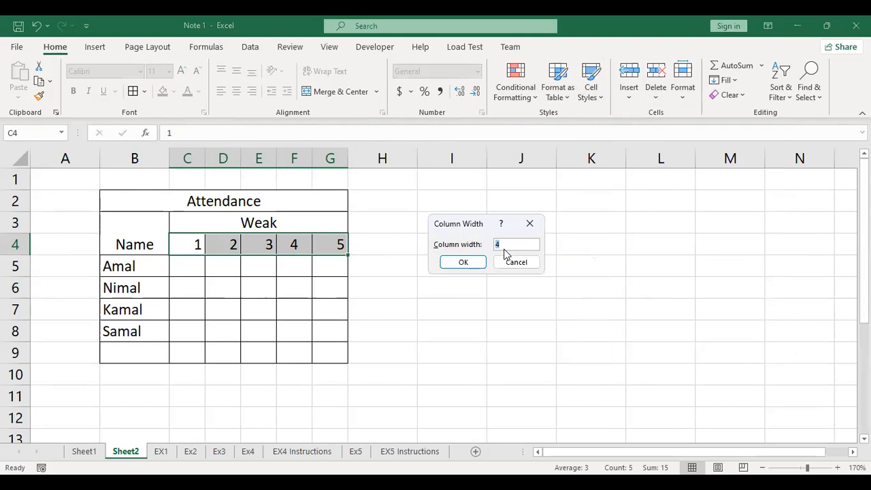
click(511, 262)
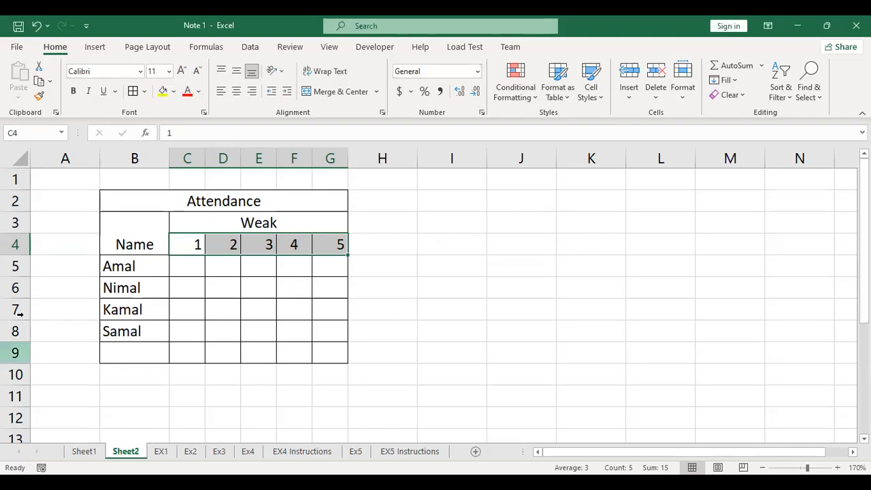
Delete the empty bordered row 9 at the end of the attendance table.
click(15, 354)
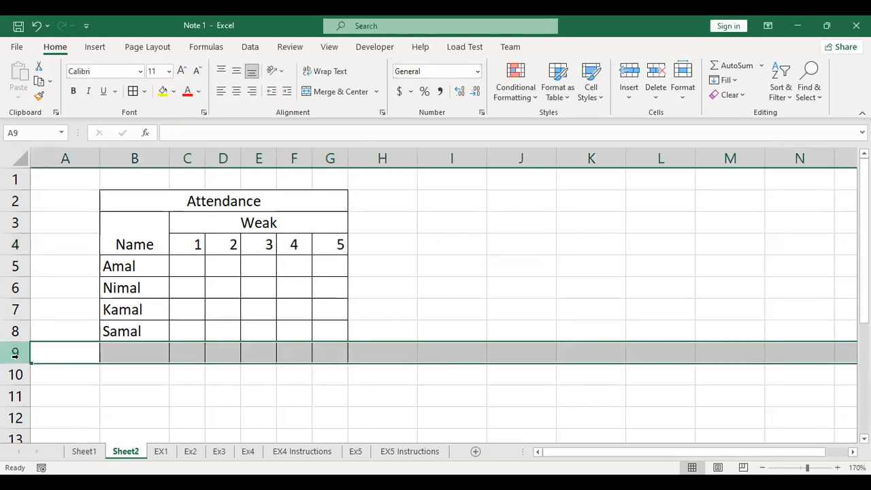
right_click(15, 354)
click(84, 254)
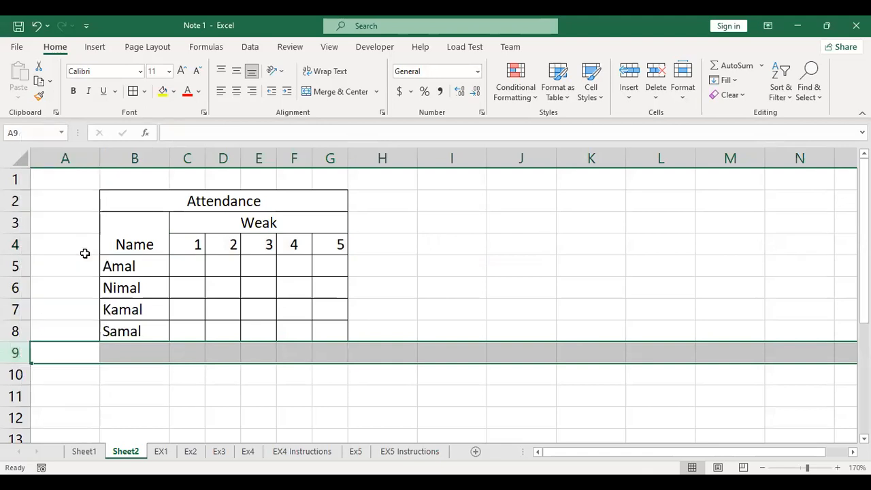
click(81, 282)
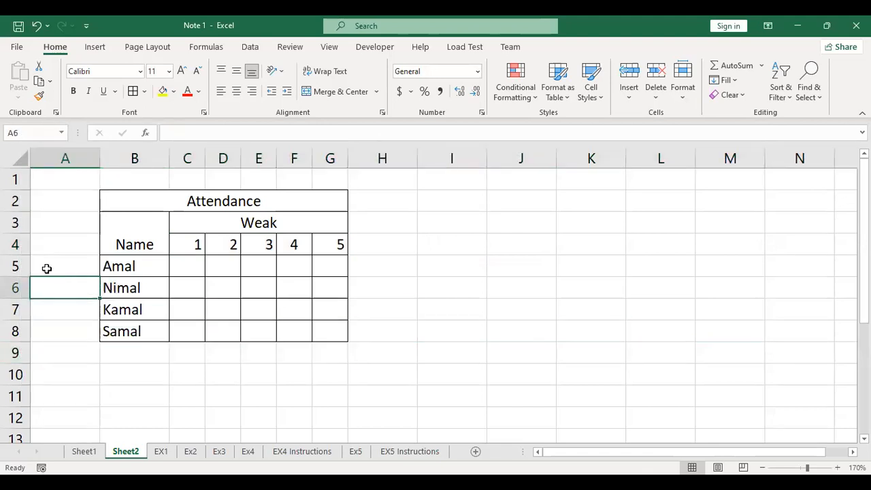
Set the row height of the student name rows, B5:B8, to 30.
drag(134, 266, 128, 336)
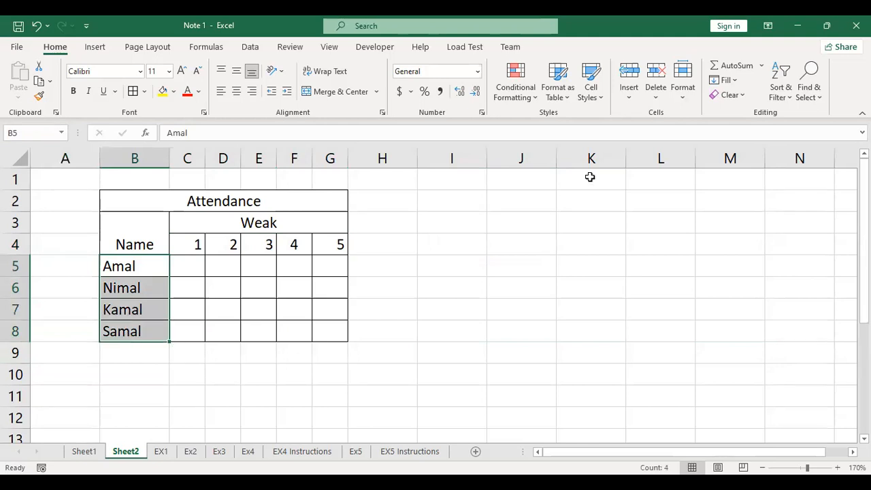
click(688, 106)
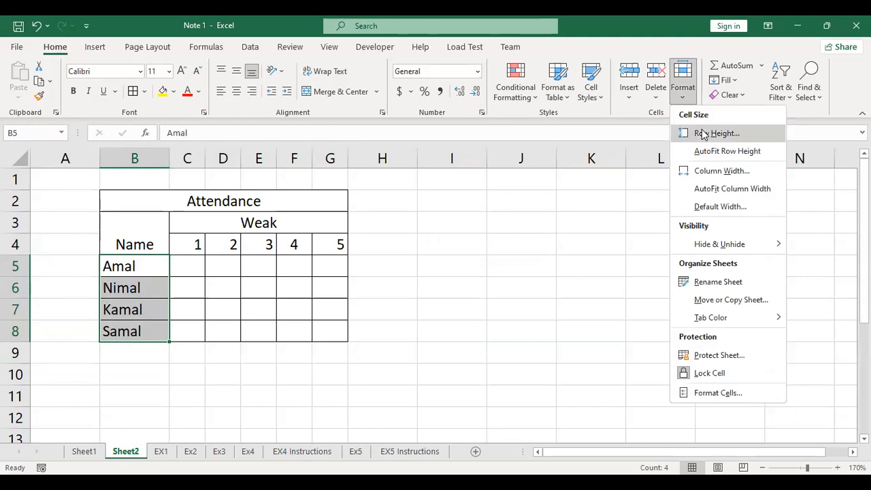
click(703, 133)
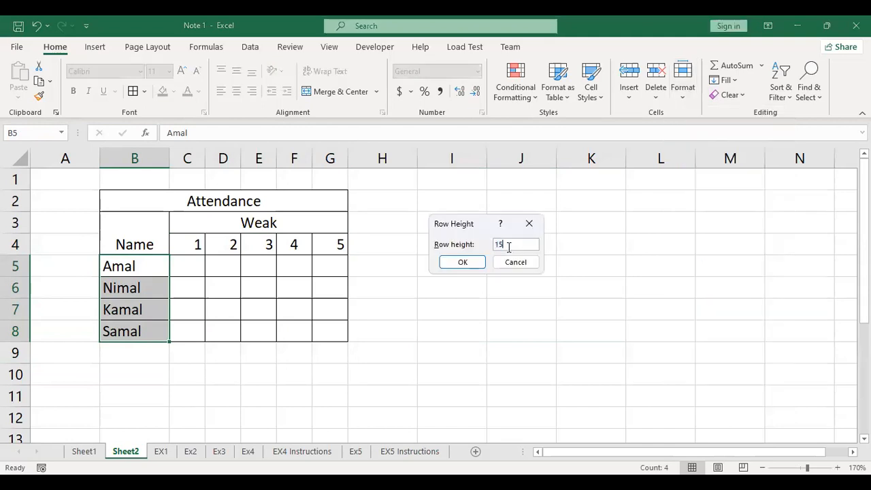
text(30)
click(461, 265)
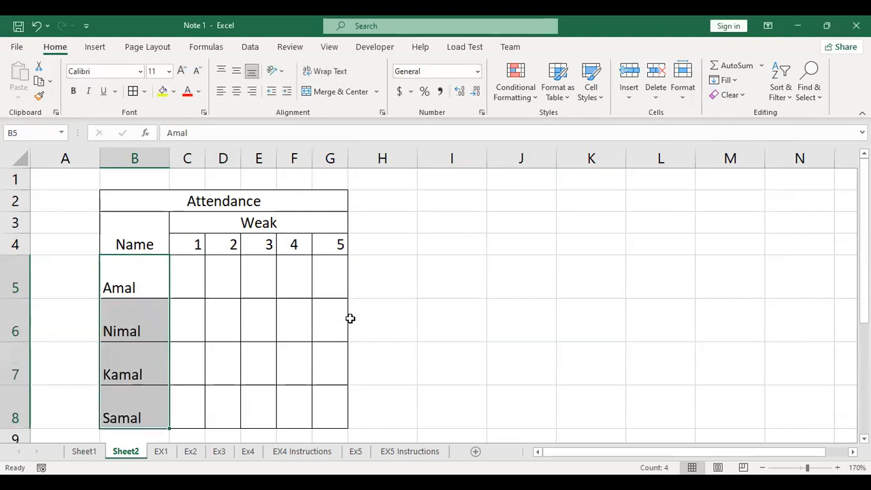
scroll(317, 329, down, 1)
scroll(194, 319, up, 1)
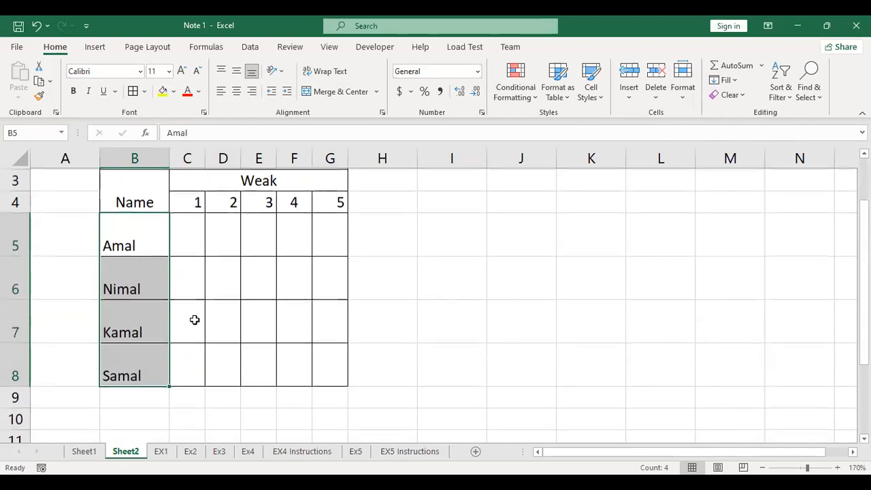
scroll(591, 238, up, 1)
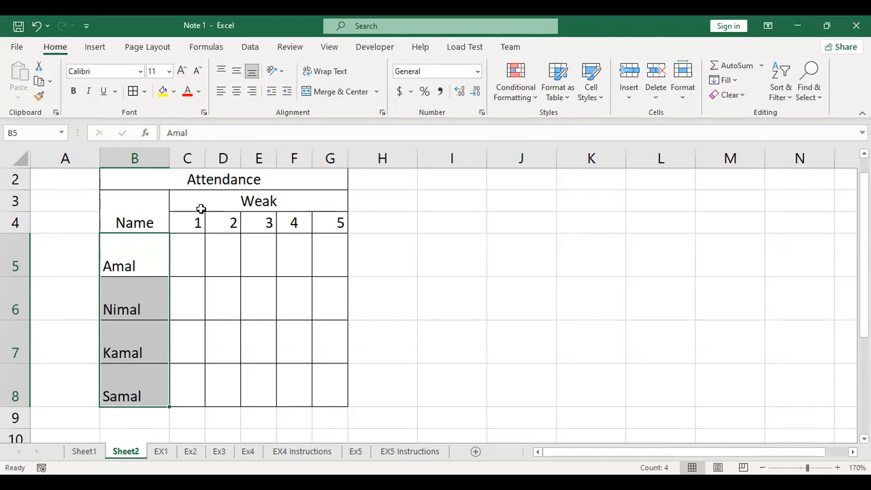
Fill the merged Attendance heading in row 2 with yellow.
click(146, 208)
scroll(145, 207, up, 1)
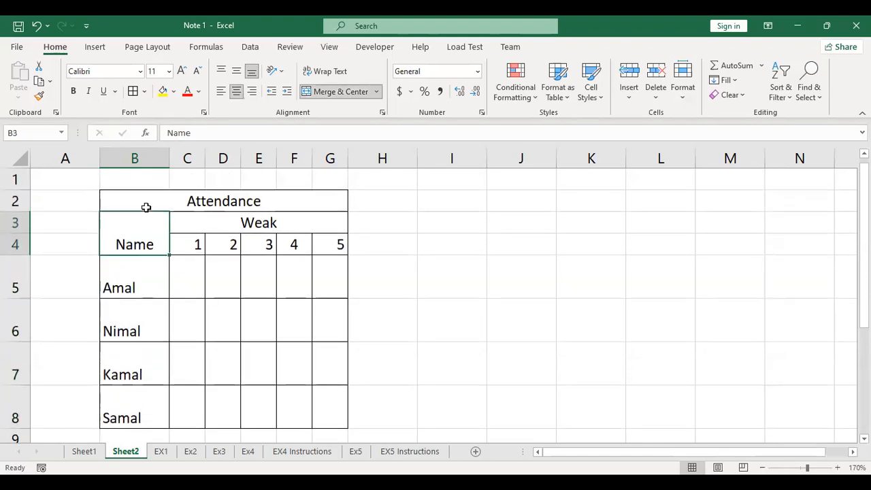
click(144, 202)
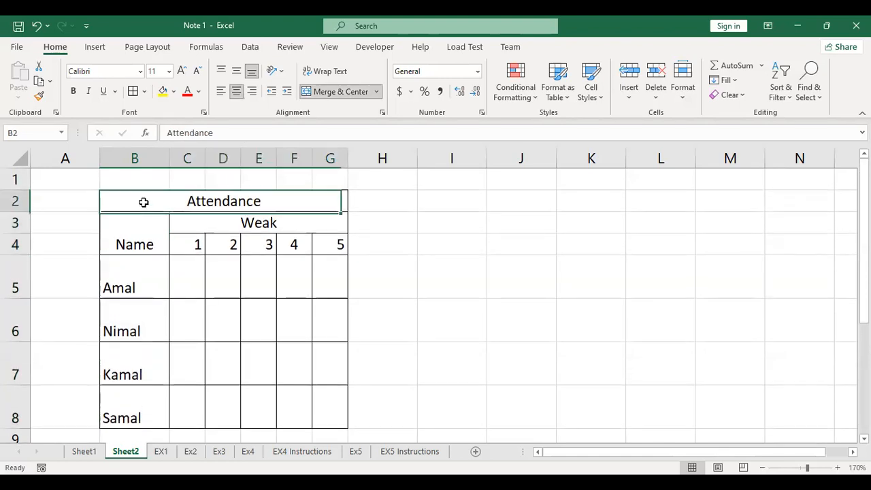
click(162, 93)
Fill the merged Name heading cell with a light orange theme color.
click(132, 225)
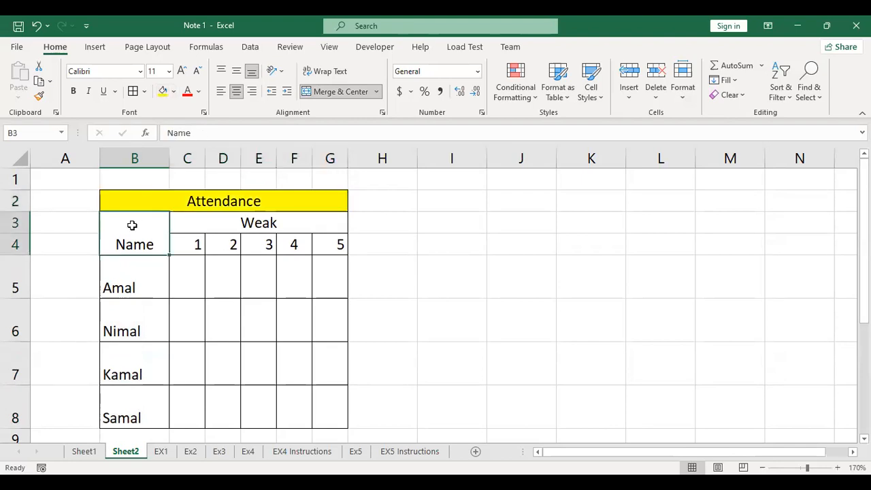
click(174, 92)
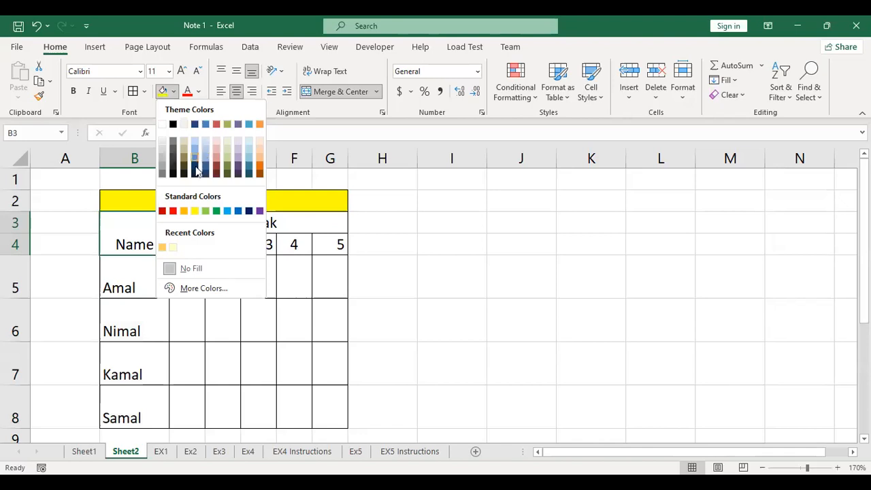
click(260, 148)
Fill the merged Weak heading with the same light orange as the Name heading.
click(195, 236)
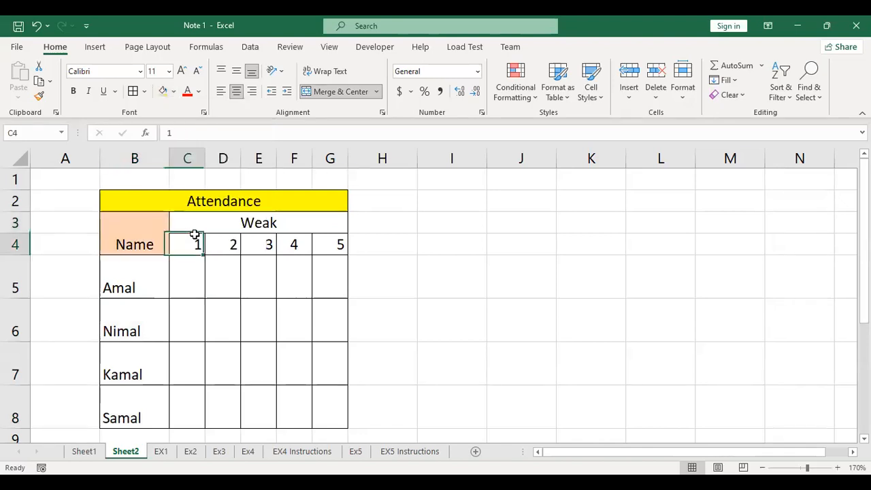
click(205, 225)
double_click(206, 225)
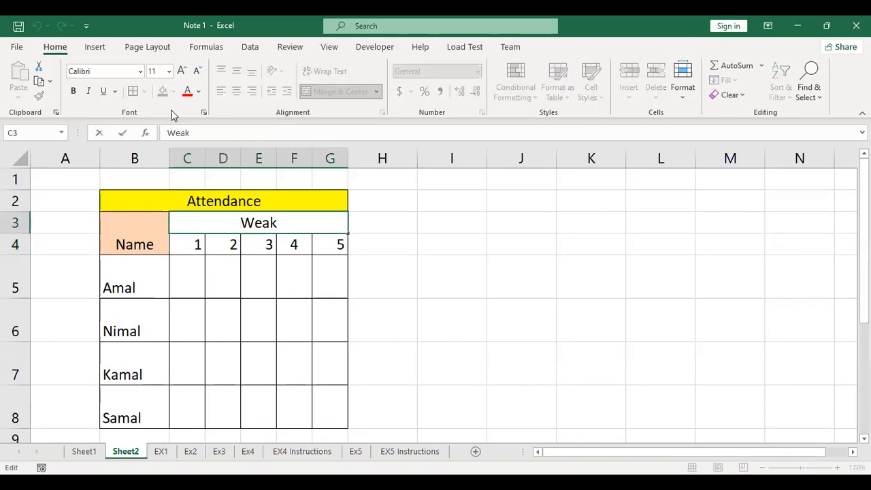
click(213, 242)
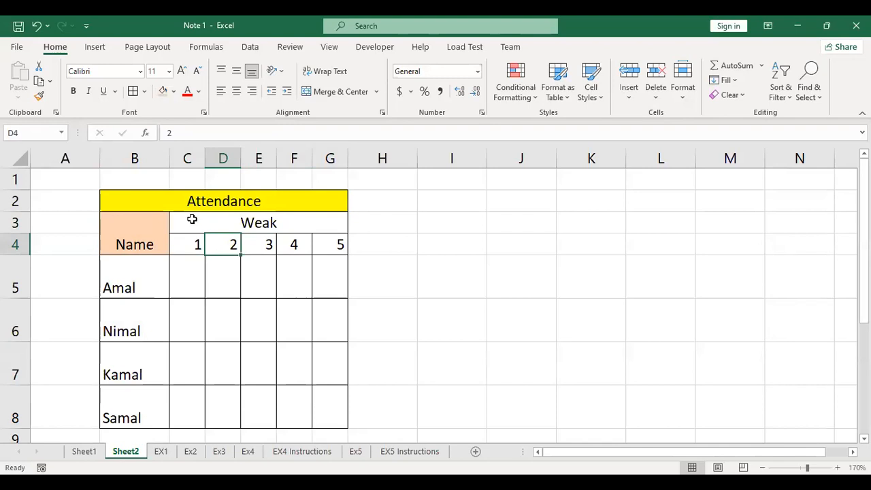
click(192, 220)
click(163, 91)
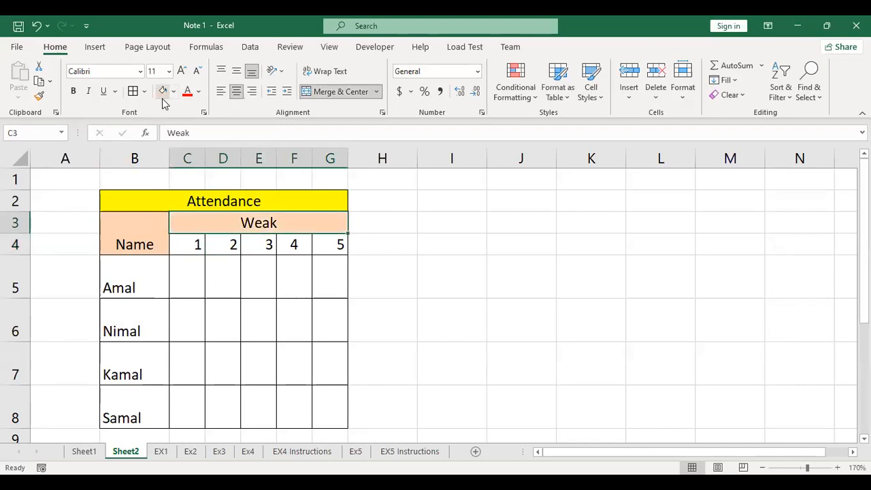
Make the Weak, Name and Attendance headings bold.
click(73, 91)
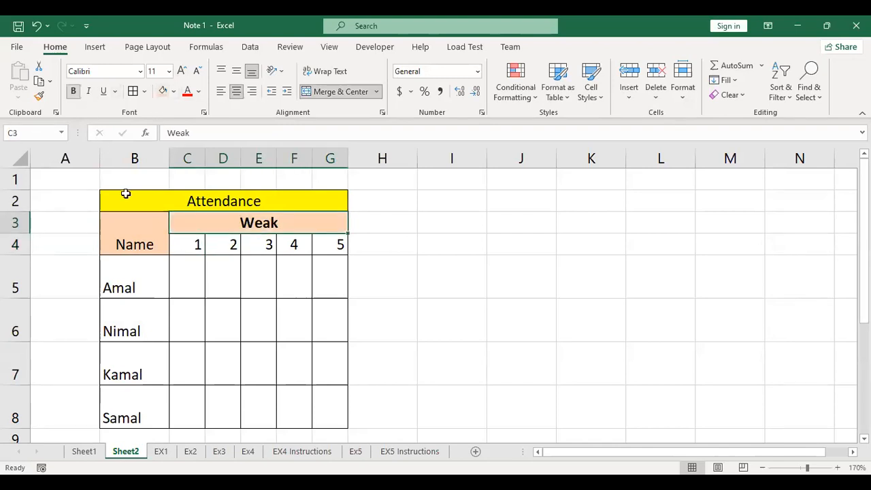
mouse_move(132, 227)
mouse_down()
mouse_move(129, 201)
mouse_move(129, 220)
mouse_up()
click(74, 94)
click(148, 202)
click(74, 92)
click(411, 250)
Fill the week number cells C4:G4 with a light red theme color.
drag(193, 243, 331, 241)
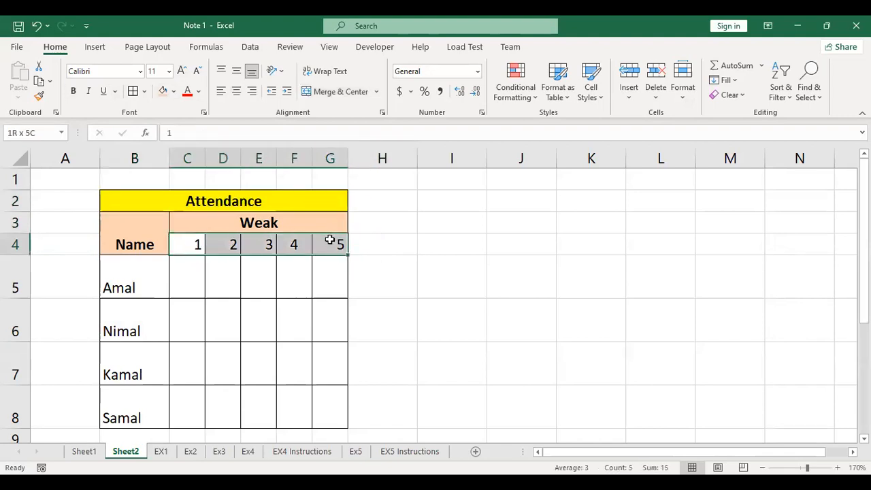
click(173, 91)
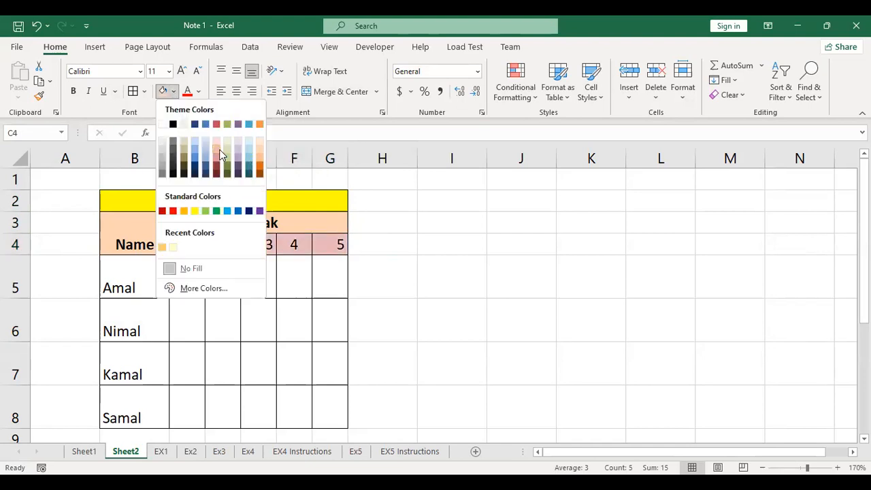
click(218, 151)
click(415, 242)
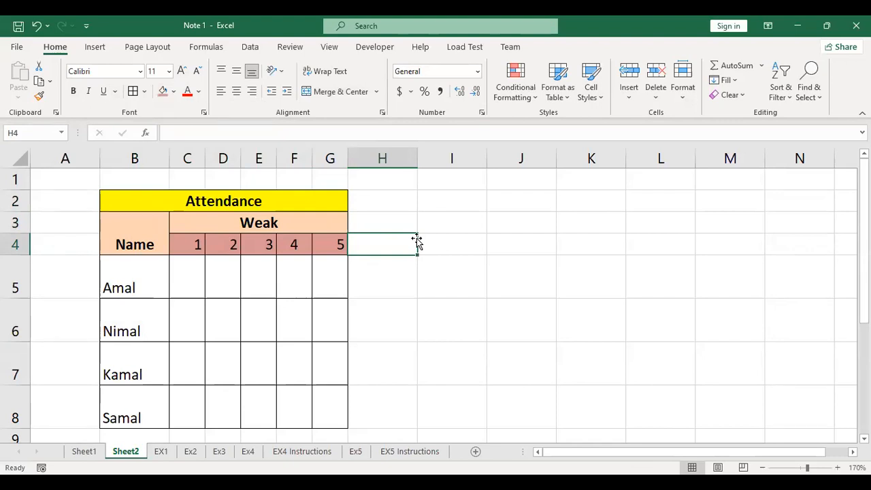
Enter the long sample text "Abcdfd sdfsdf sertergf dffverrev ertwerte" in cell J4.
click(483, 243)
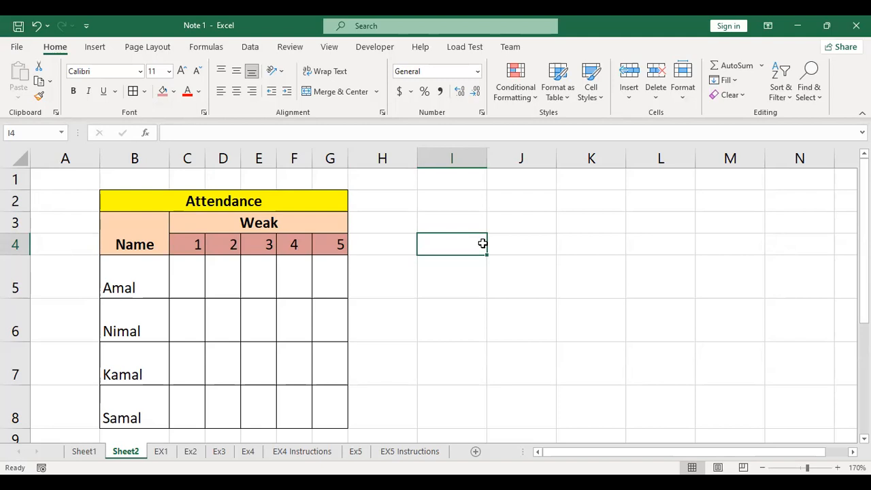
click(507, 246)
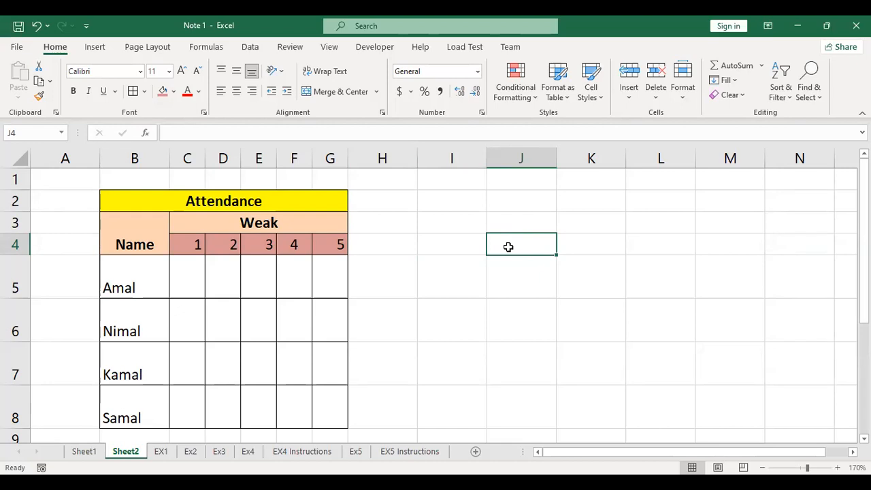
text(A)
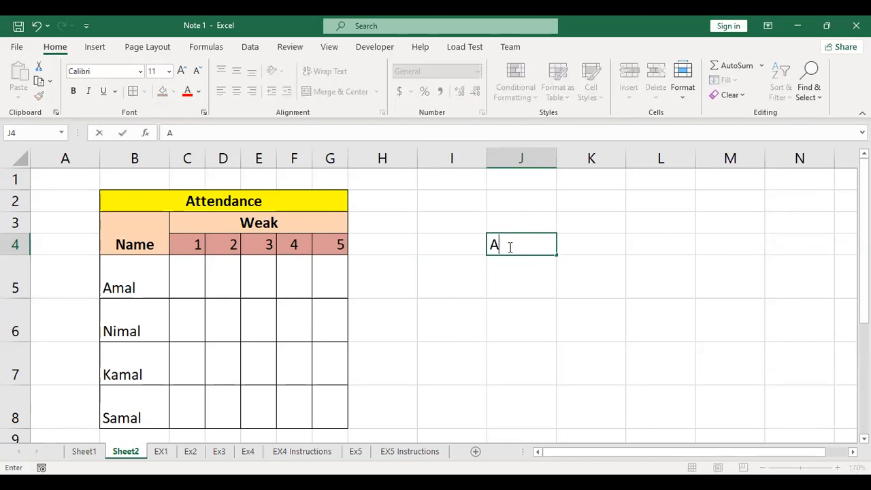
text(bcdfd sd)
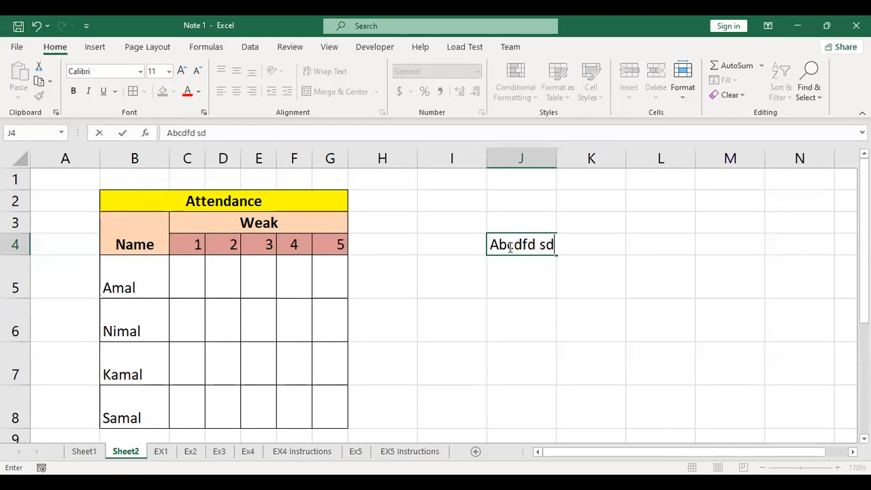
text(fsdf  serterg)
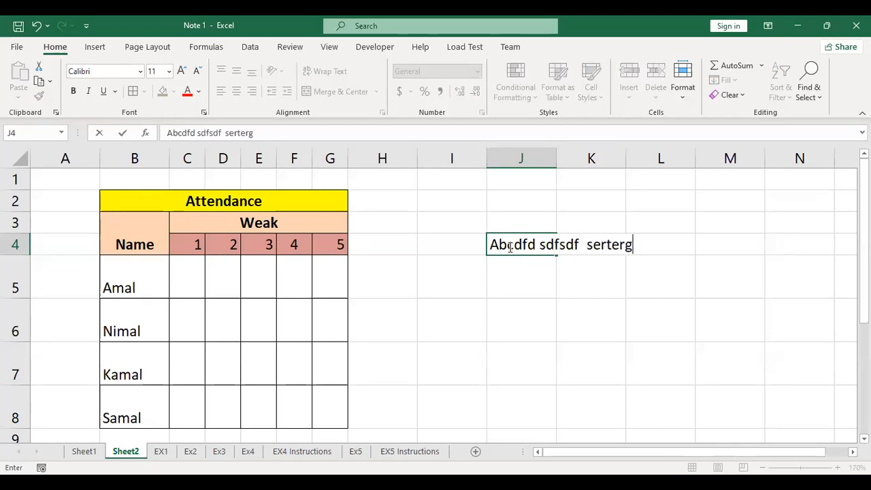
text(f dffverrev)
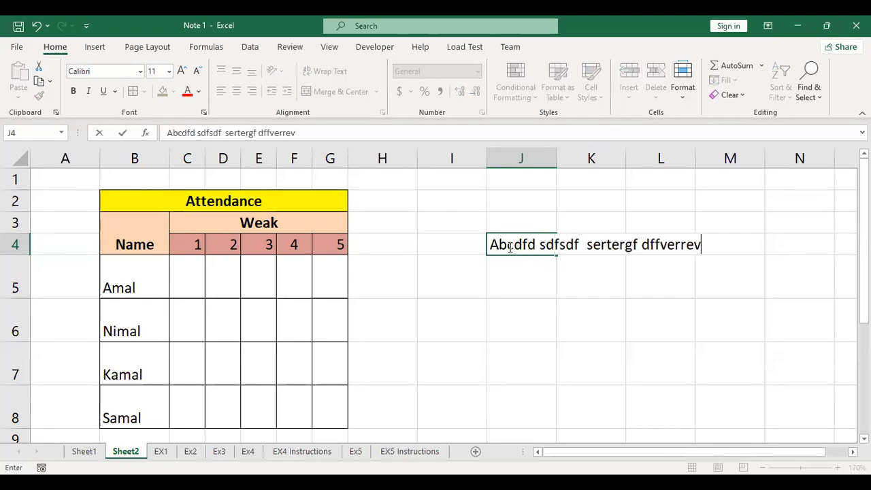
text( ertwerte)
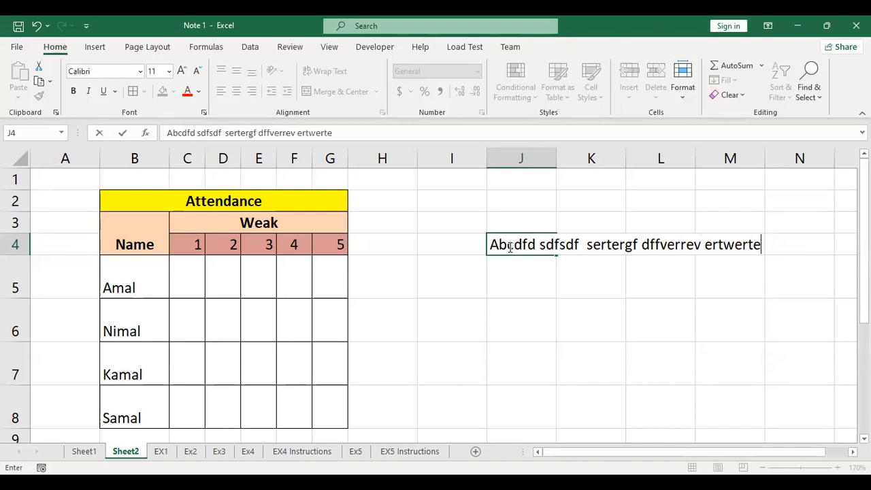
click(497, 309)
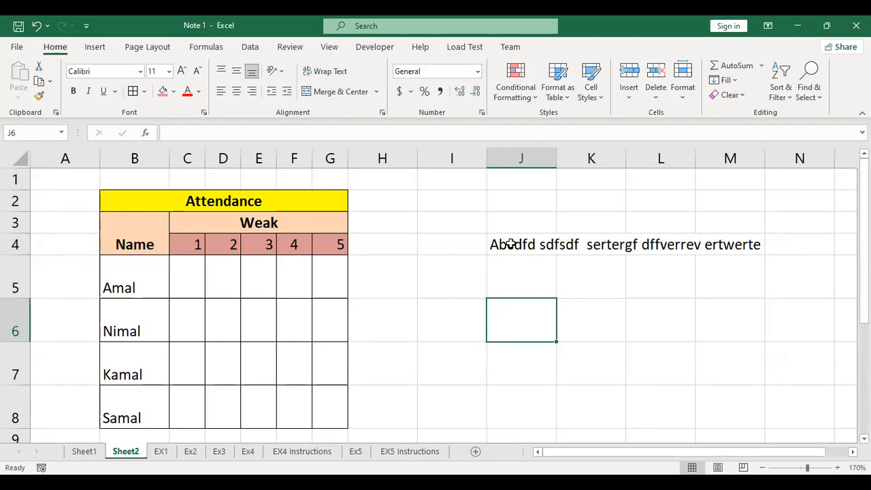
Select cell J4 and examine its full text in the formula bar, leaving it unedited.
click(510, 244)
click(527, 313)
click(530, 244)
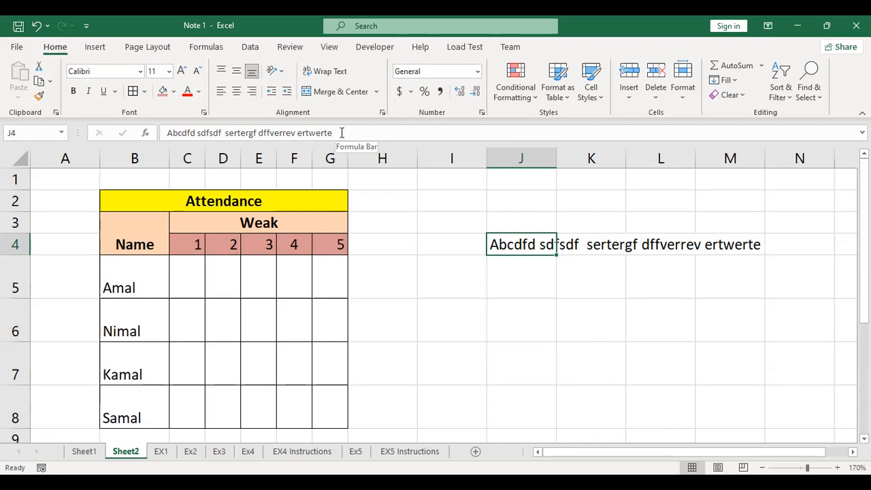
drag(341, 133, 168, 131)
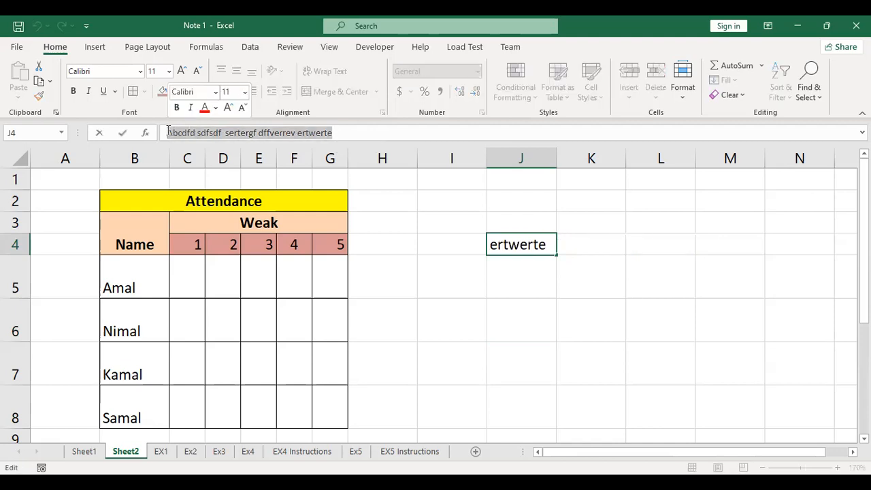
click(429, 302)
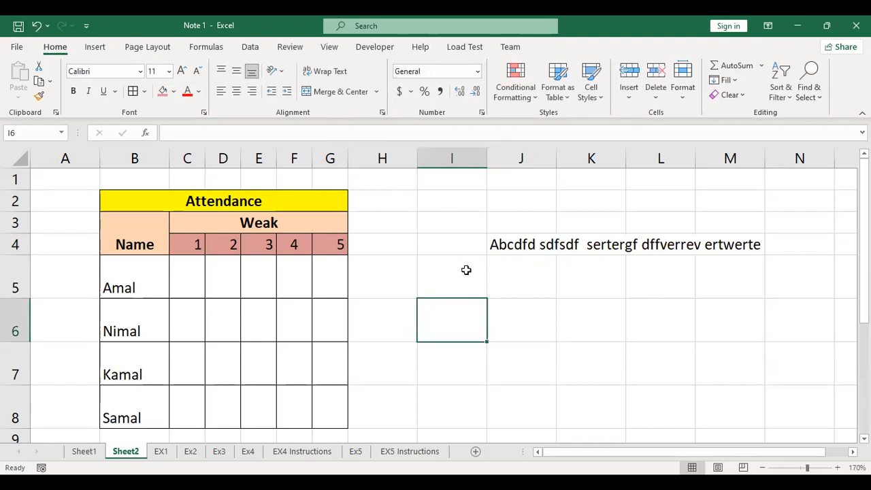
Examine cells J4 through M4 individually to see which of them actually hold the long text.
click(603, 241)
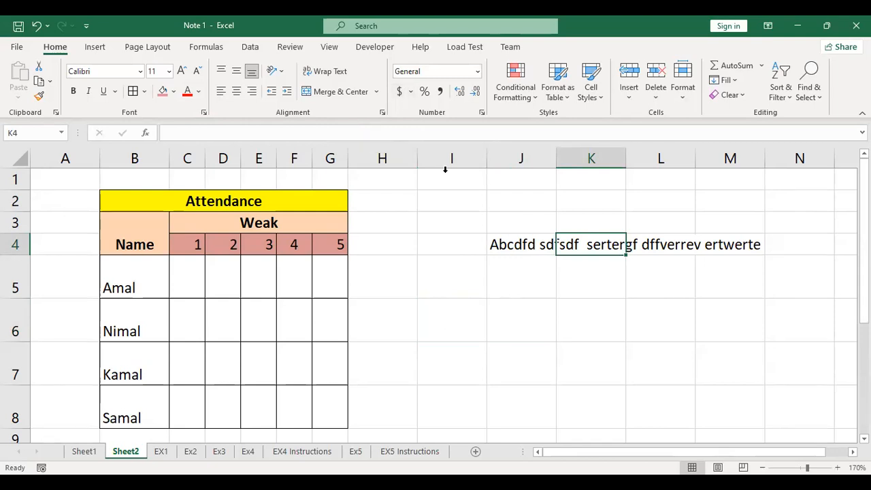
click(509, 247)
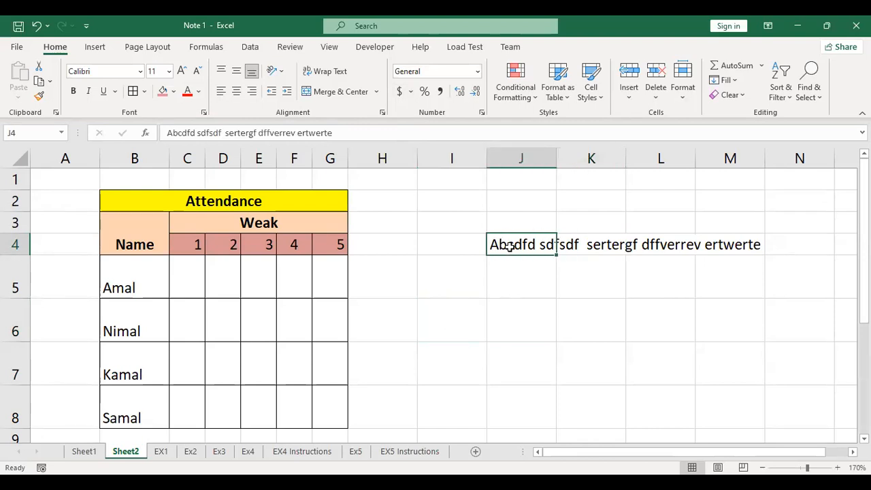
click(578, 247)
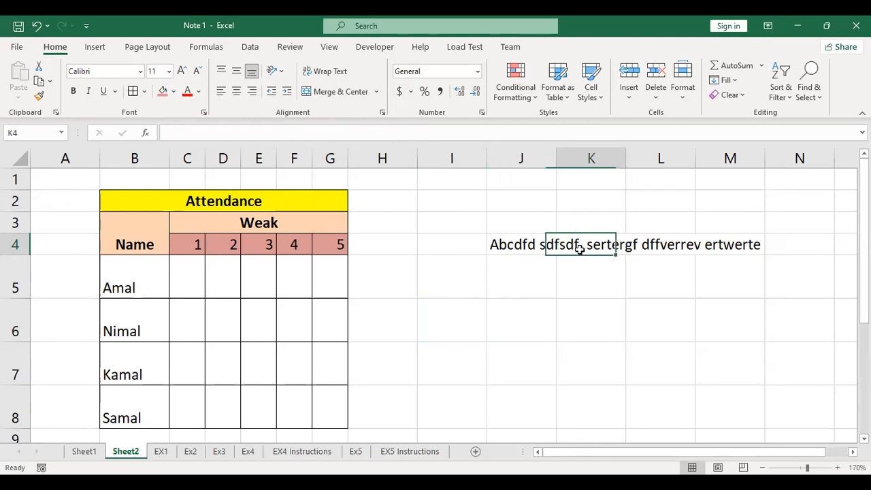
click(637, 246)
click(723, 243)
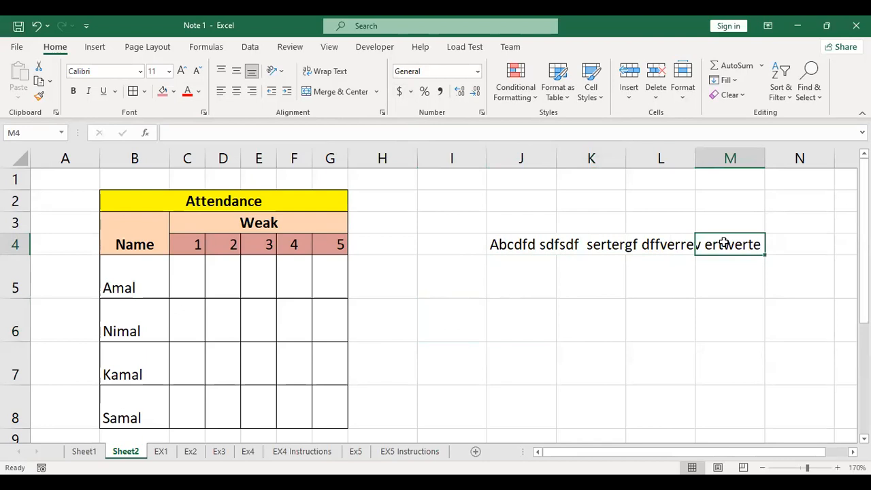
click(618, 245)
click(629, 246)
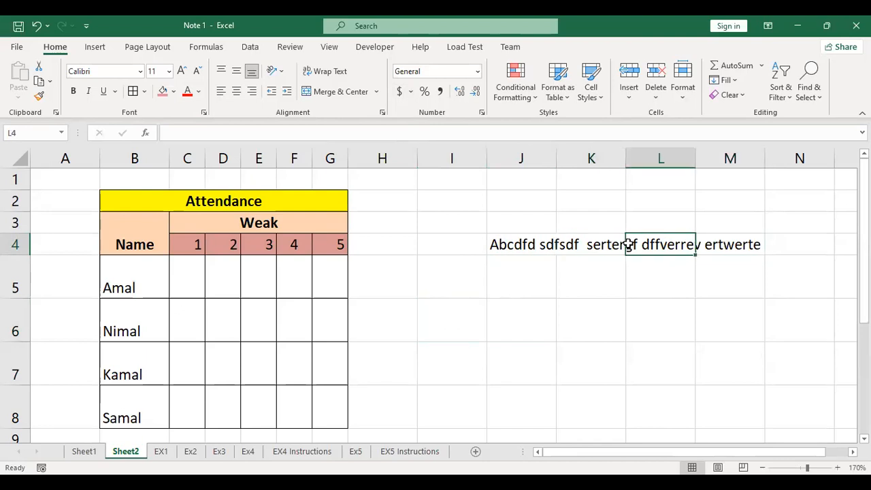
click(727, 247)
click(596, 245)
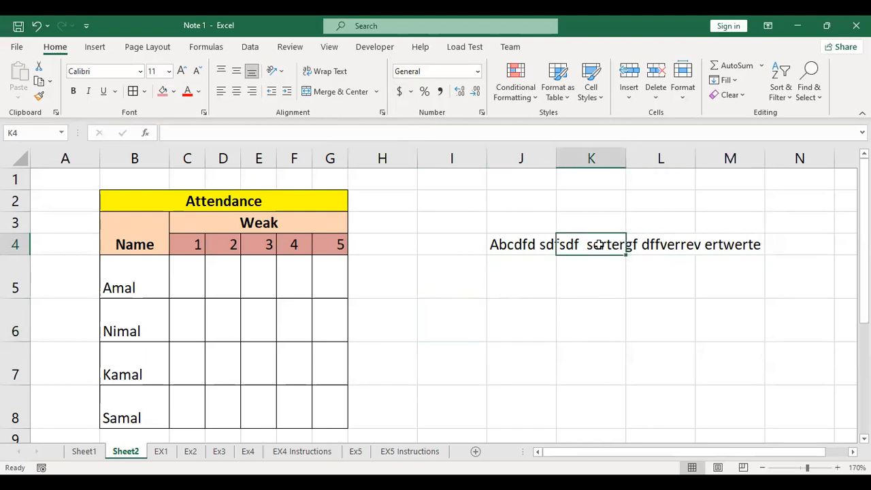
click(632, 245)
click(724, 251)
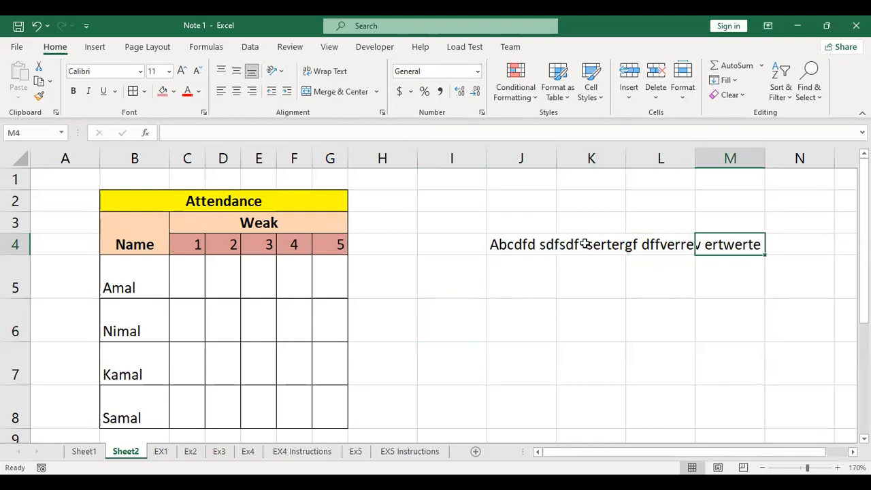
Enter the sample text "Awrd Dfersa Fteererr" in cell K4, beside the long text.
click(585, 243)
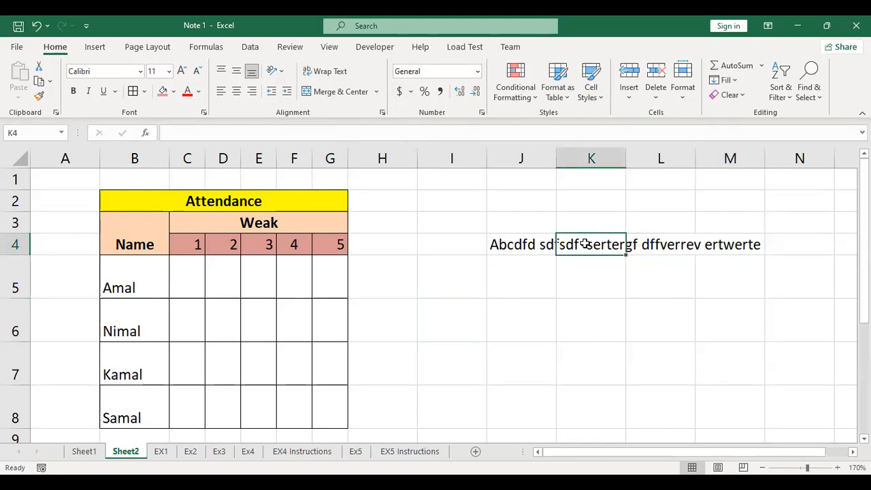
text(Awr)
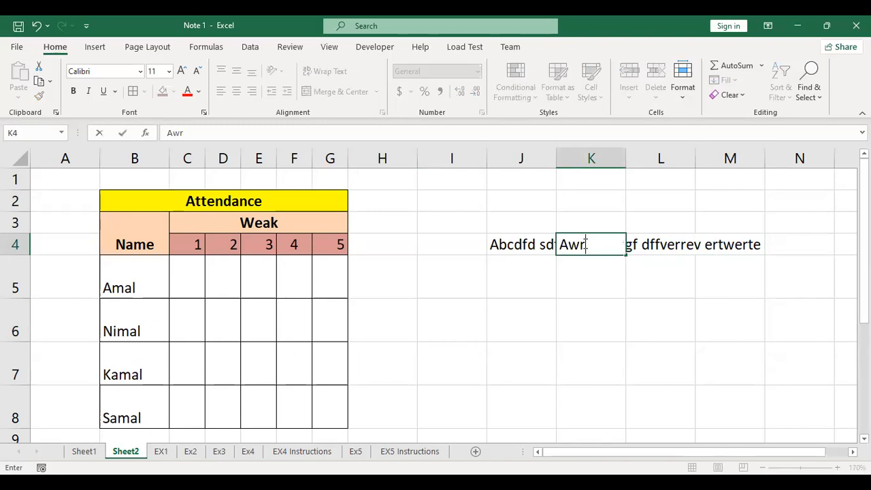
text(d SDdfee)
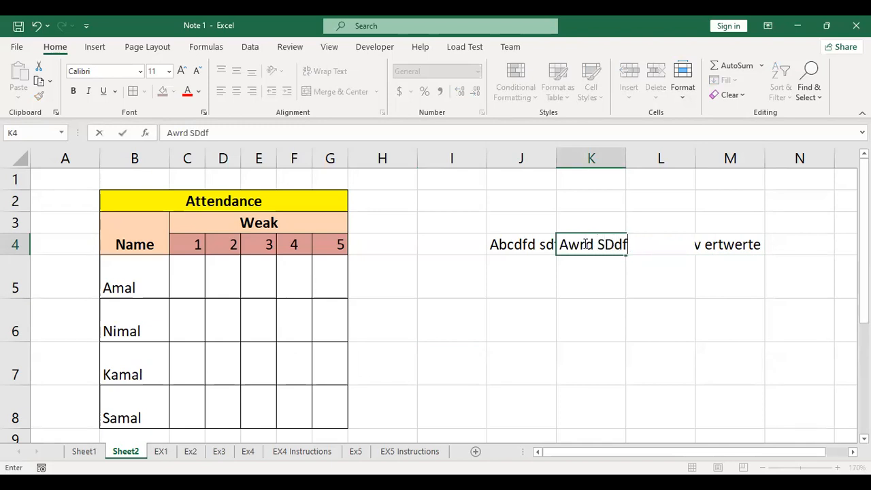
key(BackSpace)
key(BackSpace)
key(BackSpace)
key(BackSpace)
key(BackSpace)
key(BackSpace)
text(Dfersa)
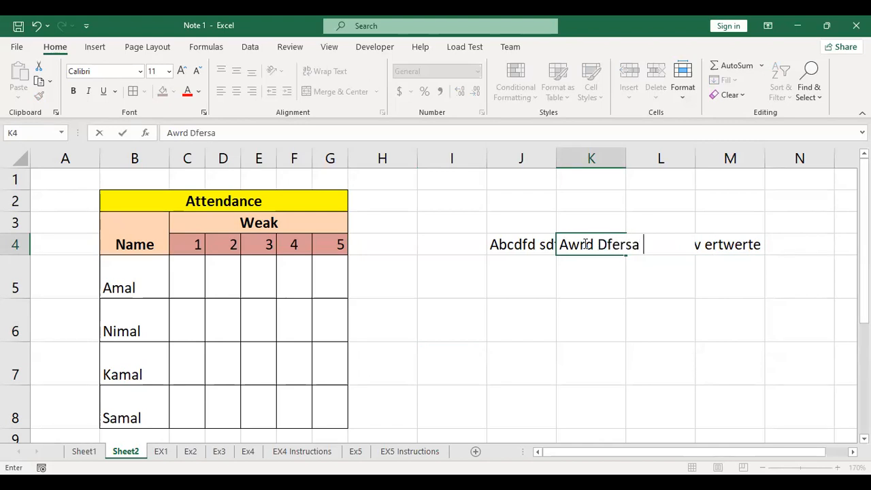
text( Fteererr)
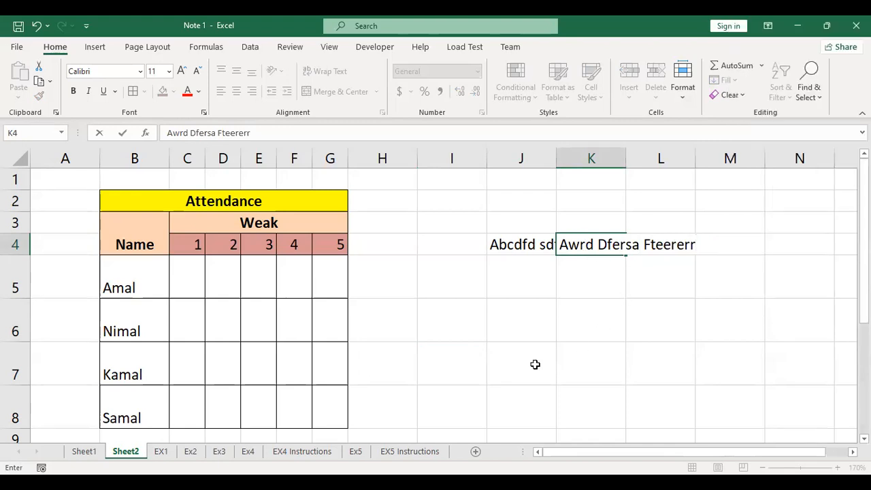
click(563, 291)
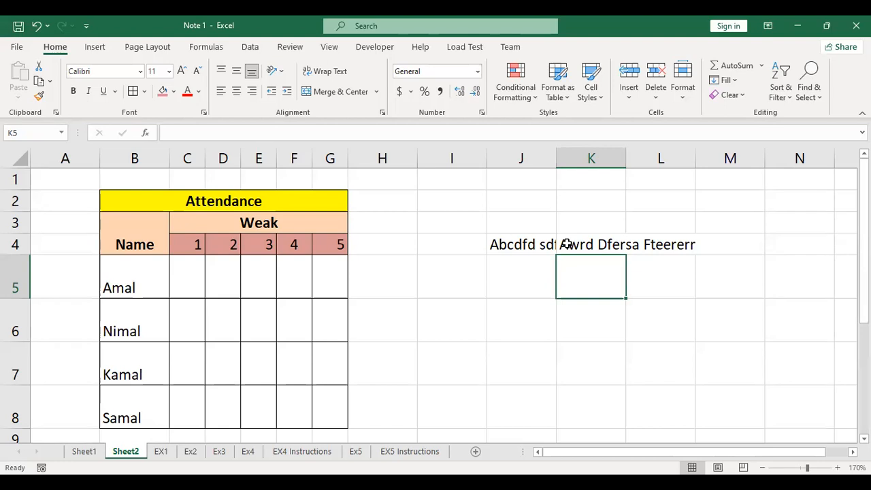
Examine the full content of cell J4 in the formula bar, leaving the text unedited.
drag(566, 244, 537, 245)
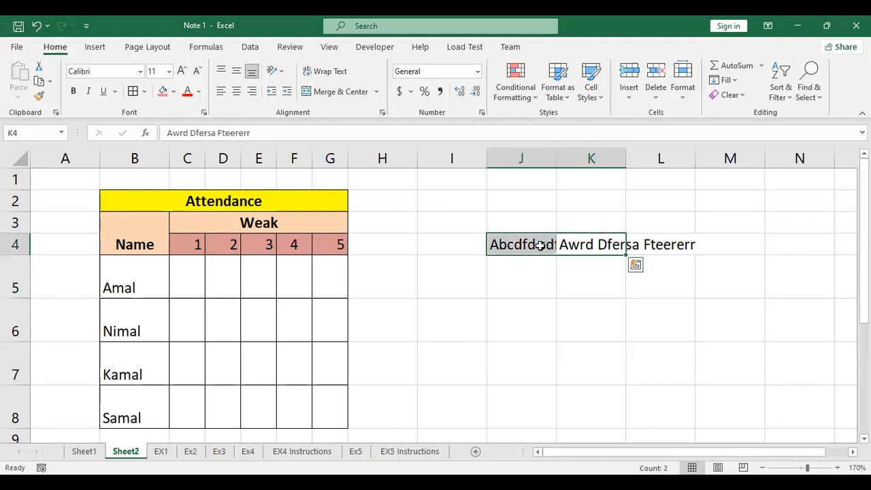
click(539, 245)
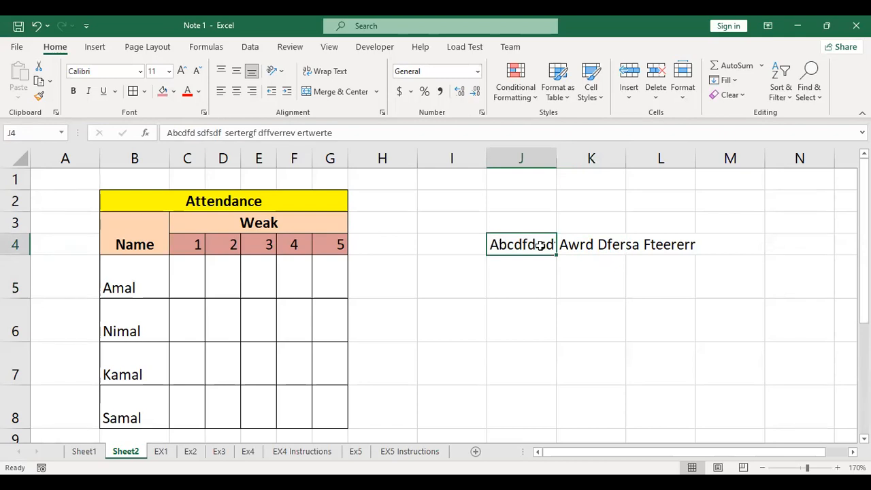
drag(340, 133, 164, 132)
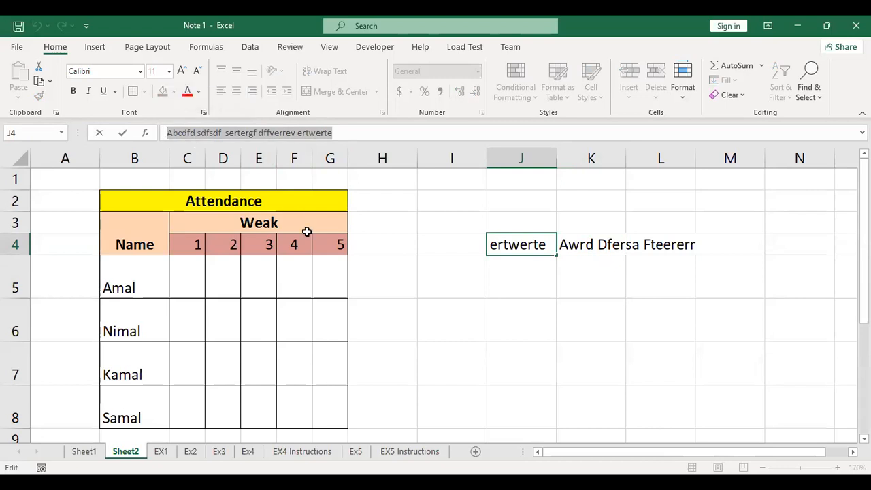
click(414, 270)
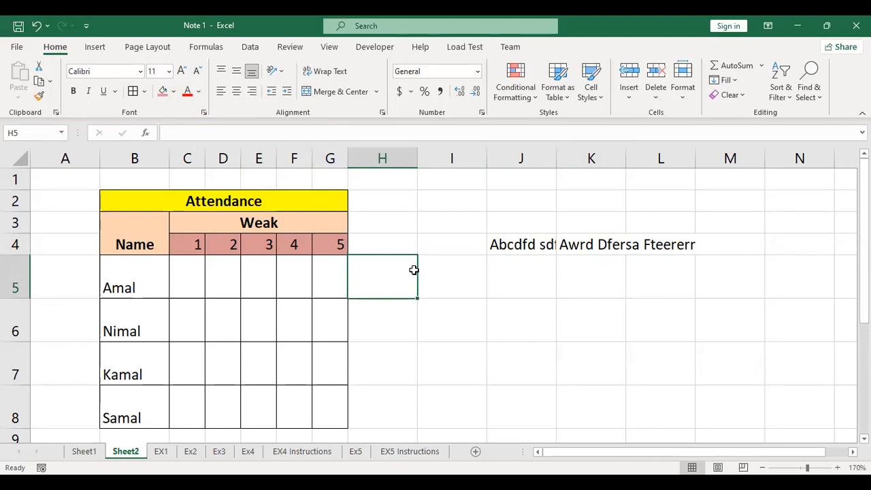
click(512, 244)
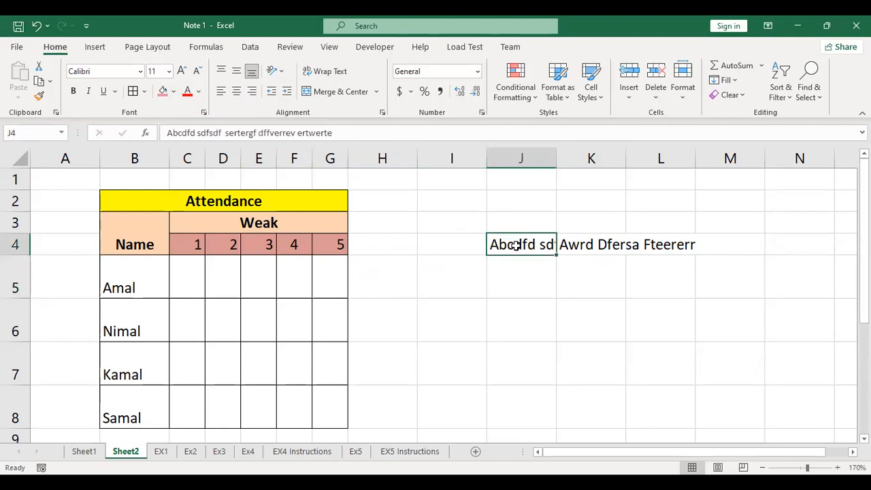
drag(333, 133, 164, 139)
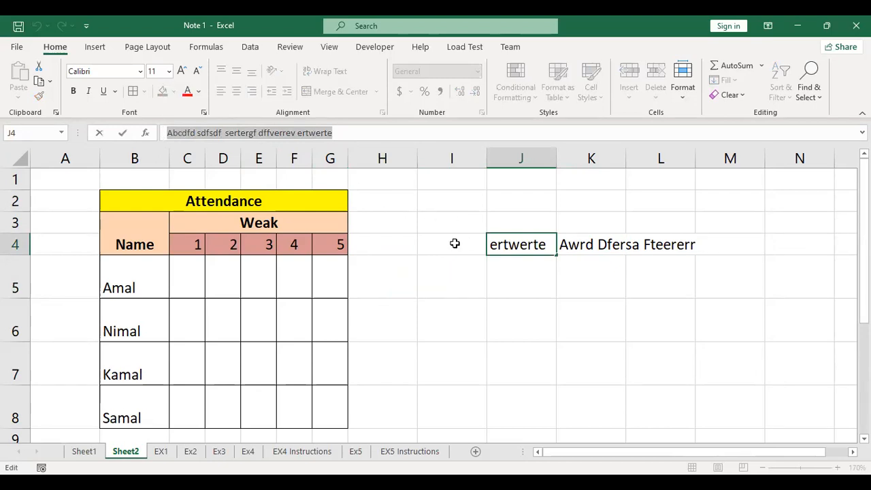
click(505, 286)
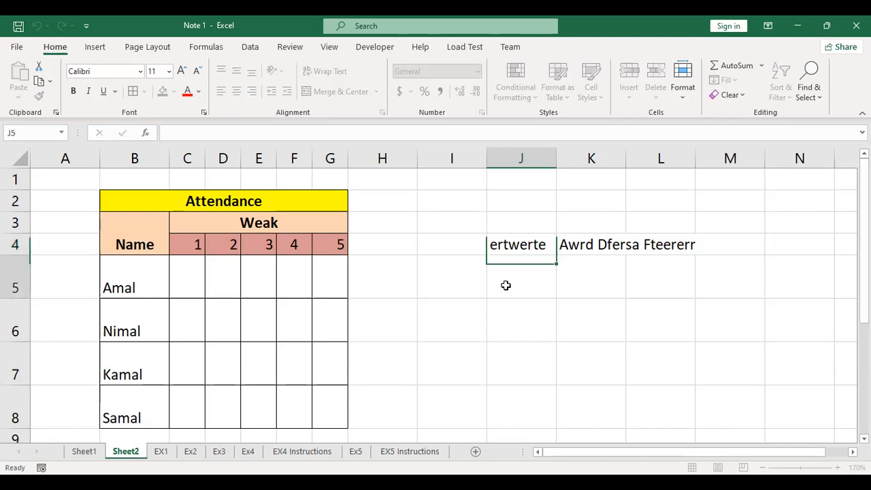
click(524, 230)
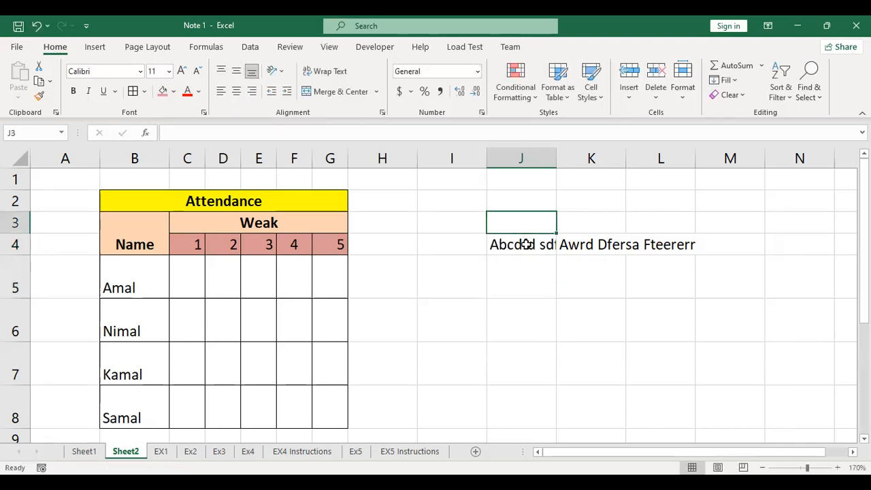
Shorten the text in cell J4 to "Abcdfd sdfsdf sertergf" by deleting its last two words.
click(526, 243)
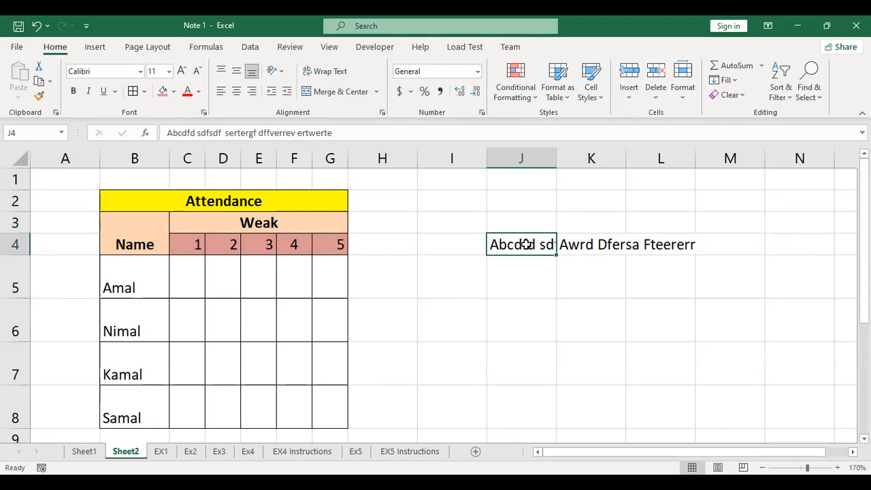
double_click(334, 133)
key(BackSpace)
key(BackSpace)
key(BackSpace)
key(BackSpace)
key(BackSpace)
key(BackSpace)
key(BackSpace)
key(BackSpace)
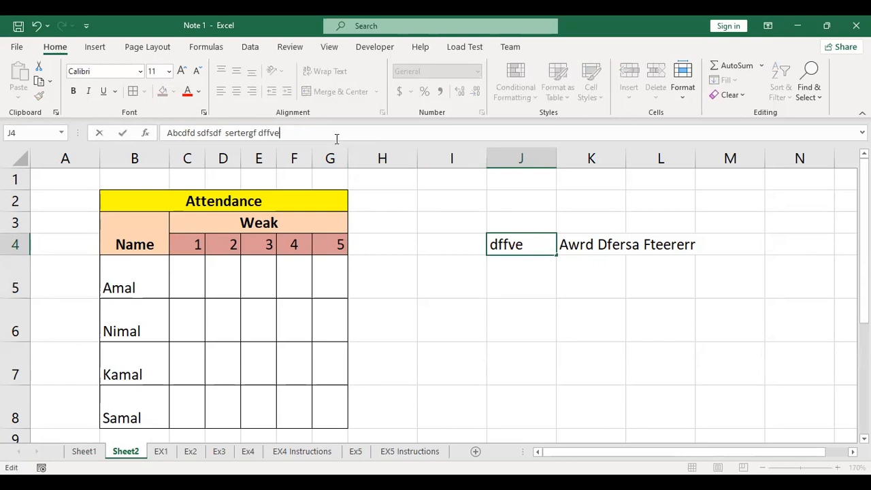
key(BackSpace)
key(BackSpace)
key(BackSpace)
key(BackSpace)
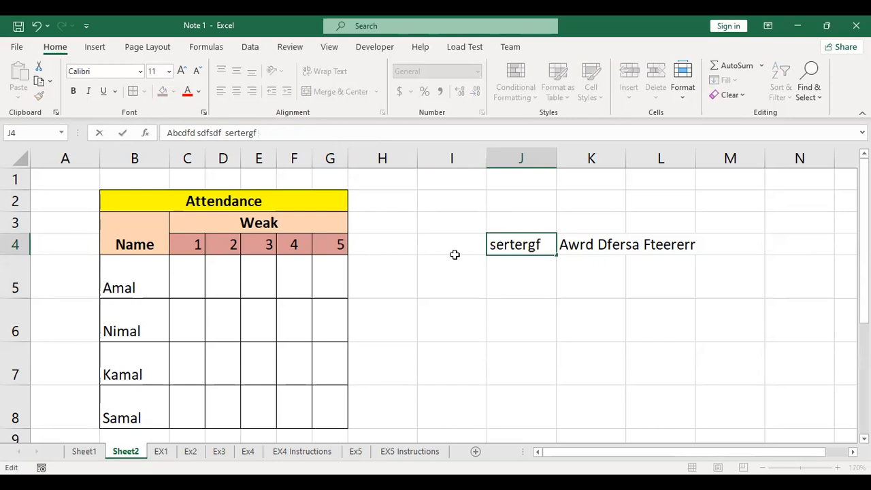
click(454, 255)
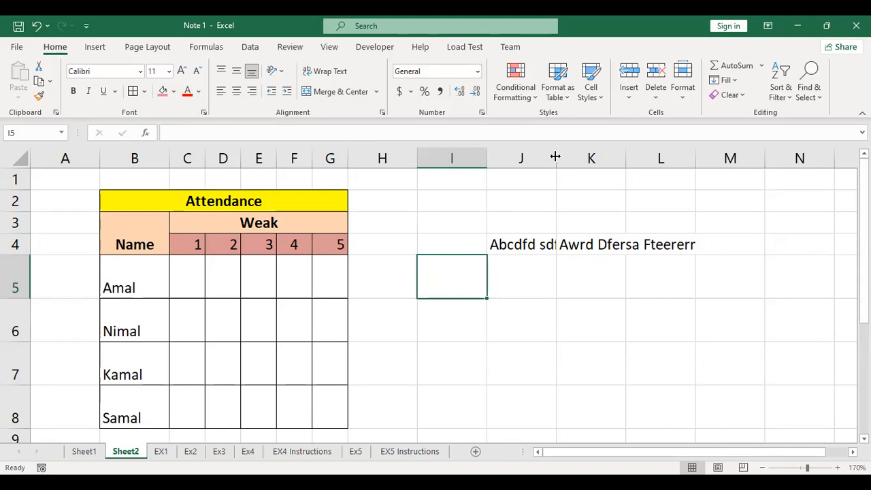
Widen columns J and K enough to fit their row 4 texts.
drag(555, 156, 656, 144)
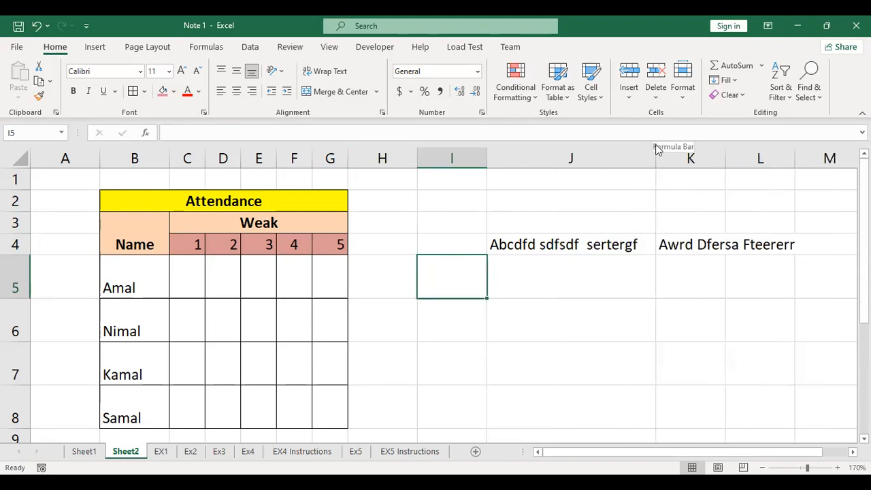
drag(656, 156, 649, 156)
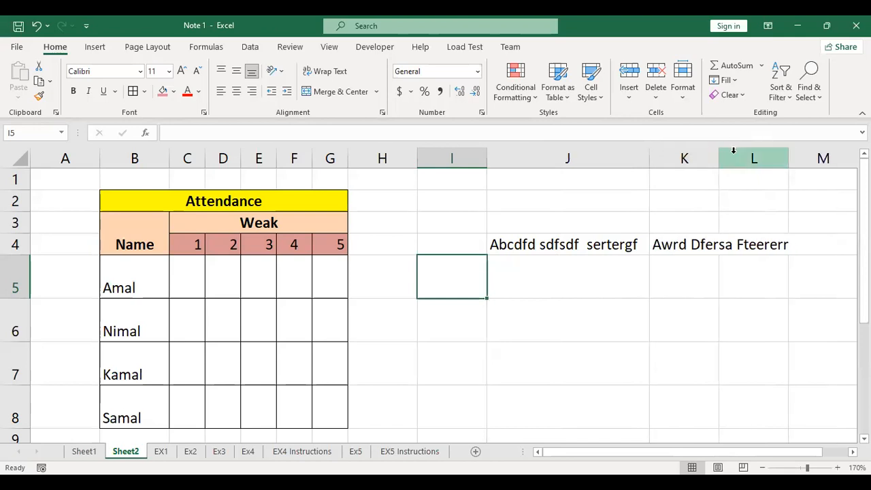
drag(719, 160, 813, 158)
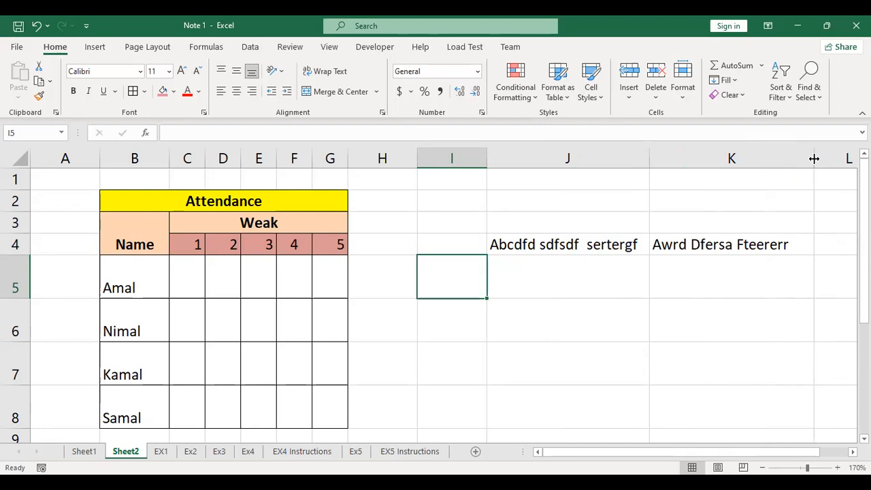
Undo the manual width changes of columns J and K.
click(36, 25)
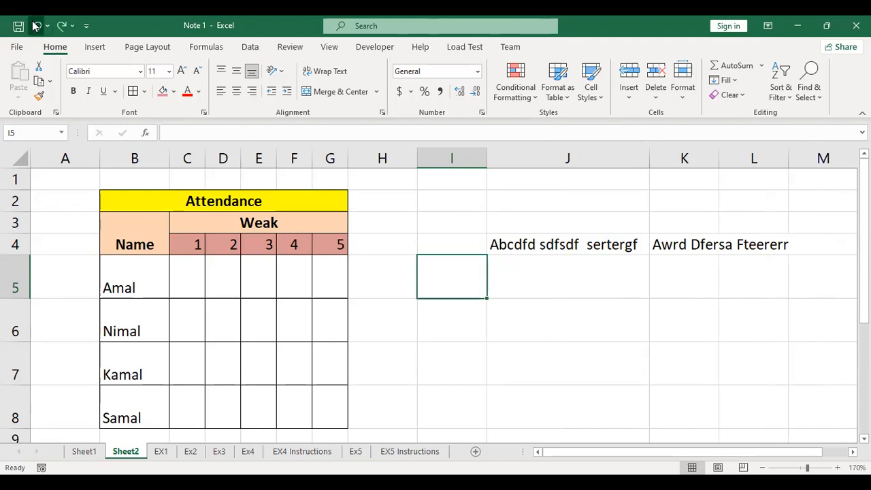
click(36, 25)
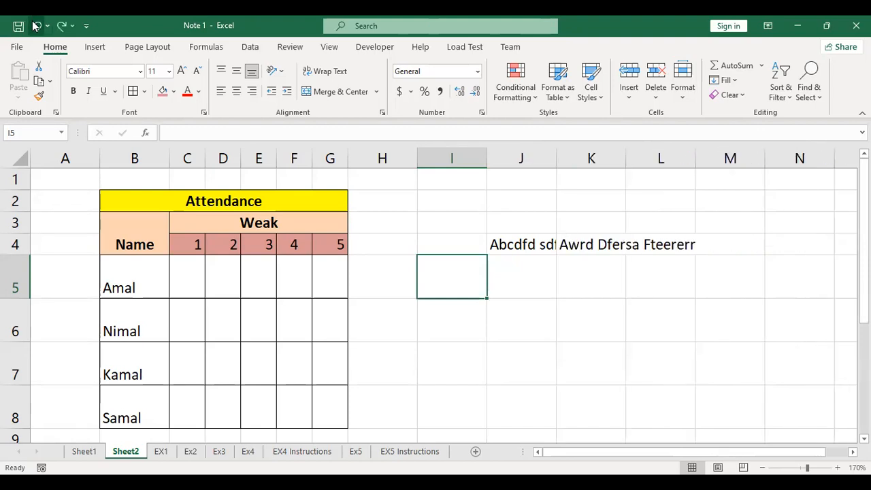
click(591, 334)
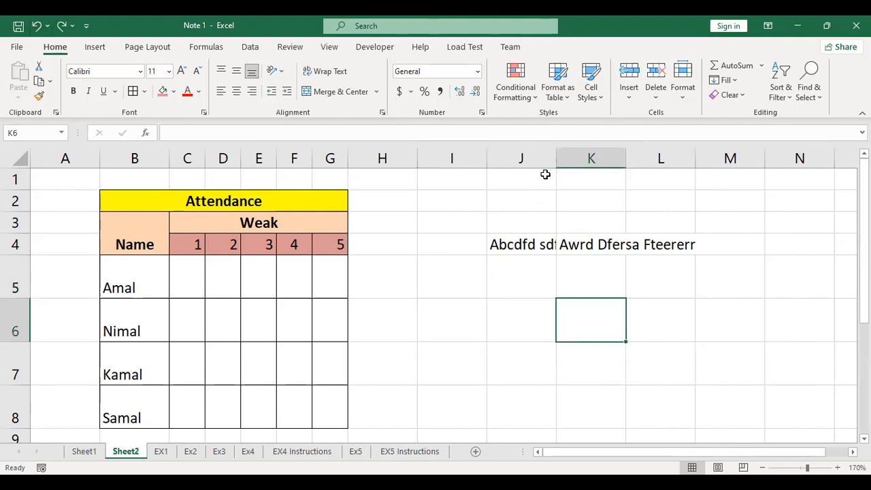
Try auto-fitting column J to the text in cell J4 and undo the width change.
click(521, 242)
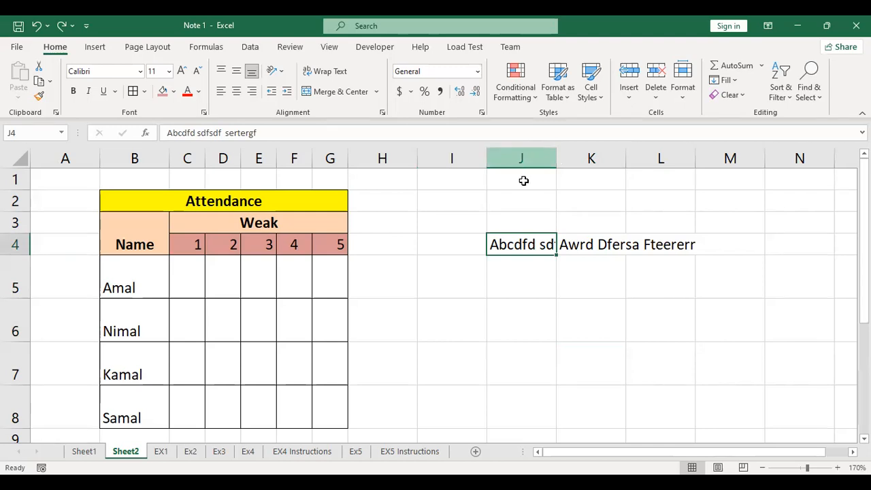
double_click(556, 158)
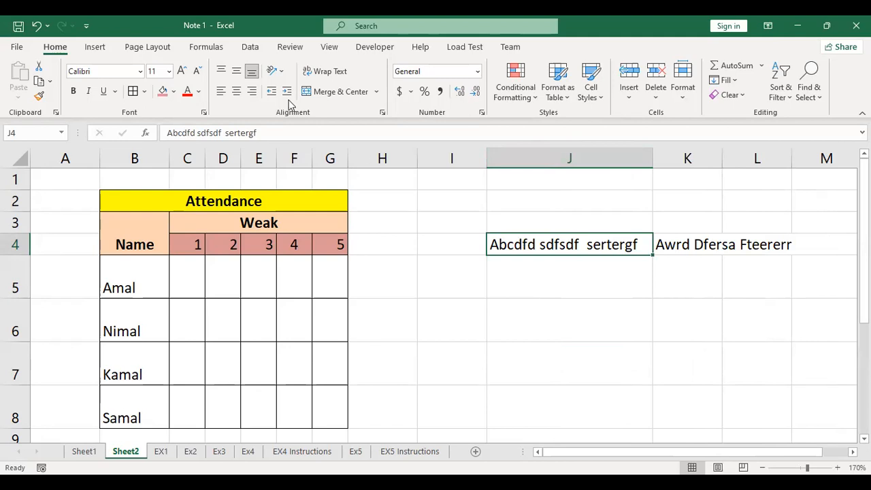
click(34, 25)
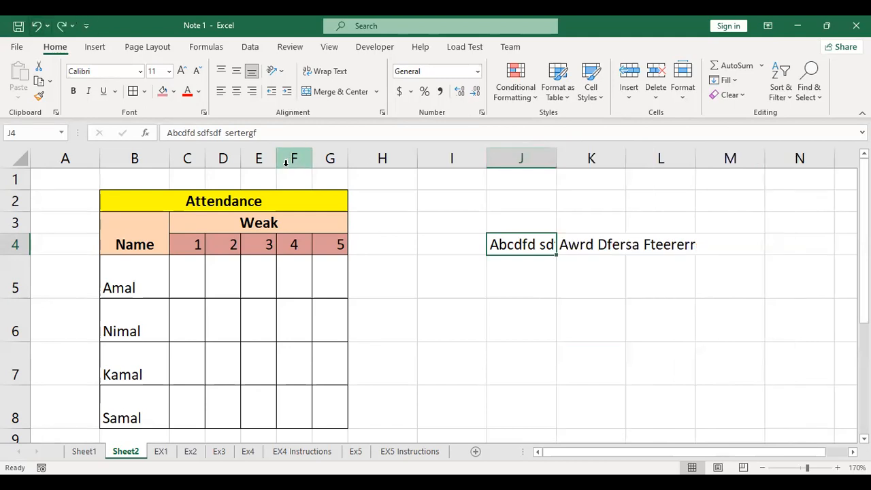
click(509, 259)
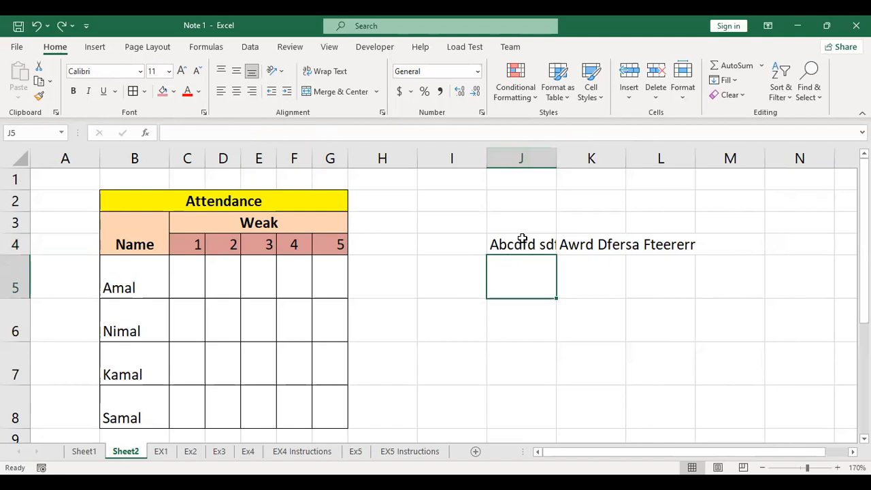
Auto-fit the widths of columns J and K to their row 4 texts.
click(522, 238)
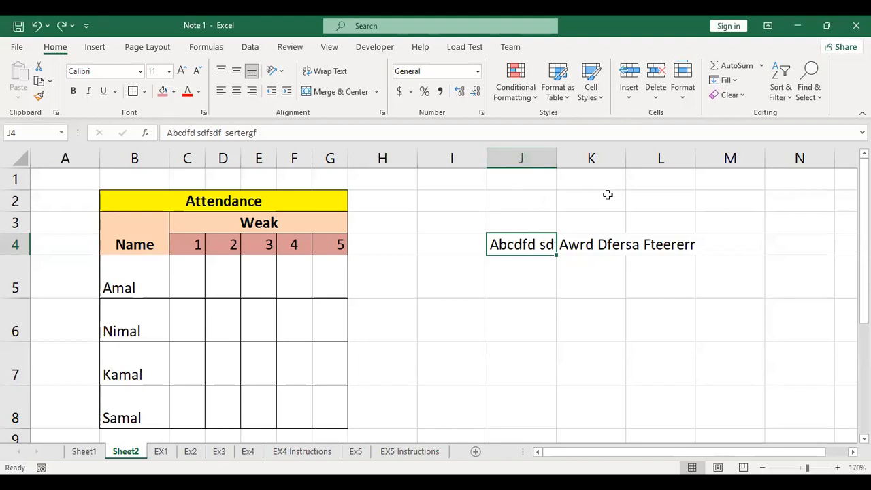
double_click(552, 158)
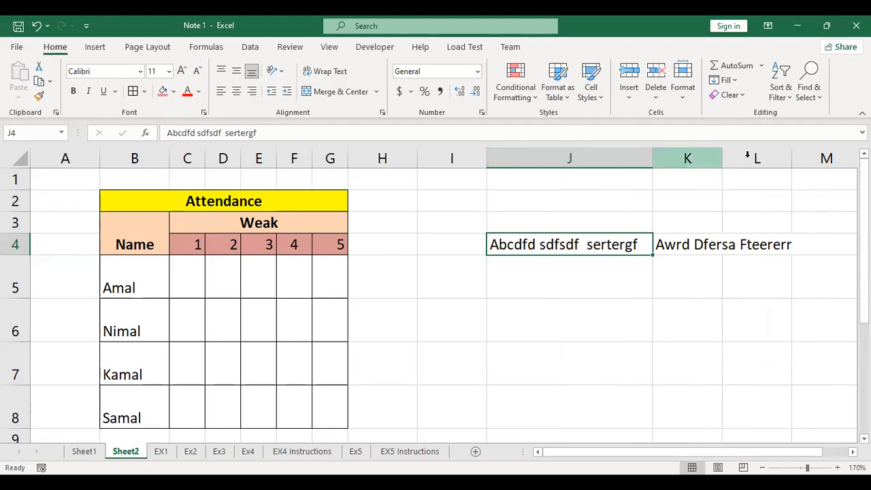
double_click(721, 153)
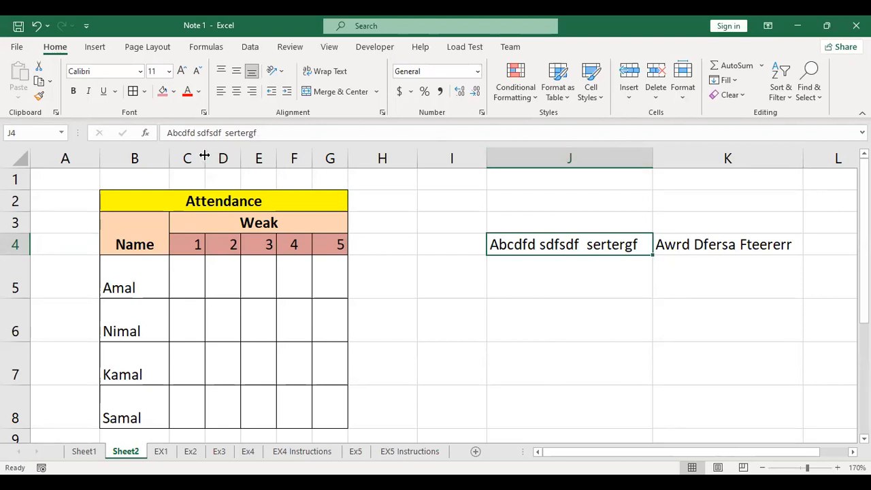
Narrow table columns C to G to fit their week numbers and reduce rows 5 to 8 to single-line height.
drag(204, 155, 253, 157)
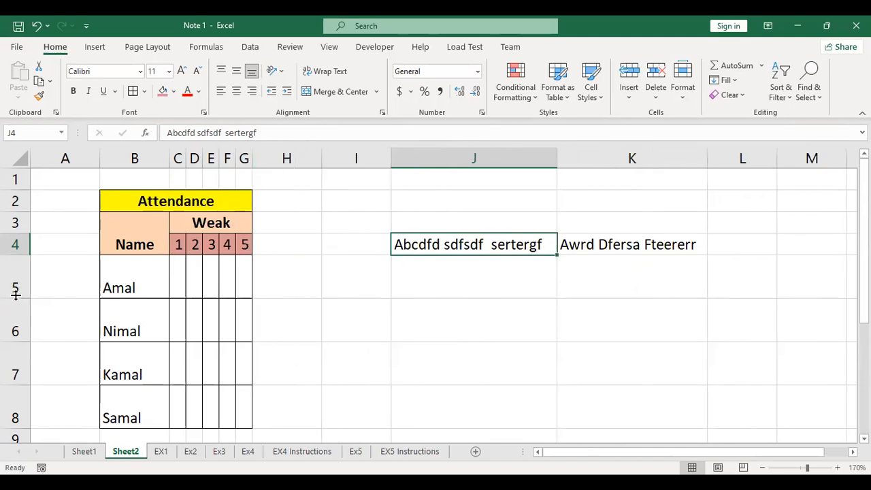
drag(16, 294, 16, 275)
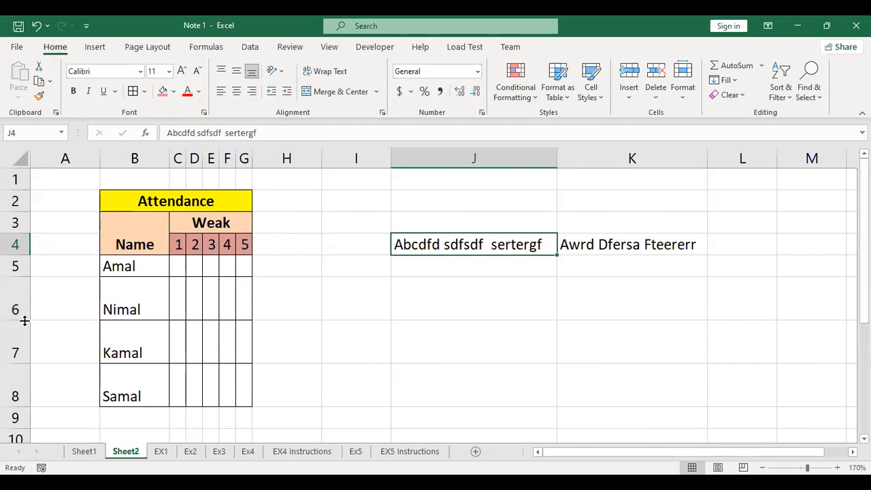
drag(24, 320, 25, 299)
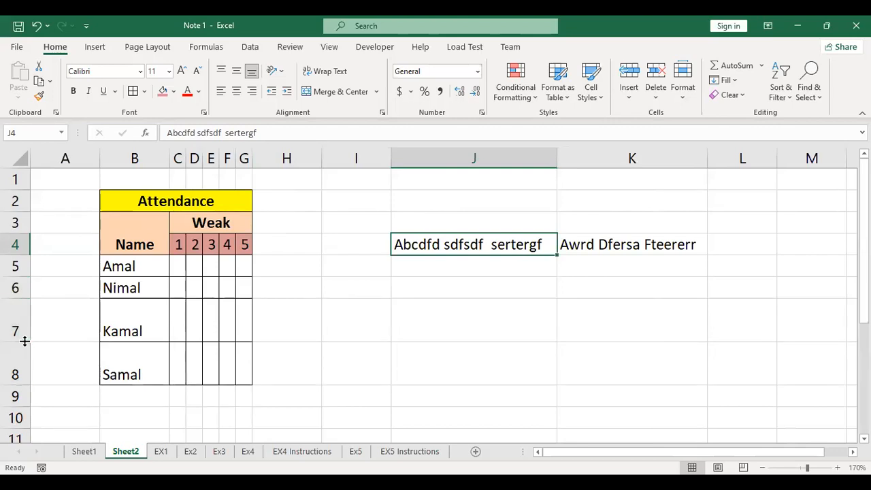
drag(24, 341, 24, 319)
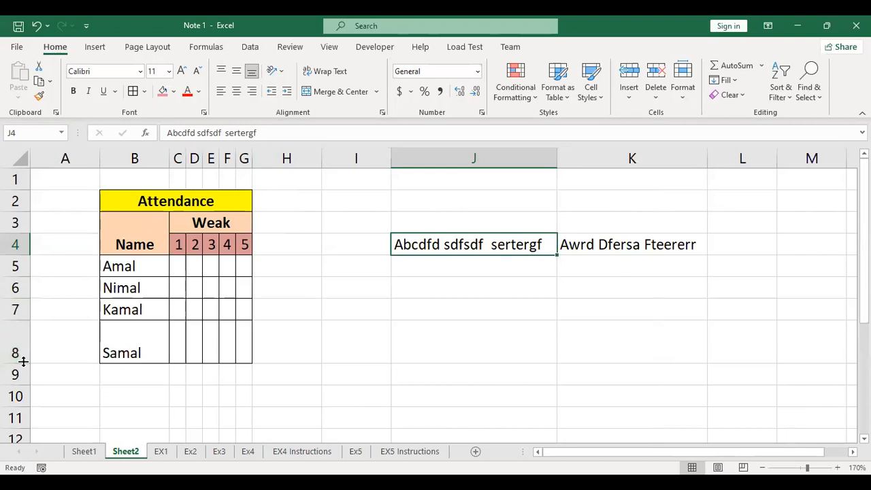
double_click(23, 362)
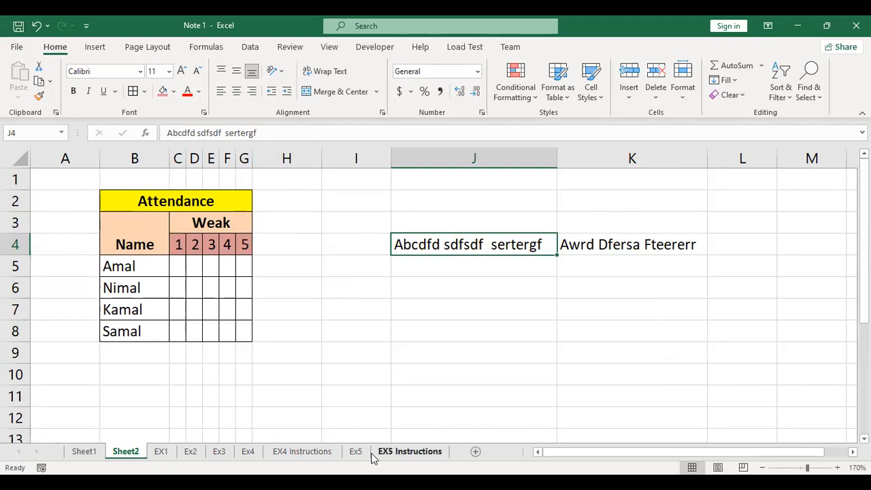
Narrow columns J and K so they are too small for their row 4 texts.
key(alt+Tab)
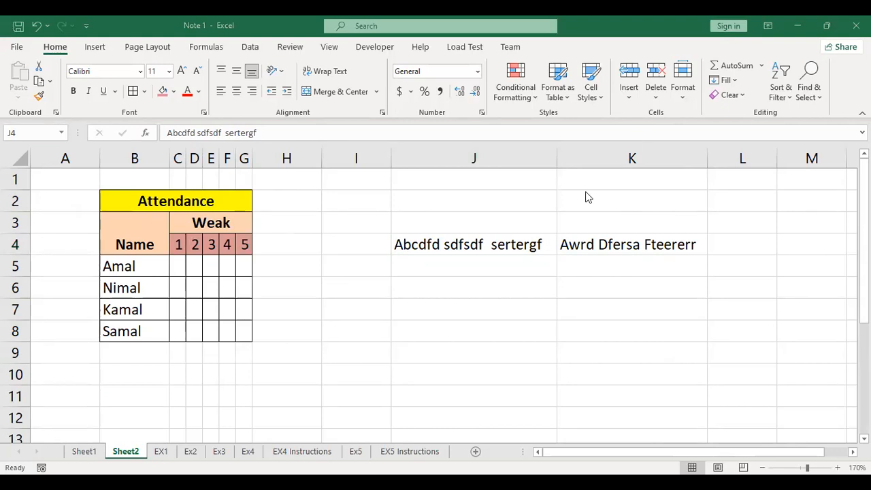
click(420, 249)
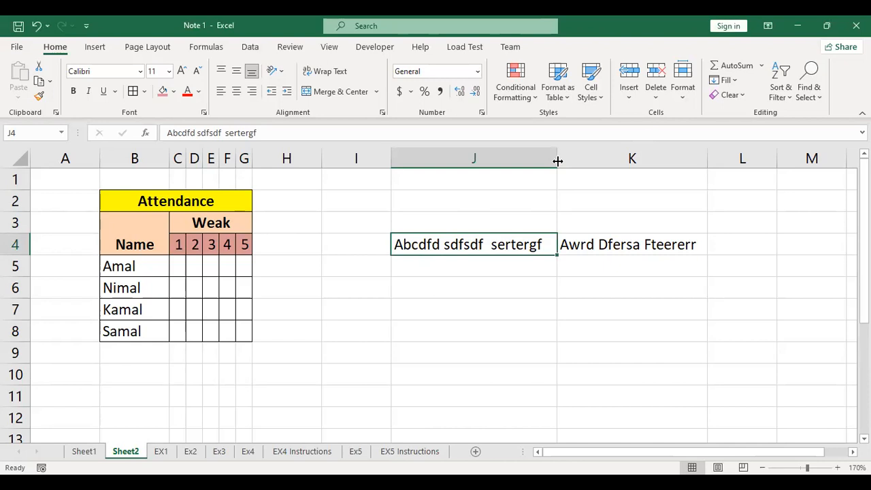
drag(557, 161, 462, 171)
drag(609, 160, 534, 163)
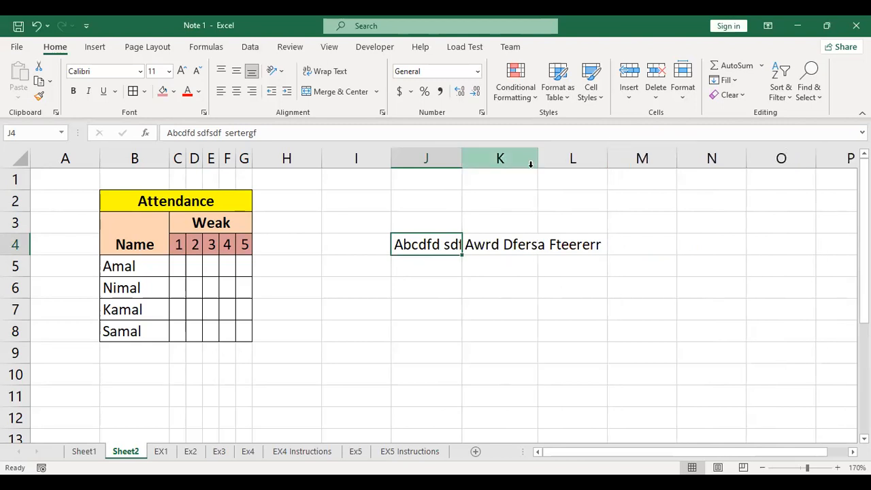
click(435, 291)
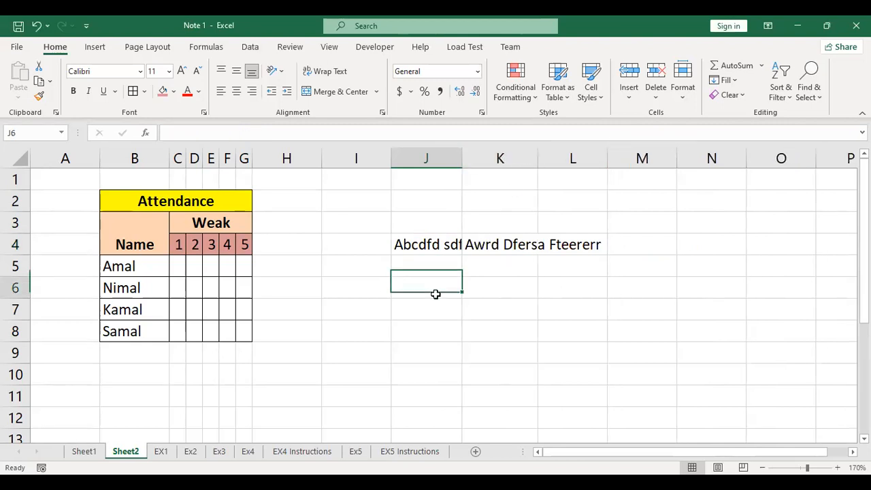
Readjust the width of column J, keeping it too narrow for the text in cell J4.
click(435, 243)
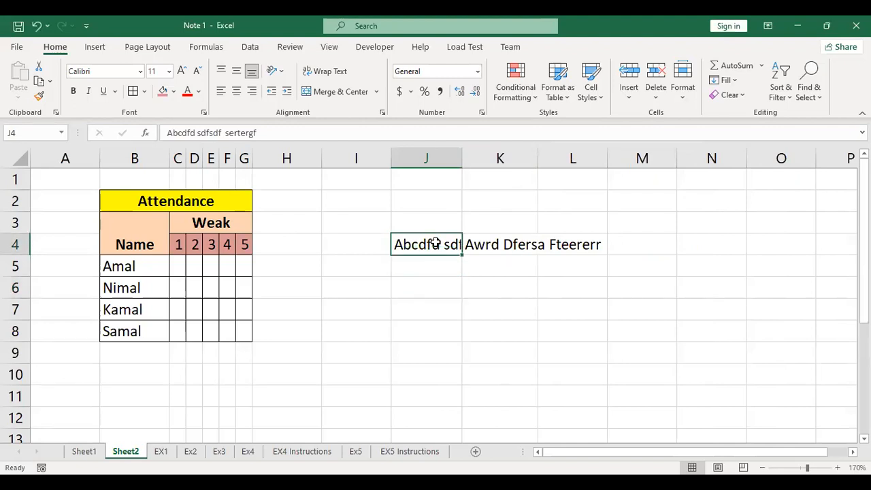
drag(462, 154, 510, 150)
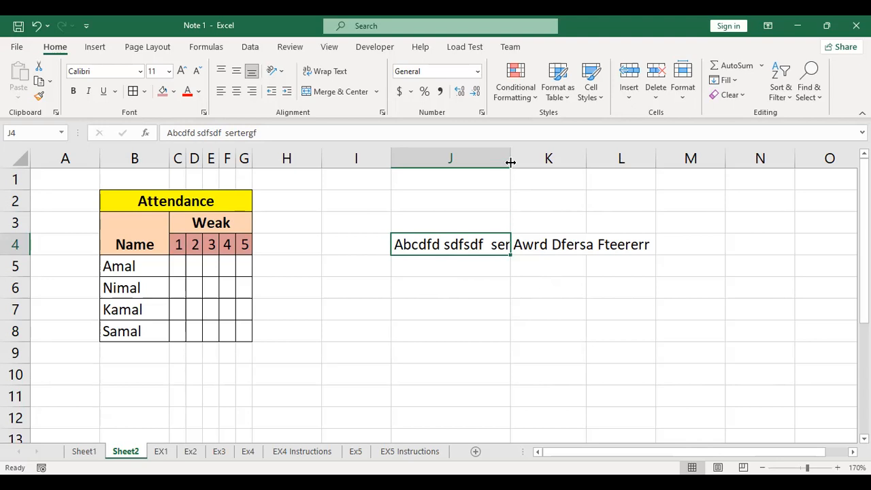
drag(510, 162, 469, 157)
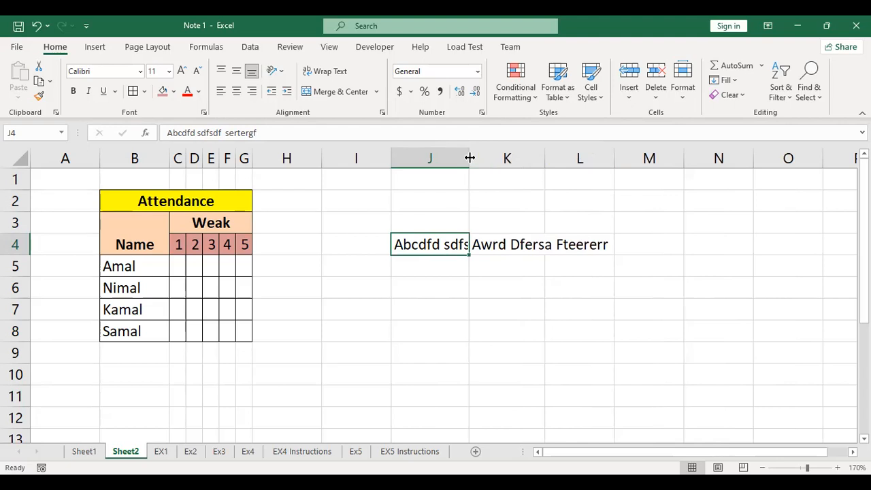
click(436, 317)
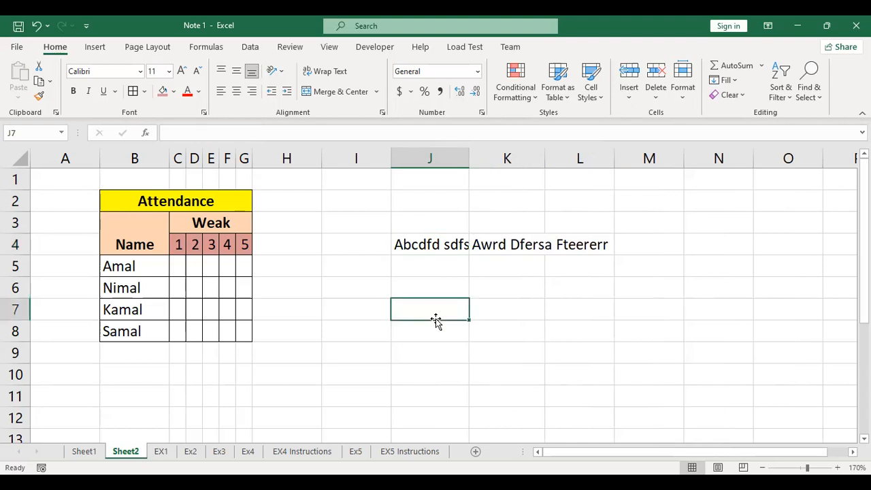
Turn on text wrapping for cell J4 and increase the height of row 4 to show all three lines.
click(434, 245)
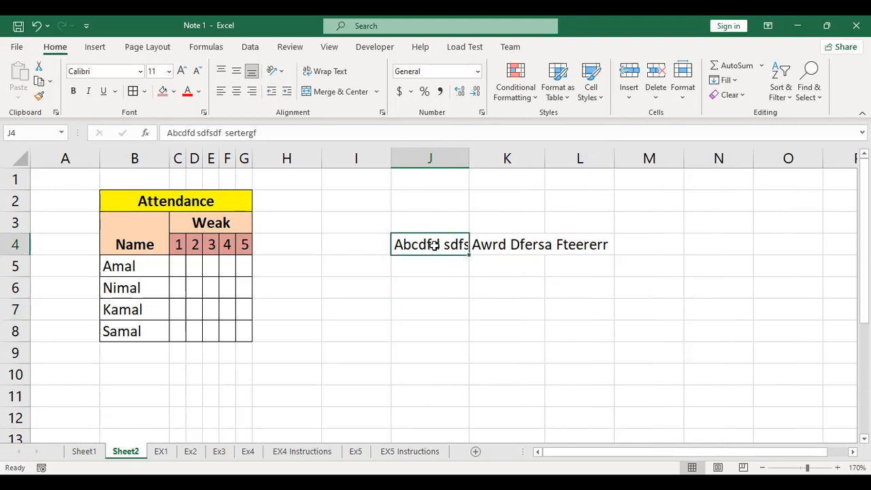
click(323, 74)
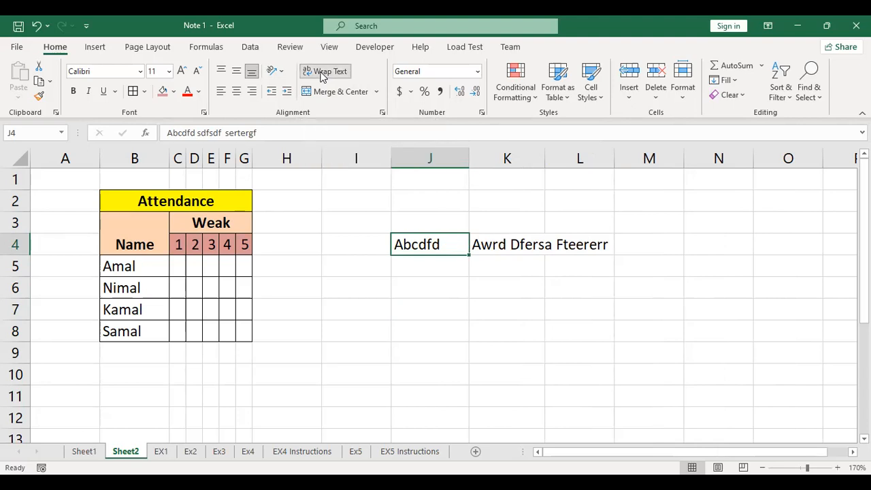
click(323, 73)
click(327, 71)
drag(29, 257, 29, 304)
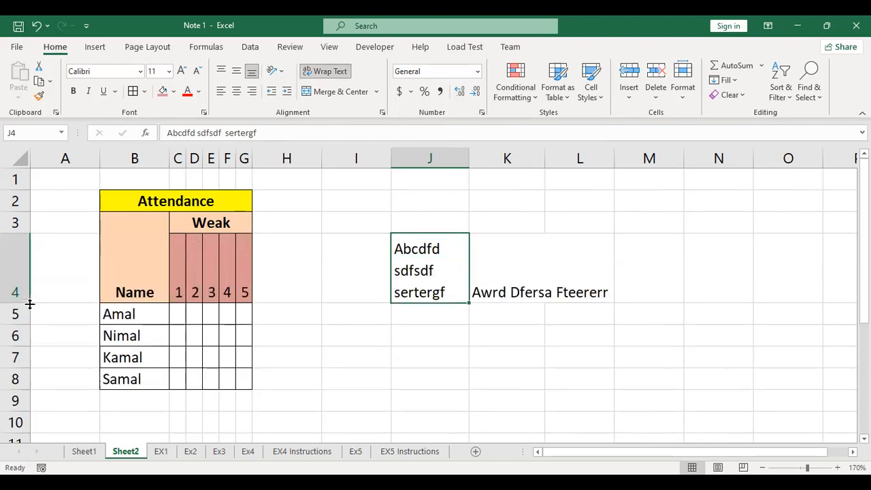
mouse_move(30, 304)
mouse_down()
mouse_move(31, 321)
mouse_move(30, 310)
mouse_up()
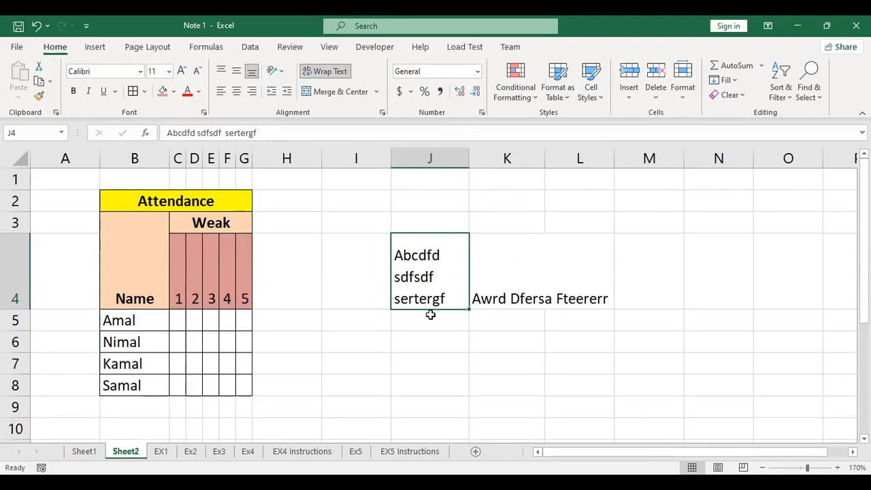
Turn on text wrapping for cell K4 and compare it with cell J4.
click(491, 277)
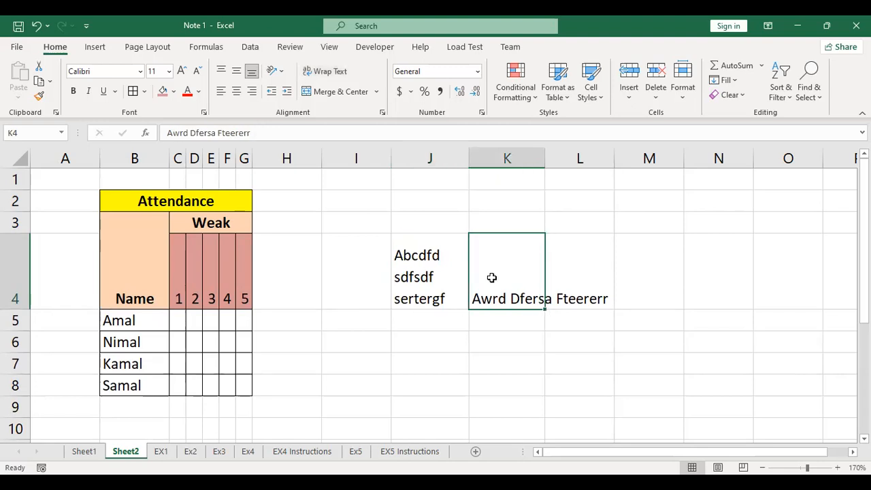
click(330, 73)
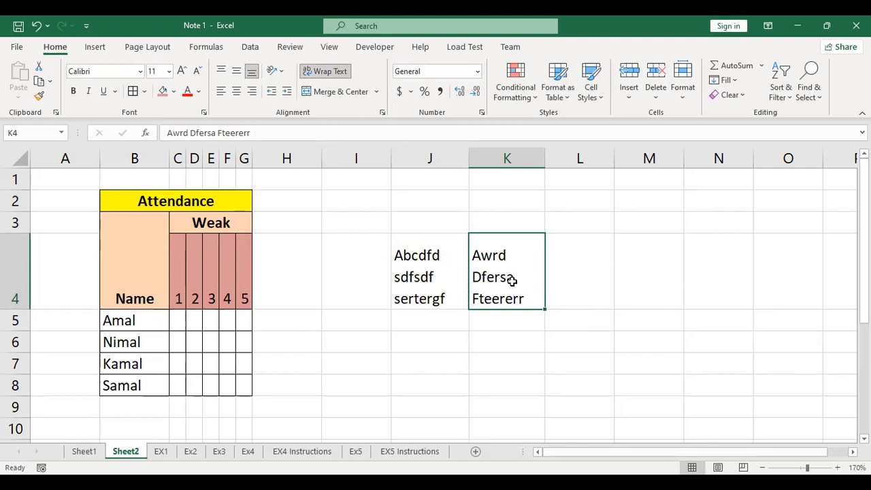
click(401, 255)
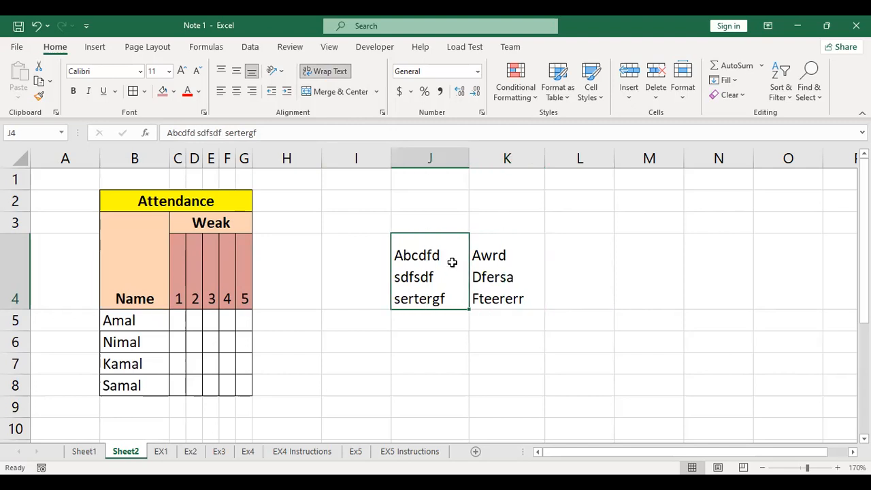
click(500, 265)
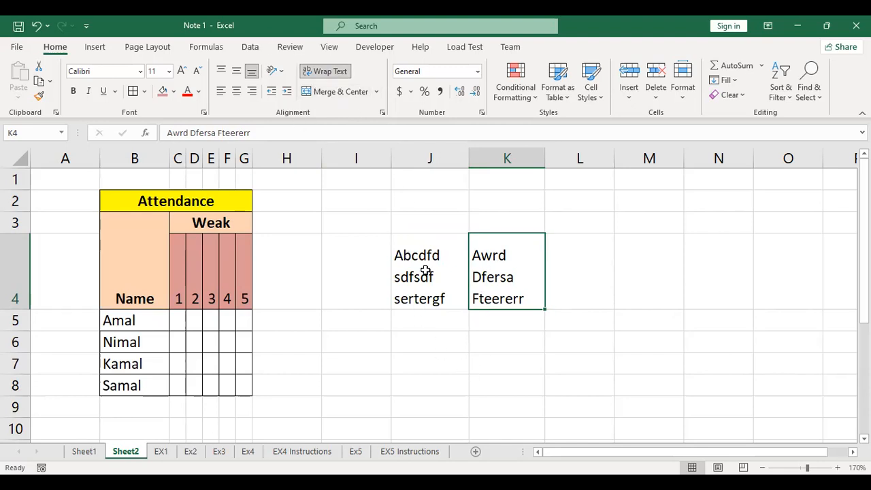
click(454, 272)
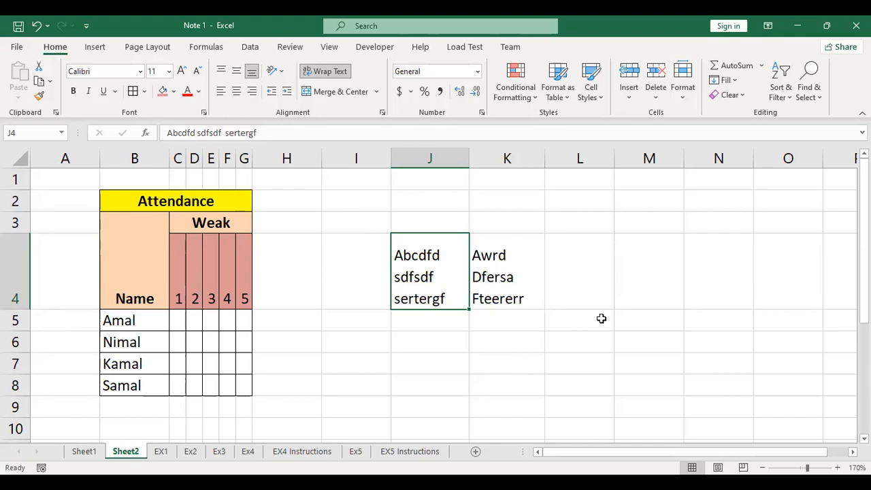
Clear cells J4:K4, and enter "ABCDE" in I4, "ERTYG" in J4 and "DFGRDF" in K4.
drag(427, 262, 508, 279)
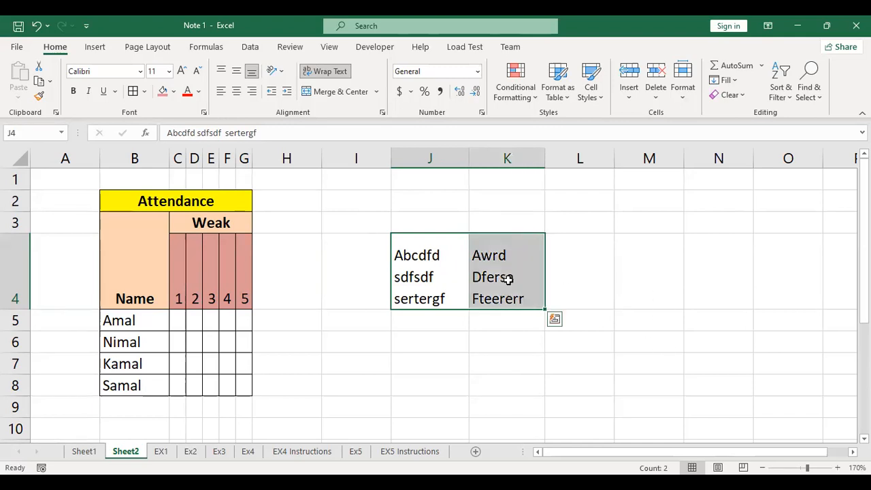
key(Delete)
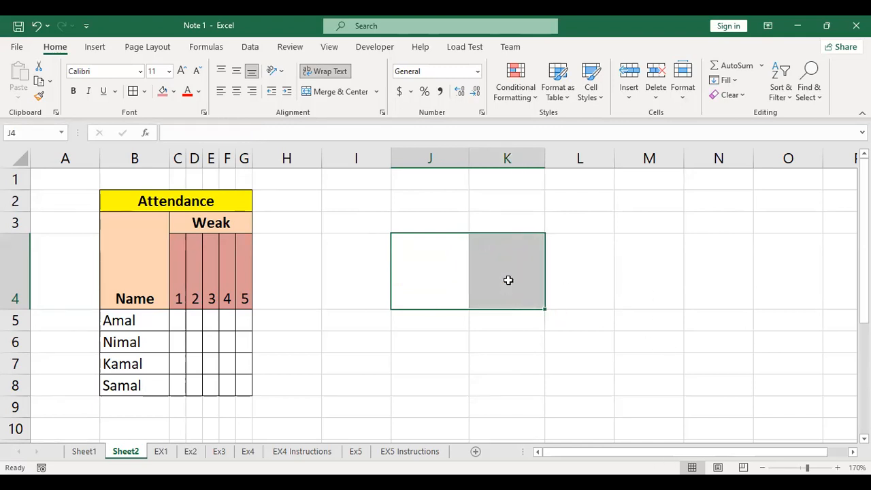
click(347, 289)
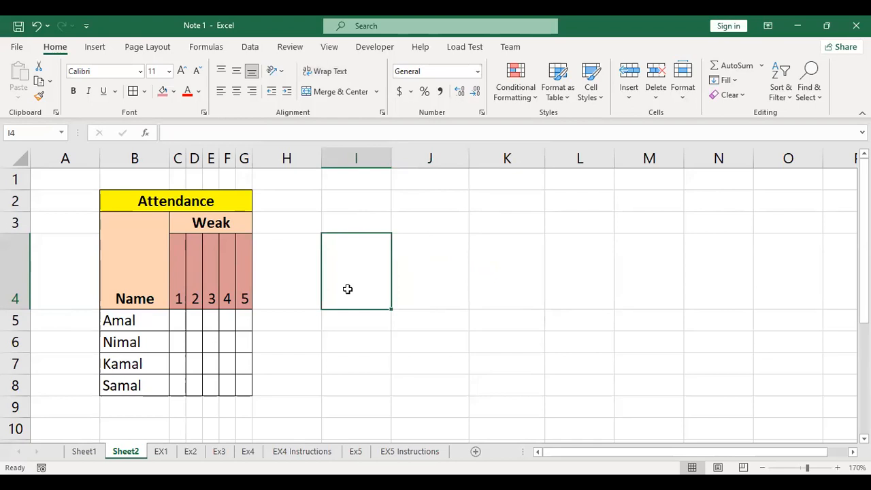
text(ABCDE)
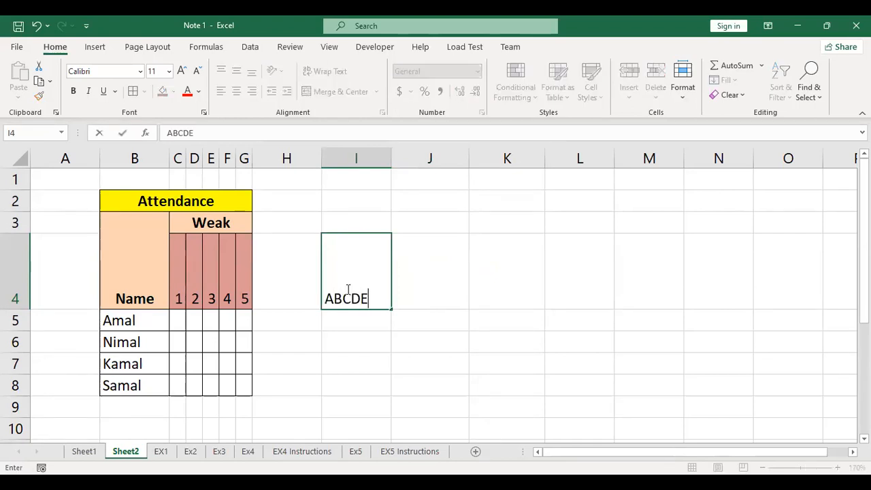
key(Tab)
text(ER)
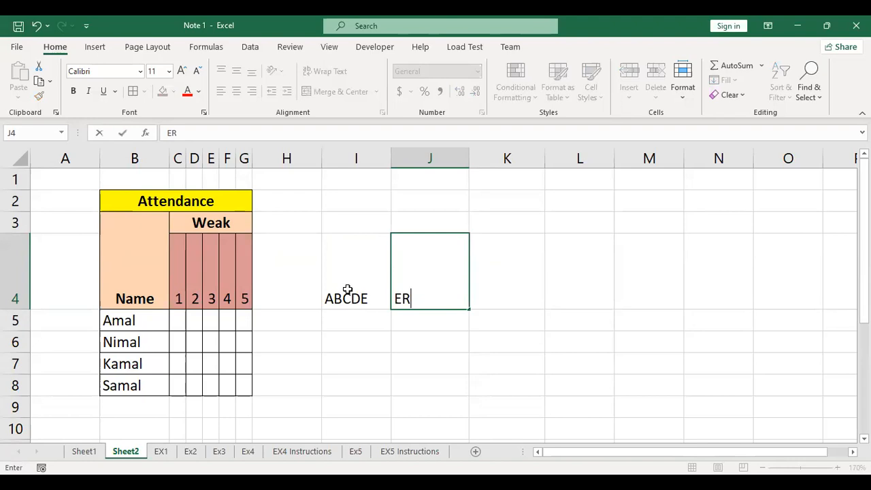
text(TYG)
click(517, 292)
text(DFGRDF)
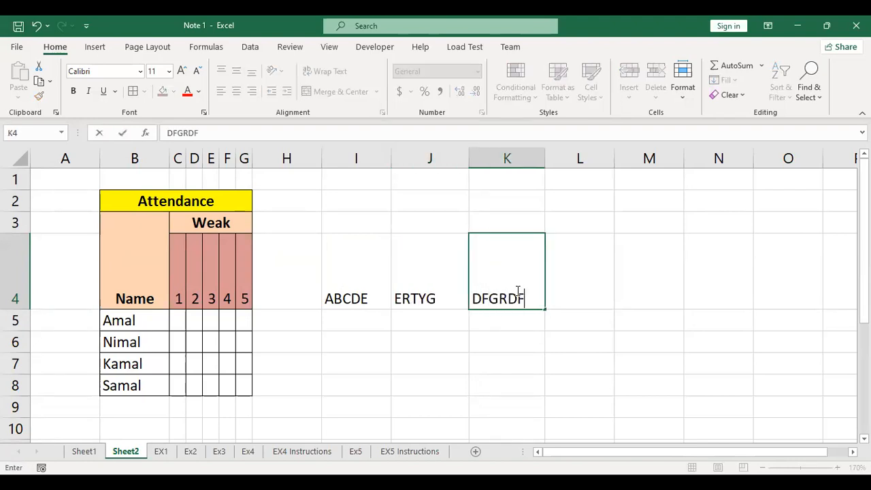
click(638, 328)
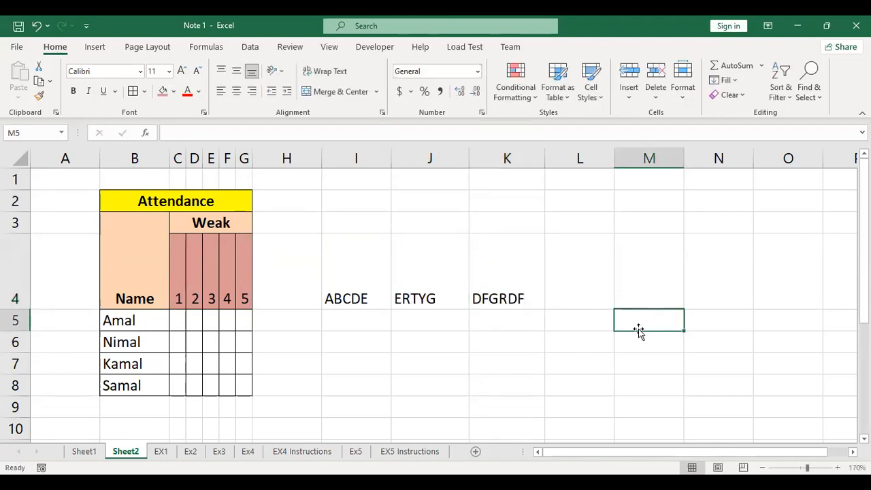
Rotate the text in cells I4:K4 up, and centre it horizontally and vertically.
click(338, 279)
shift+click(508, 292)
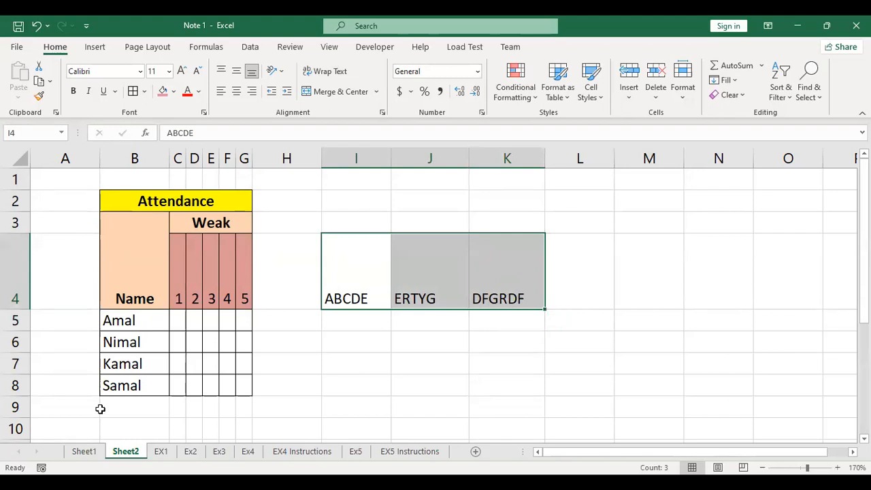
key(alt+Tab)
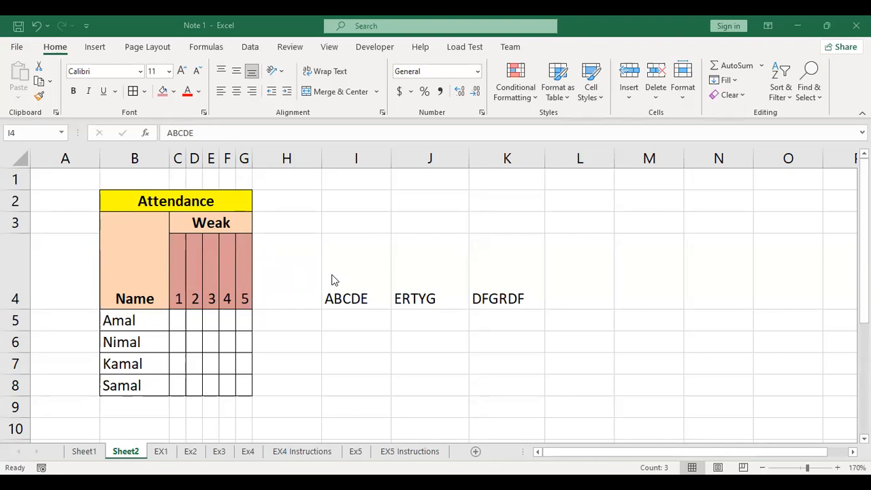
click(366, 275)
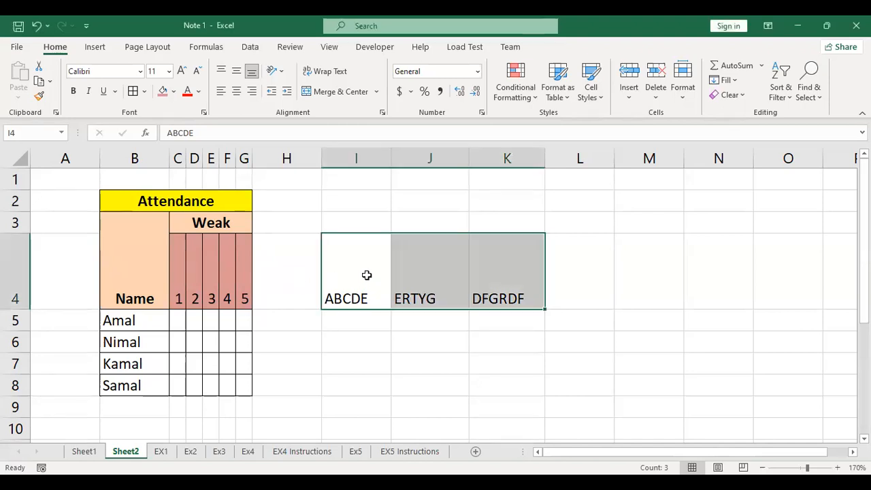
click(281, 72)
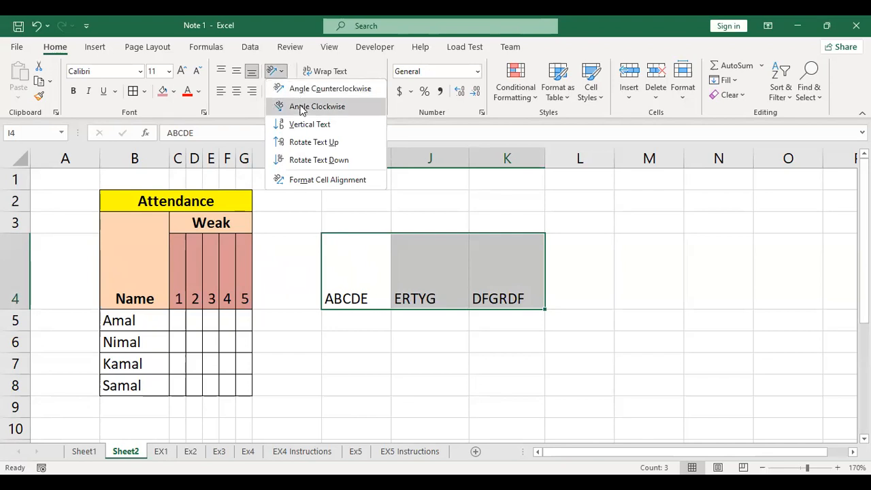
click(306, 140)
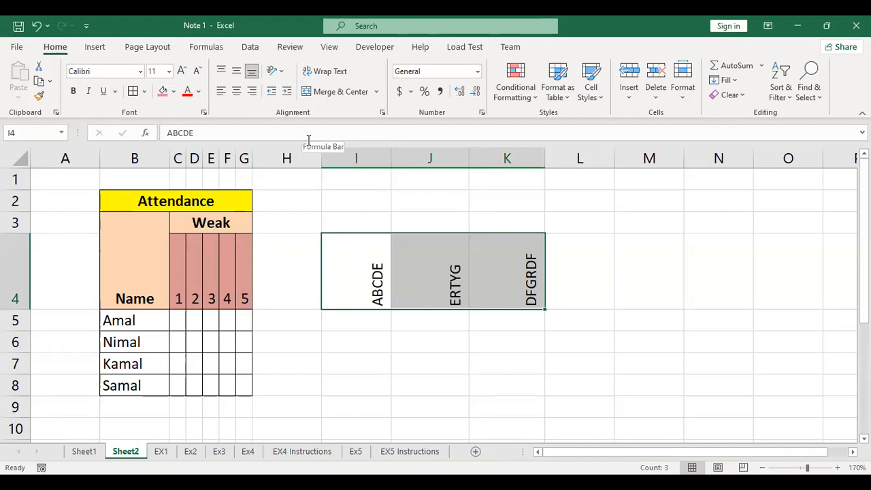
click(234, 92)
click(236, 72)
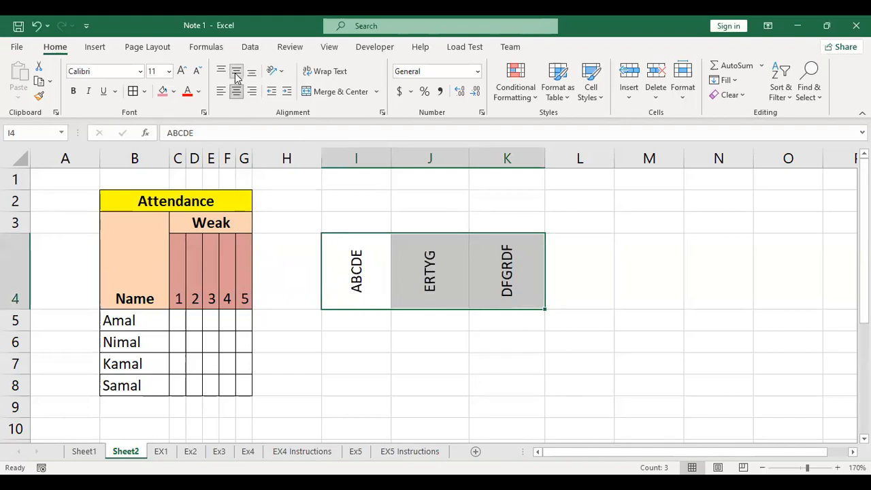
Angle the text in cells I4:K4 clockwise, and set its orientation to 4 degrees.
click(279, 72)
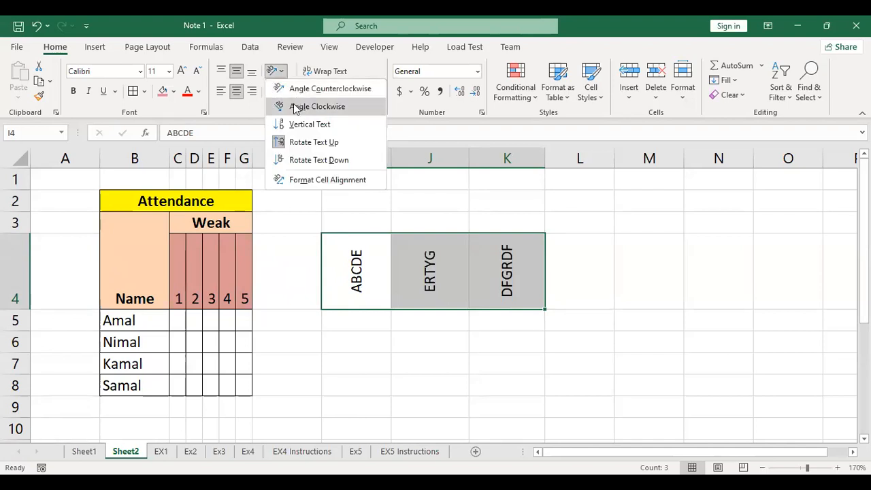
click(295, 108)
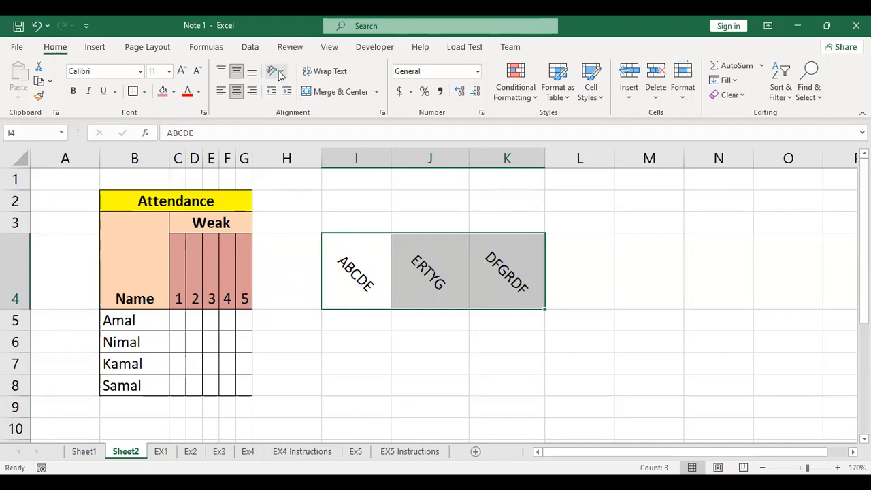
click(279, 73)
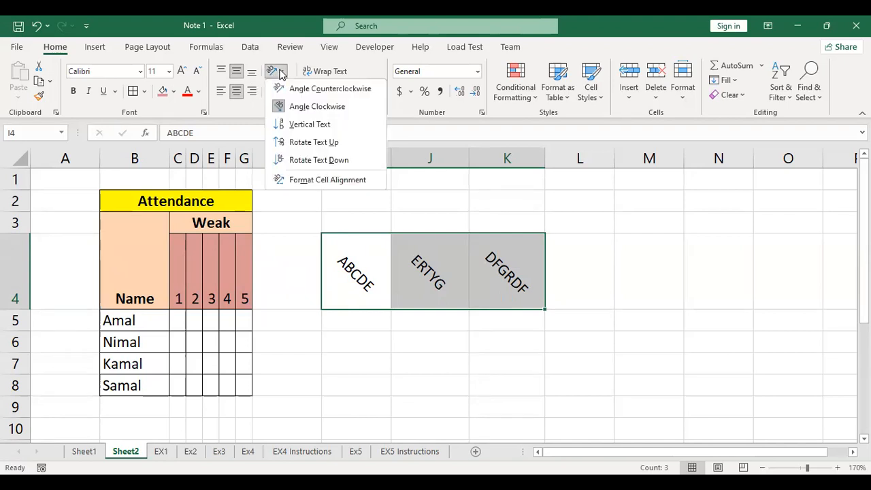
click(324, 181)
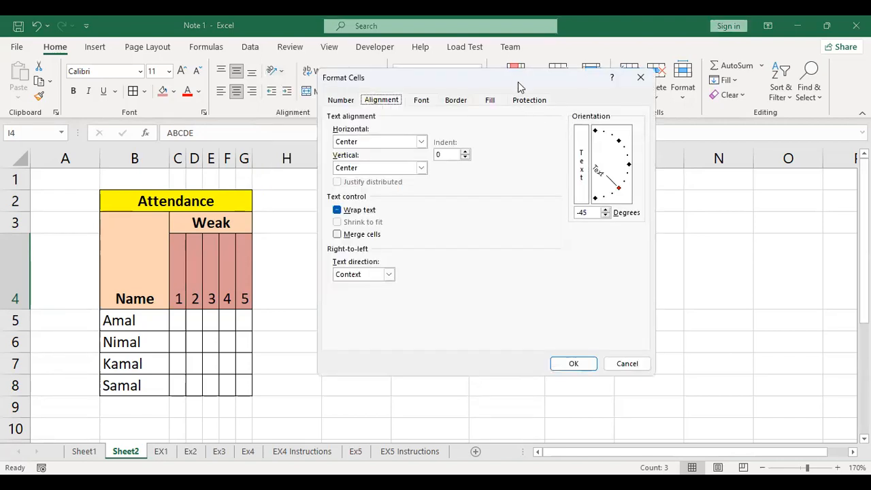
drag(517, 85, 681, 75)
click(761, 121)
drag(764, 125, 796, 155)
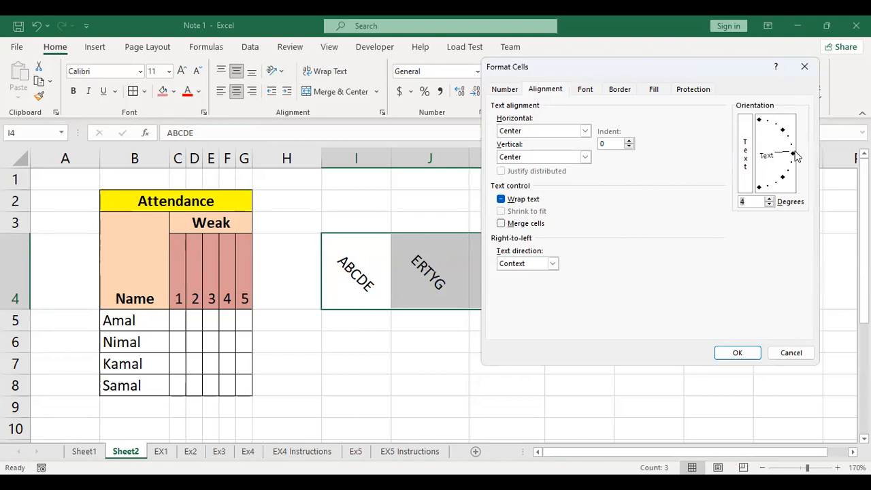
click(733, 352)
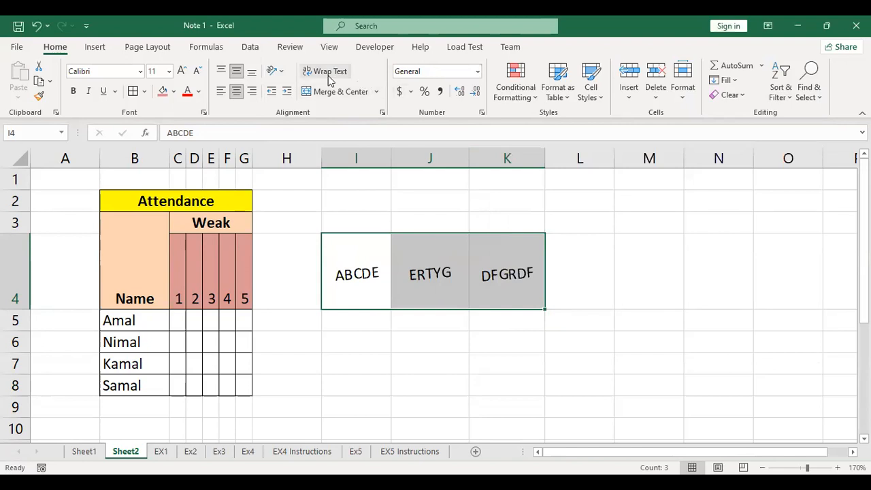
Set a custom orientation for cells I4:K4 so the text slopes steeply upward.
click(276, 71)
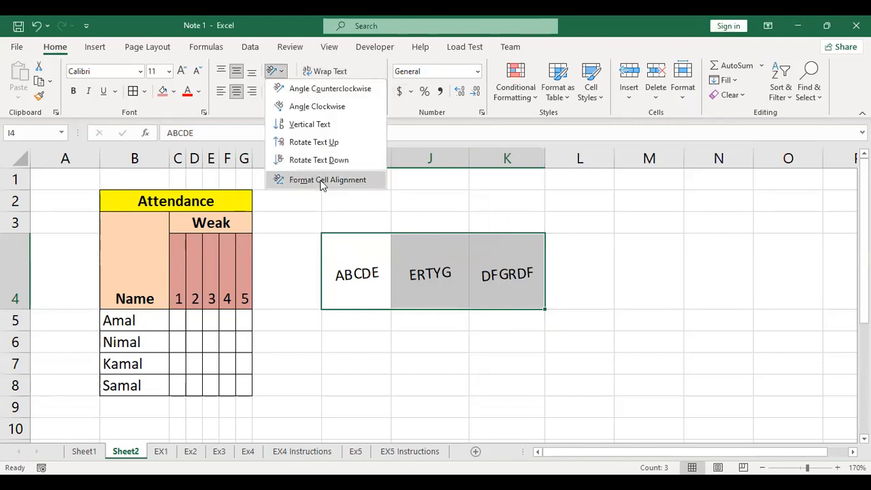
click(322, 180)
click(783, 139)
drag(783, 139, 771, 129)
click(737, 352)
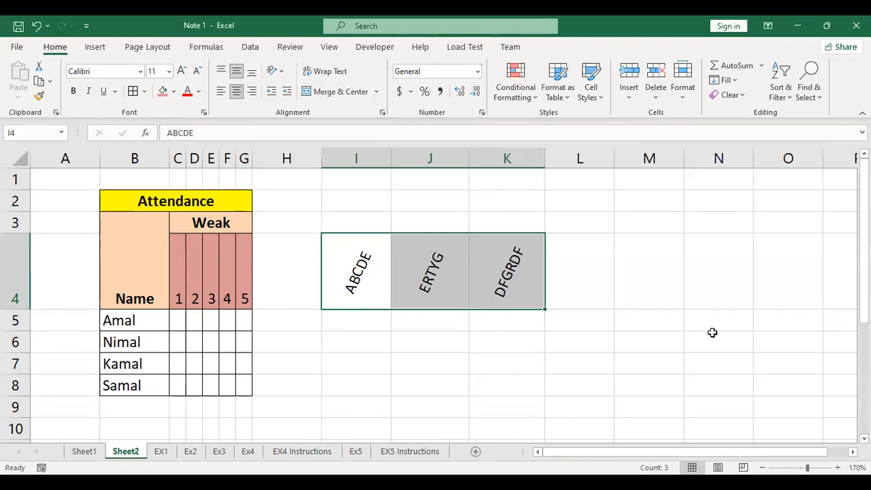
click(278, 75)
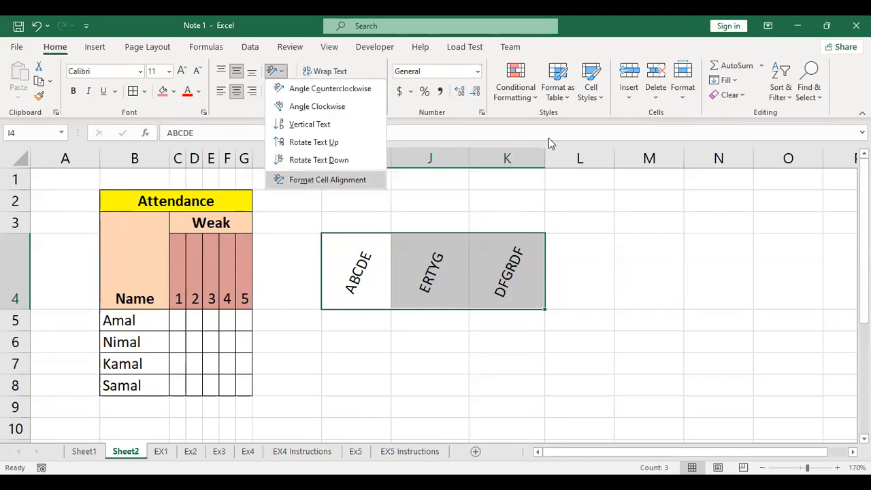
click(307, 181)
click(793, 158)
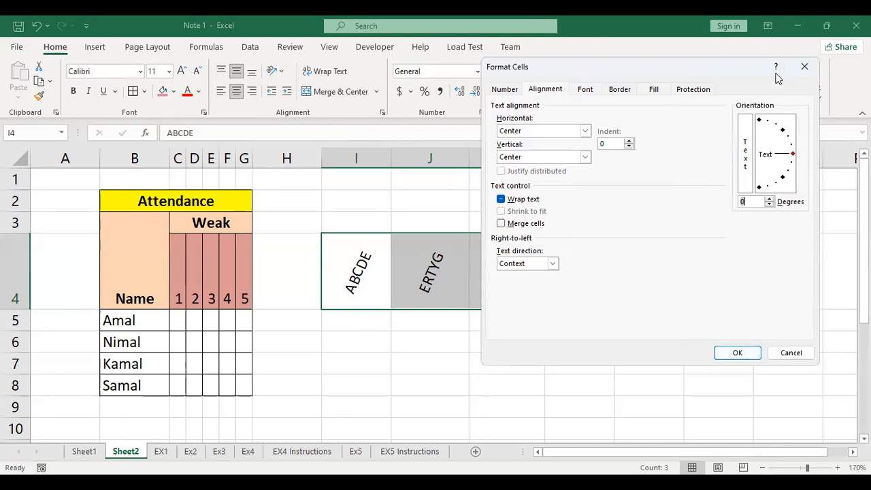
key(Escape)
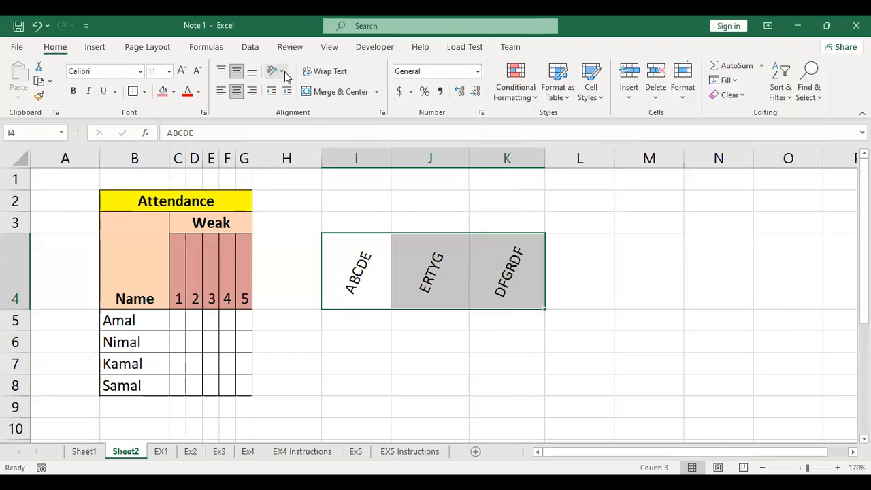
Open the text orientation options for cells I4:K4.
click(280, 72)
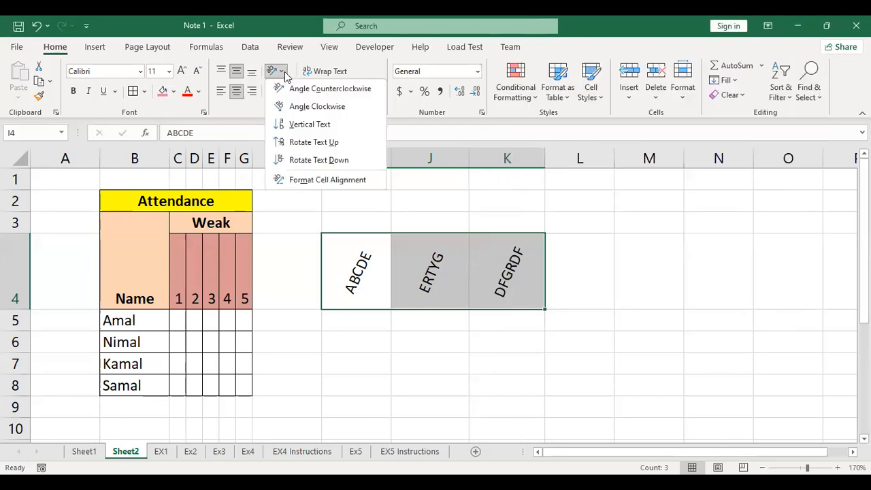
Set the text orientation of cells I4:K4 to 0 degrees in the cell alignment settings.
click(313, 179)
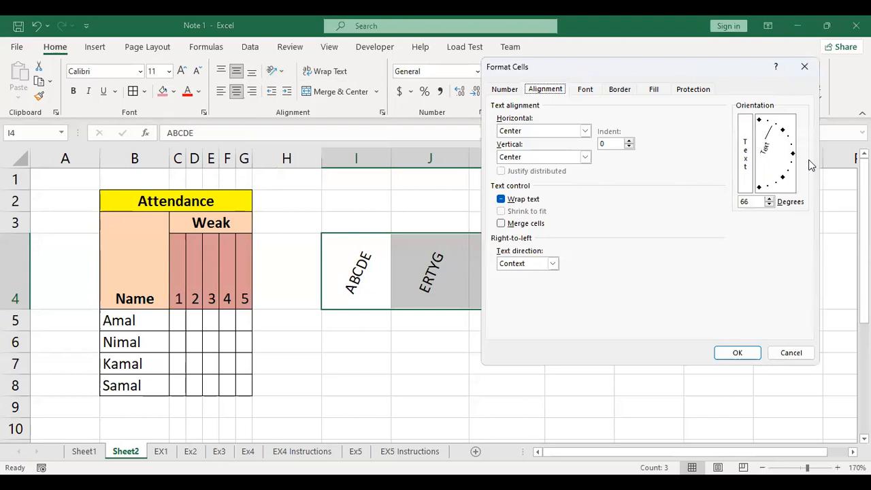
click(793, 155)
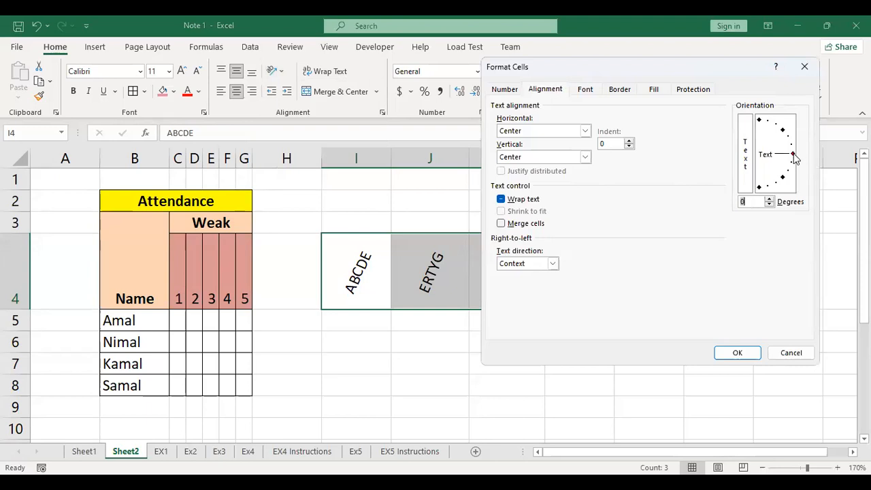
click(735, 351)
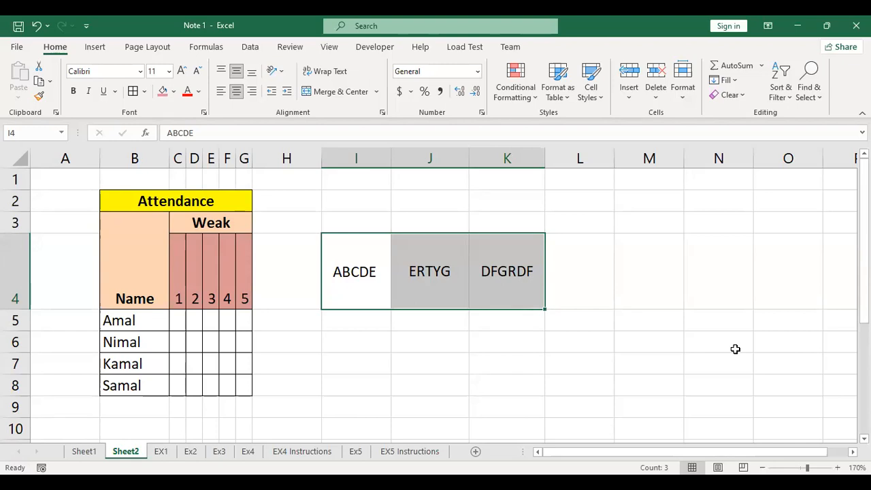
key(ctrl+v)
click(610, 264)
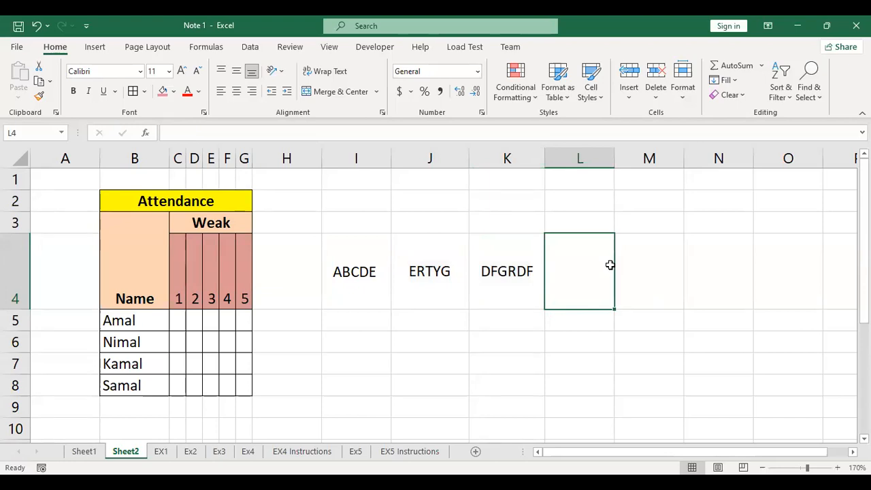
Clear all contents and formatting from the range A1:L9.
click(736, 101)
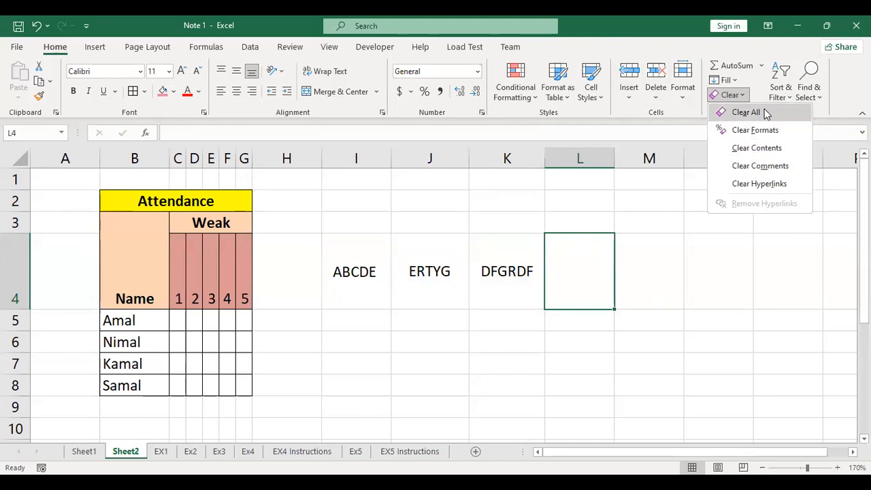
click(706, 237)
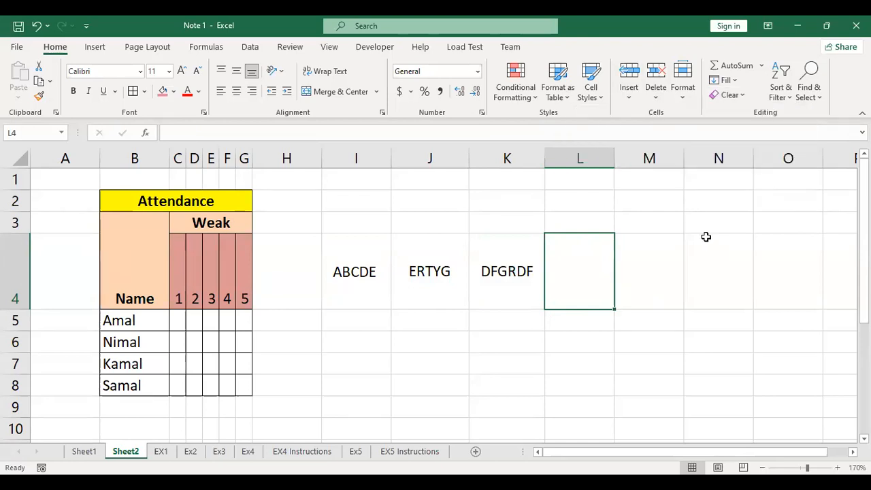
drag(72, 178, 599, 396)
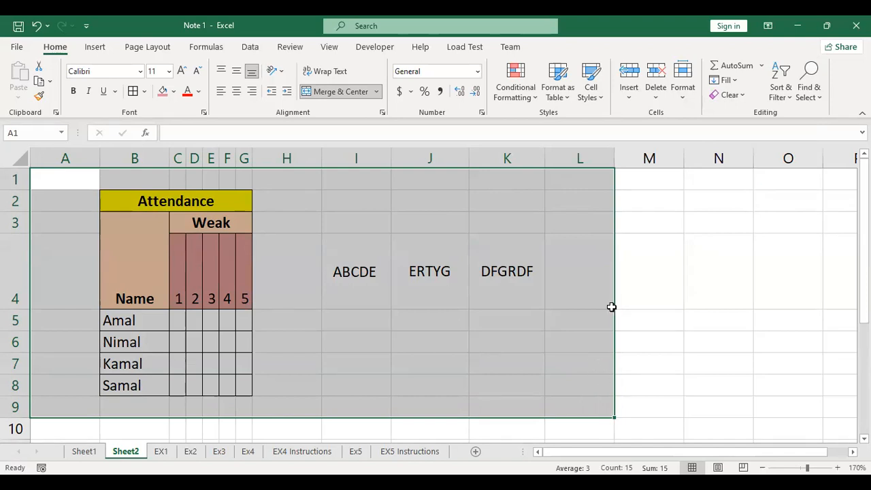
click(737, 99)
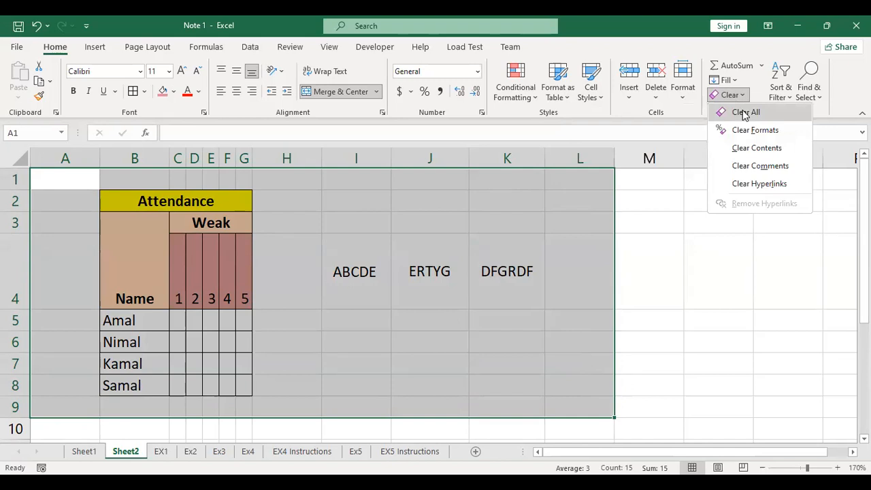
click(745, 113)
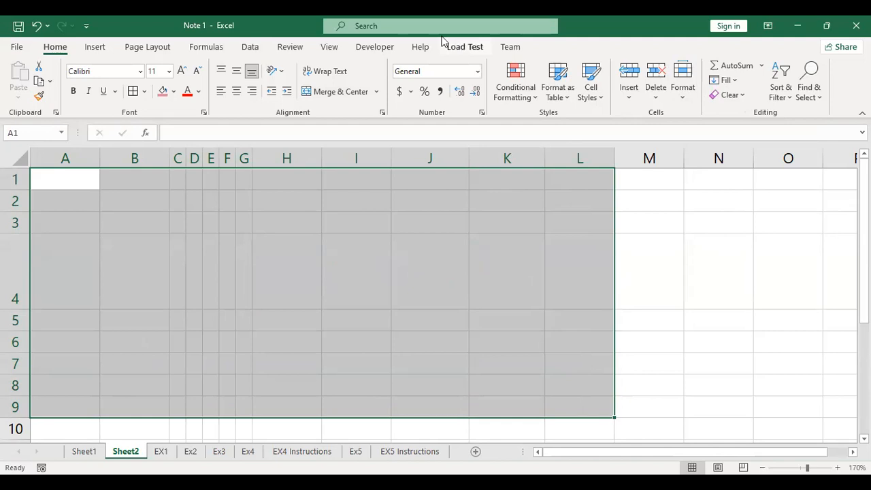
Undo the full clearing of the range A1:L9 and deselect the range.
click(35, 26)
click(36, 26)
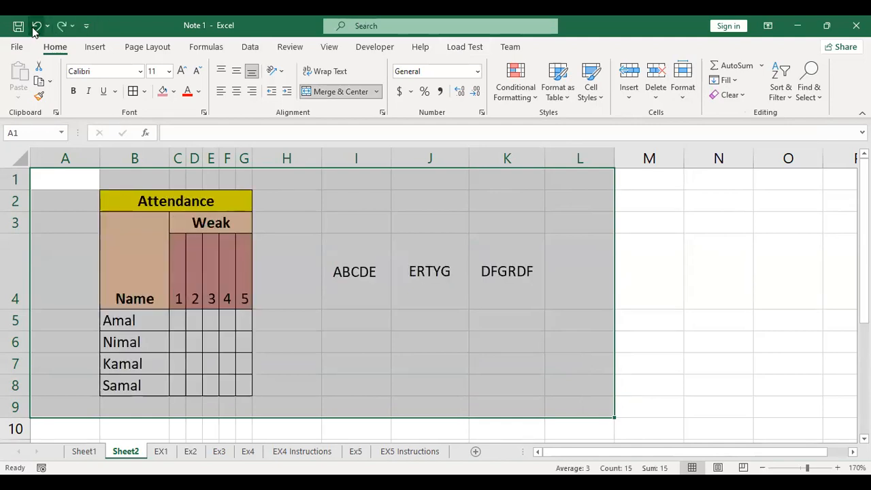
click(289, 207)
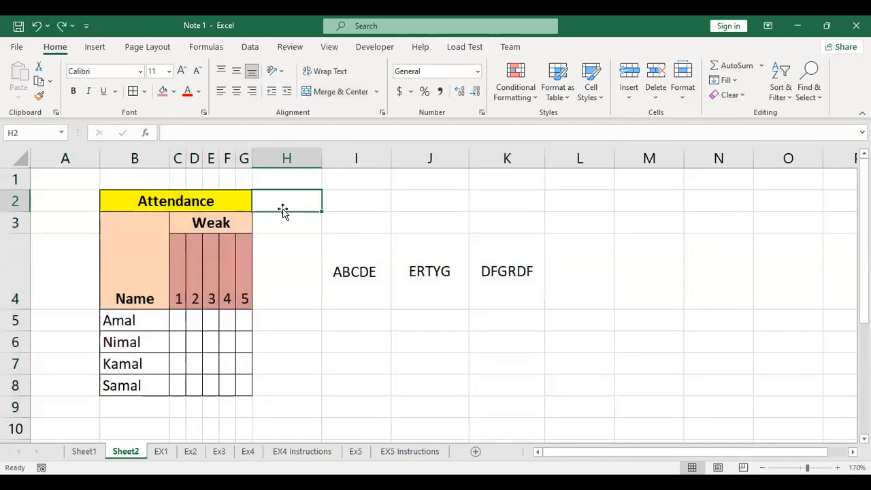
Clear only the formatting of the attendance table's header cells B2:G4, and undo that clearing.
drag(137, 203, 193, 308)
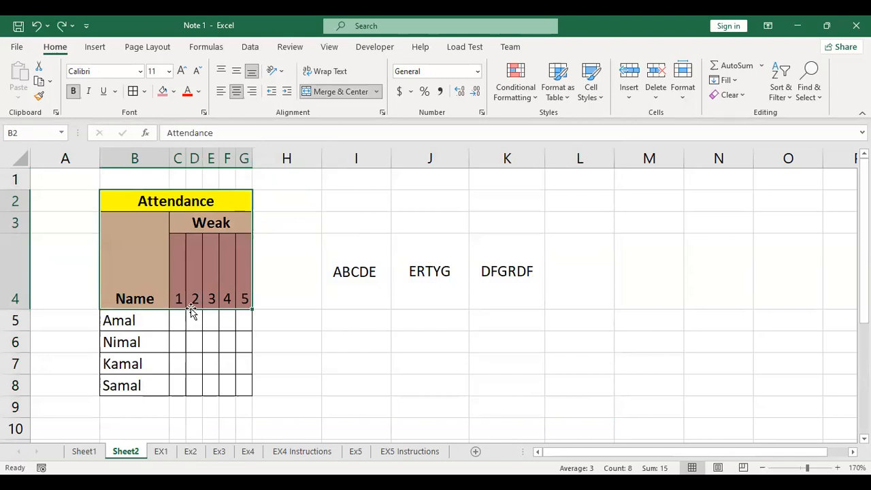
click(741, 95)
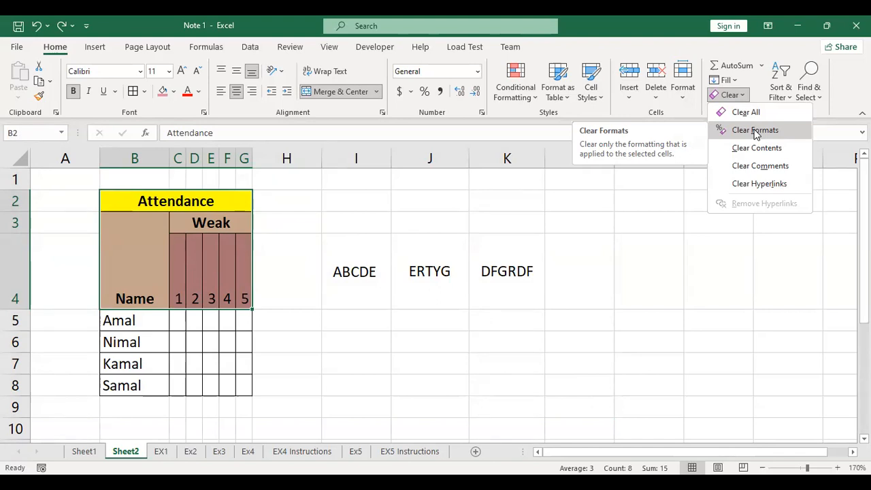
click(755, 132)
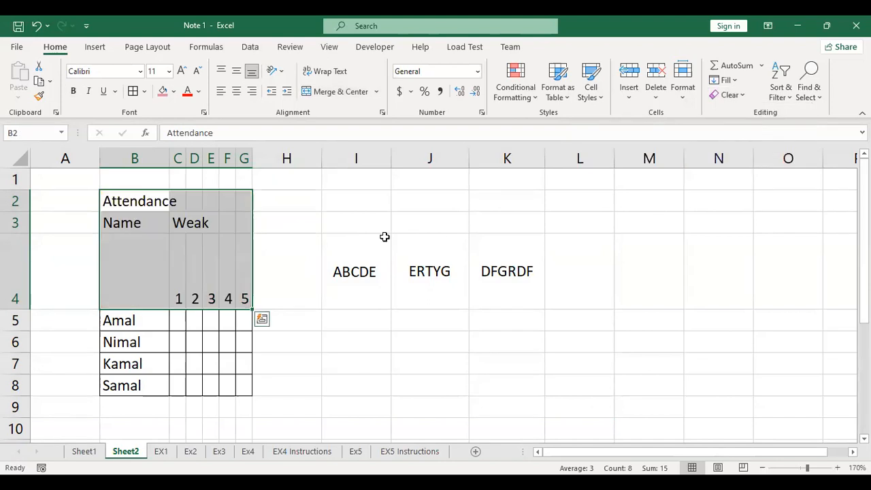
click(331, 275)
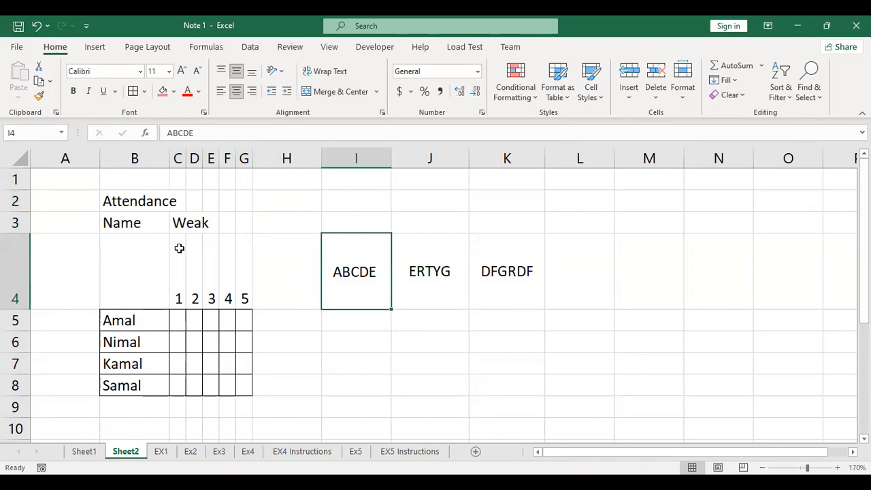
click(37, 26)
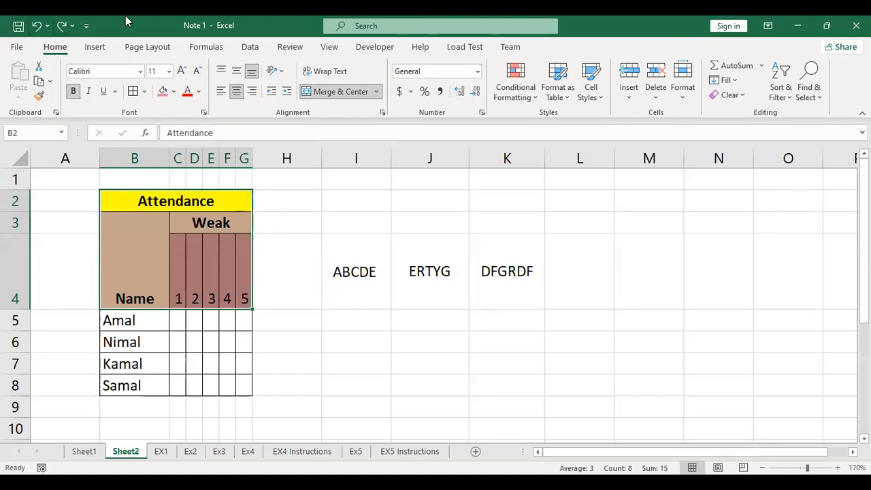
Clear only the contents of the header cells B2:G4, and do the same for the whole table B2:G8.
click(738, 95)
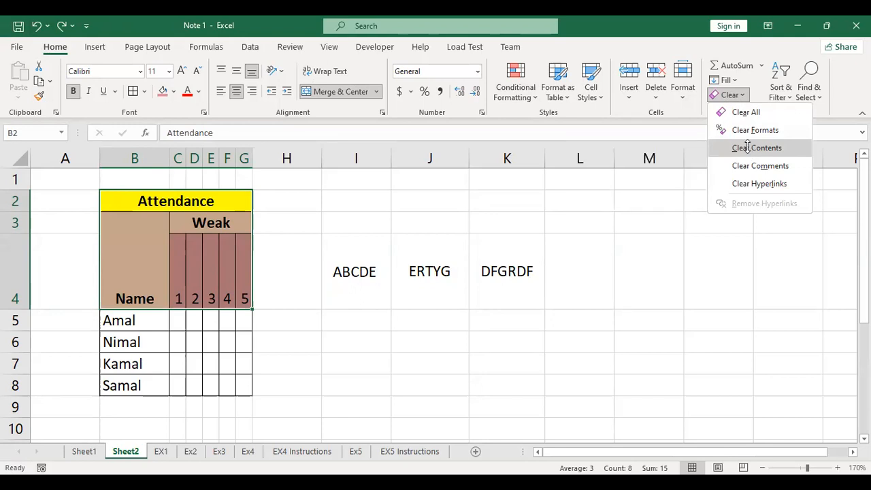
click(750, 149)
drag(121, 320, 198, 383)
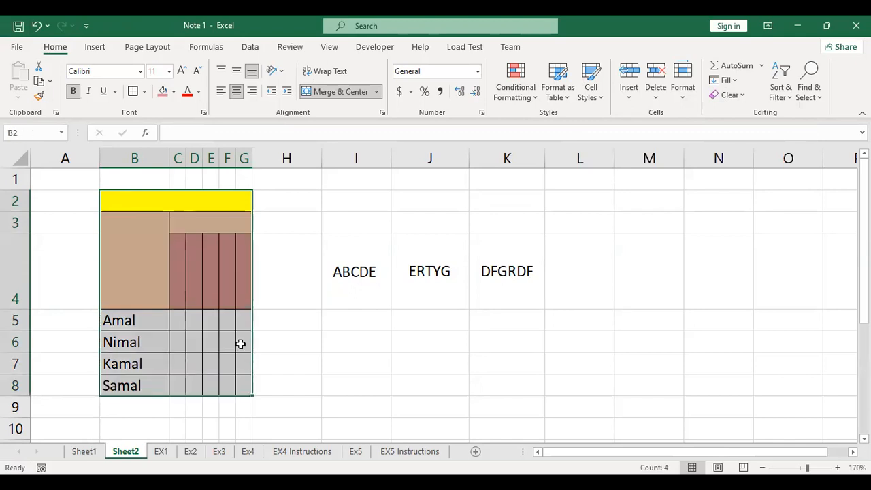
click(729, 95)
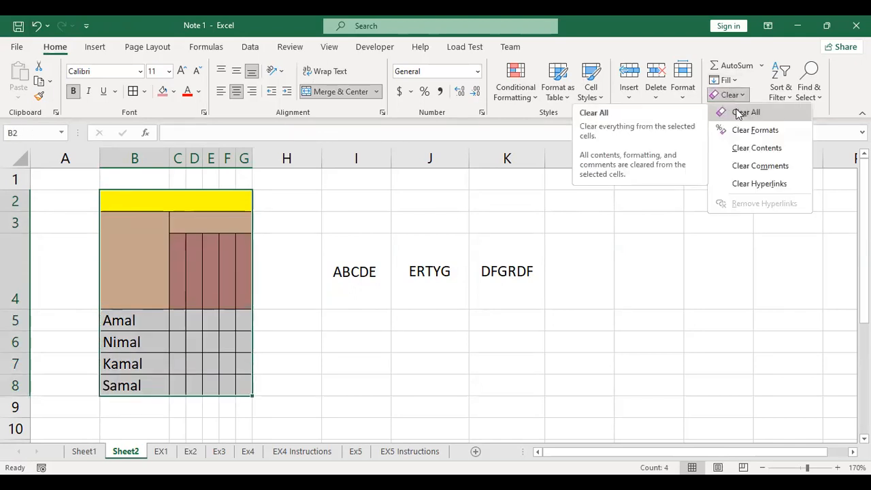
click(746, 146)
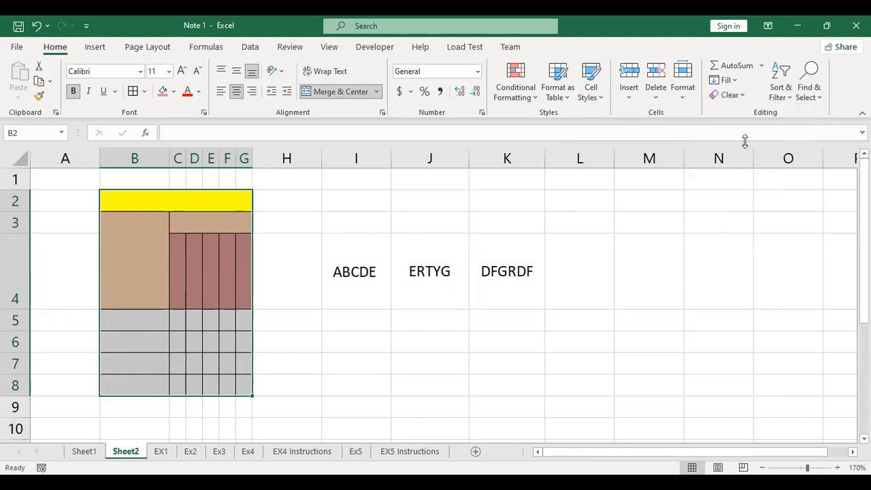
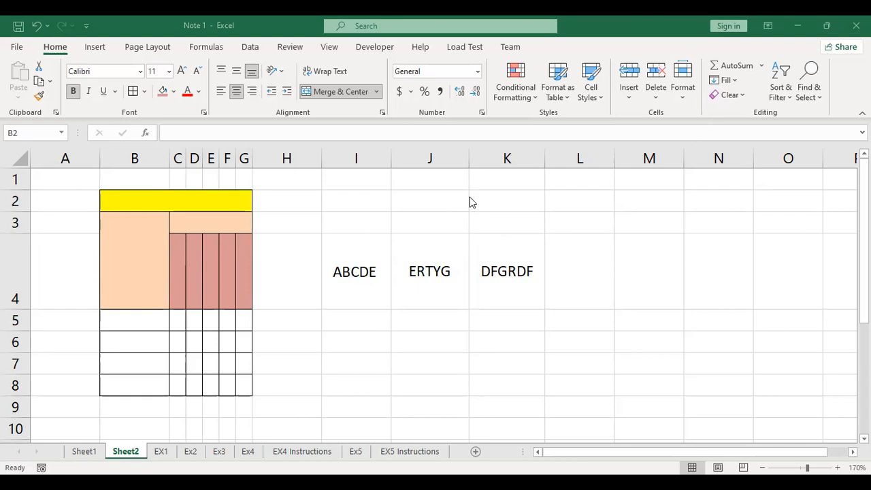
Undo the content clearings and the orientation change of I4:K4, and redo only the orientation change.
click(34, 26)
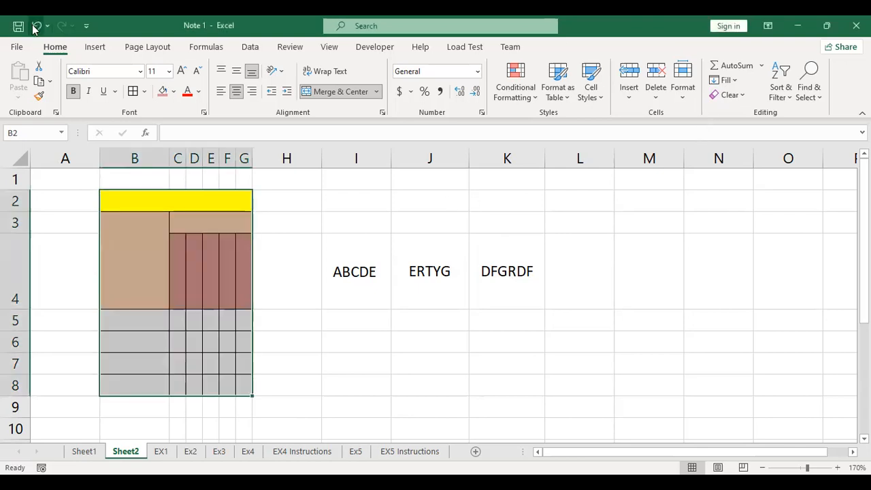
click(35, 26)
click(35, 26)
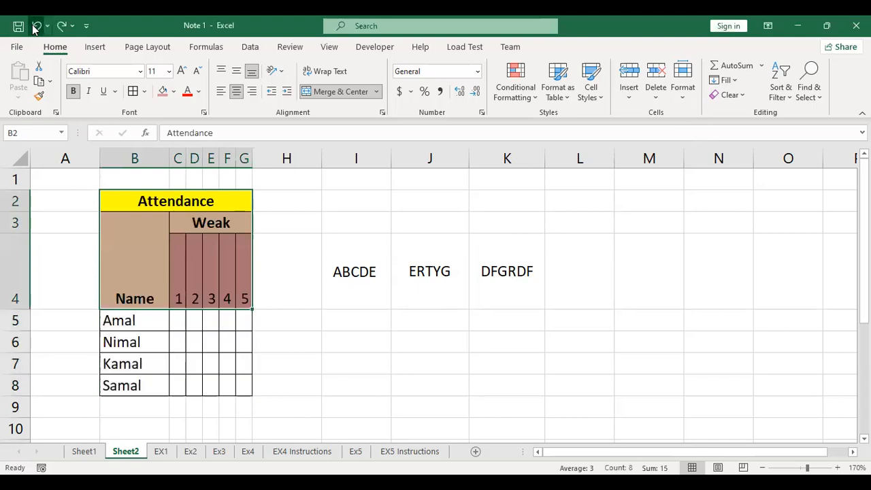
click(35, 26)
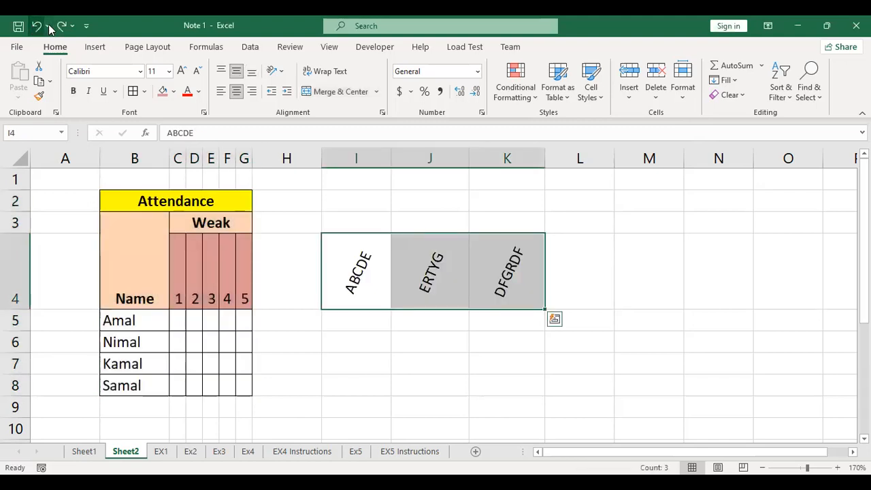
click(61, 25)
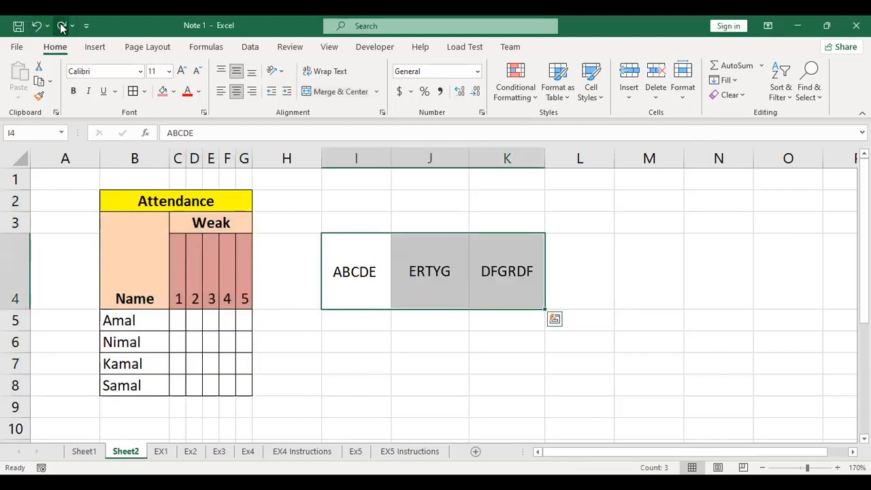
click(327, 207)
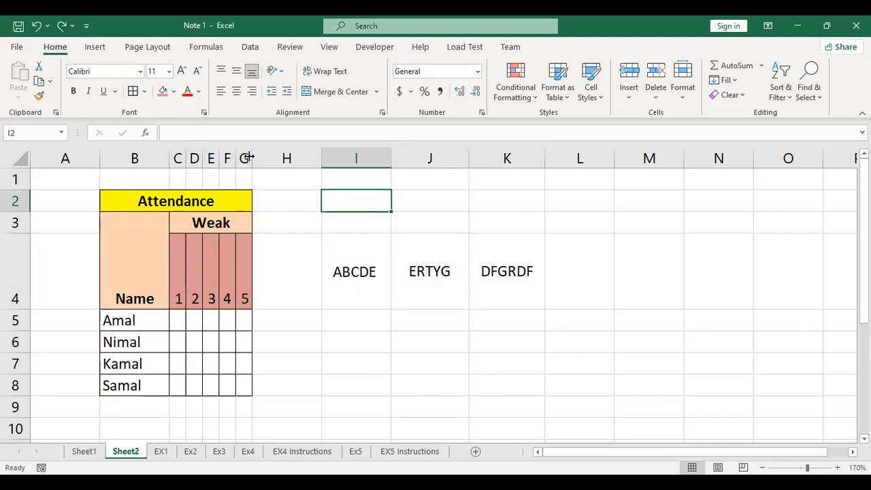
Angle the text in cell I4 counterclockwise.
click(345, 272)
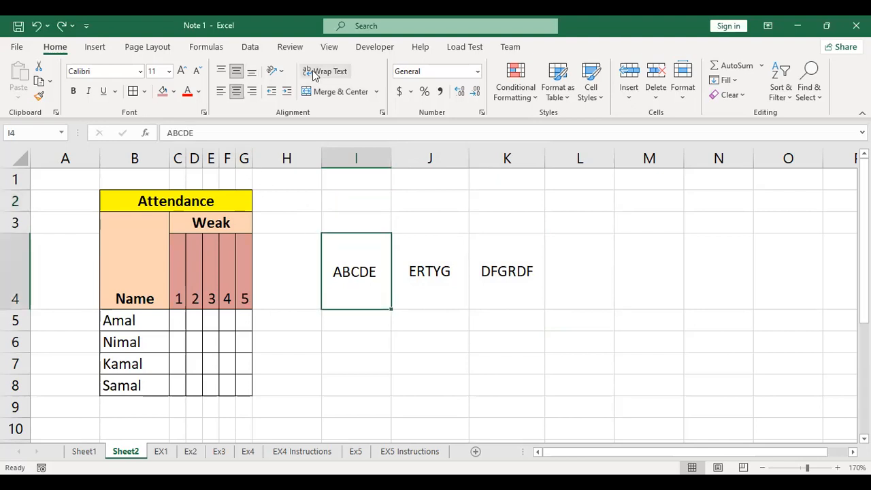
click(277, 72)
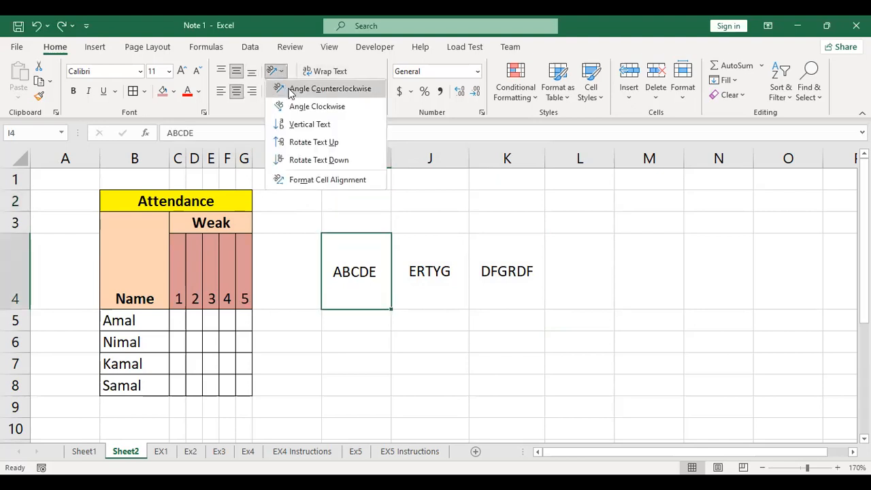
click(291, 90)
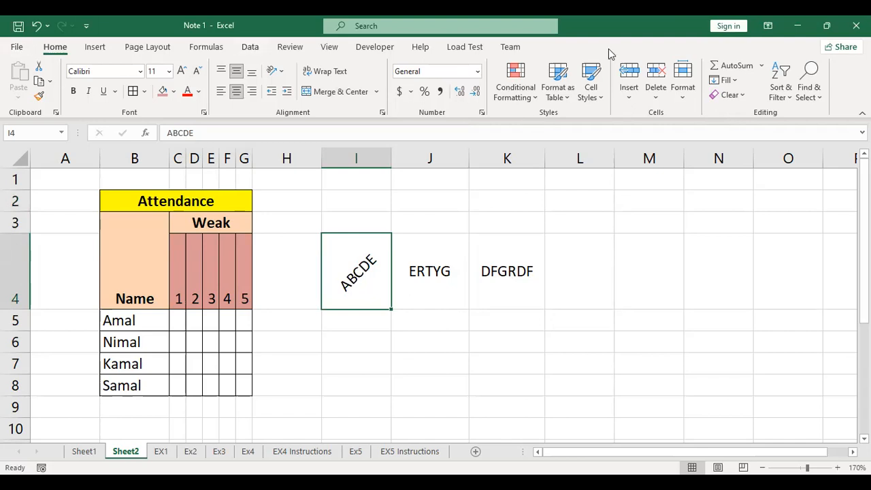
click(695, 95)
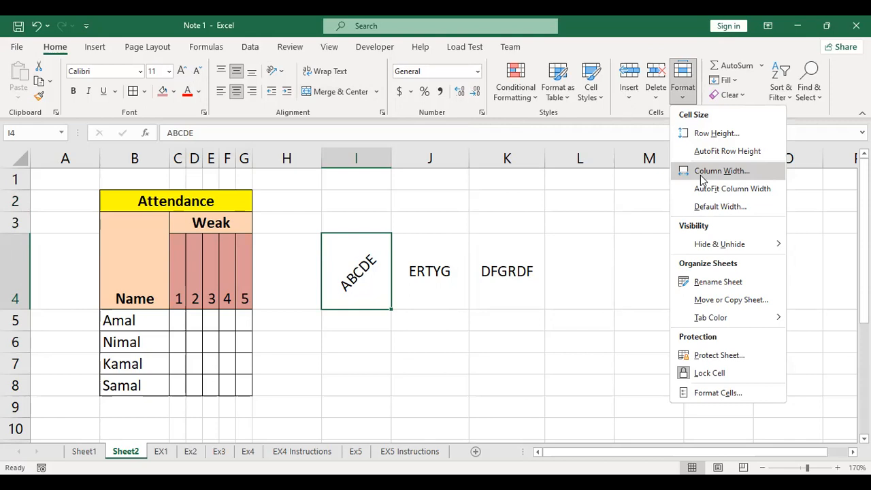
click(638, 227)
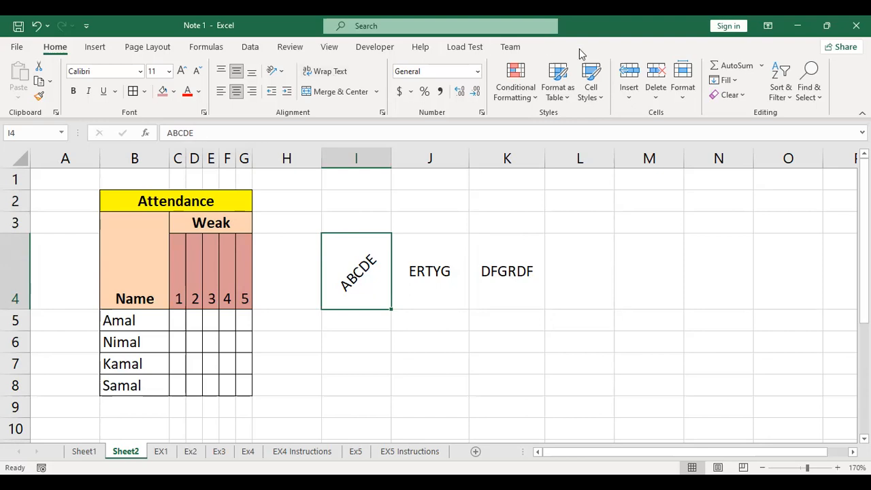
click(177, 173)
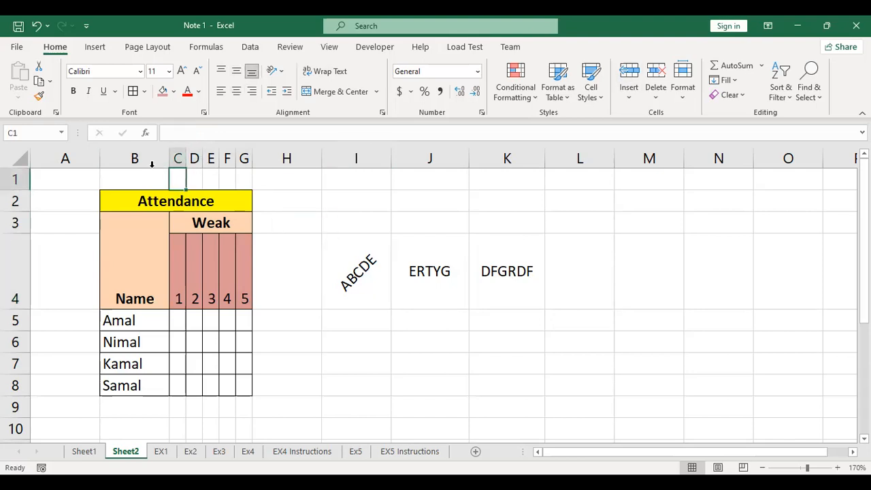
click(346, 225)
drag(371, 262, 500, 249)
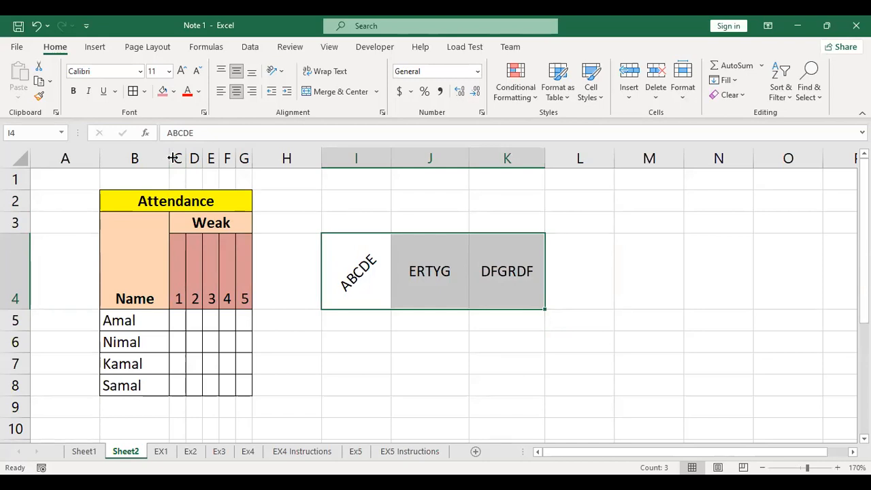
Insert an empty column before column C, between the Name column and the first week column of the attendance table.
click(177, 158)
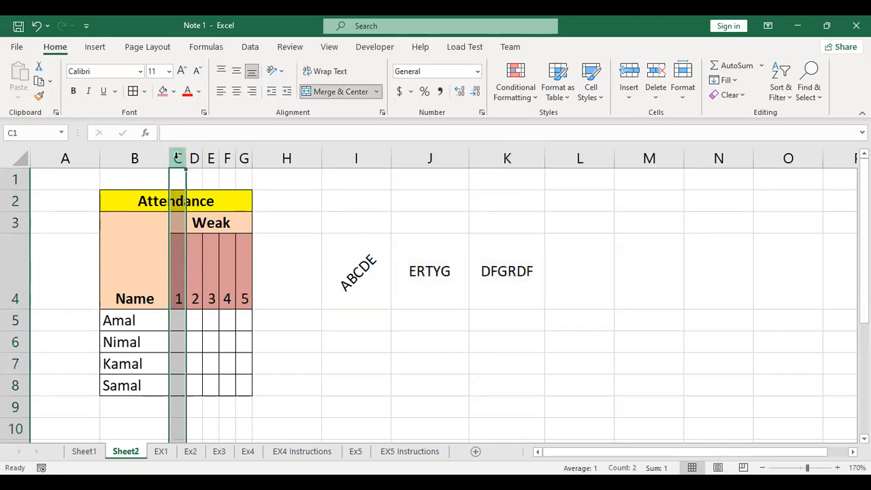
right_click(177, 158)
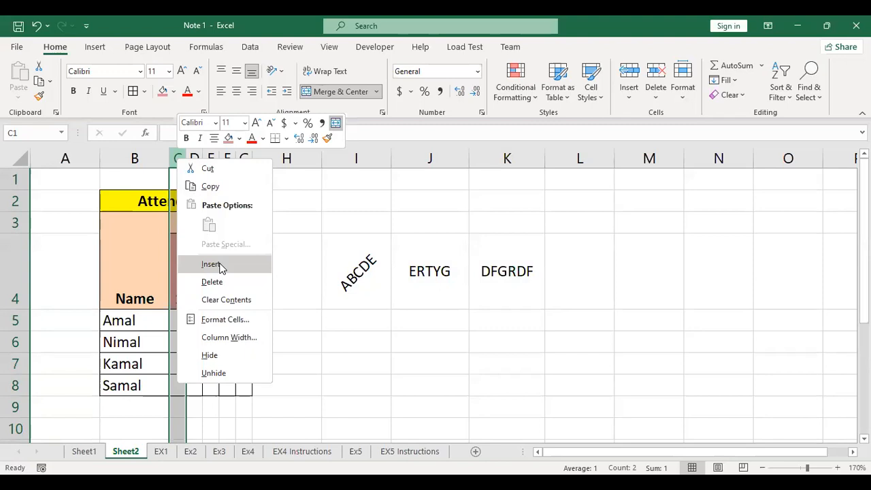
click(175, 158)
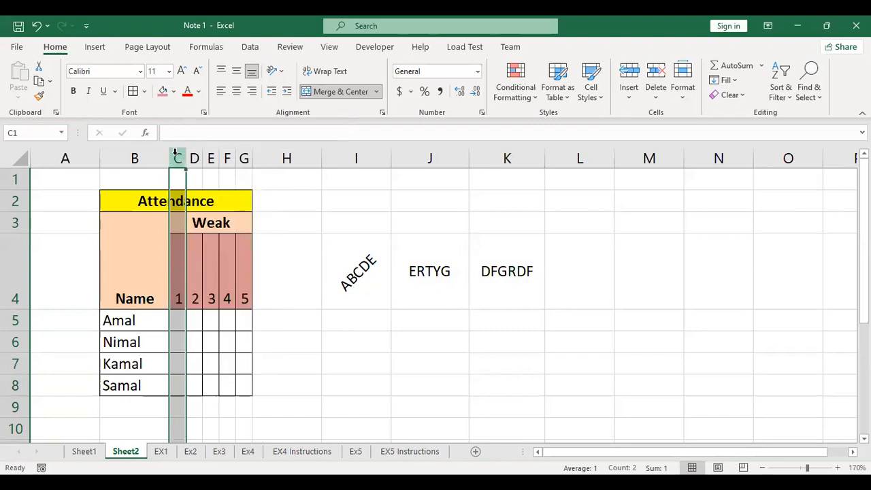
right_click(175, 154)
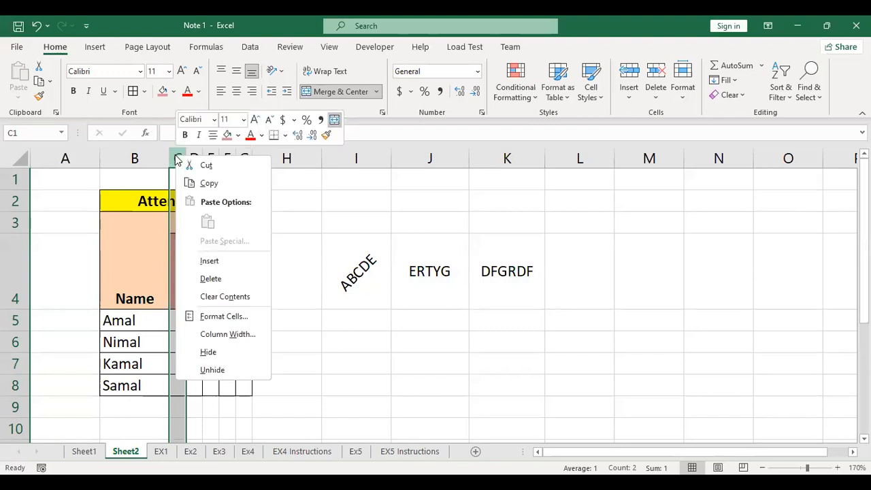
click(209, 261)
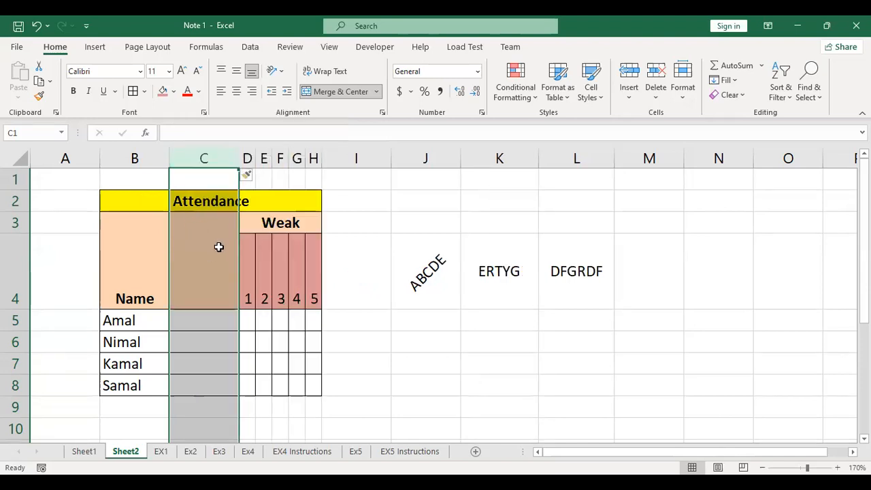
Enter the header "RegNo." in cell C4 of the new column.
click(207, 251)
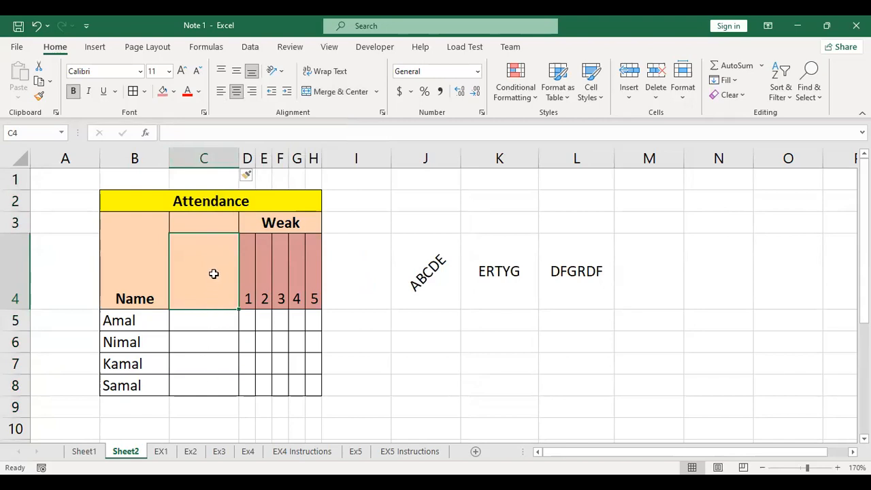
text(R)
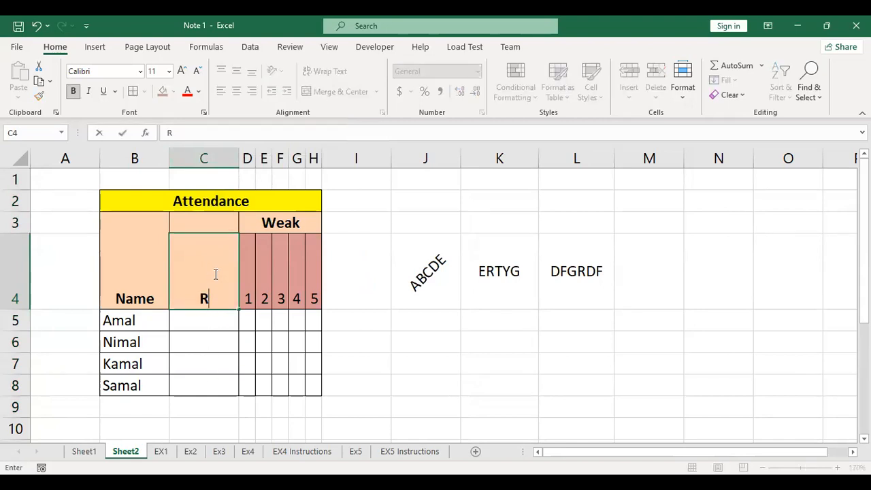
text(egNo,)
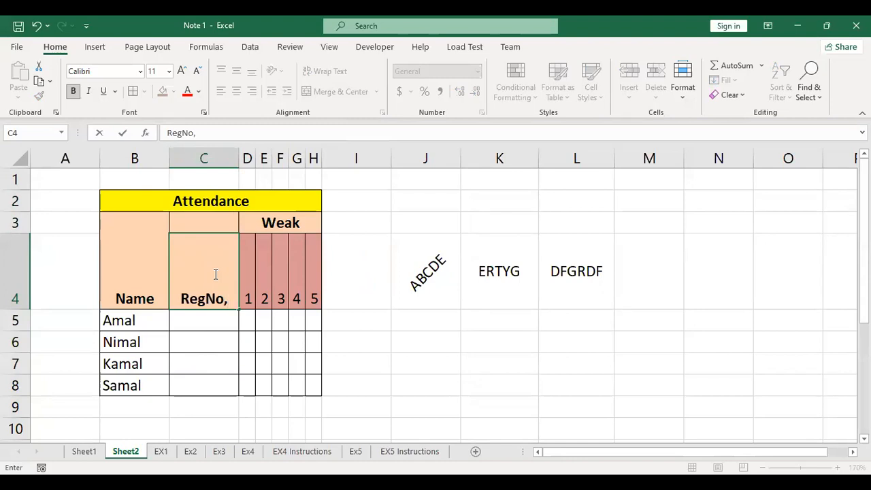
key(BackSpace)
text(.)
key(ctrl+Return)
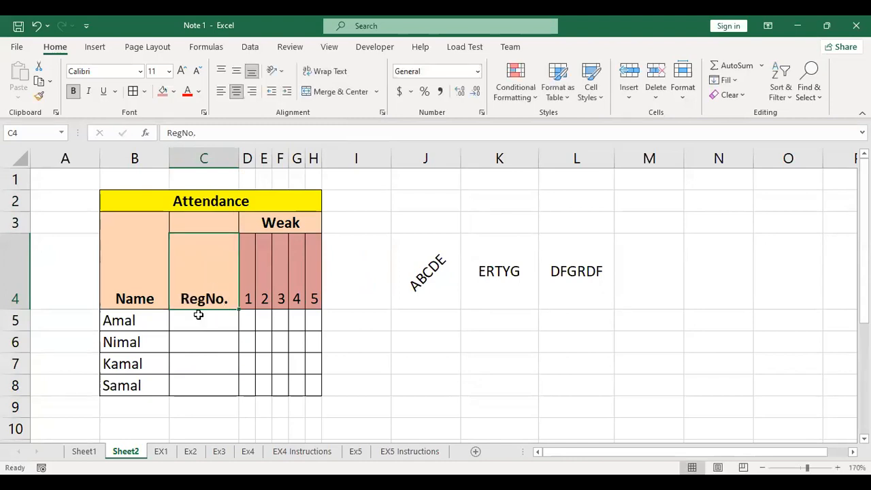
Enter the first person's registration number in cell C5, leaving C6 empty.
click(200, 316)
text(1001)
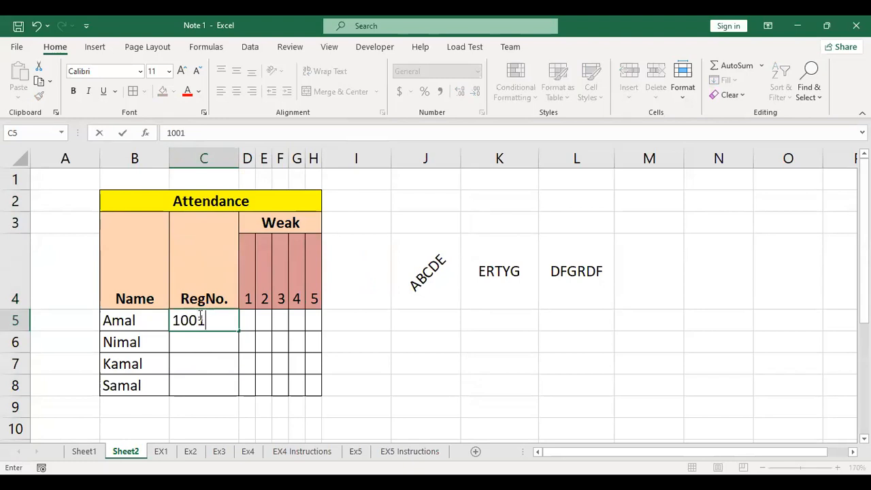
key(BackSpace)
key(Return)
text(100)
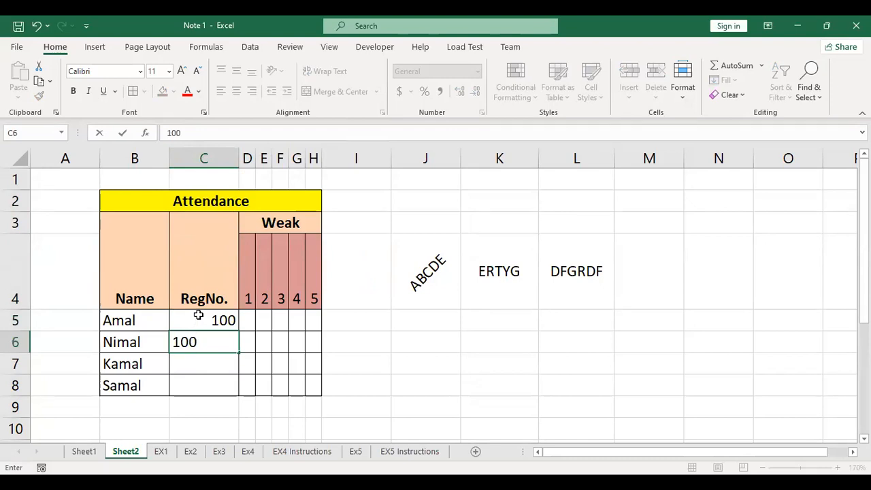
key(BackSpace)
key(BackSpace)
key(BackSpace)
click(198, 315)
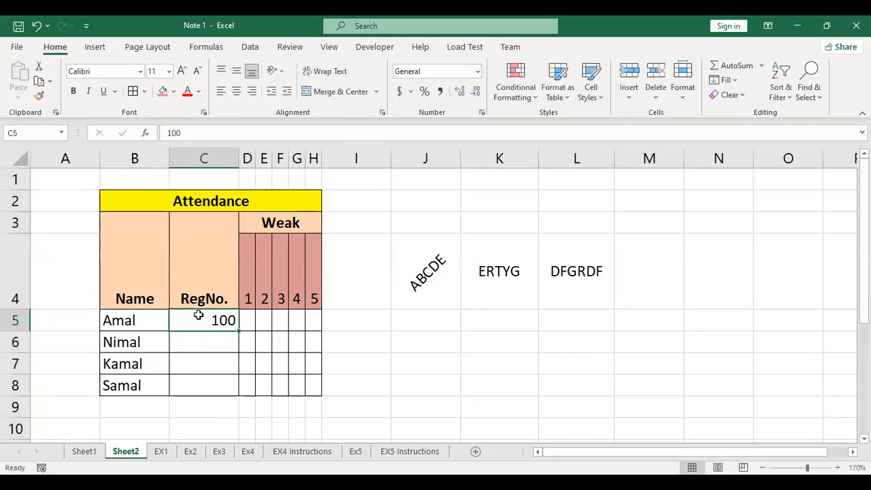
key(Down)
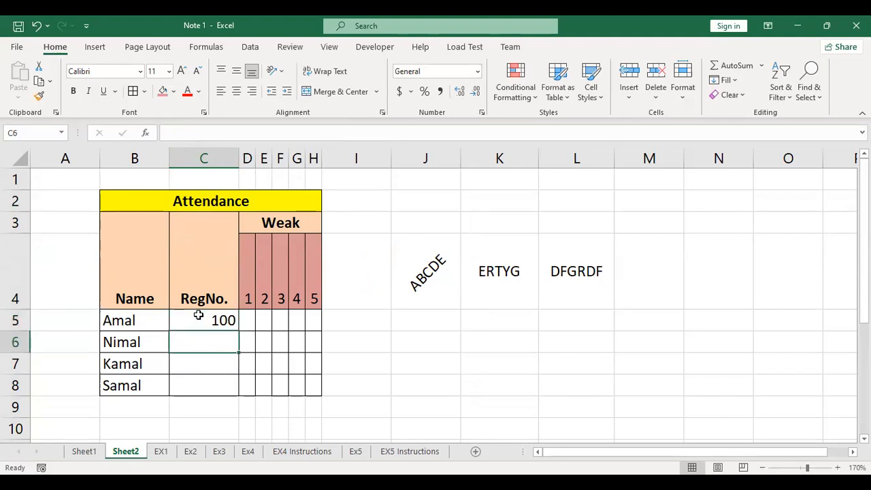
Fill in the registration numbers of the remaining three people in cells C6:C8.
text(1002)
key(BackSpace)
key(BackSpace)
text(2)
key(Return)
text(104)
key(Return)
text(106)
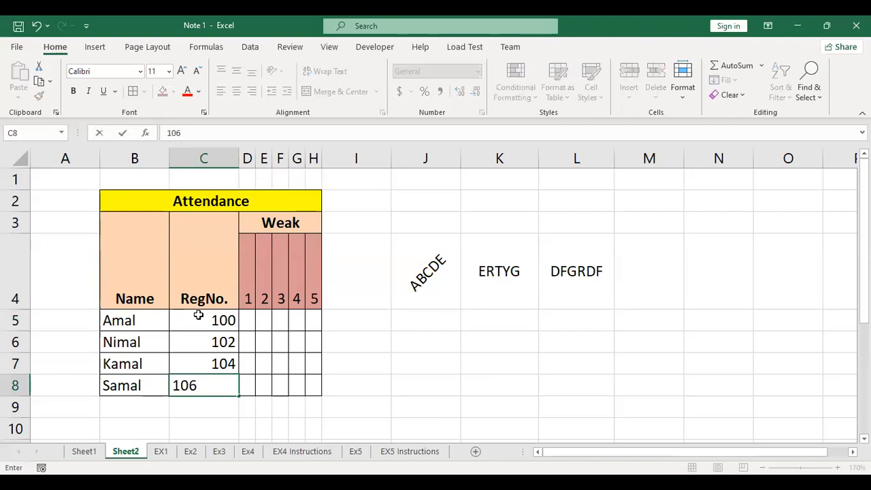
key(Return)
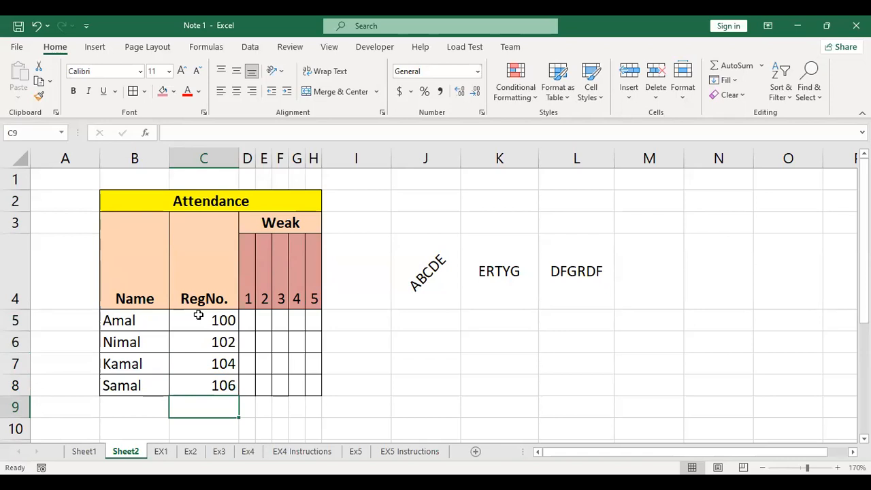
Insert an empty row above row 6, directly below the first person in the attendance table.
click(11, 341)
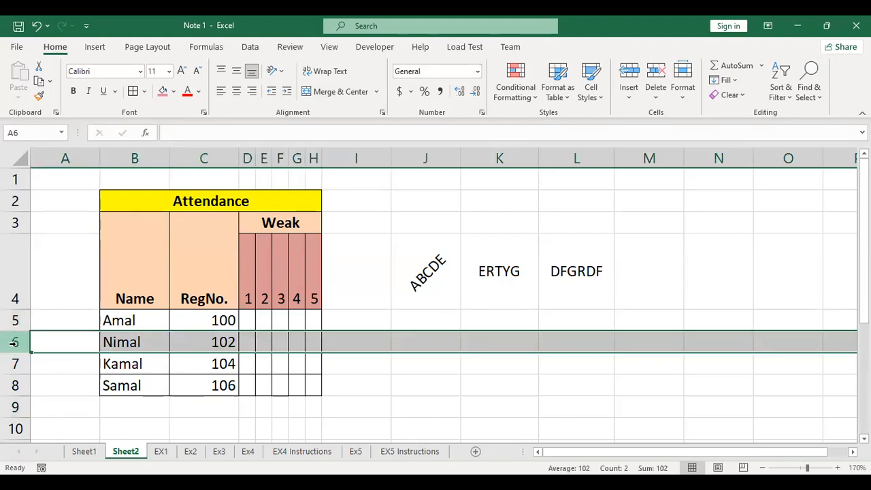
right_click(15, 342)
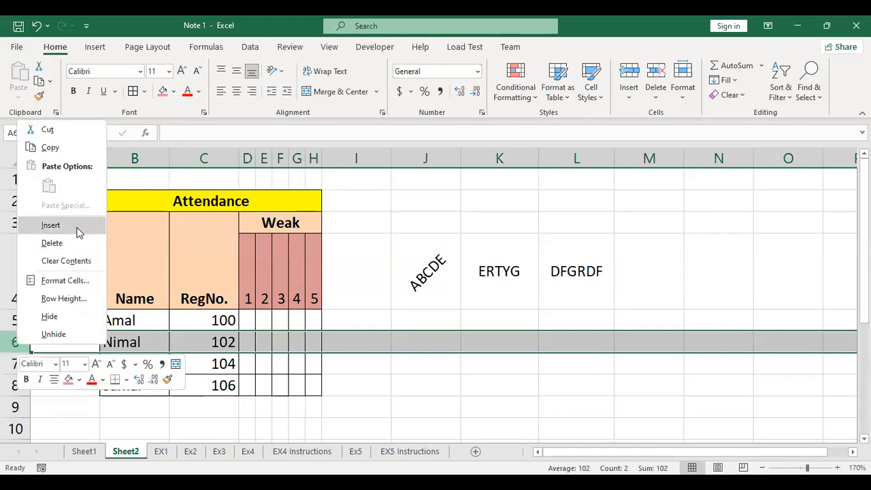
click(76, 227)
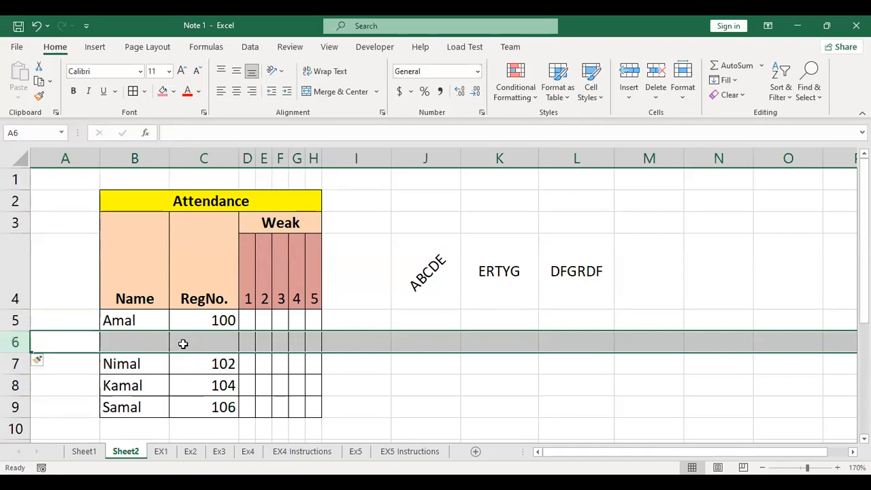
click(172, 326)
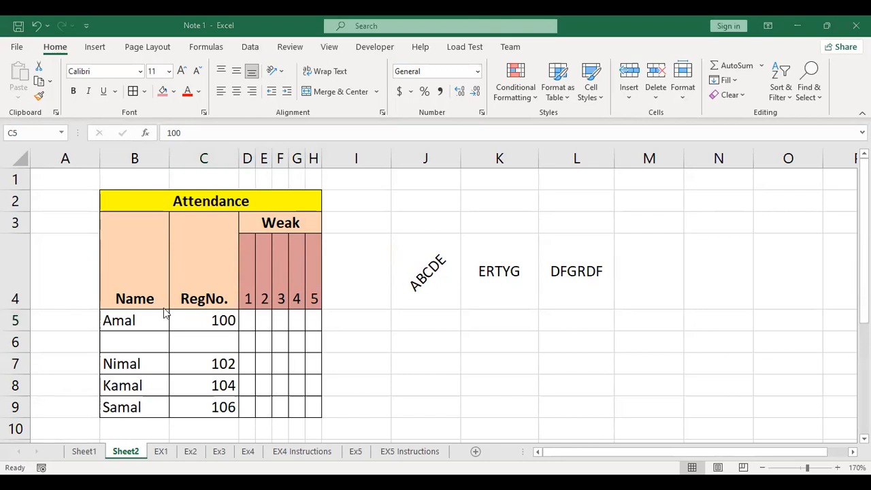
Enter an additional person's name in B6 and their registration number in C6.
click(136, 340)
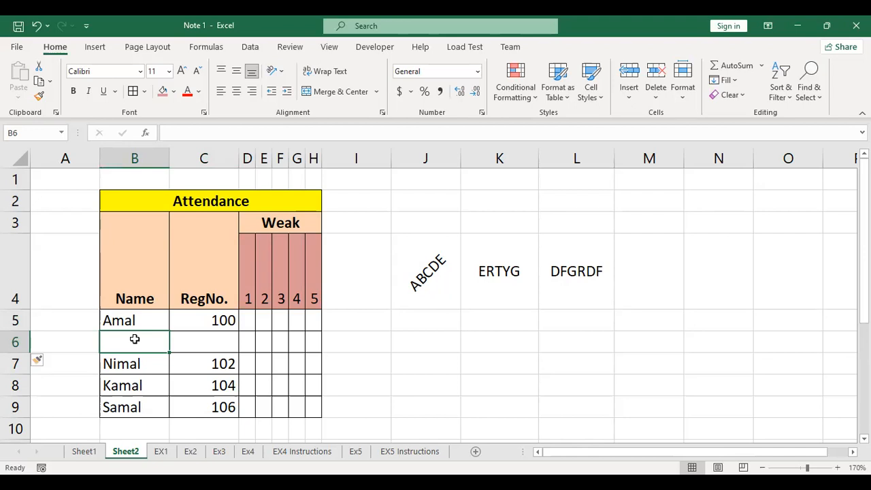
text(Namal)
click(224, 349)
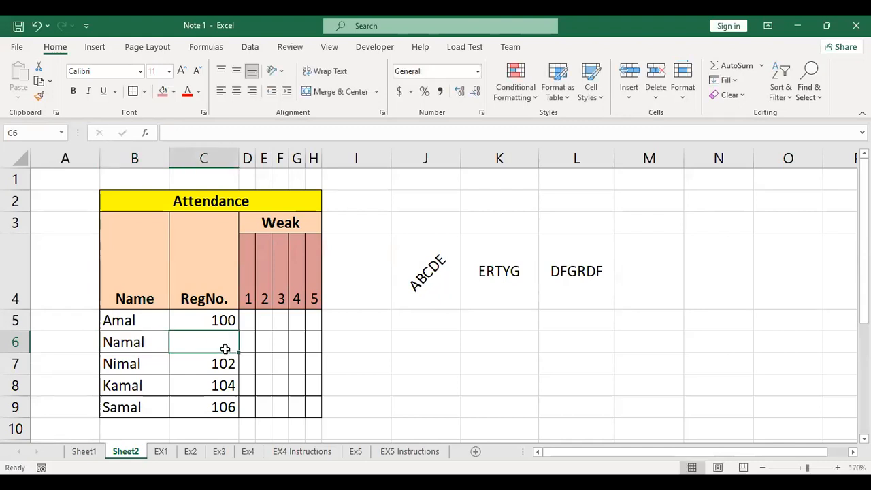
text(101)
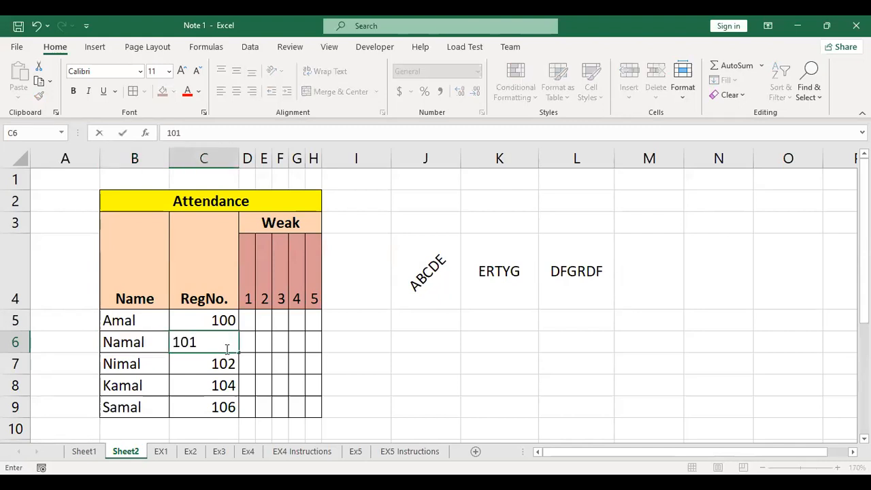
click(431, 391)
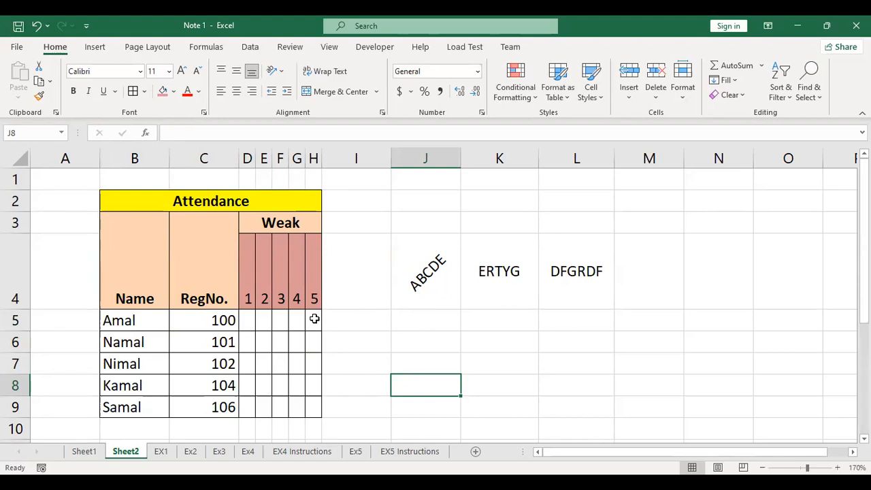
Delete column F, which holds week 3, and delete row 6 with the added person.
click(279, 157)
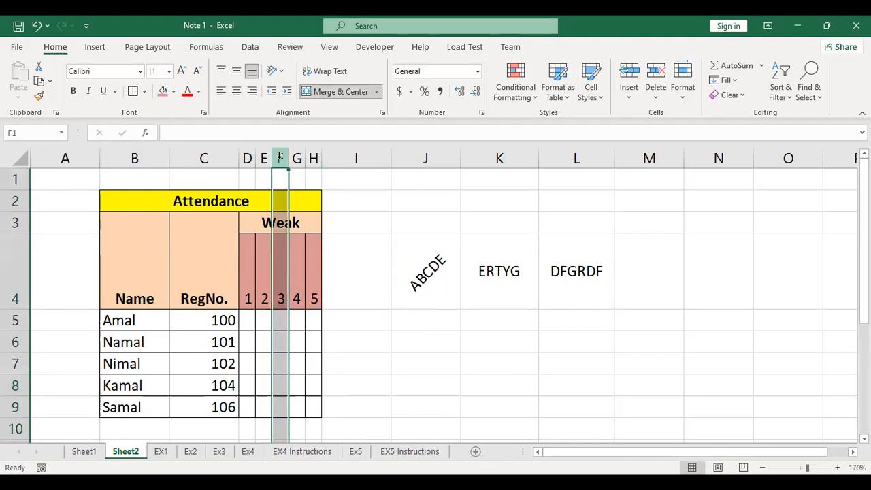
right_click(279, 157)
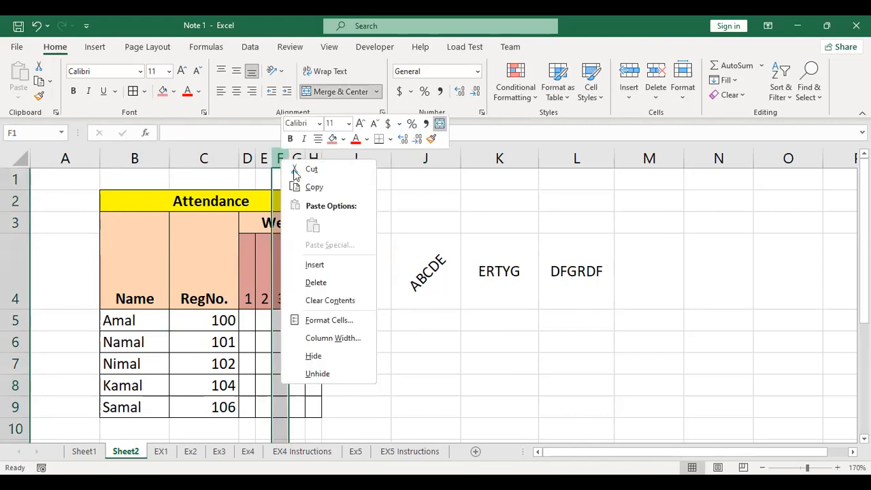
click(330, 283)
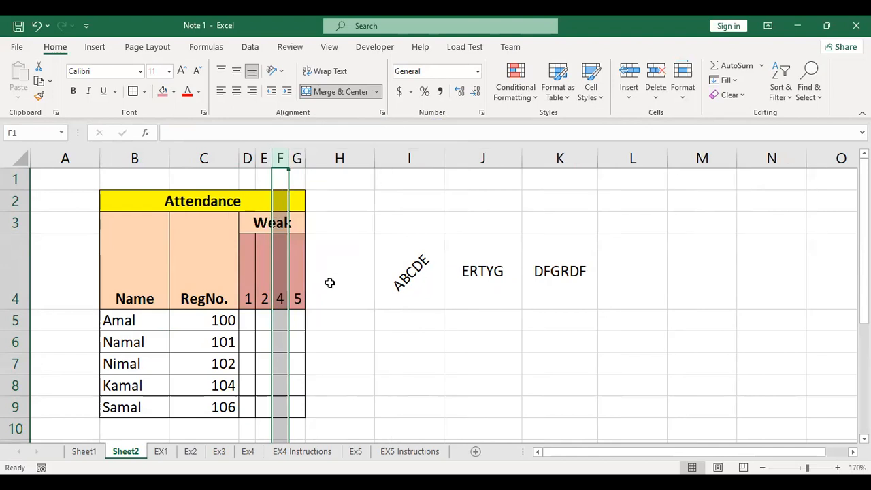
click(12, 341)
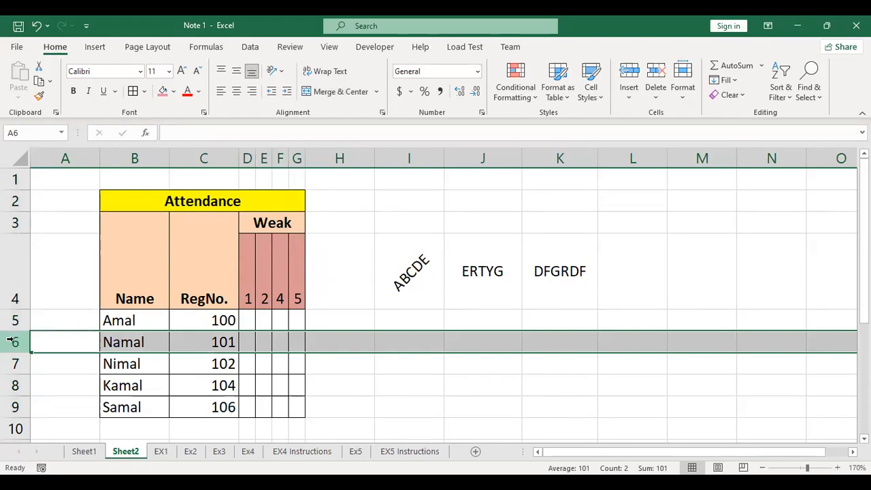
right_click(12, 342)
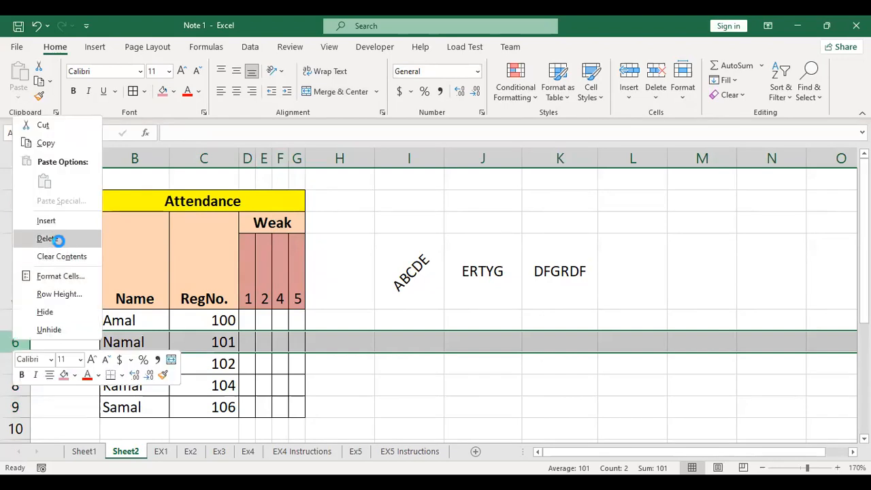
click(57, 240)
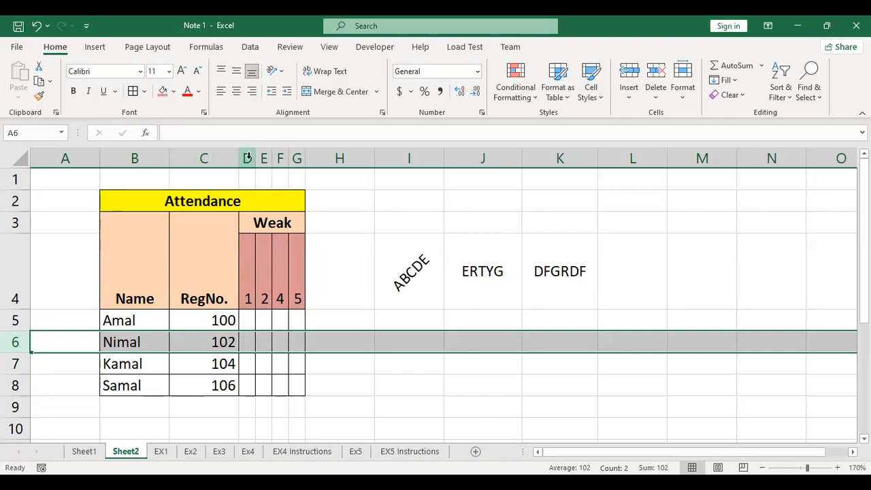
right_click(14, 343)
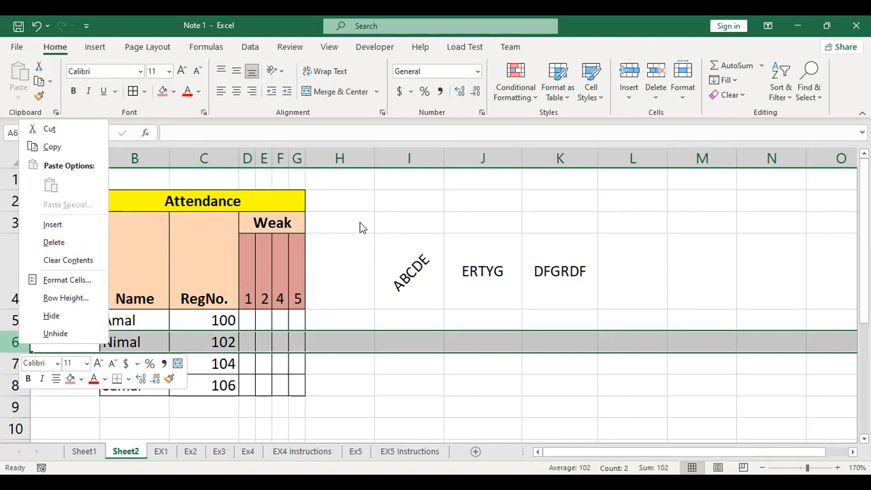
key(Escape)
click(469, 197)
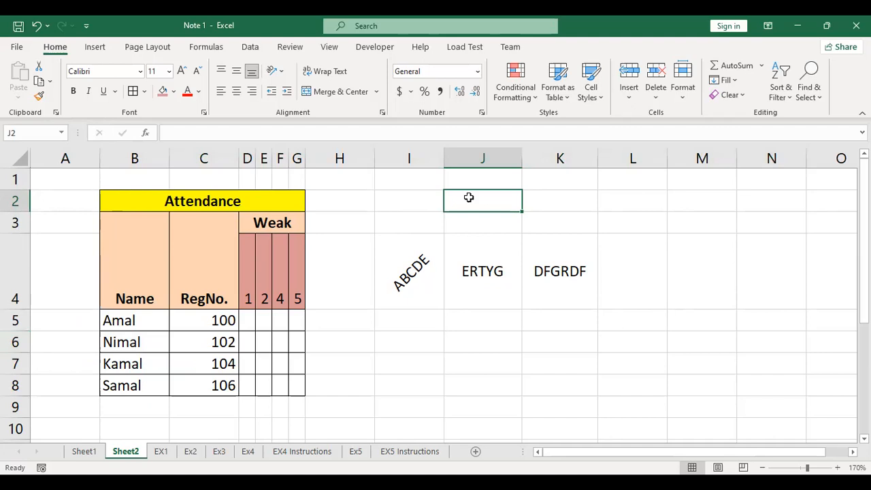
Delete rows 12 and 13, containing the instructions below the mark sheet, on the EX1 sheet.
click(162, 454)
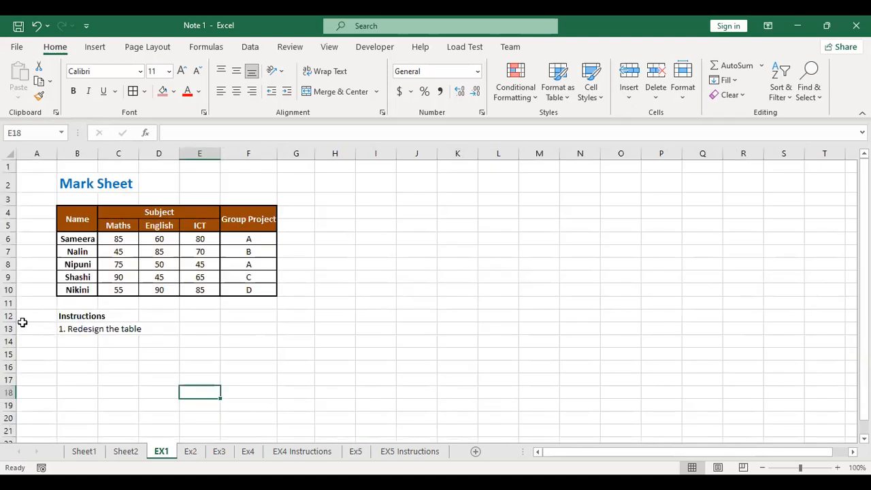
drag(5, 314, 9, 326)
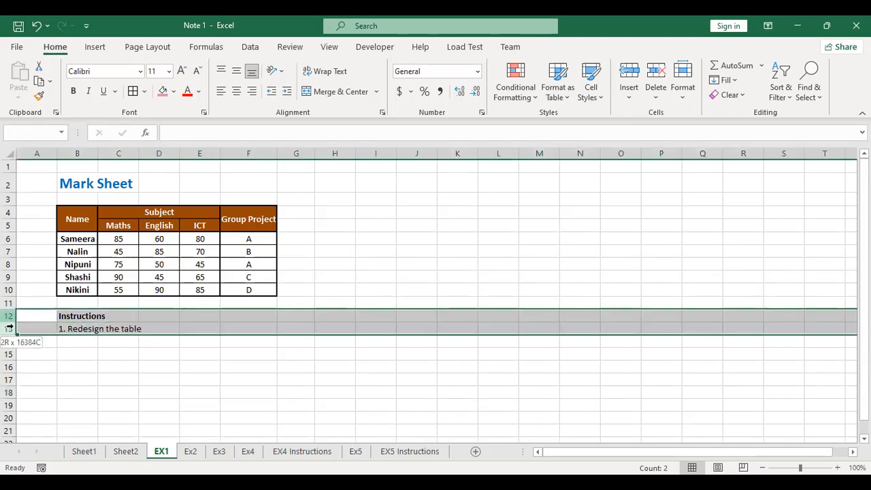
right_click(9, 327)
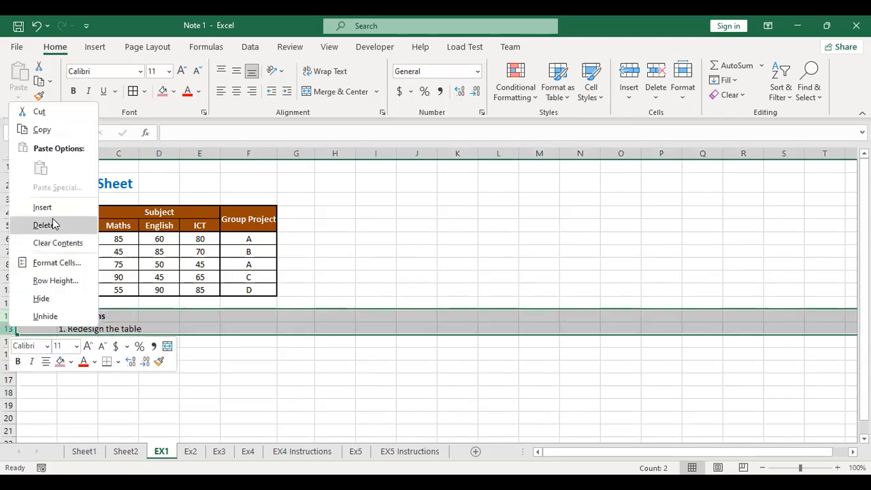
click(53, 224)
click(422, 272)
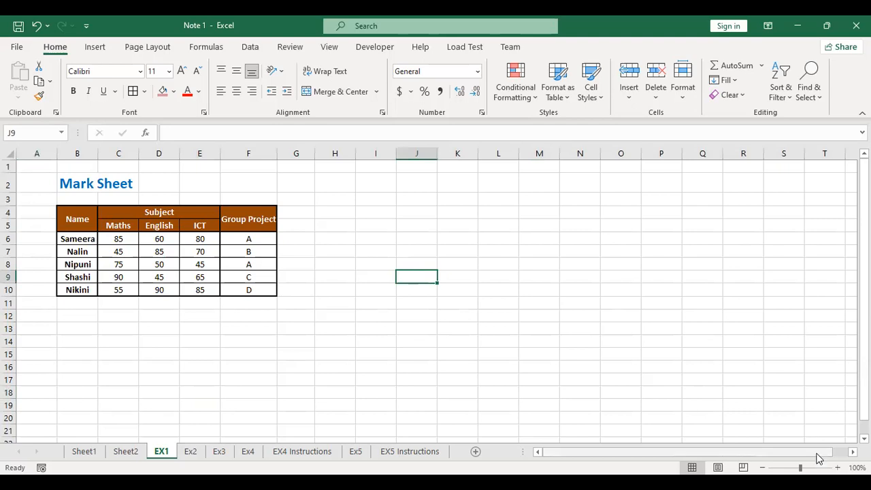
Examine the Mark Sheet table on EX1 at an enlarged view, including its title, subject marks and group project column.
click(836, 468)
click(836, 468)
click(837, 468)
click(837, 468)
click(837, 468)
click(837, 468)
click(837, 468)
click(837, 468)
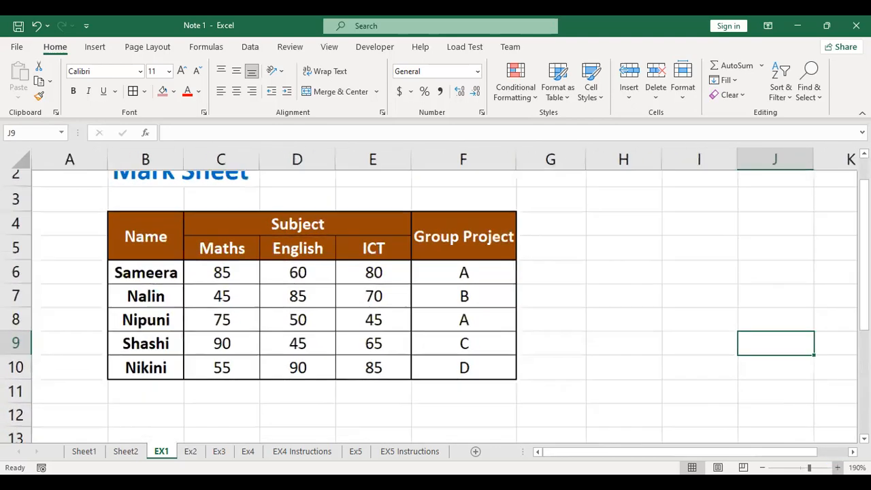
scroll(713, 421, up, 1)
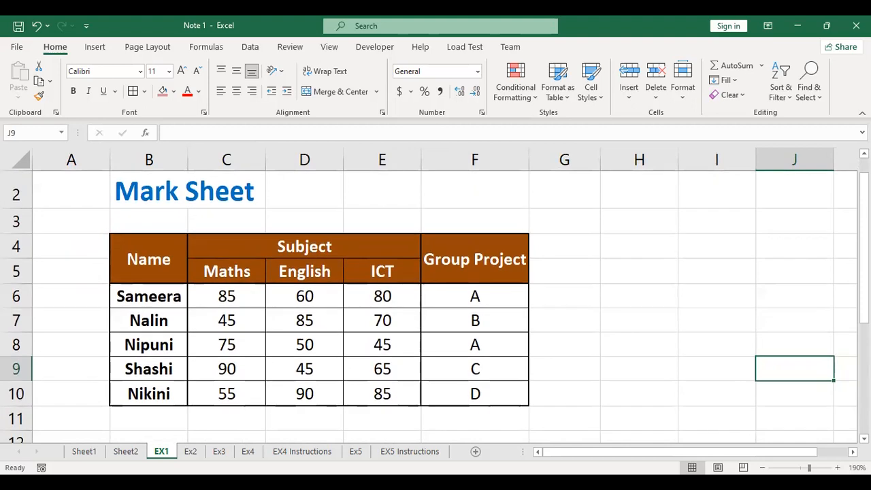
click(762, 467)
click(762, 468)
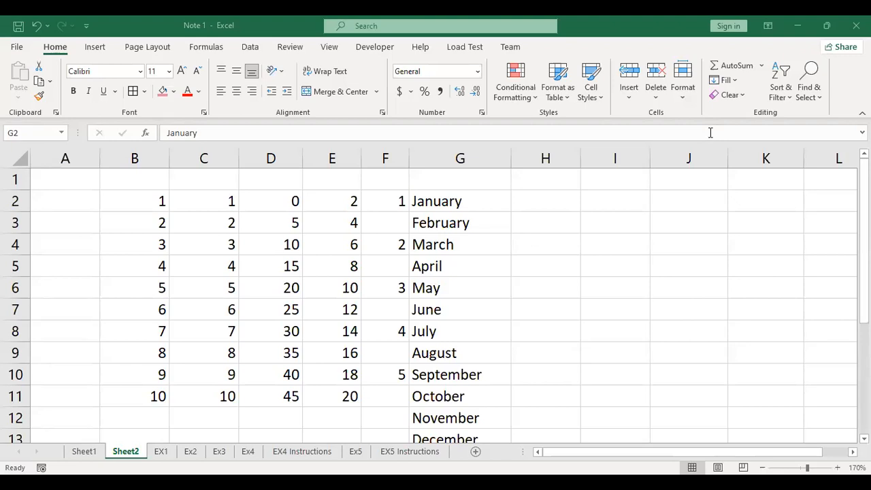
Clear all contents and formatting from the number and month lists in B2:G14 on Sheet2.
drag(165, 197, 446, 418)
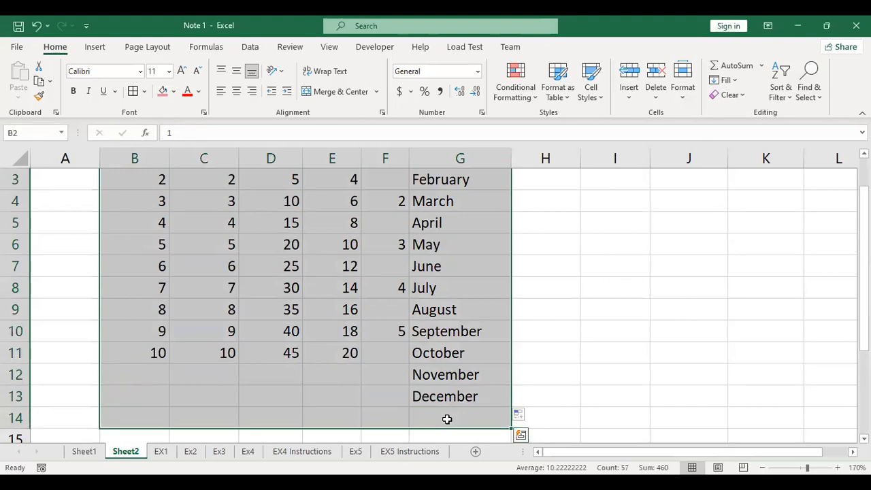
click(731, 95)
click(745, 110)
Enter 1 in B2 and fill column B down to B11 with Fill Series.
click(158, 196)
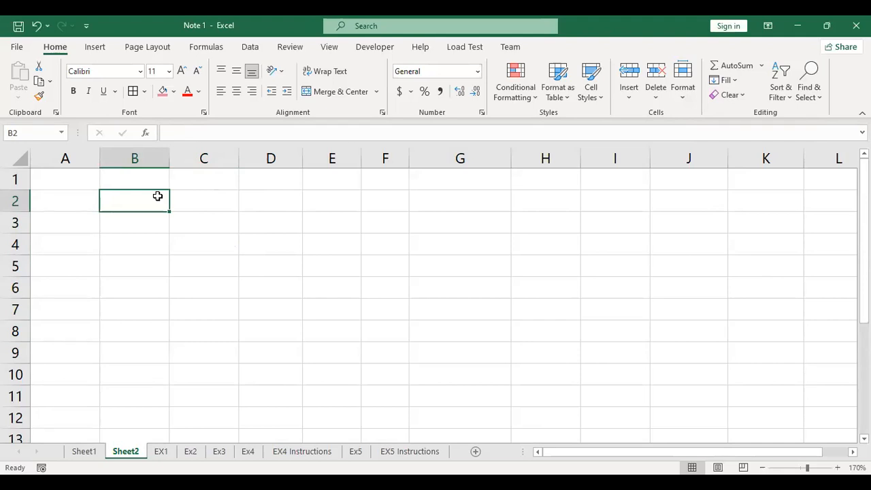
text(1)
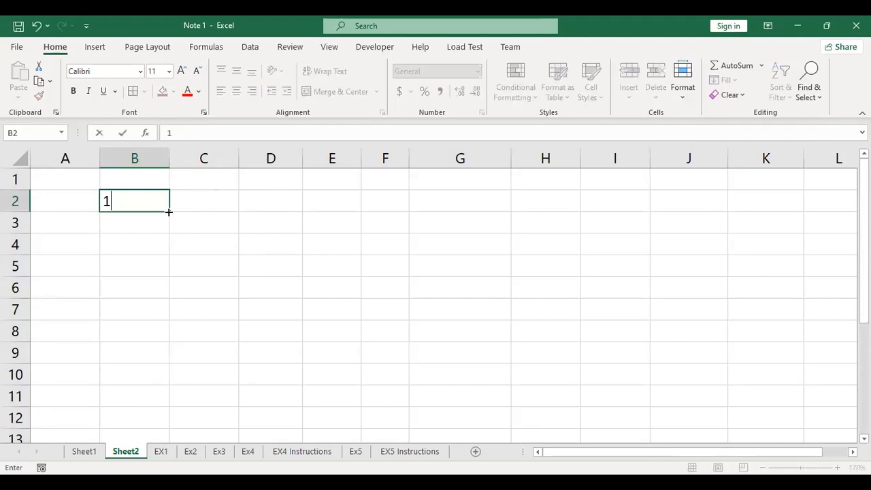
drag(168, 212, 169, 212)
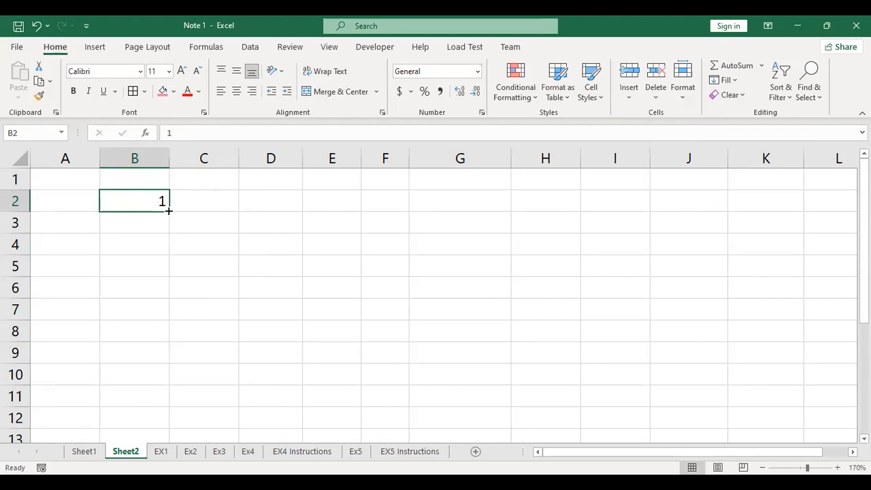
drag(168, 211, 157, 347)
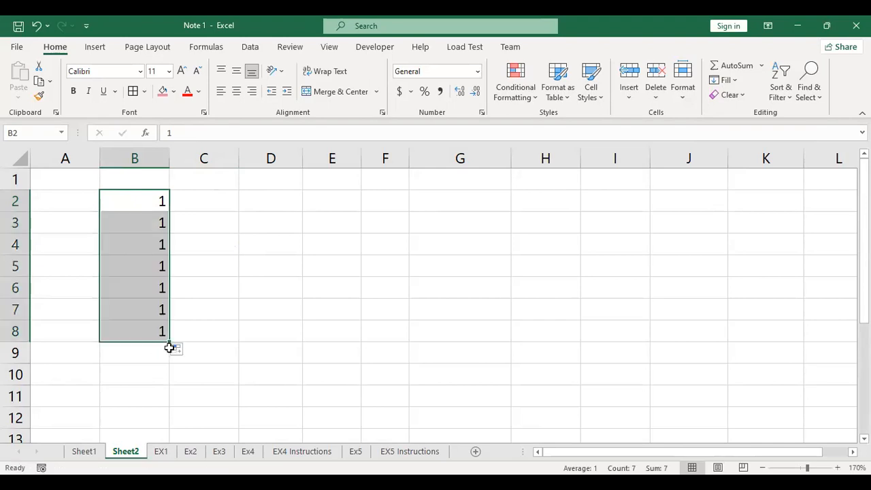
click(176, 349)
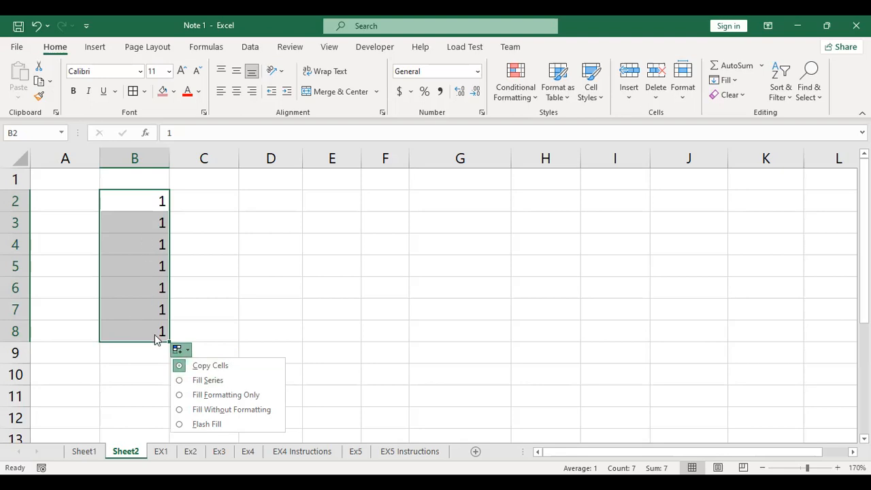
click(196, 380)
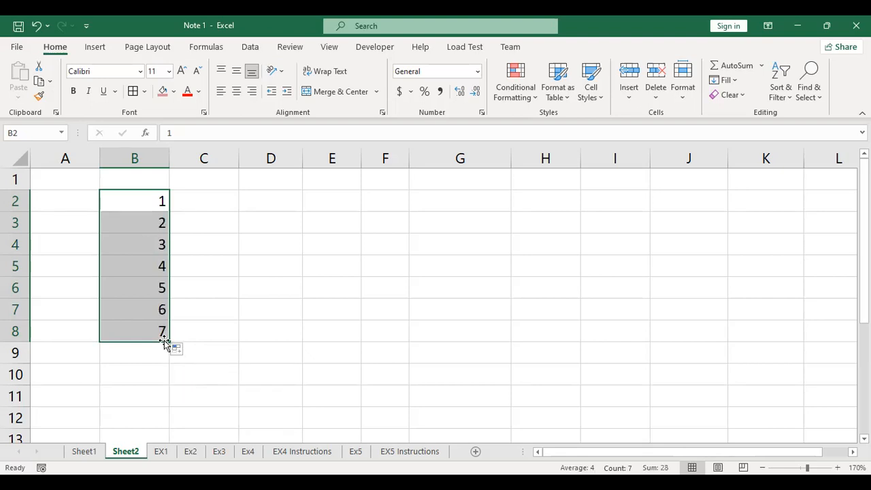
drag(167, 353, 161, 402)
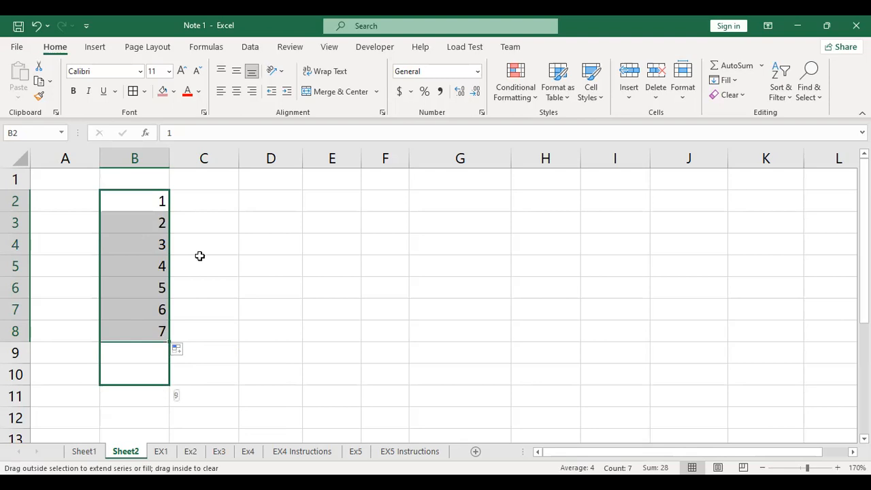
Enter 1 in C2 and 3 in C3, and extend both cells as a series down to C11.
click(221, 192)
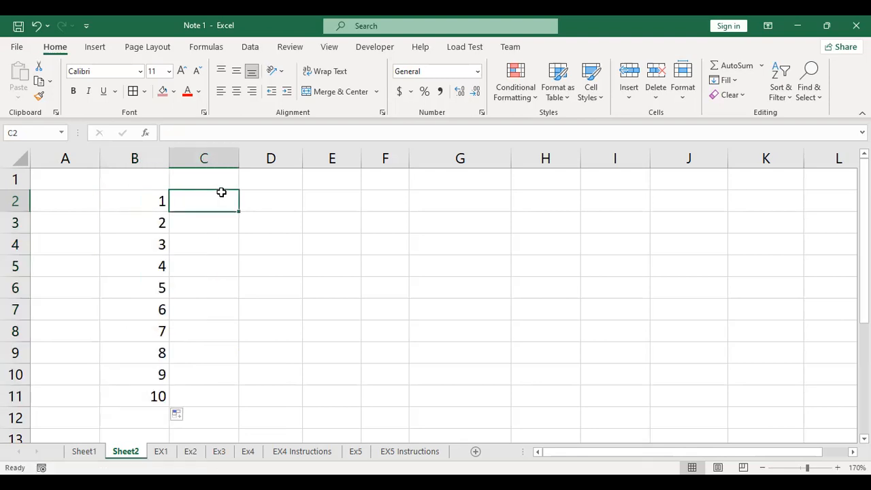
text(1)
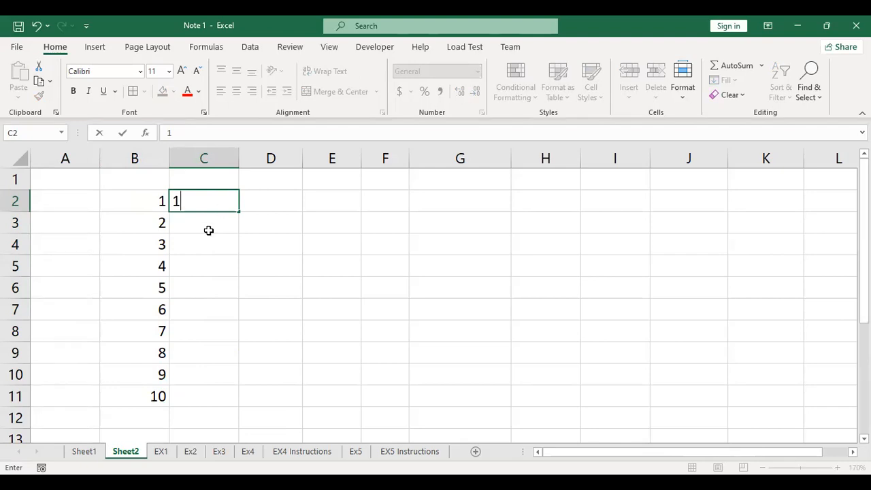
click(209, 230)
text(3)
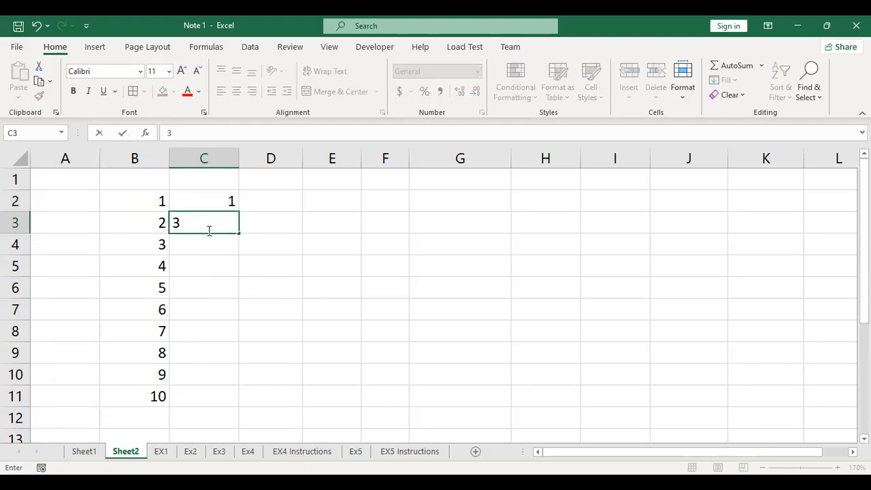
click(211, 247)
drag(227, 198, 220, 225)
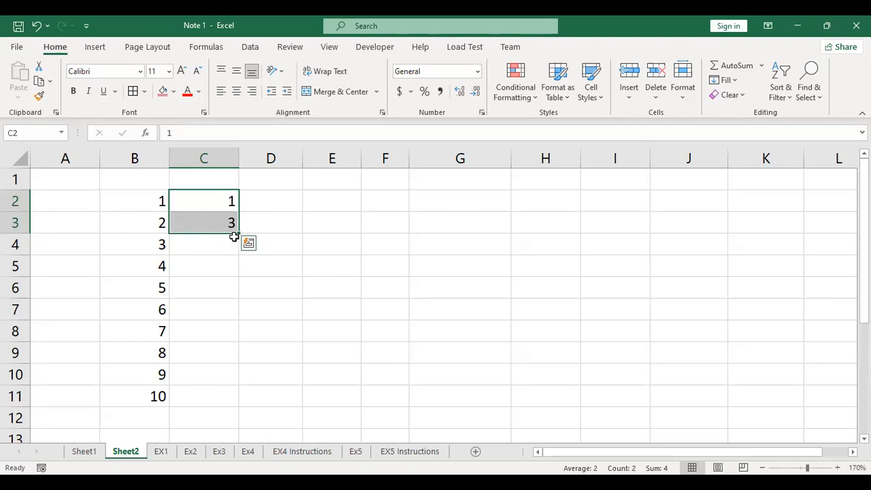
drag(238, 233, 256, 407)
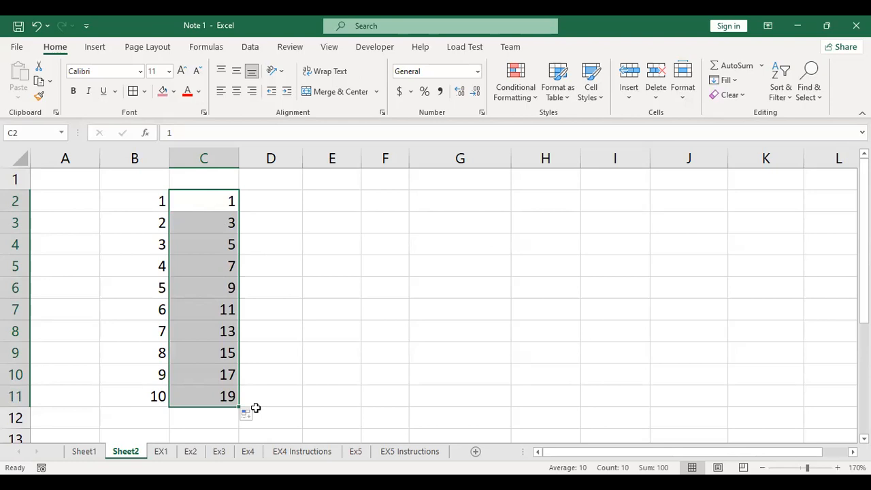
Enter 1 in D2 and 2 in D4, and extend the D2:D5 pattern with alternating blank cells down to D11.
click(283, 200)
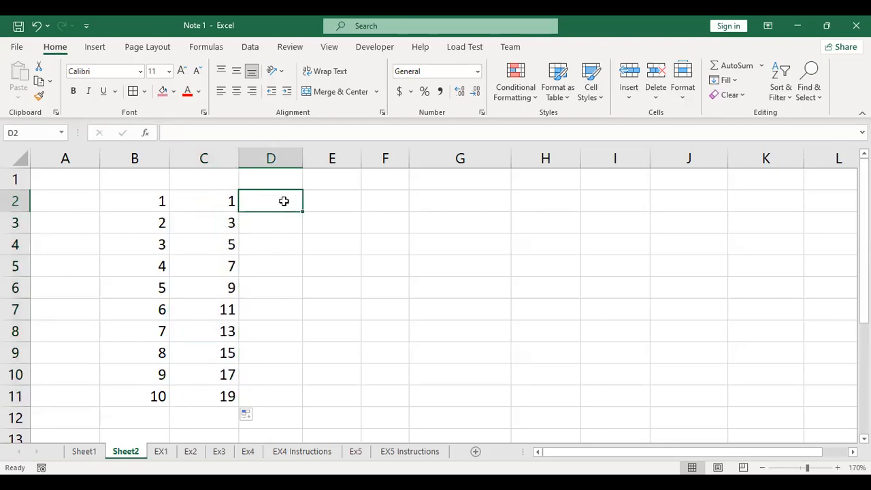
text(1)
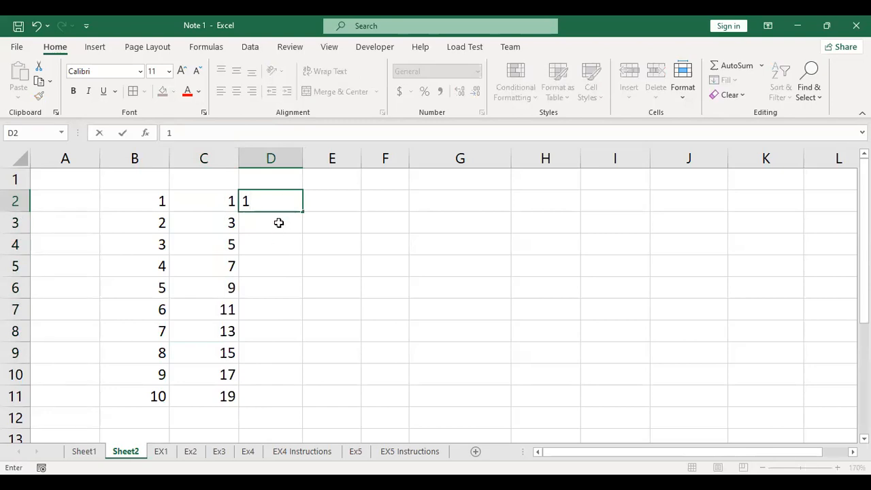
click(270, 244)
text(2)
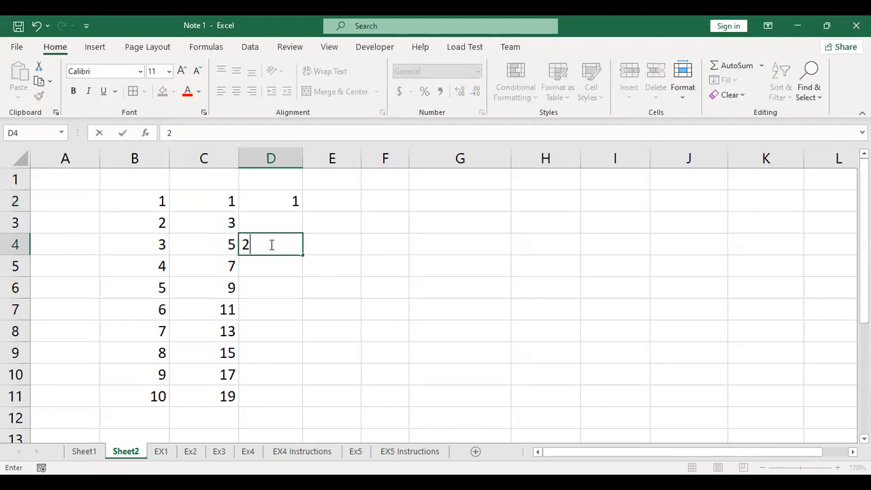
click(295, 288)
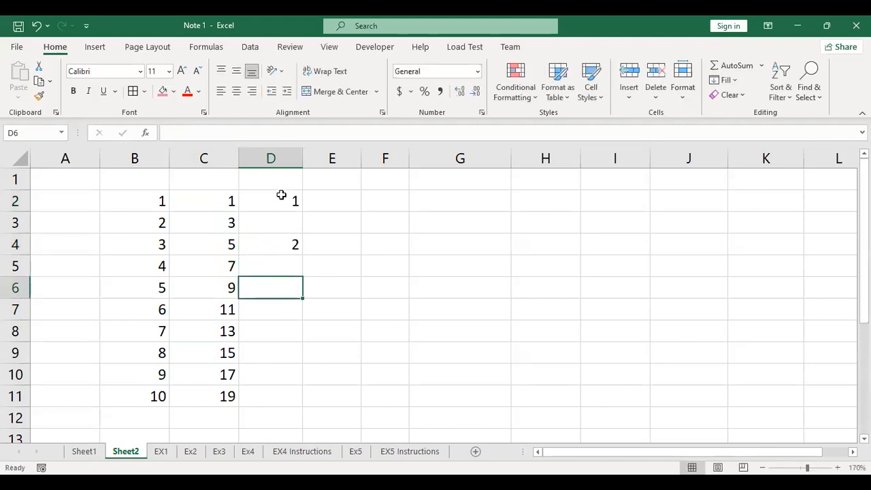
drag(282, 195, 270, 272)
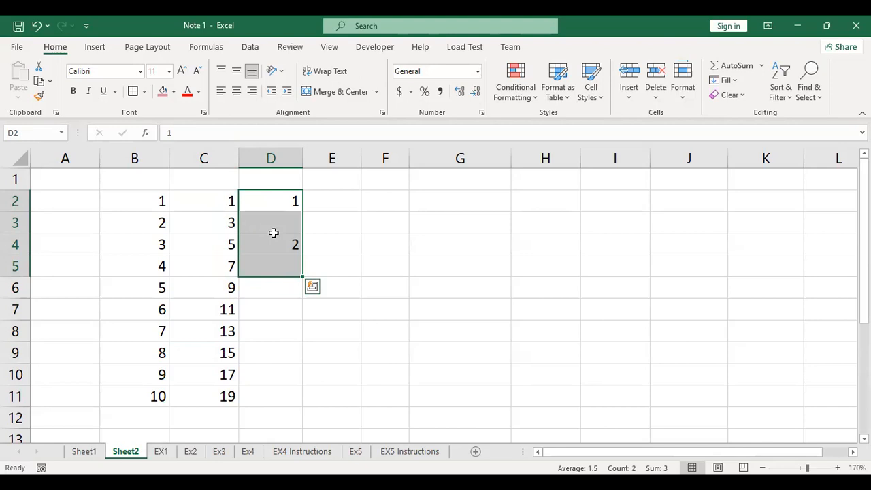
drag(302, 272, 291, 408)
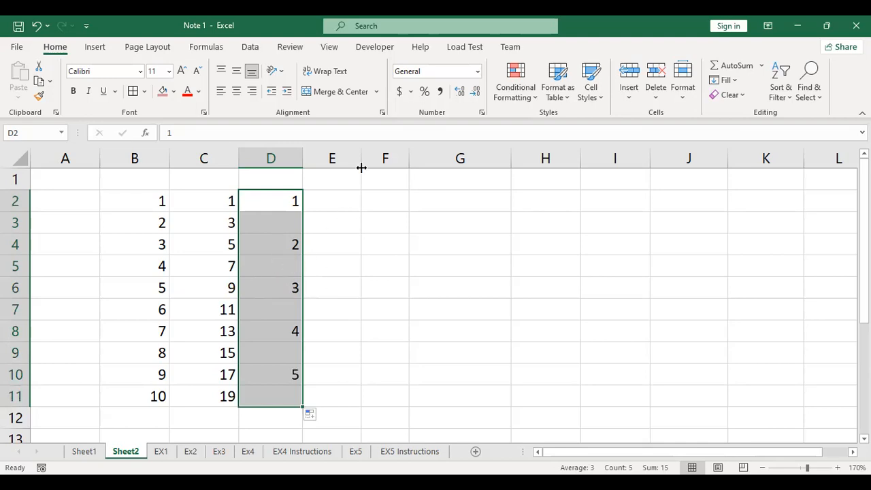
Widen column E, enter January in E2 and auto-fill the month names down to E11.
drag(361, 167, 485, 178)
click(376, 207)
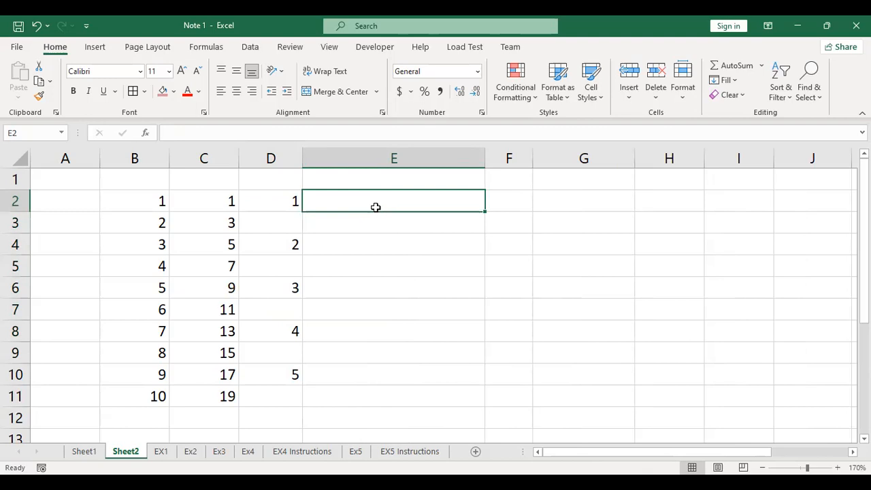
text(Januay)
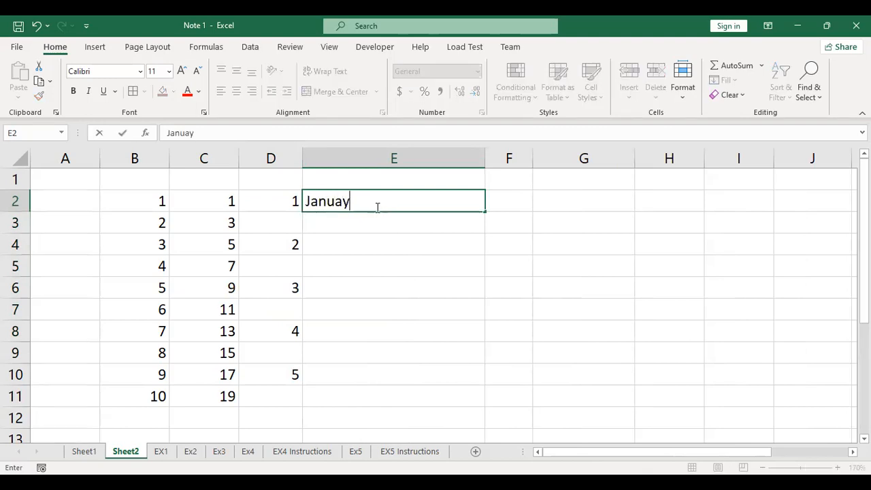
key(BackSpace)
text(ry)
drag(481, 214, 445, 203)
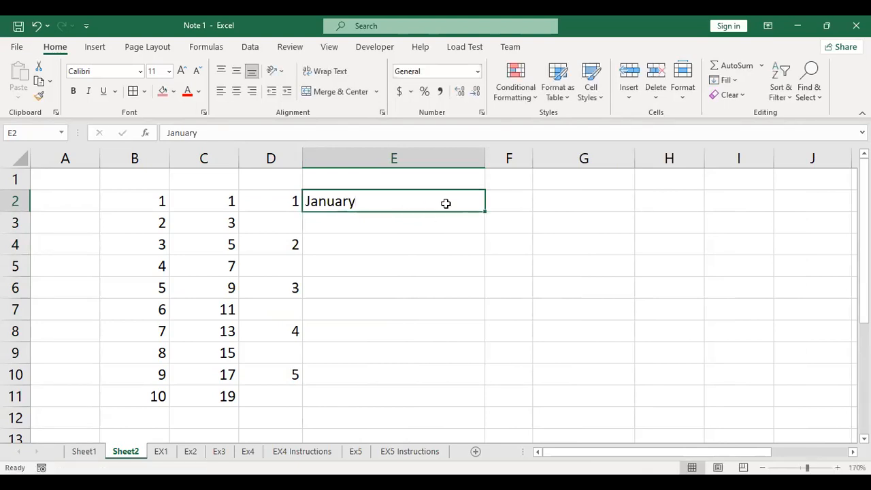
double_click(484, 211)
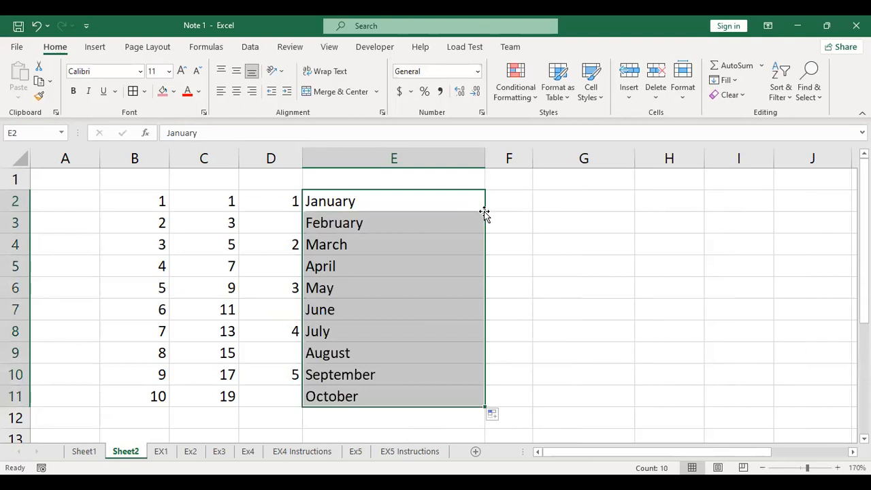
Extend the month name series down to December in E13 and narrow column E.
drag(483, 406, 480, 440)
scroll(480, 441, down, 1)
scroll(481, 441, up, 1)
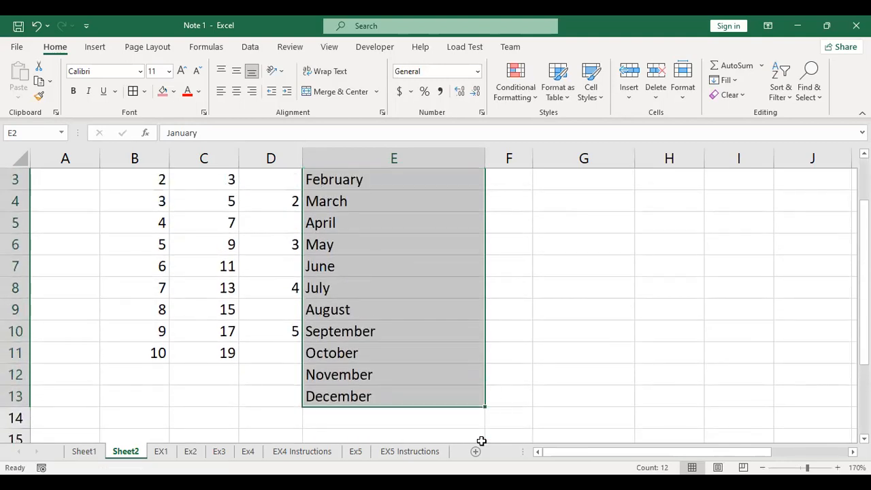
scroll(480, 439, up, 1)
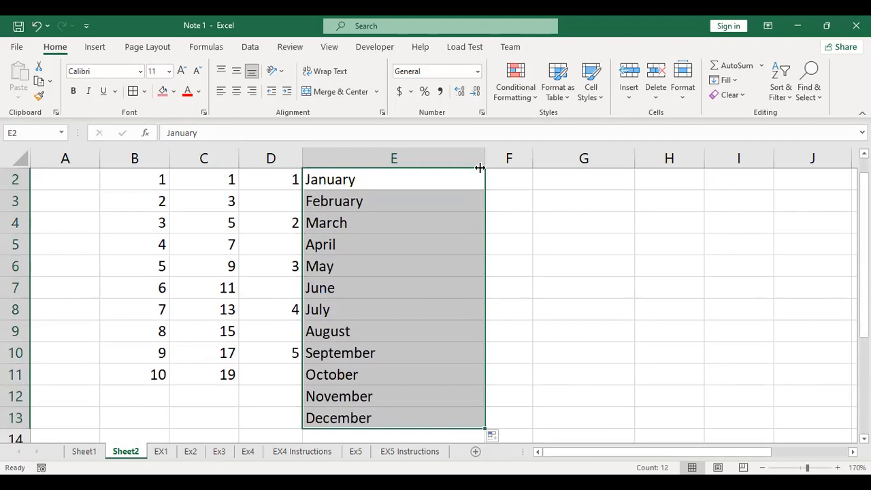
drag(484, 157, 433, 161)
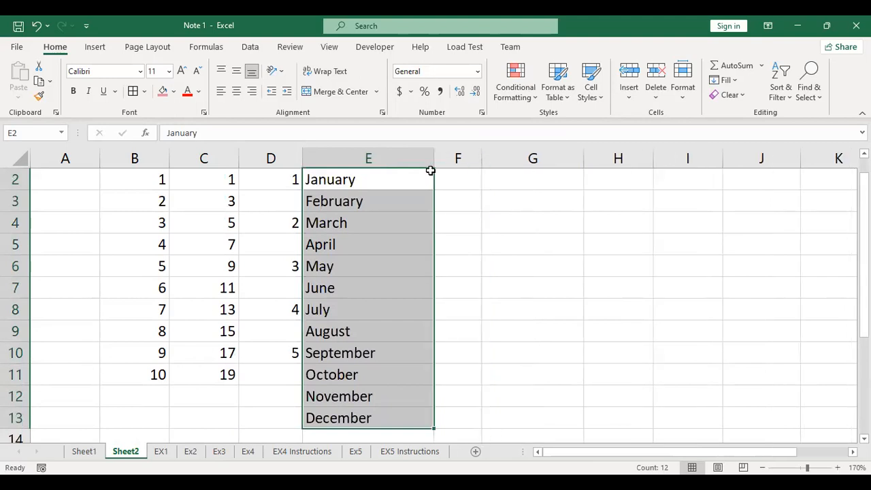
Widen column F slightly, enter Jan in F2 and fill the abbreviated months down to F13.
click(449, 177)
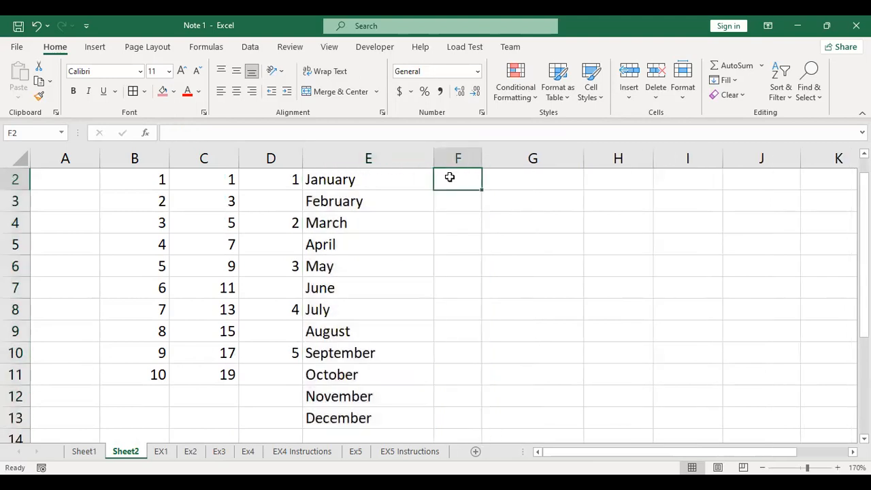
double_click(481, 158)
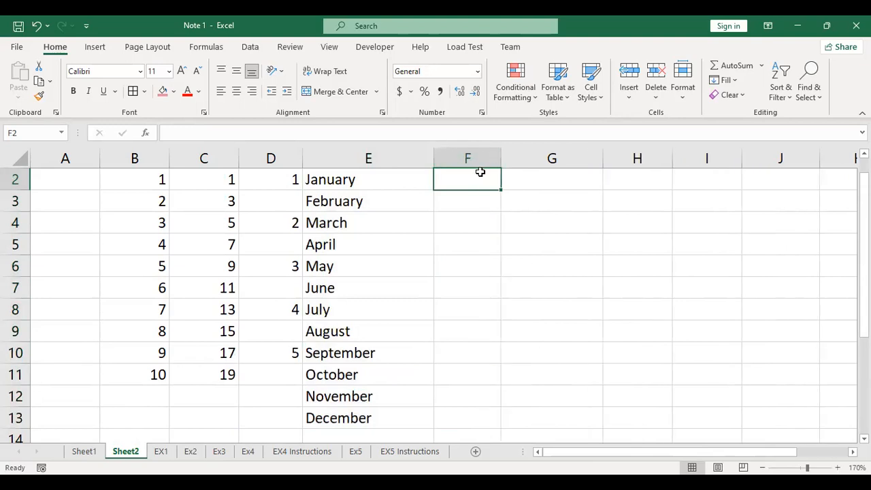
text(Jan)
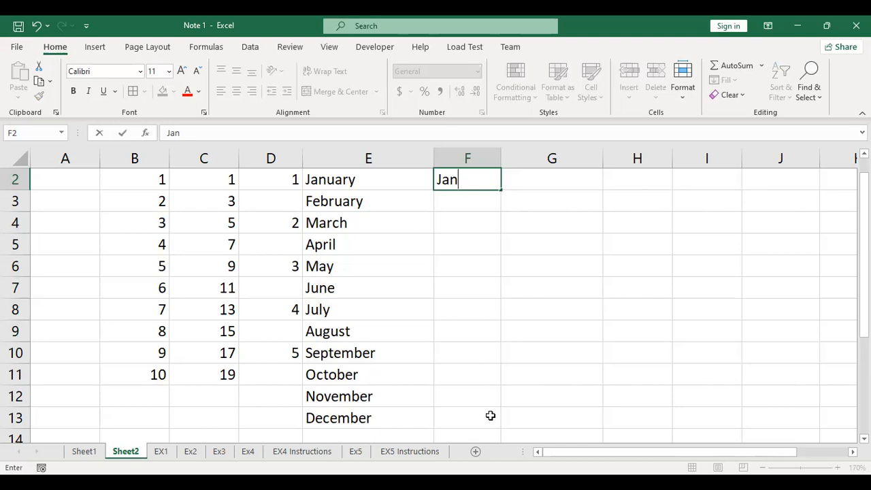
drag(501, 191, 480, 419)
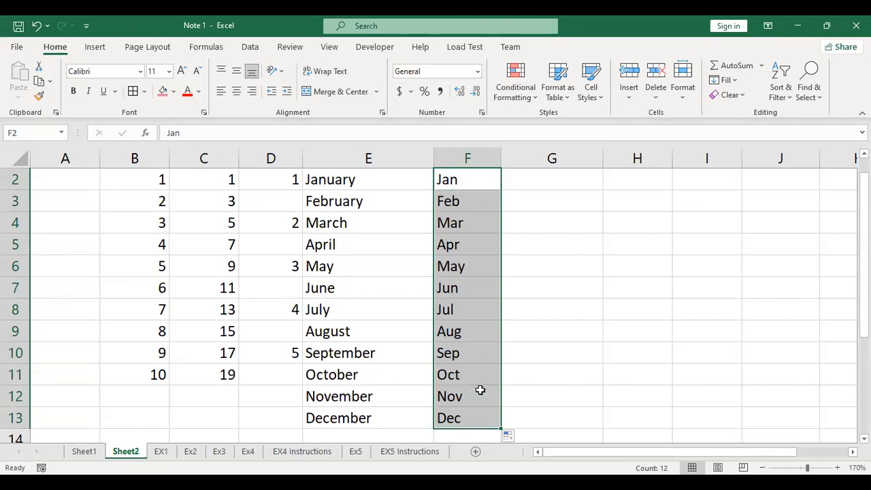
Enter Monaday in G2, fill it down to G13 and open the fill options for the range.
click(552, 177)
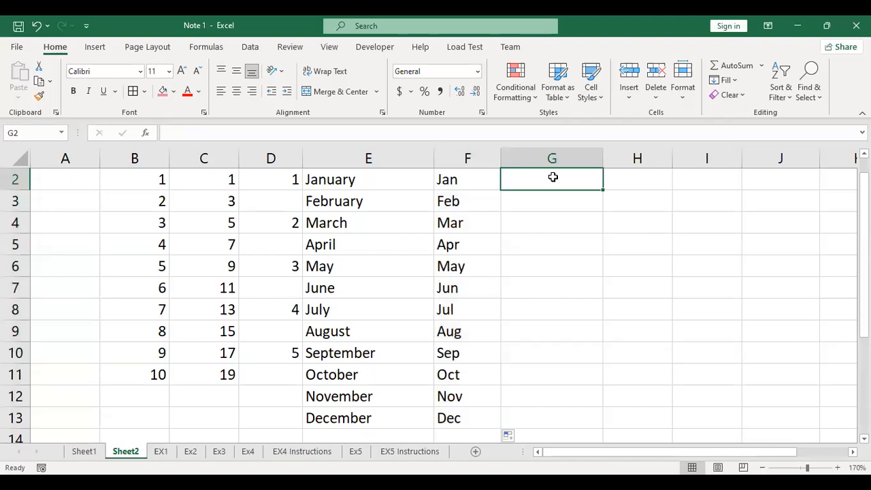
text(Monaday)
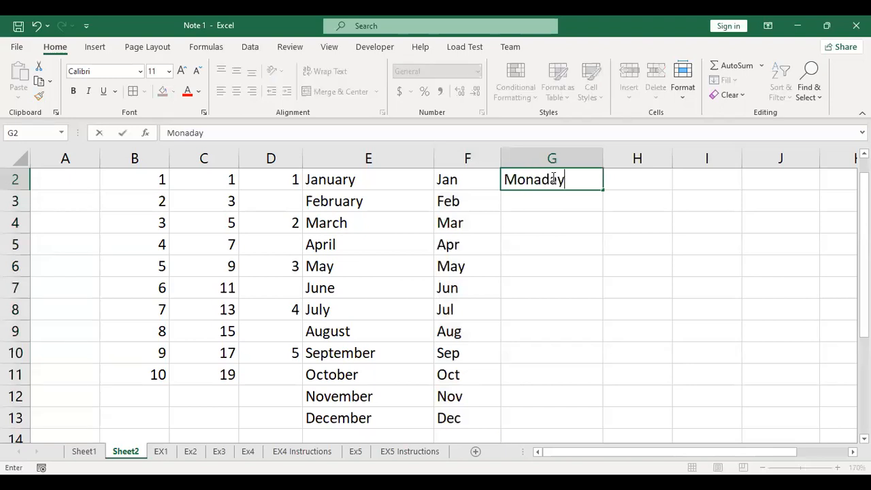
click(606, 192)
click(579, 188)
drag(602, 190, 579, 432)
scroll(579, 431, down, 1)
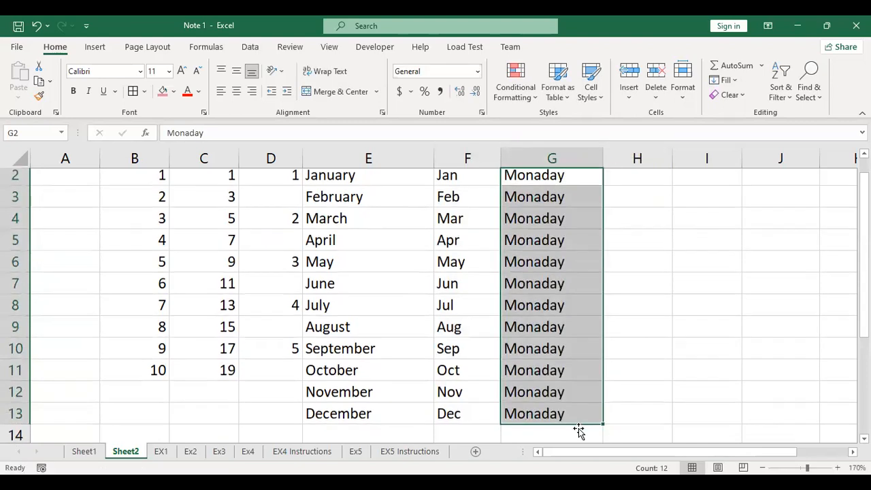
click(610, 370)
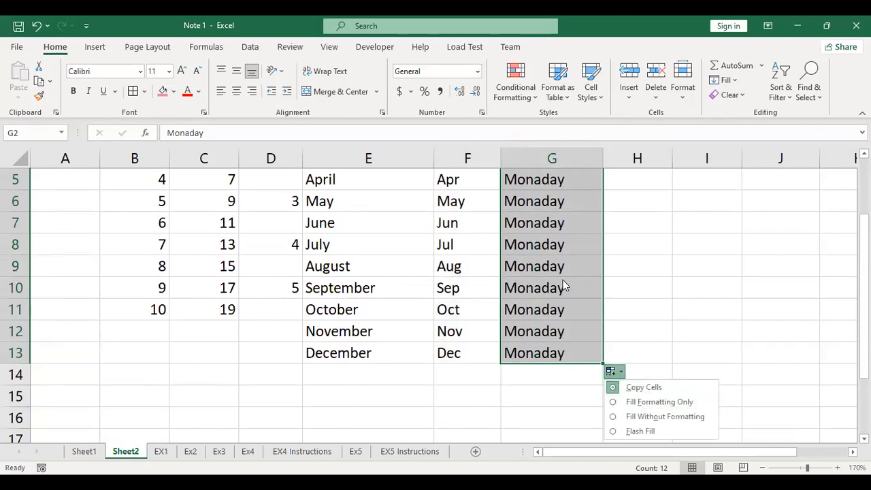
Correct the text in G2 to Monday and auto-fill the weekday names down to G13.
scroll(563, 283, up, 2)
double_click(534, 201)
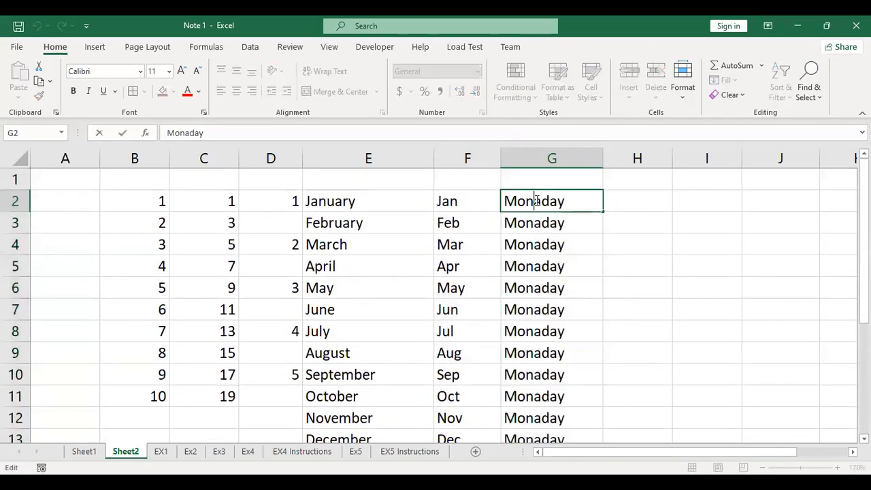
key(Delete)
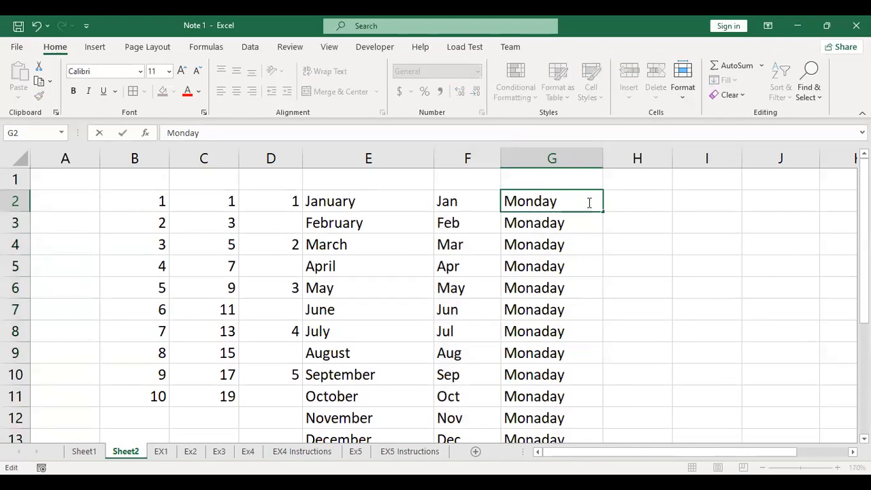
drag(602, 212, 603, 407)
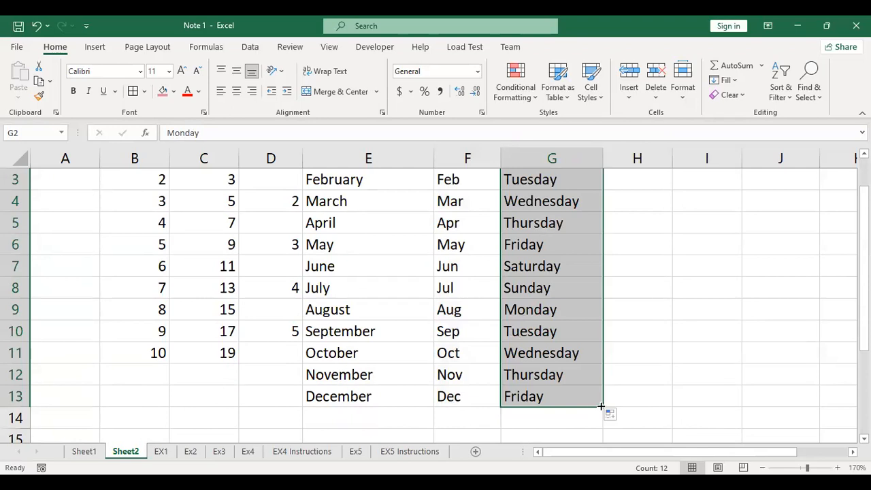
scroll(579, 284, up, 1)
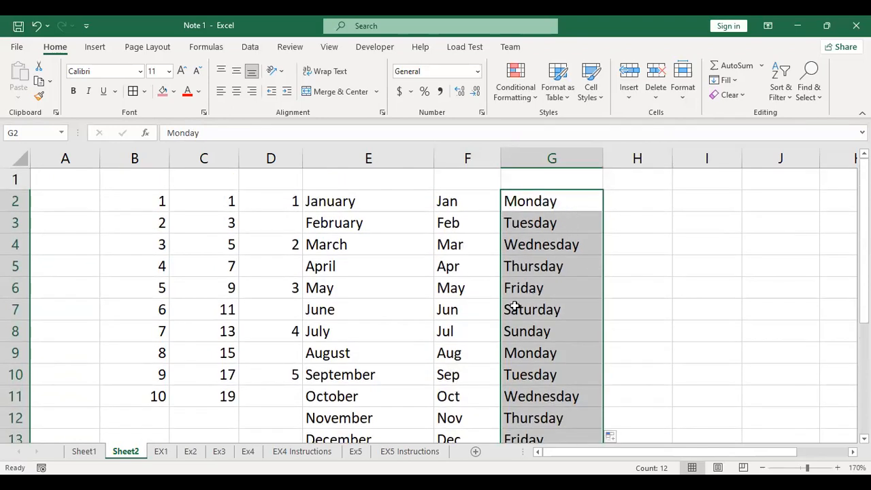
Examine the Monday to Sunday cycle in G2:G8 and the weekdays that follow it in G9:G11.
click(518, 330)
click(519, 354)
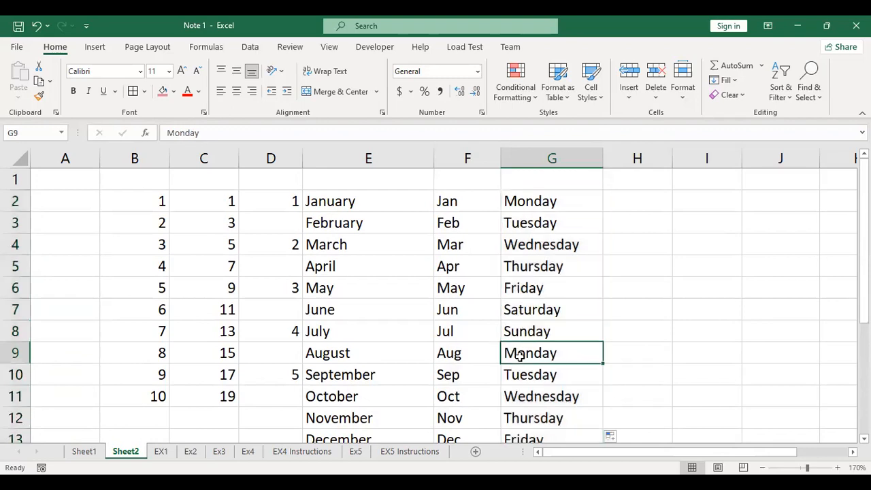
drag(547, 197, 518, 332)
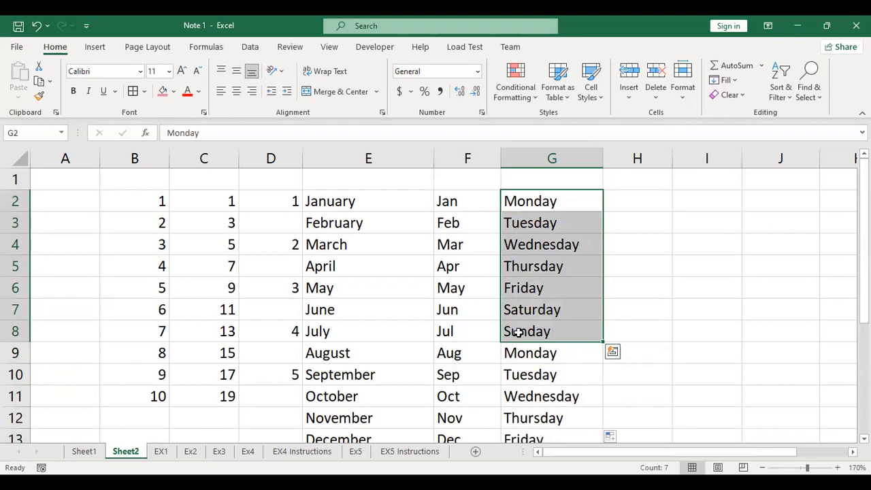
drag(559, 198, 529, 326)
click(529, 351)
click(534, 371)
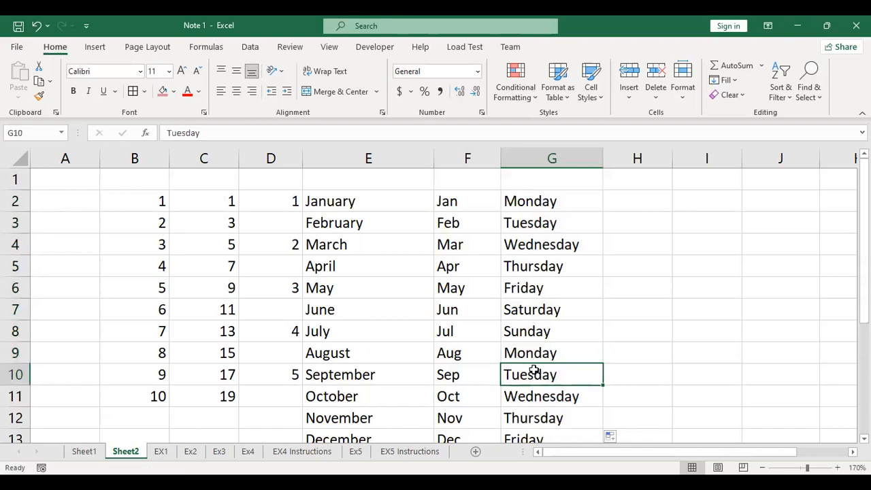
click(532, 401)
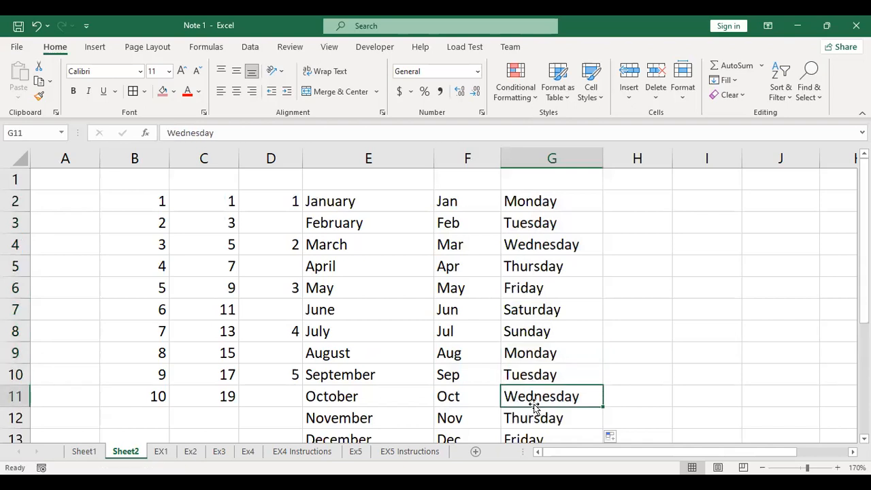
Widen column H, enter Monday in H2 and fill down to H13 using the Fill Weekdays option.
click(625, 207)
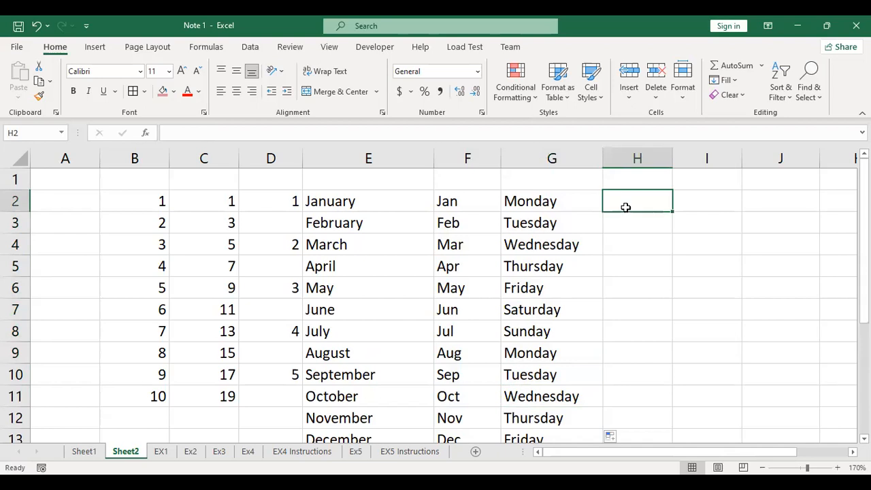
drag(673, 152, 711, 159)
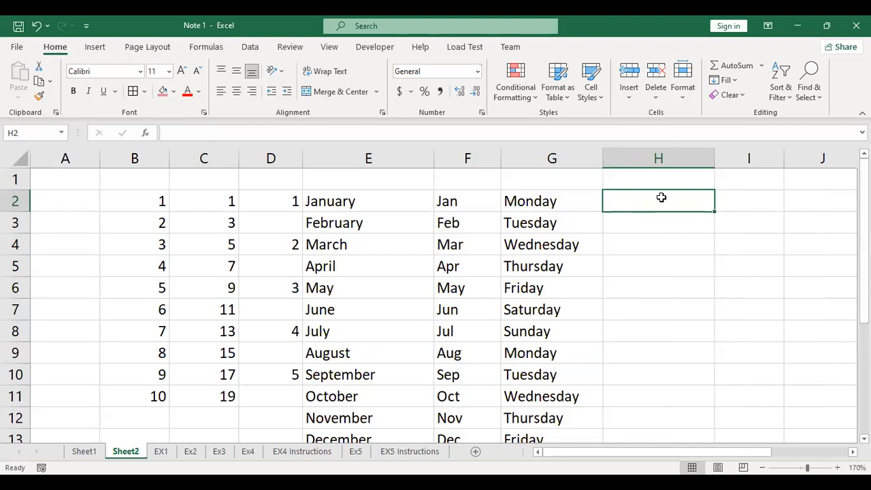
text(Monday)
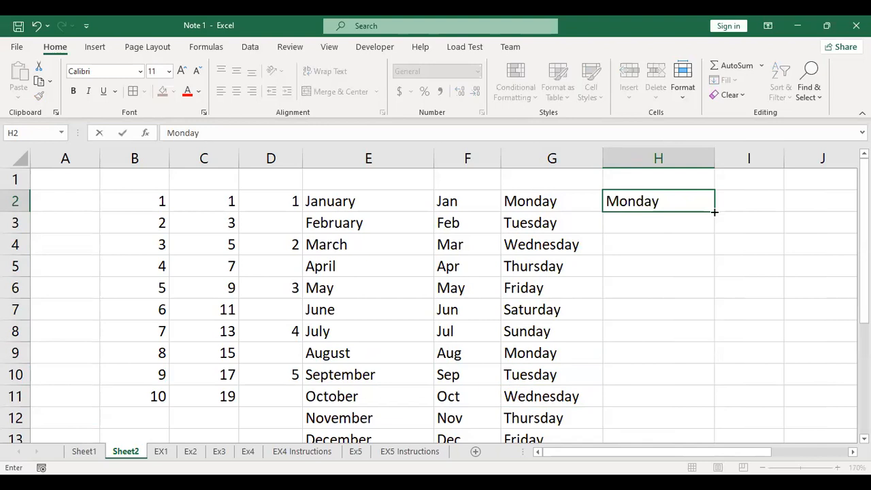
drag(714, 211, 682, 441)
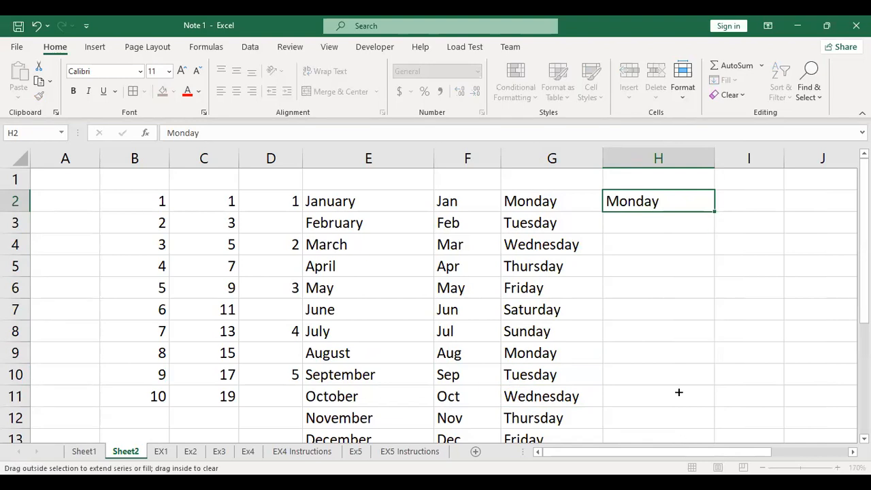
drag(675, 402, 675, 402)
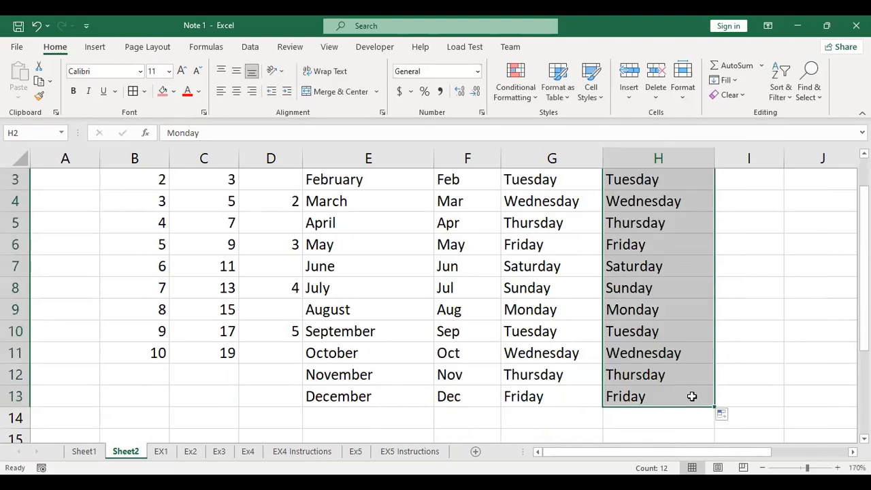
click(722, 417)
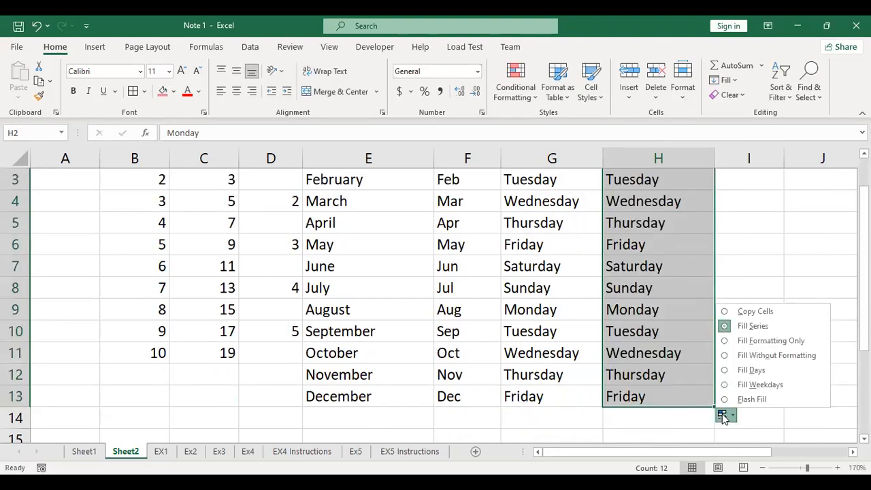
click(740, 385)
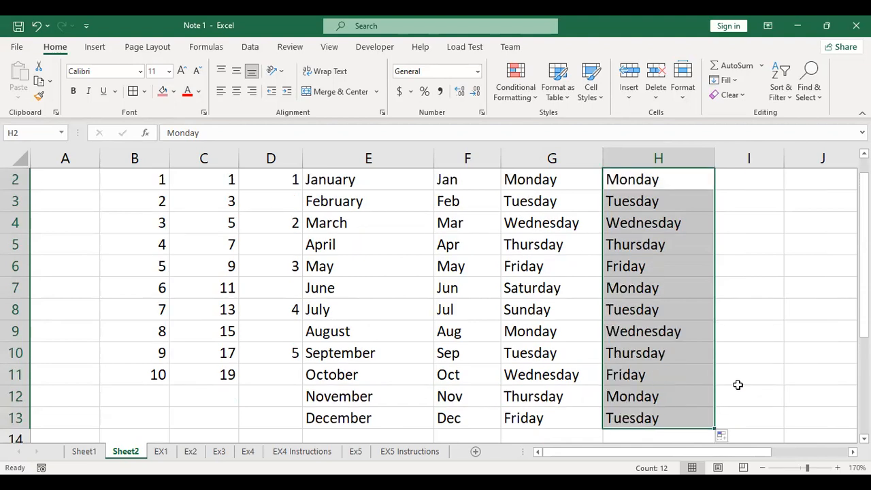
Shade H2:H6 light orange and G2:G8 with the standard orange fill colour.
drag(631, 179, 621, 269)
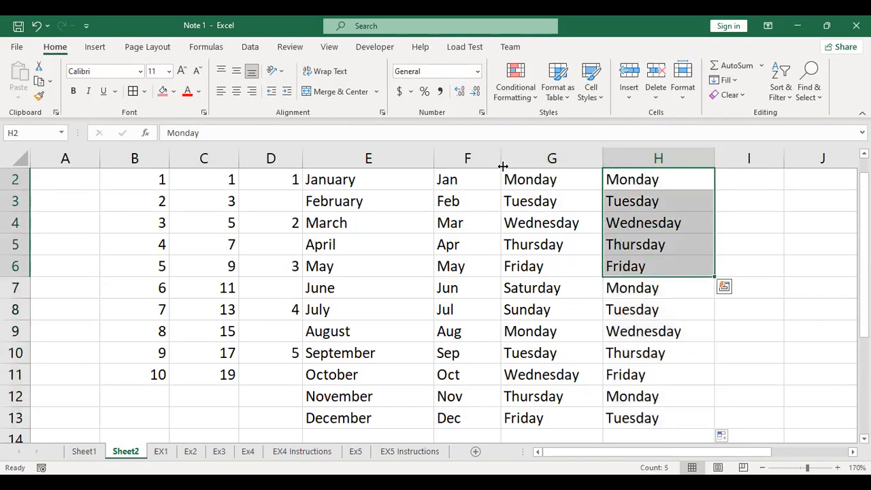
click(173, 91)
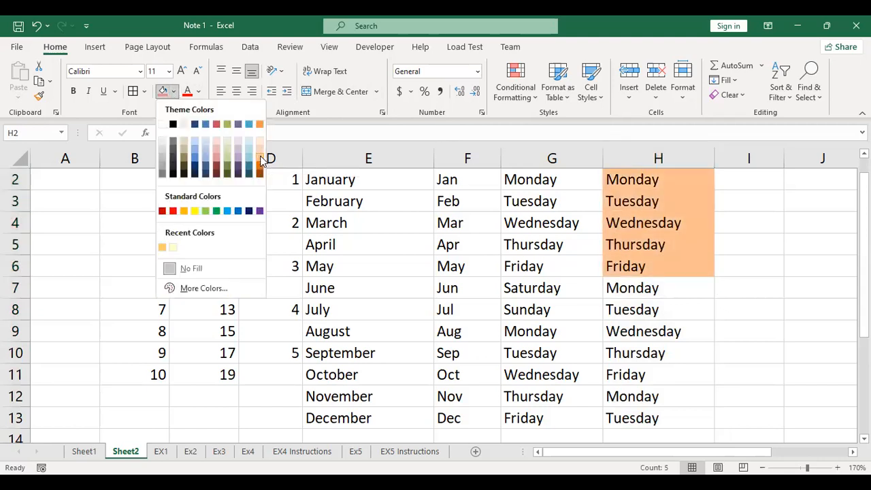
drag(567, 184, 549, 306)
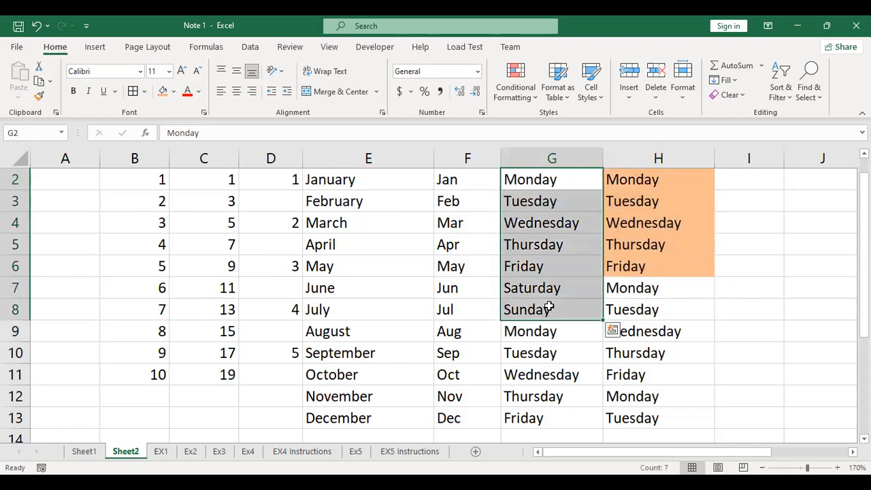
click(174, 92)
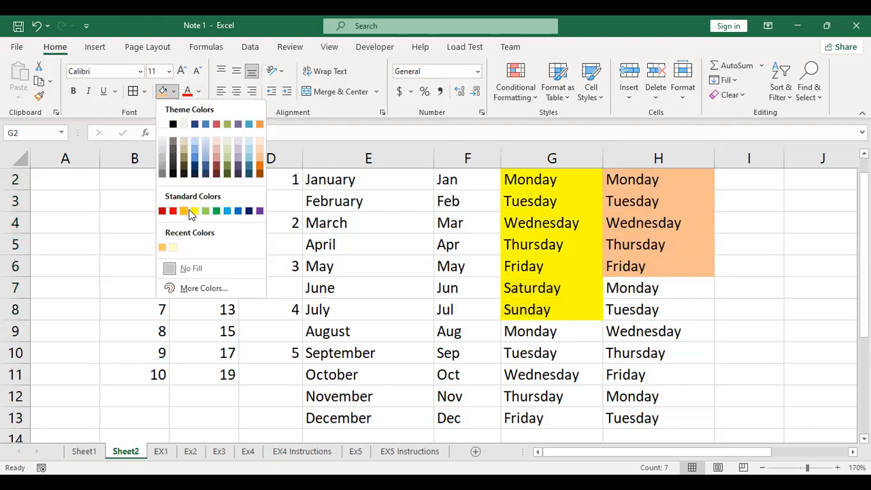
click(183, 211)
click(690, 308)
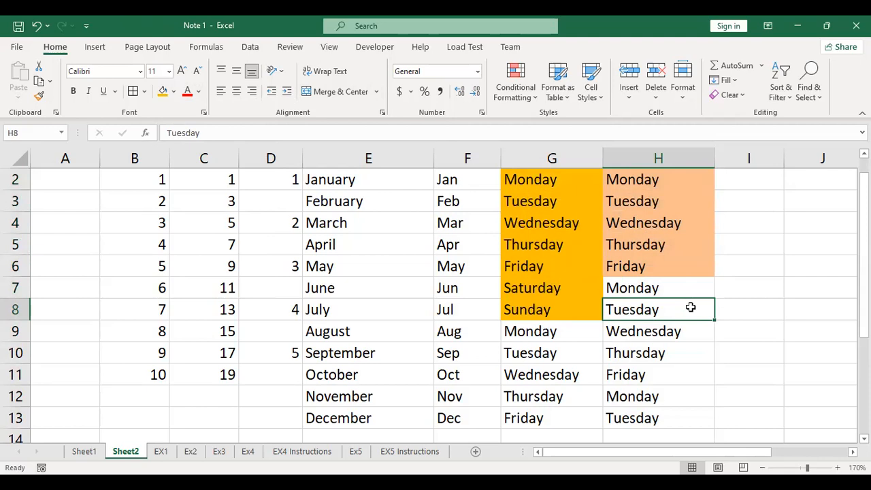
Enter Mon in I2 and auto-fill the abbreviated weekday names down to I8.
scroll(690, 307, up, 1)
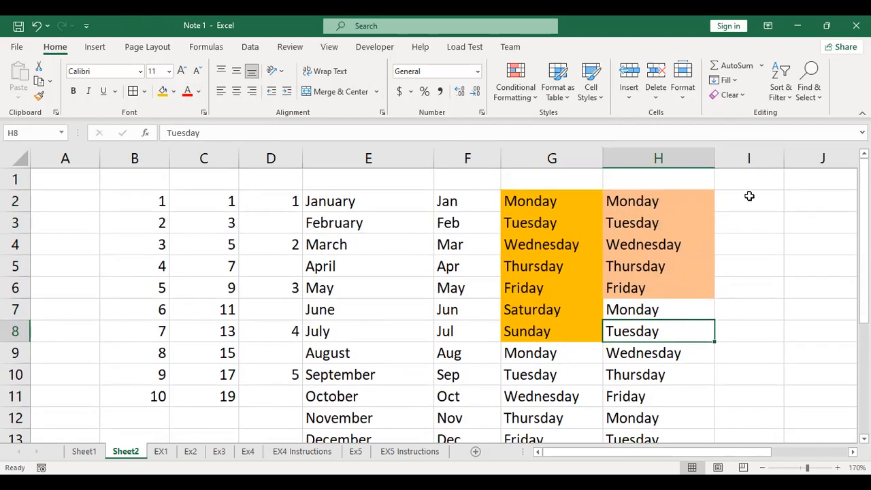
click(749, 196)
text(Mon)
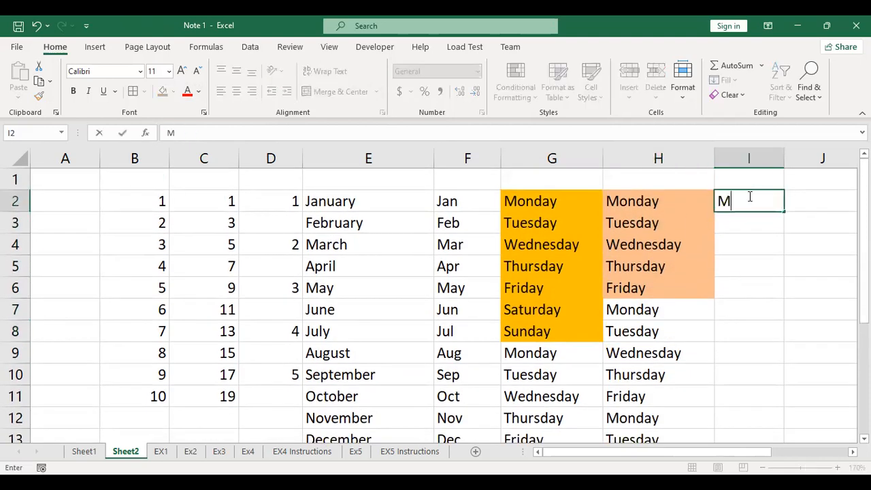
key(ctrl+Return)
drag(774, 301, 781, 346)
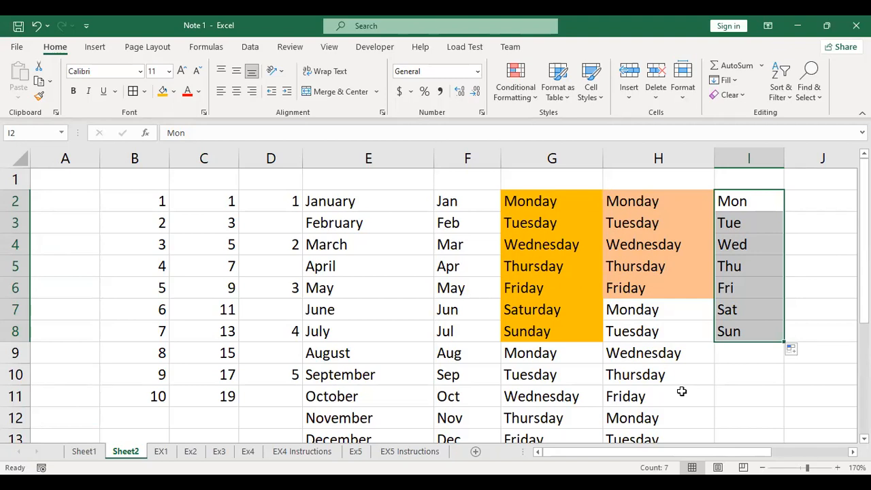
Enter the numbers 10, 20, 30, 40 and 50 in cells K2 to K6.
click(801, 196)
key(Right)
key(Right)
key(Right)
key(Right)
key(Right)
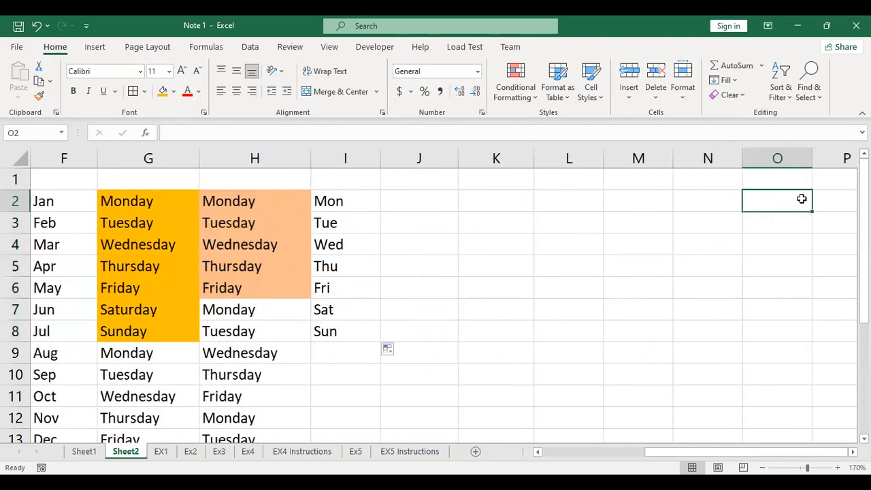
click(484, 201)
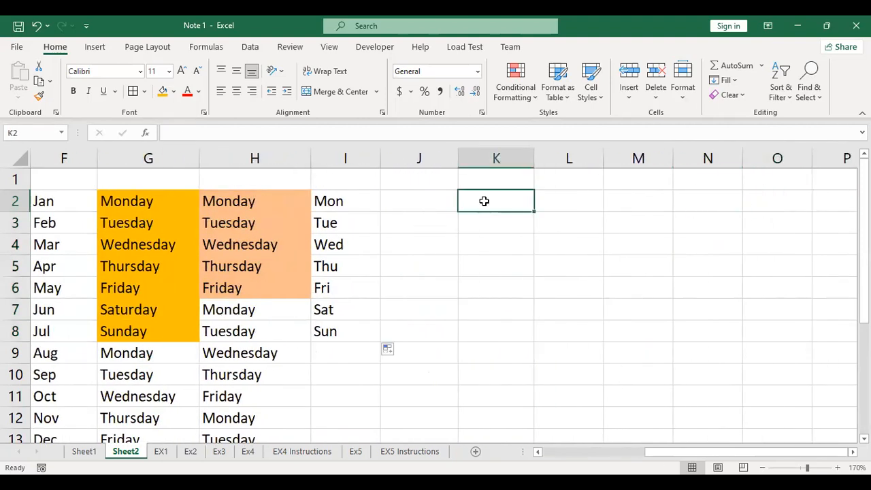
text(1)
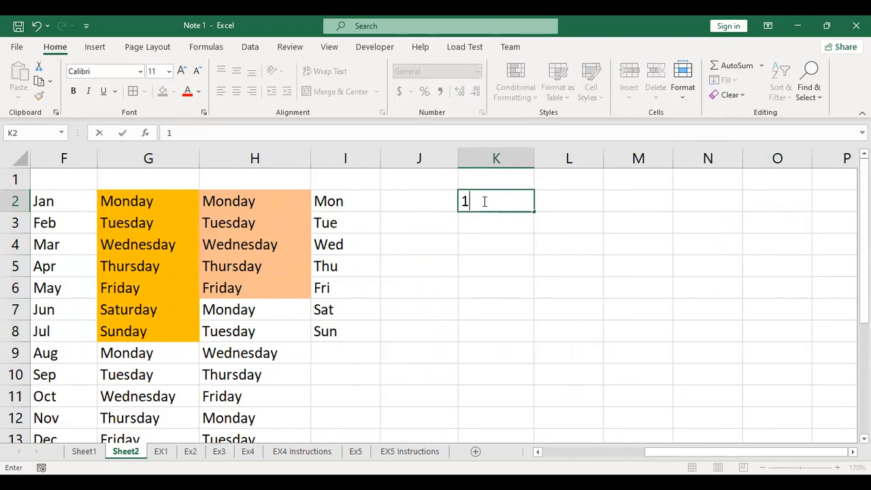
text(0)
key(Return)
text(20)
key(Return)
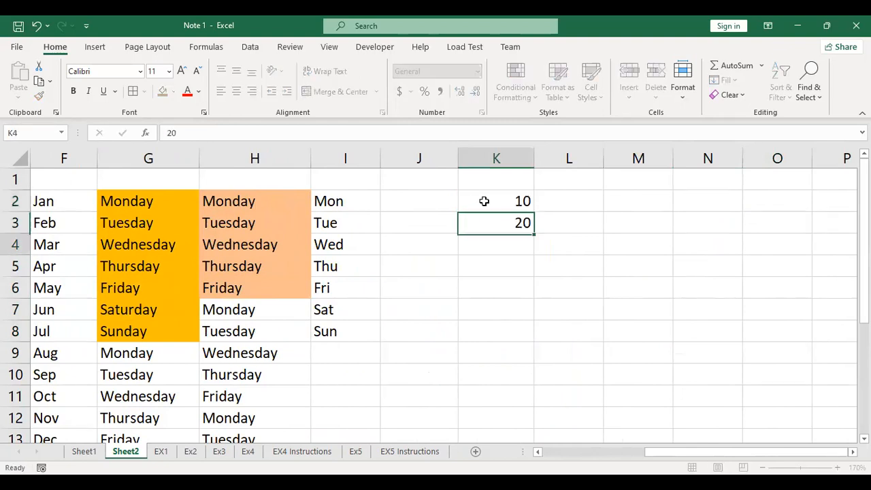
text(30)
key(Return)
text(40)
key(Return)
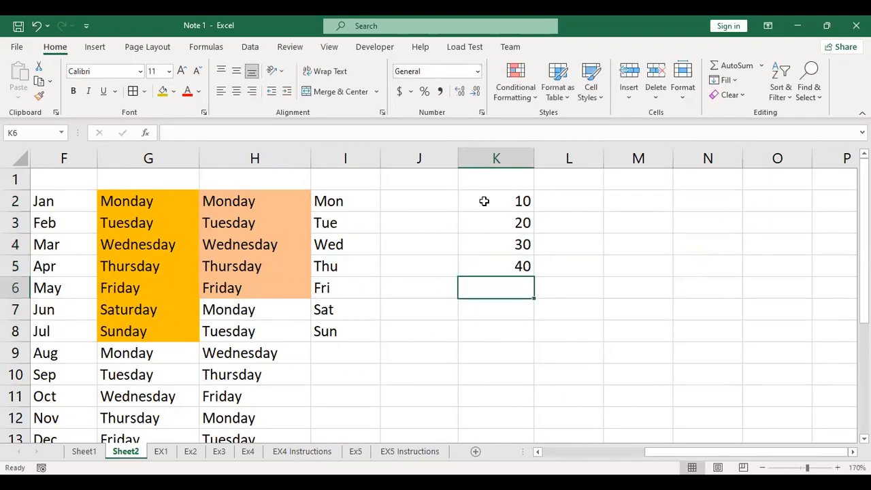
text(50)
key(Return)
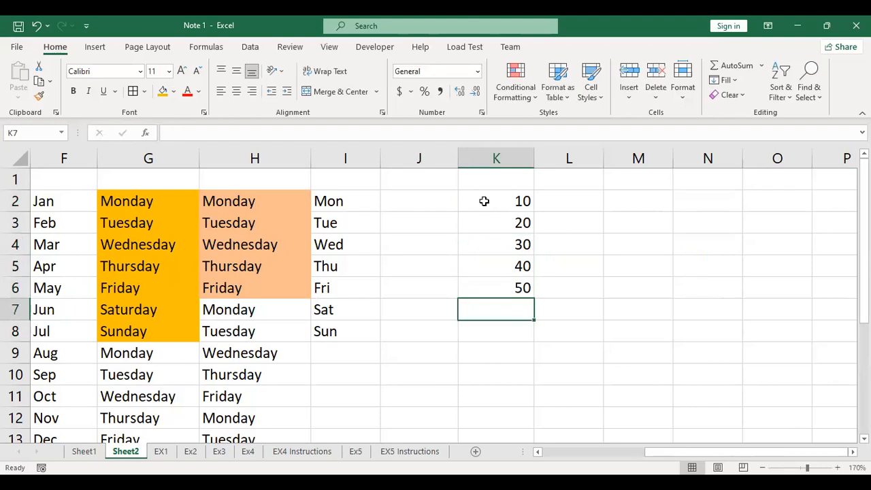
Change the value in K4 to 100 and the value in K6 to 80.
click(503, 249)
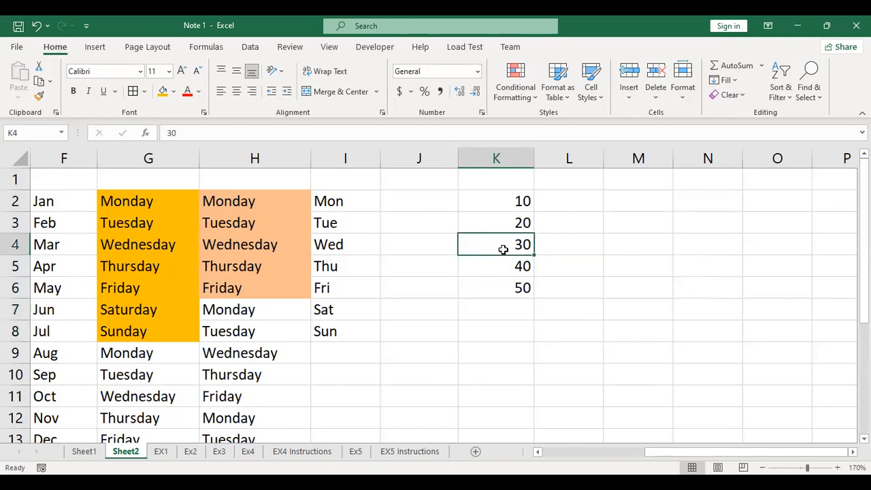
text(100)
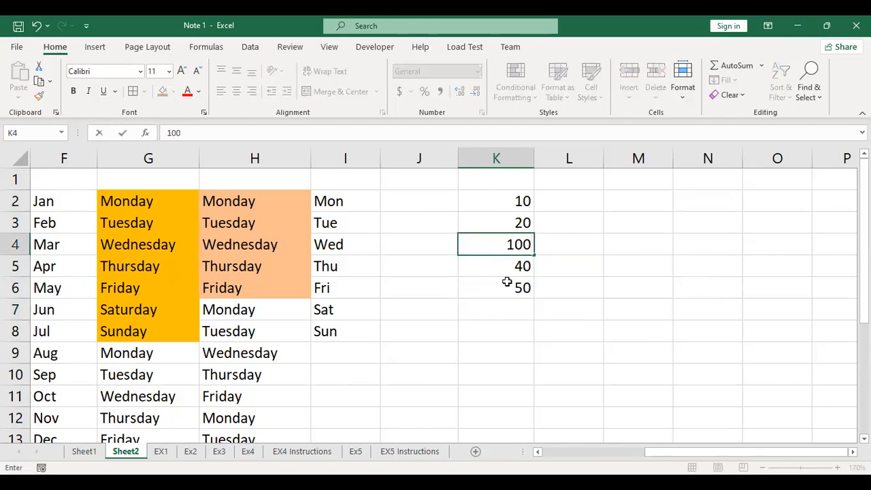
click(507, 282)
text(89)
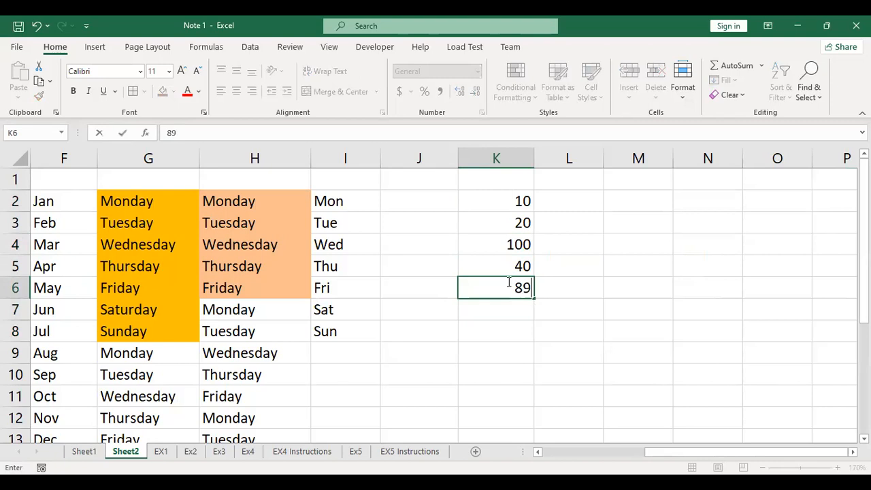
key(BackSpace)
text(0)
click(610, 266)
Enter the number 1 in cell L2 and the number 2 in cell L3.
click(579, 206)
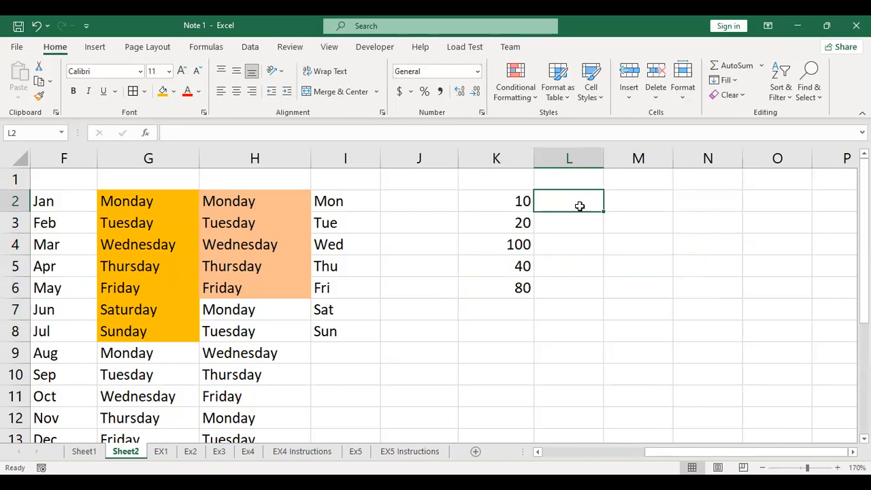
text(1)
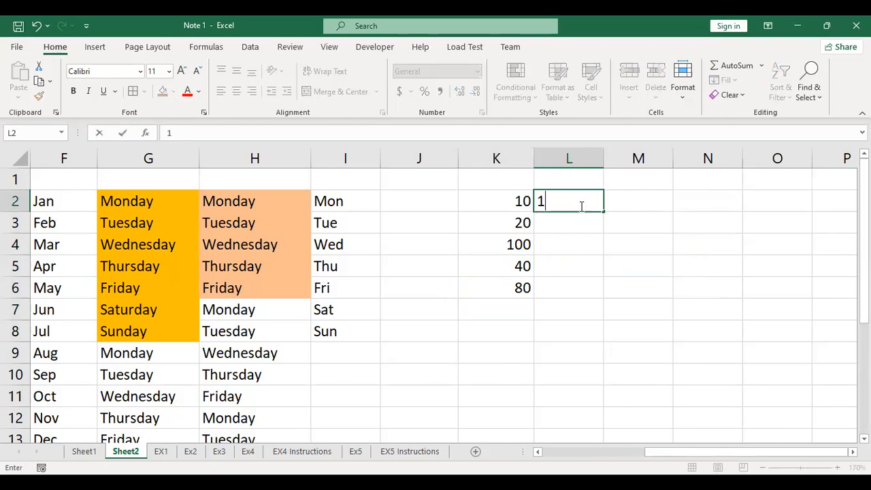
click(578, 221)
text(2)
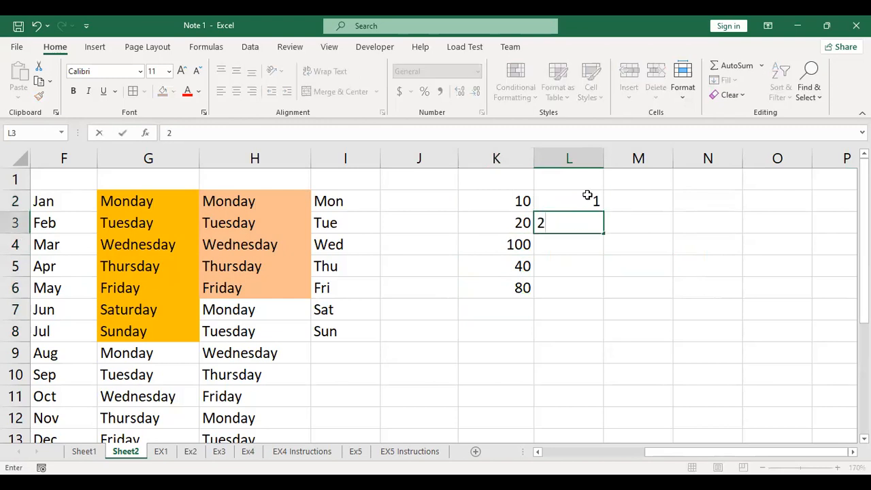
Make L2:L3 bold, shade both cells orange and centre their numbers horizontally.
drag(578, 200, 574, 222)
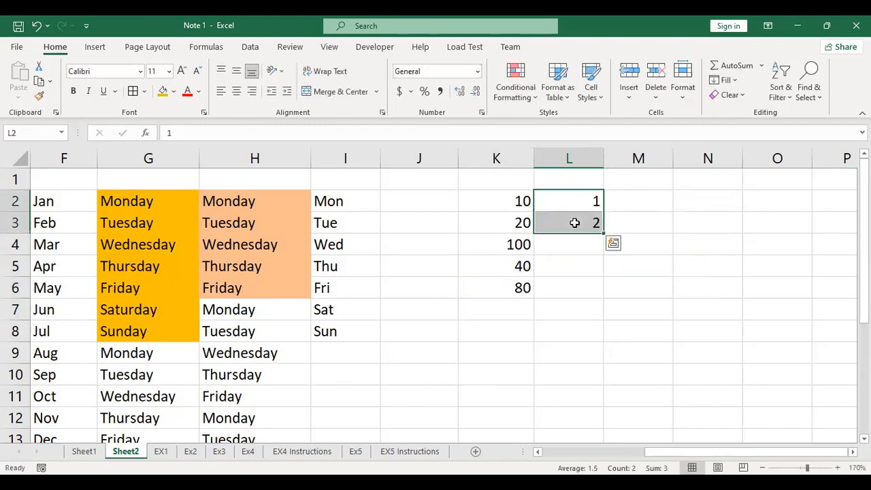
key(ctrl+b)
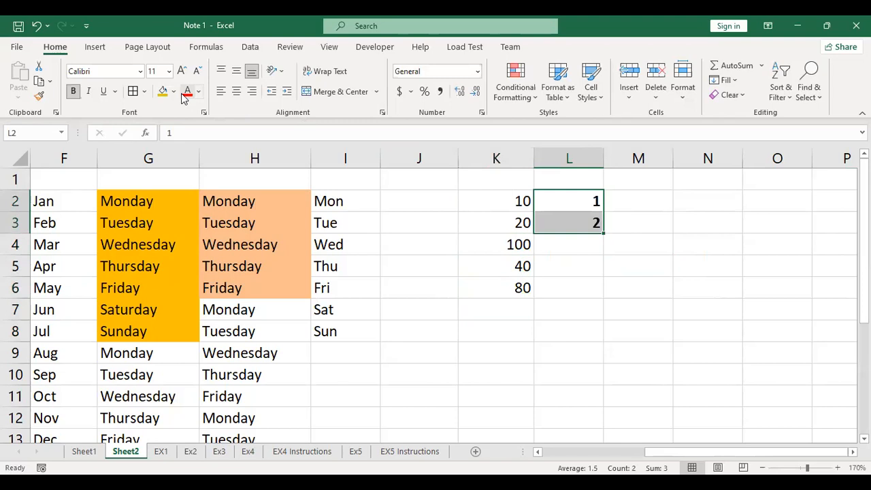
click(162, 92)
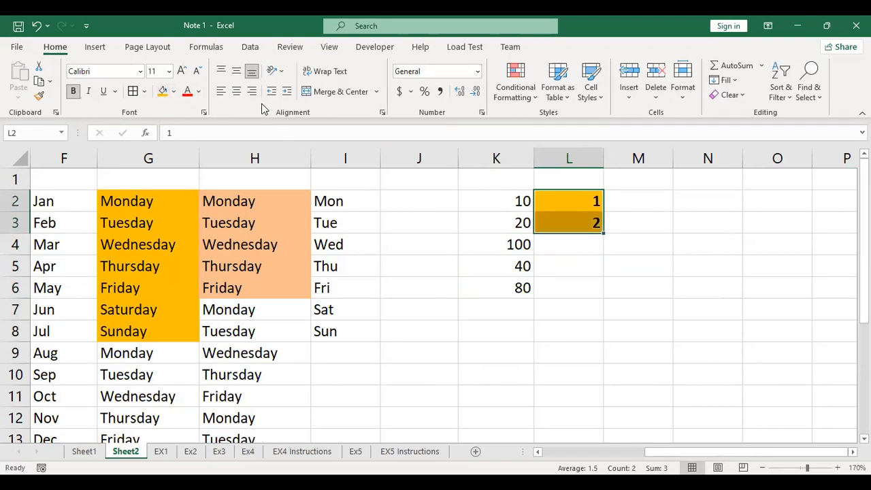
click(236, 92)
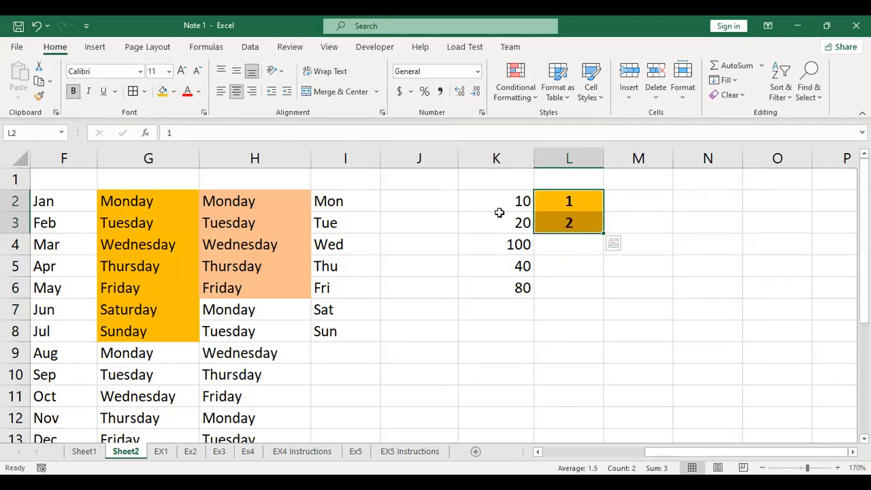
Format K2 with the standard light blue fill, bold text, and middle and centre alignment.
click(503, 205)
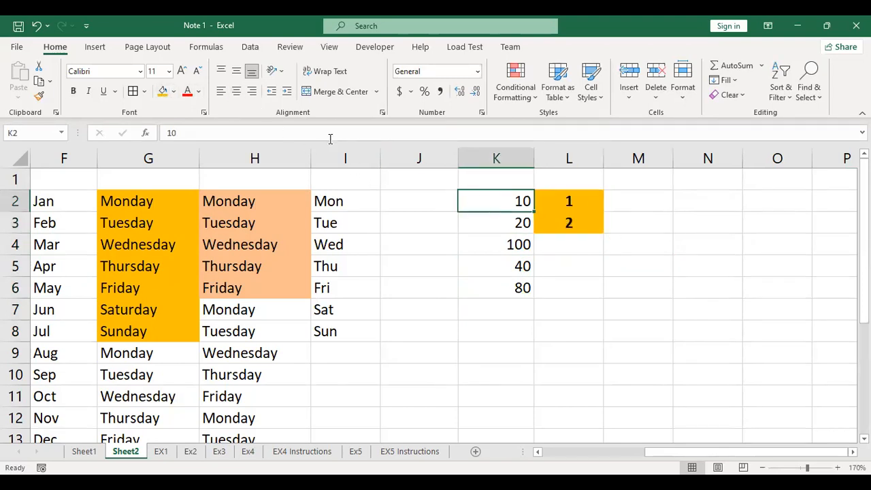
click(174, 91)
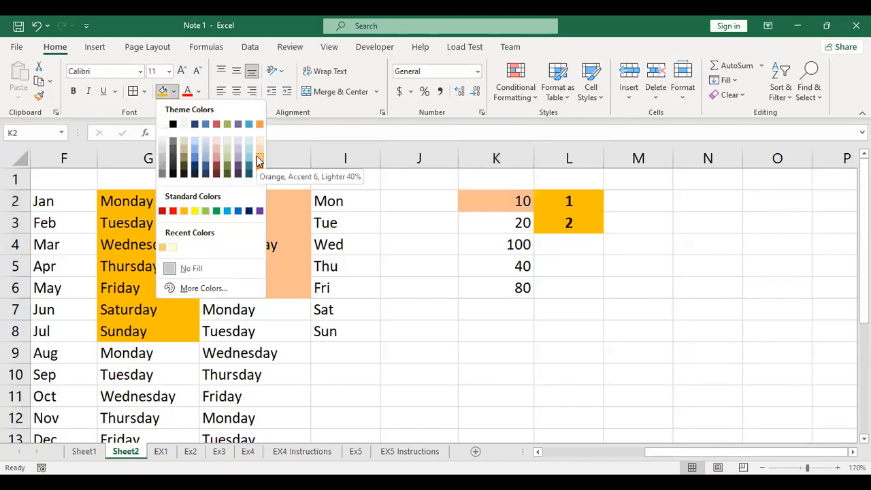
click(225, 210)
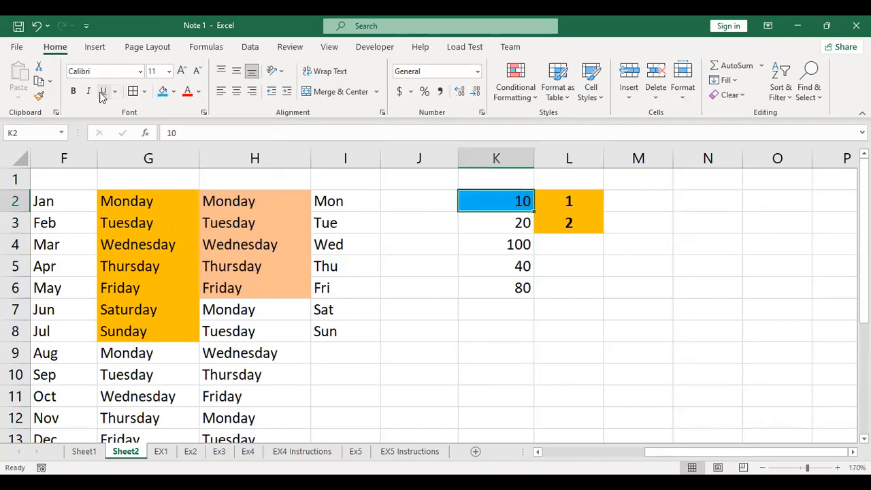
click(73, 91)
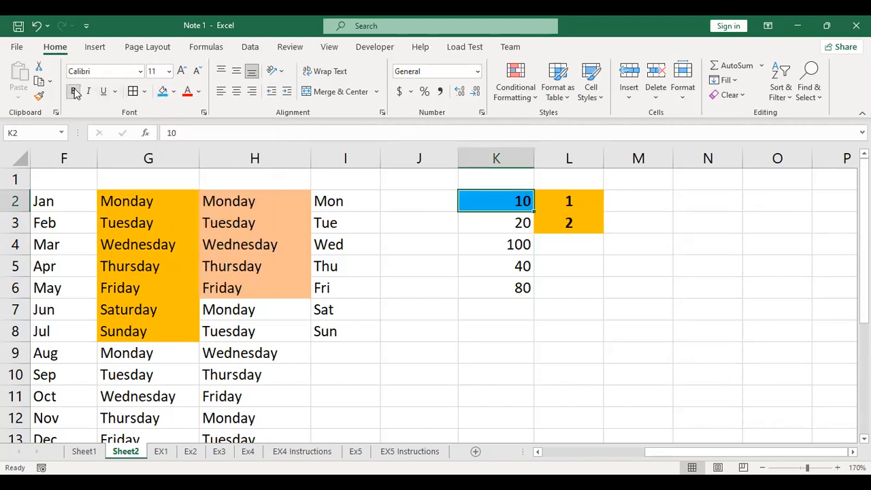
click(236, 70)
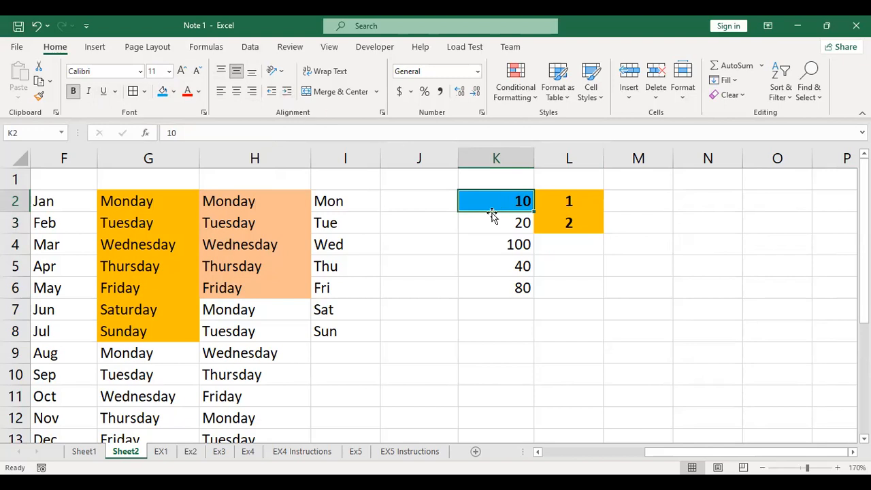
click(237, 93)
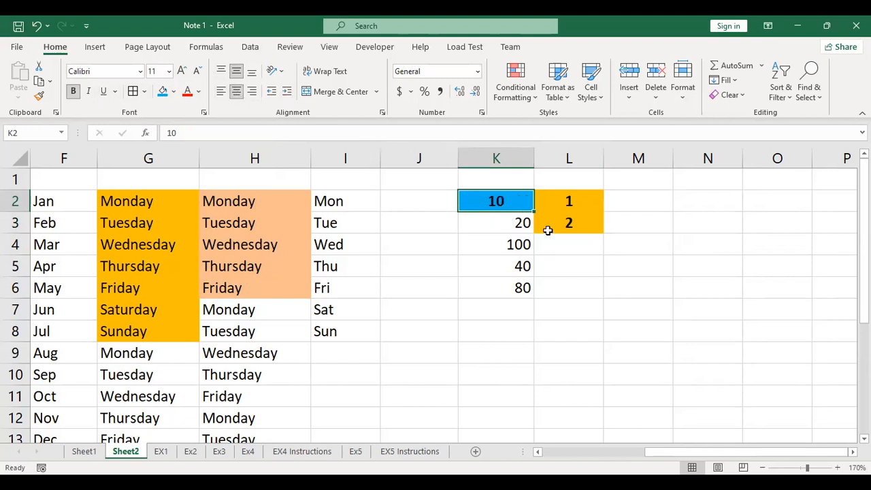
click(658, 312)
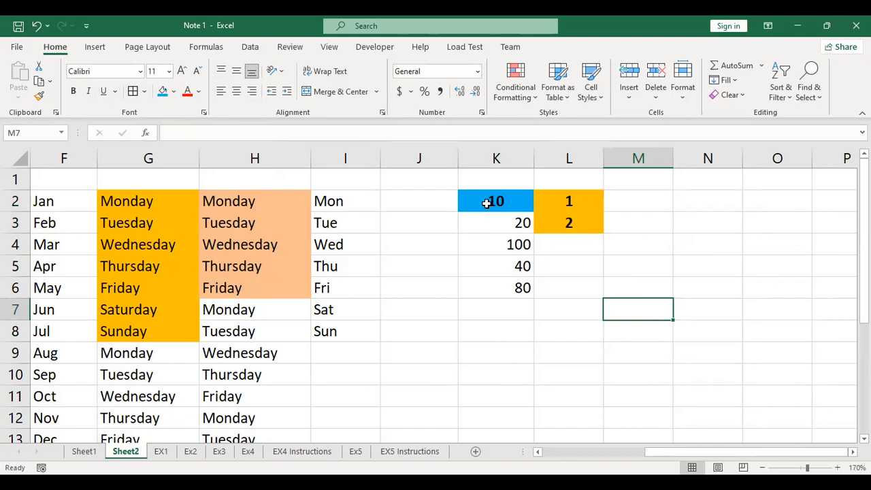
Copy only K2's formatting down to K6 with the Fill Formatting Only option.
drag(494, 222, 492, 283)
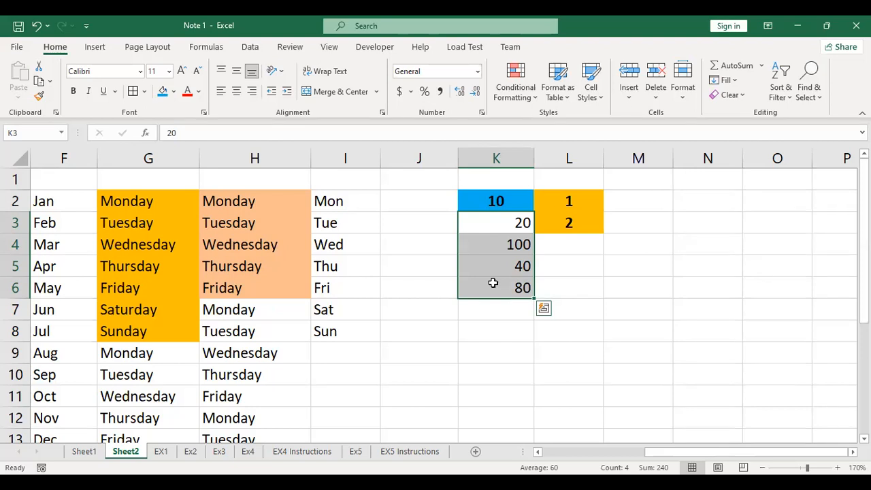
click(508, 203)
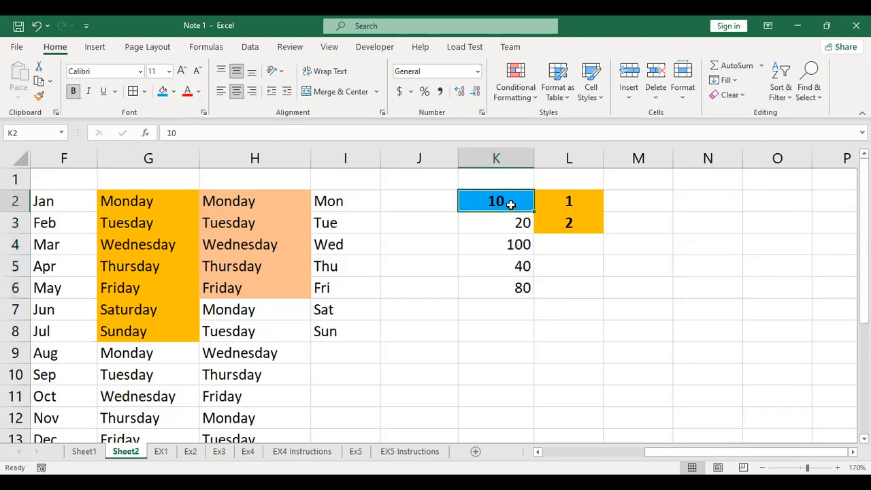
drag(534, 213, 523, 295)
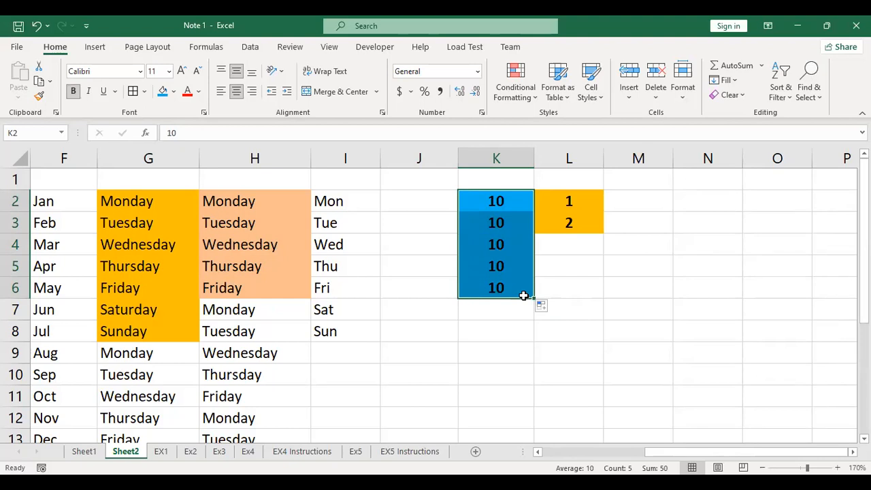
click(546, 310)
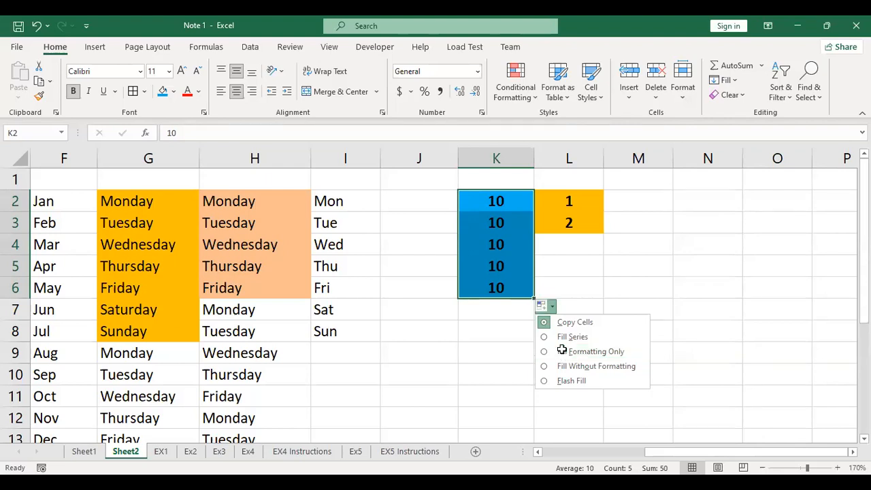
click(561, 351)
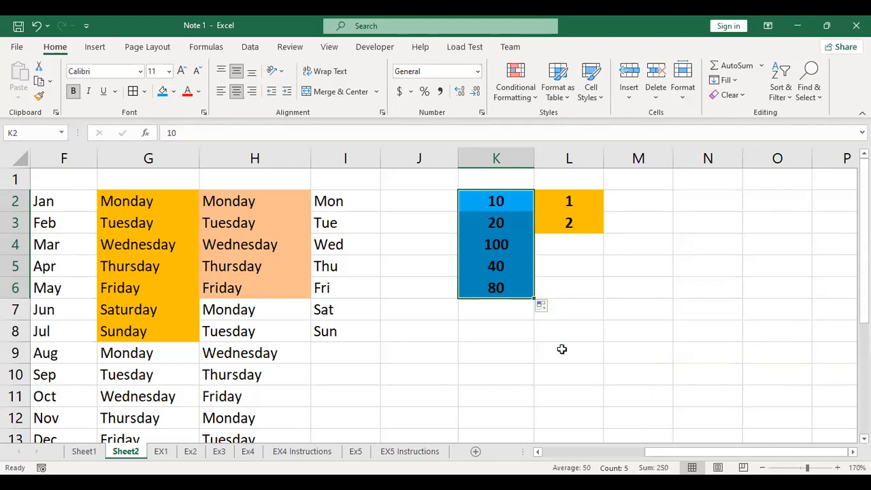
click(562, 349)
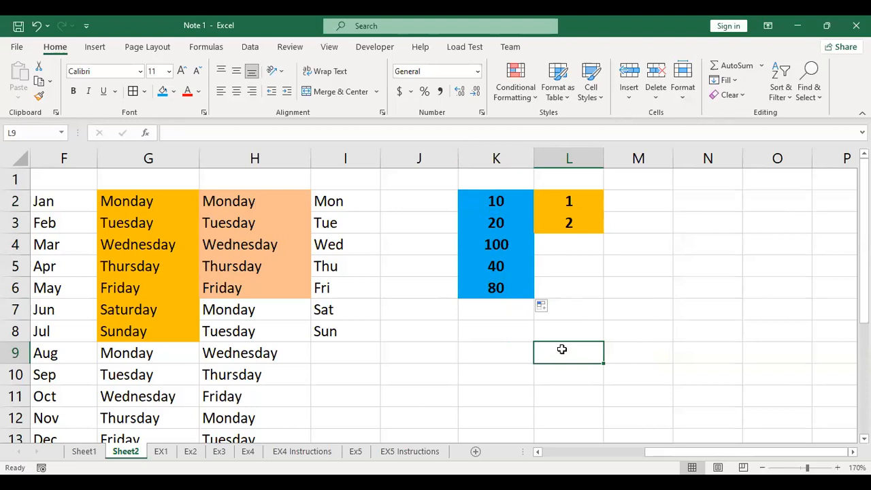
Extend the number series starting in L2:L3 down to 10 in cell L11.
drag(568, 197, 561, 215)
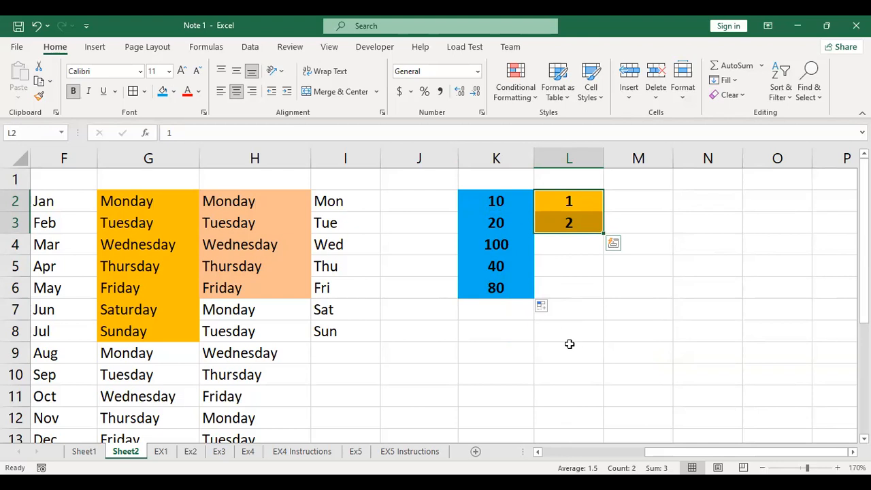
click(587, 261)
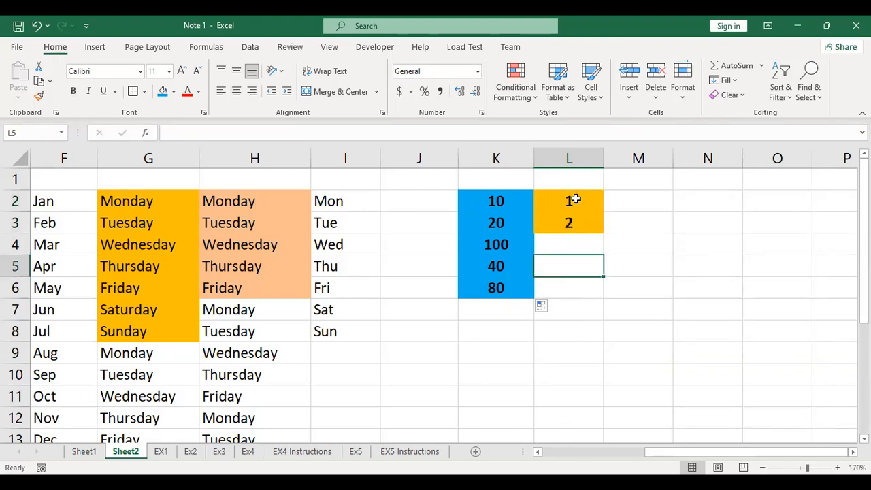
drag(575, 199, 604, 408)
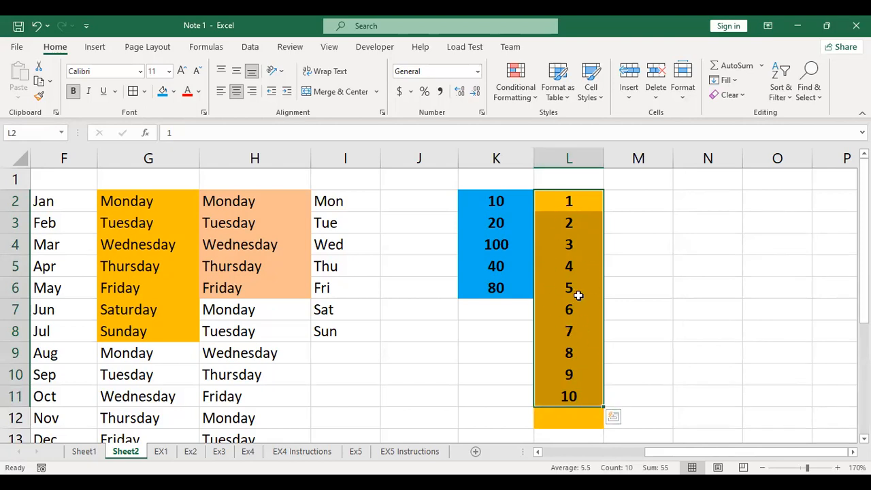
click(614, 418)
click(643, 250)
Auto-fill the 1 in L2 down to L11 and choose the Fill Without Formatting option.
drag(565, 200, 562, 402)
click(577, 201)
drag(601, 211, 585, 407)
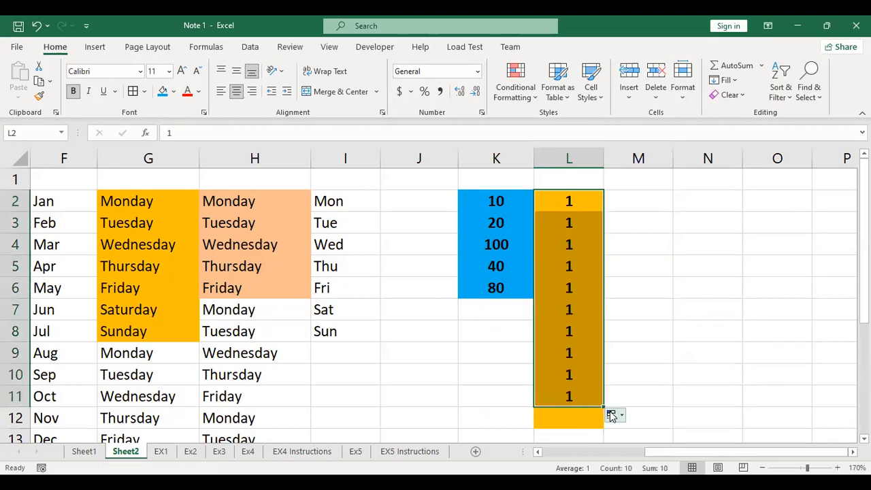
click(611, 415)
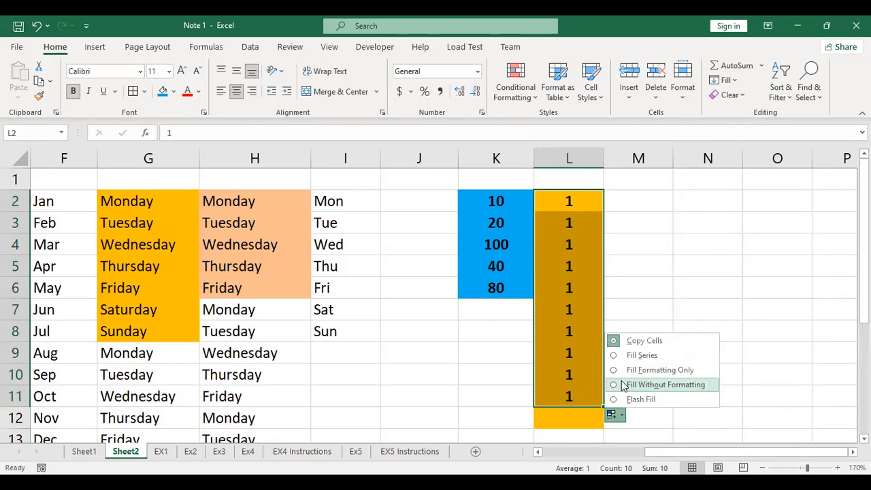
click(621, 385)
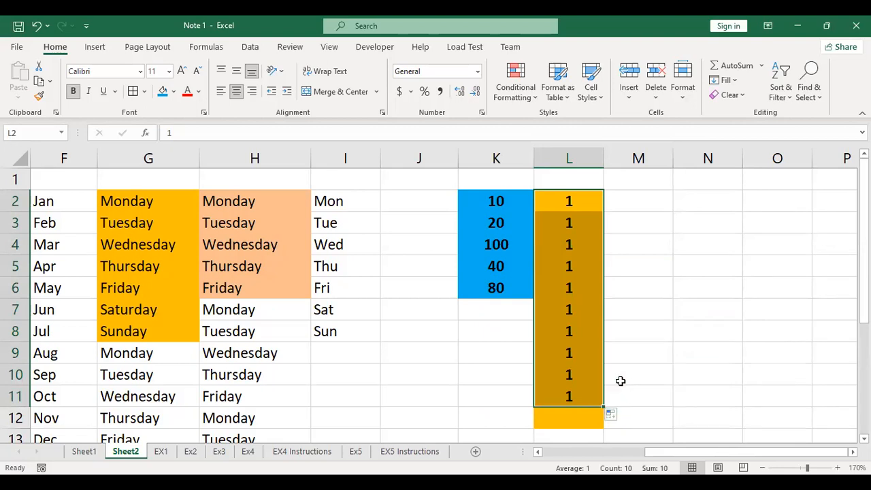
Clear all content and formatting from the empty orange cell L12.
click(589, 416)
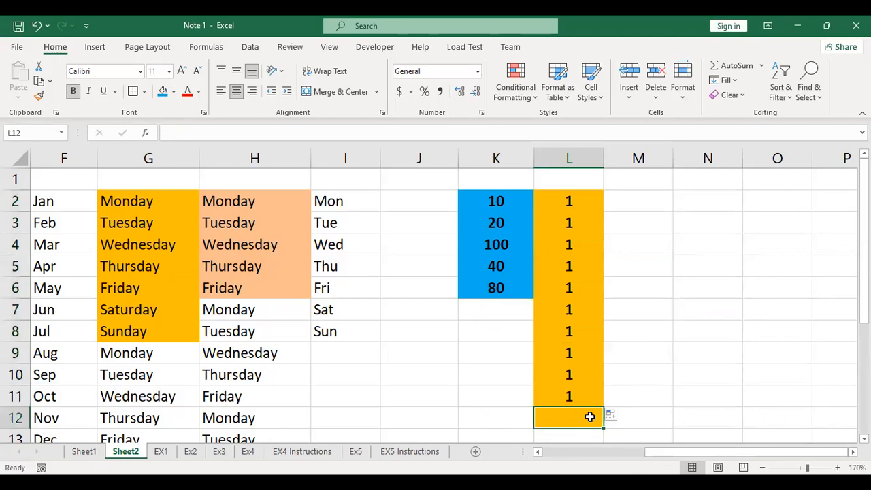
click(741, 97)
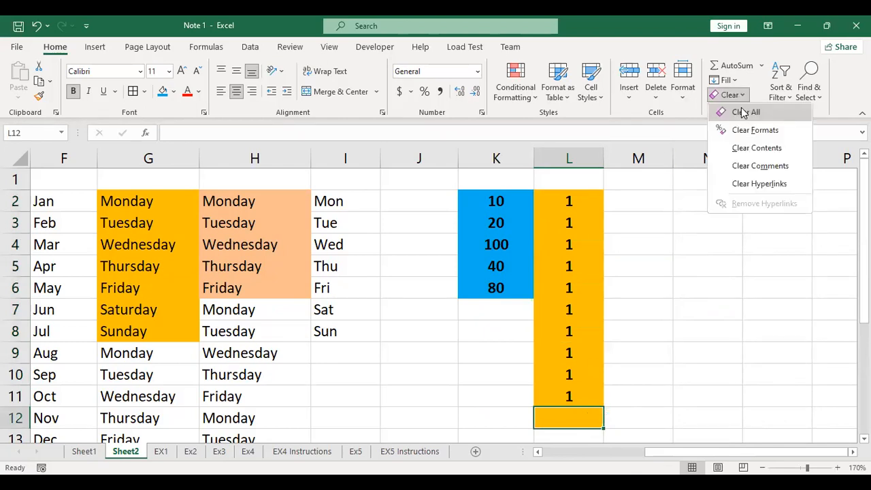
click(743, 112)
Change the value in cell L3 to 2.
click(576, 202)
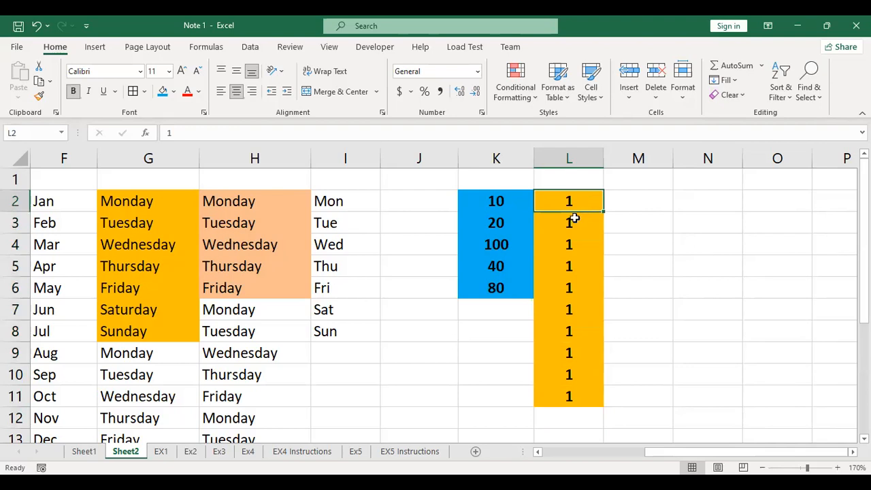
click(574, 218)
text(2)
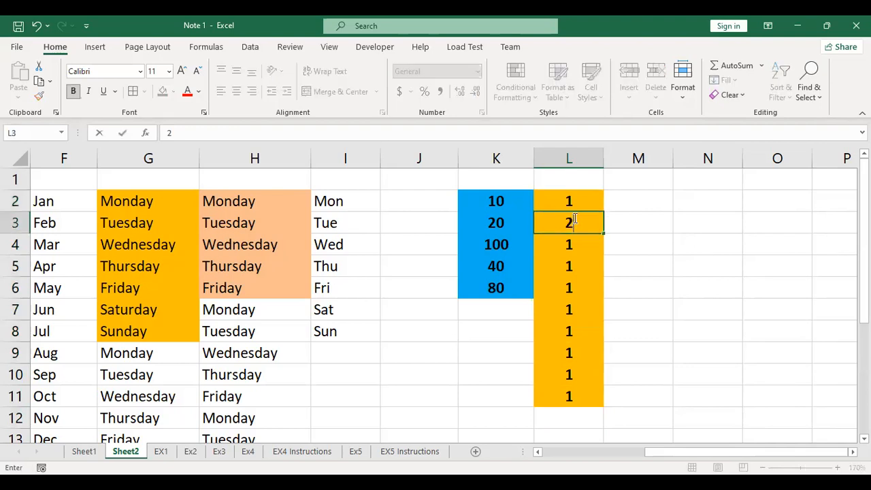
Clear only the formatting from cells L3 to L11, leaving the orange fill on L2.
drag(577, 206, 577, 401)
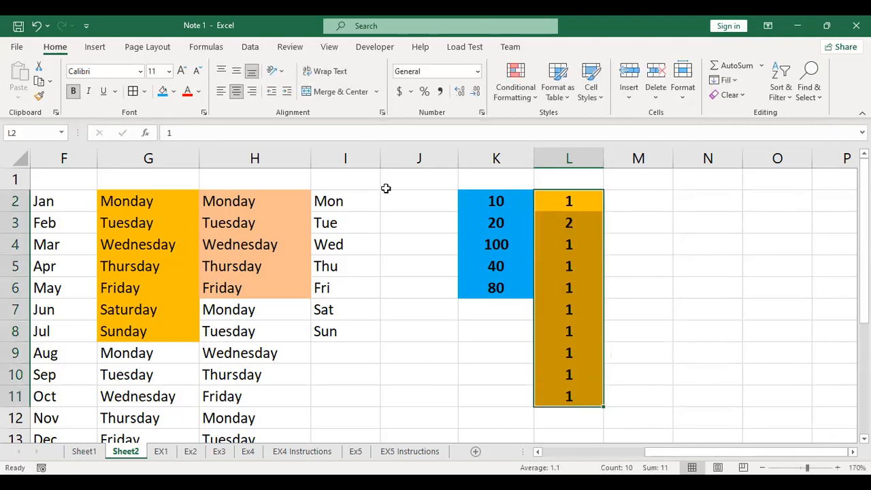
click(727, 95)
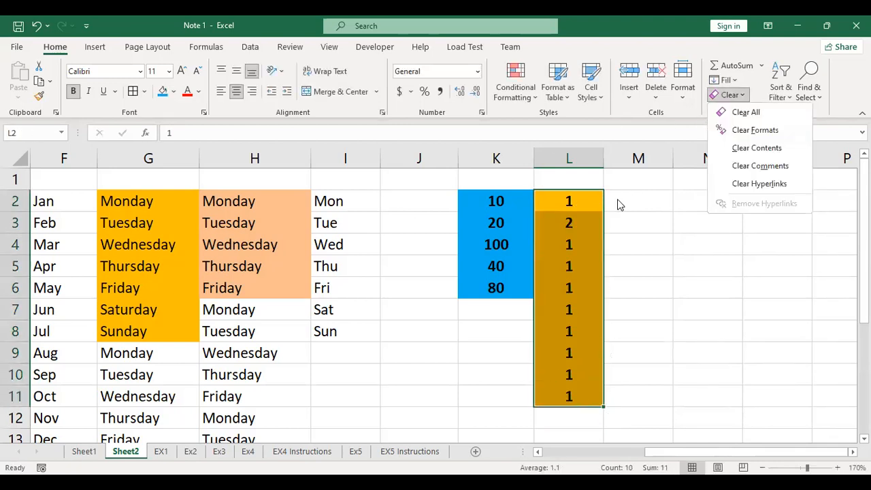
click(583, 221)
drag(583, 222, 575, 397)
click(730, 95)
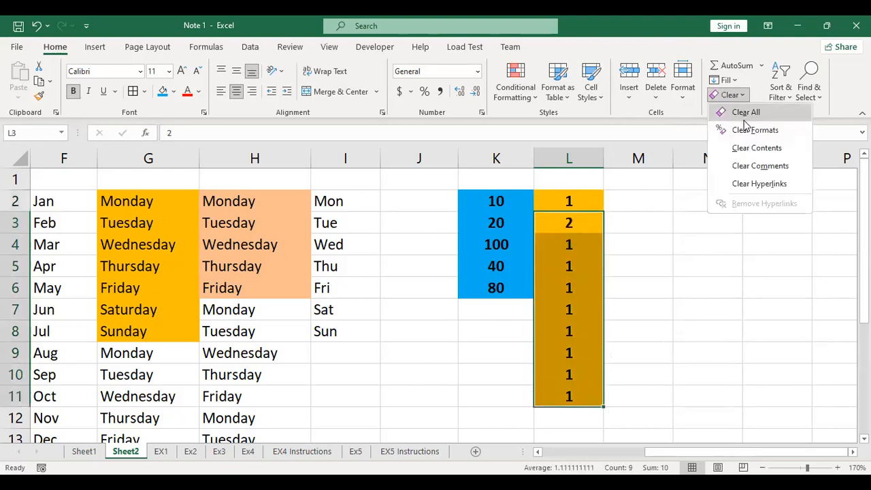
click(746, 130)
click(699, 262)
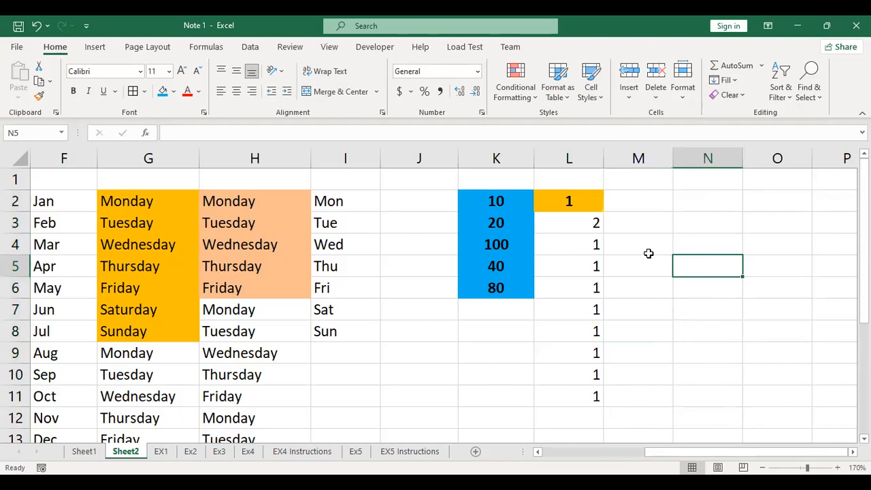
Delete the repeated 1s from cells L4 to L11.
drag(584, 226, 583, 361)
click(583, 243)
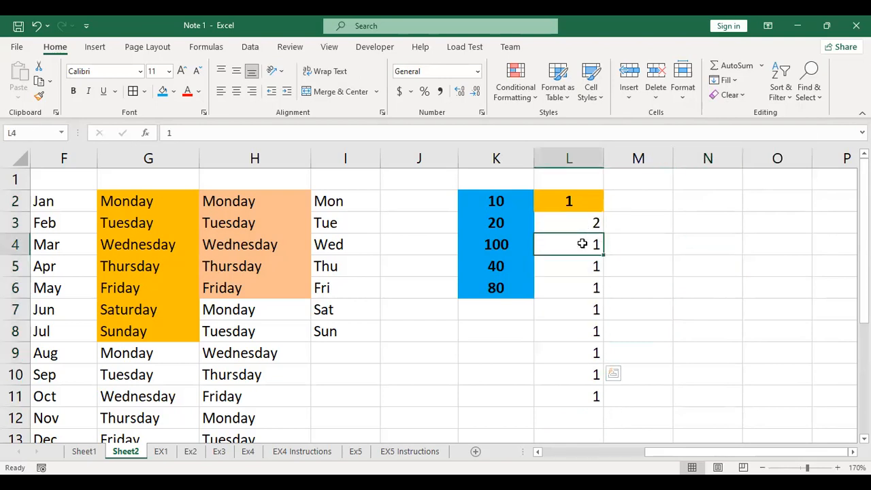
drag(583, 244, 579, 399)
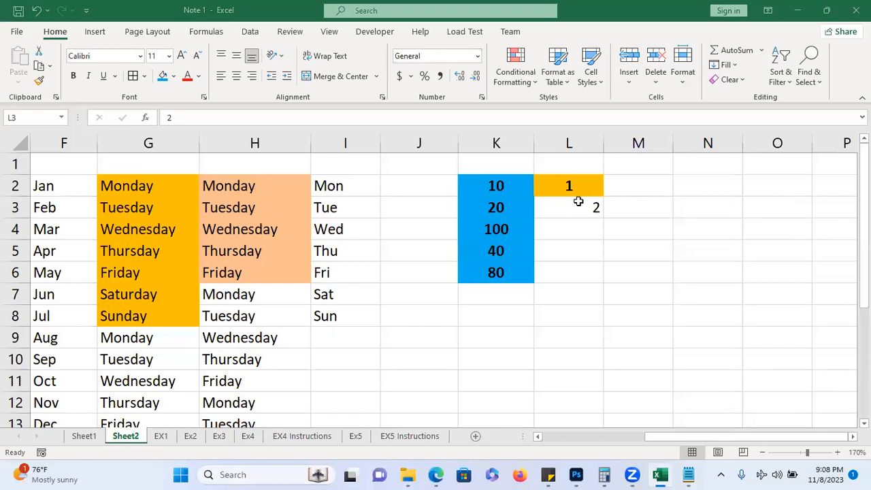
click(649, 229)
Auto-fill the 1 in L2 down to L10 using the Fill Without Formatting option.
click(585, 185)
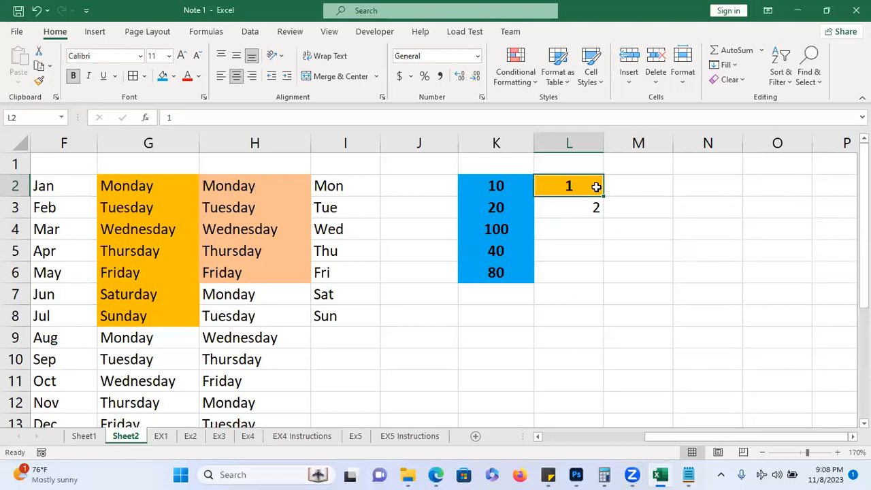
drag(604, 195, 595, 360)
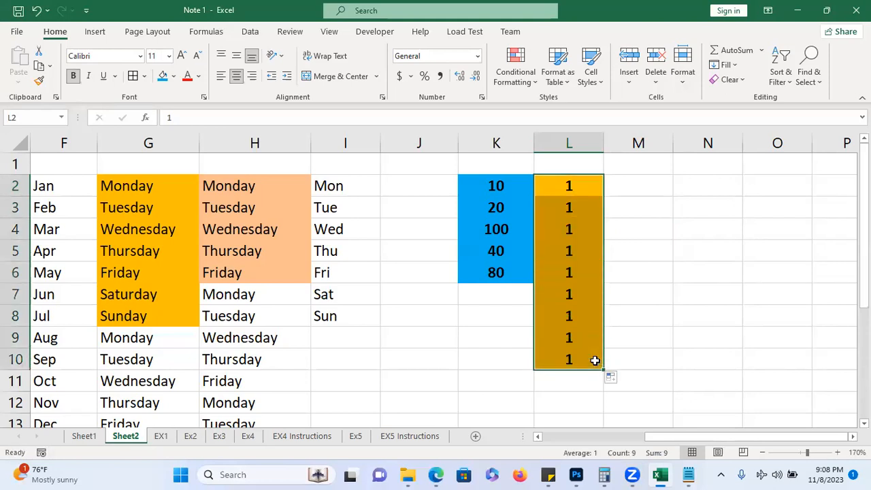
click(611, 378)
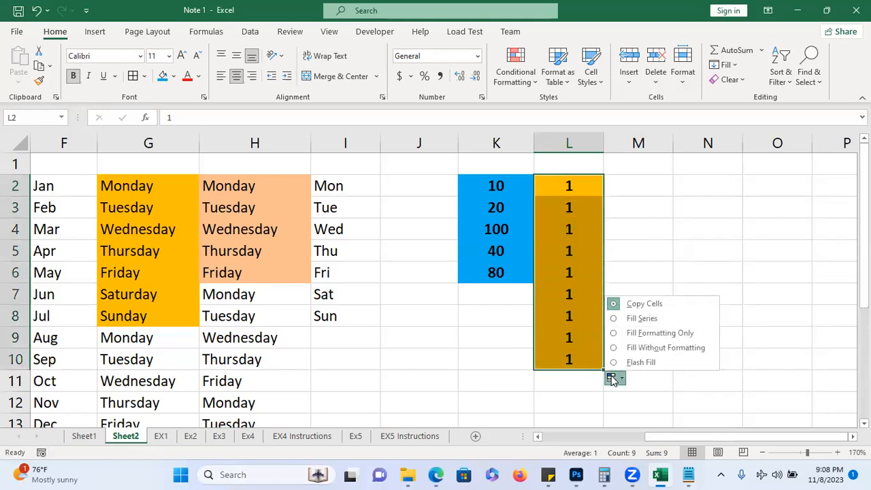
click(634, 348)
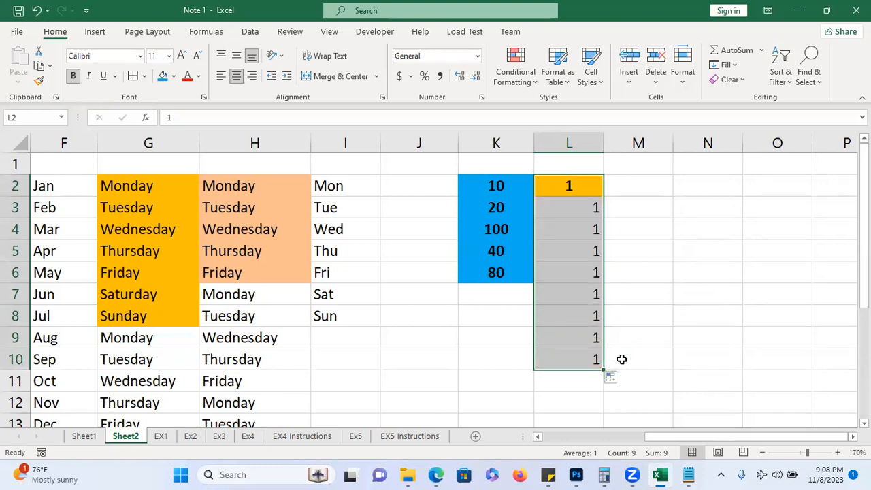
Try the Fill Series option on the L2:L10 fill, and undo the whole fill.
click(611, 378)
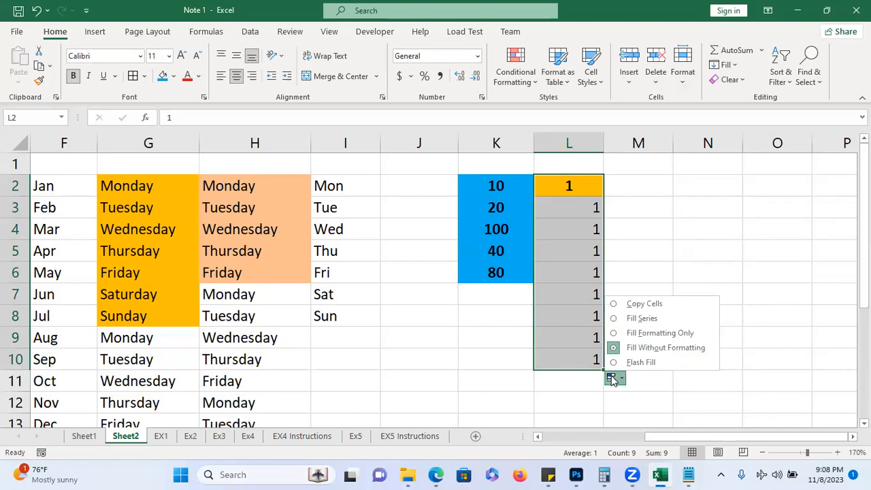
click(629, 318)
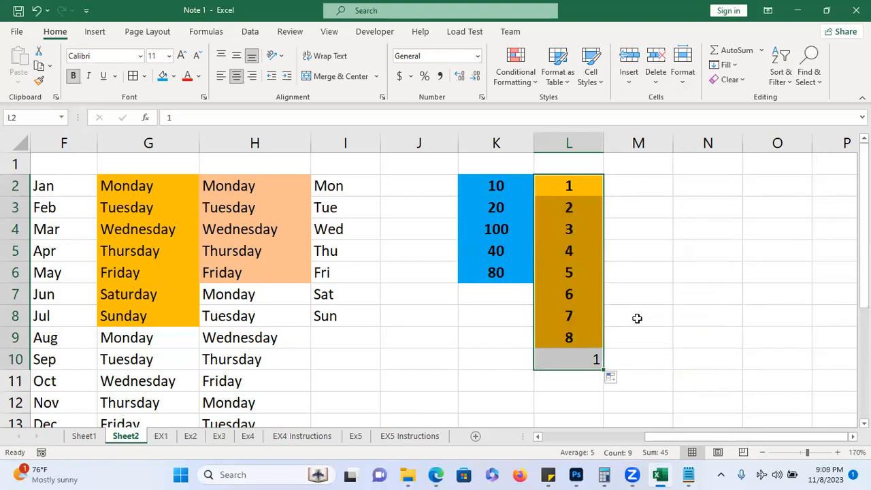
key(ctrl+z)
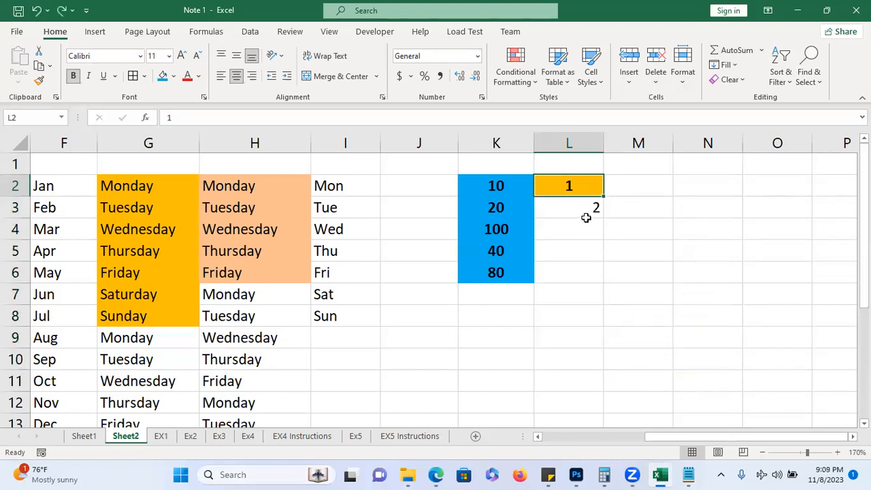
Extend the number series in L2:L3 down to 10 in L11 with the Fill Without Formatting option.
drag(579, 195, 579, 381)
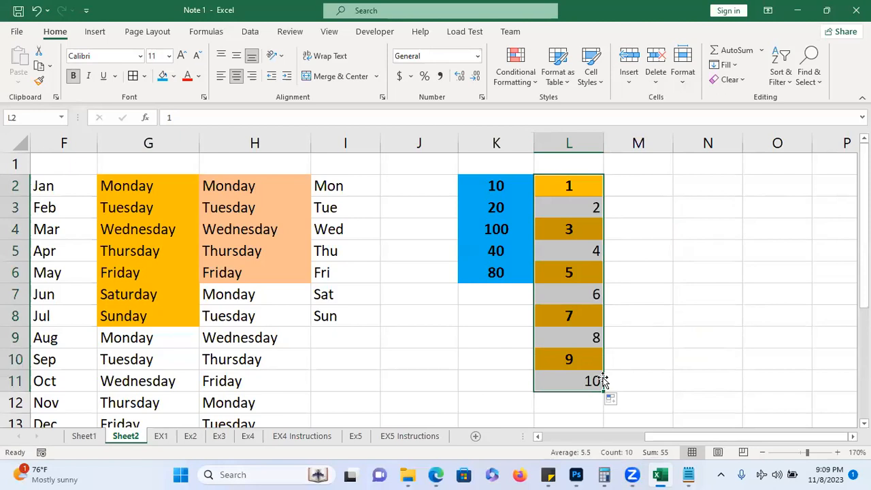
click(612, 399)
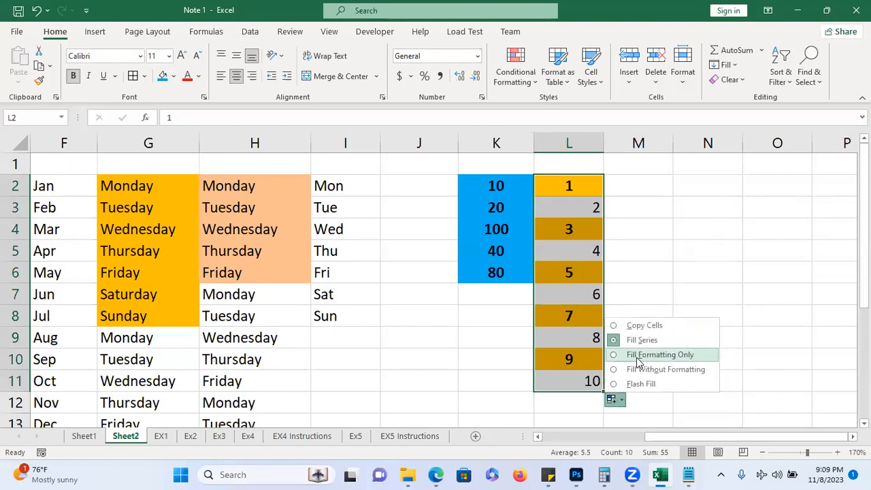
click(634, 371)
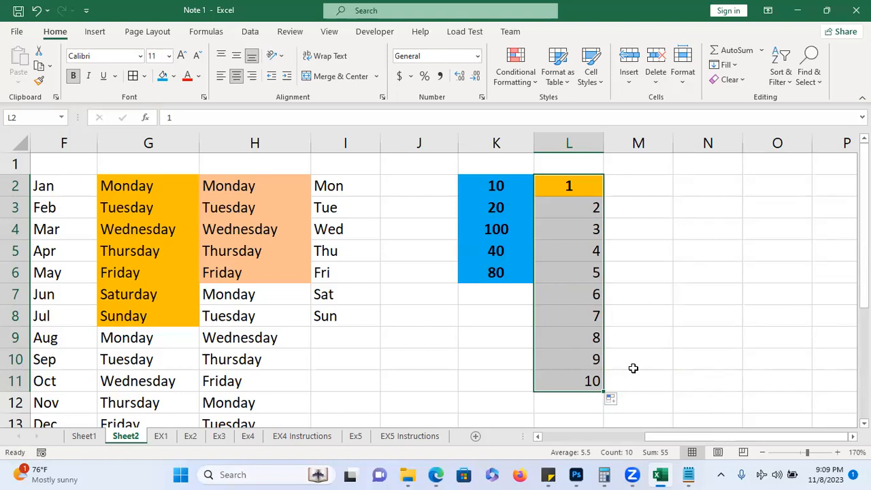
Review the number, month and weekday series in columns B to I of Sheet2.
scroll(317, 275, left, 5)
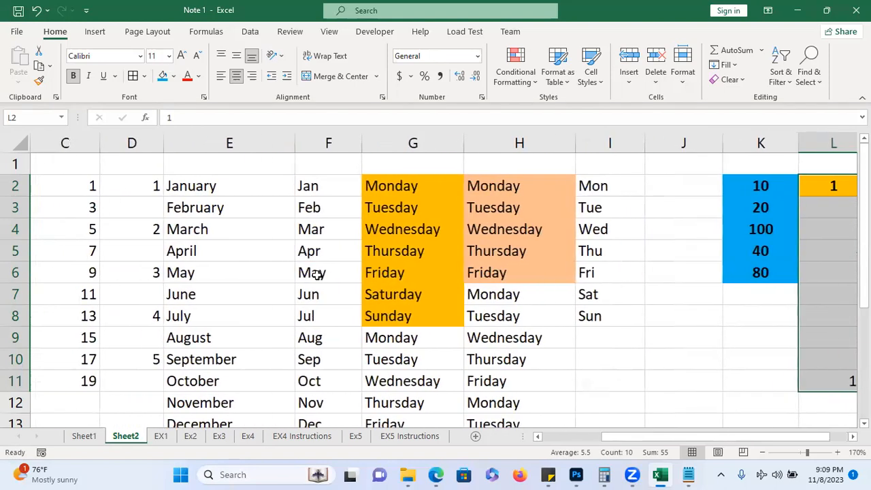
scroll(317, 274, left, 1)
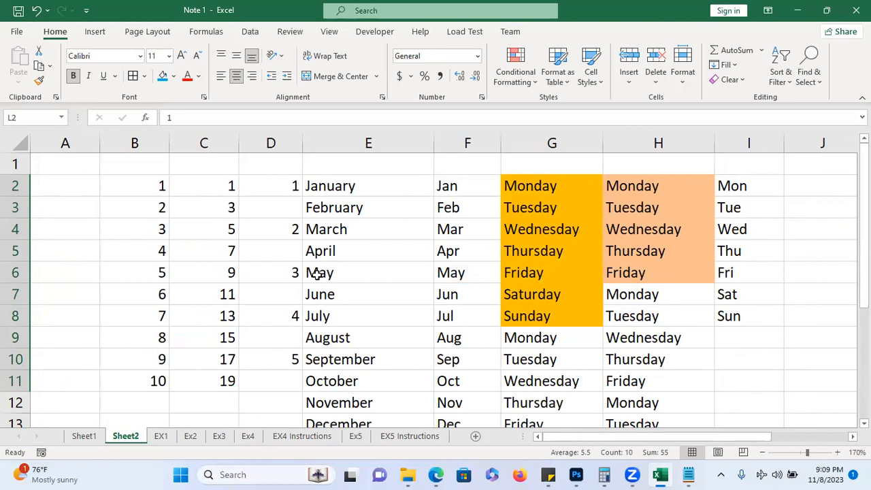
click(317, 273)
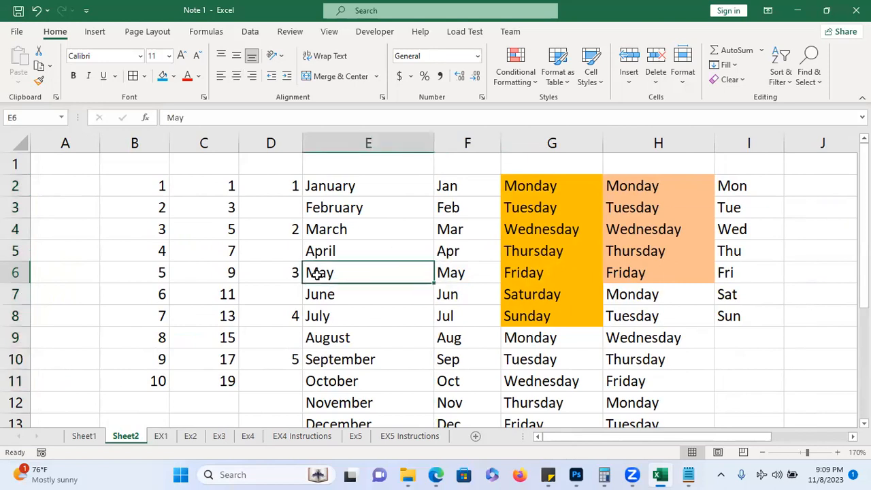
click(411, 221)
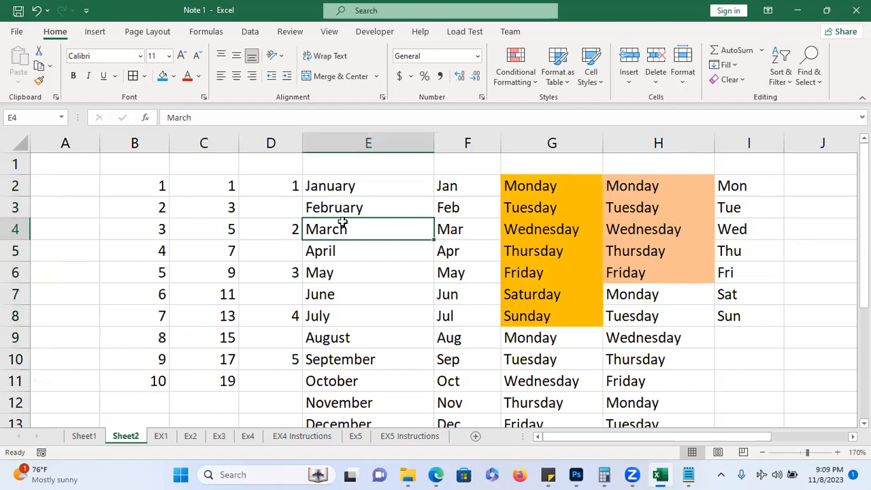
scroll(342, 222, right, 1)
scroll(343, 222, right, 1)
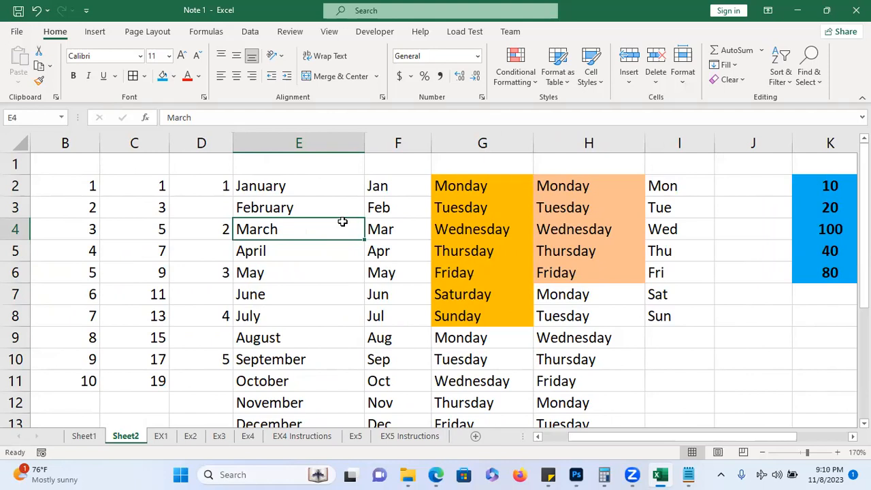
key(alt+Tab)
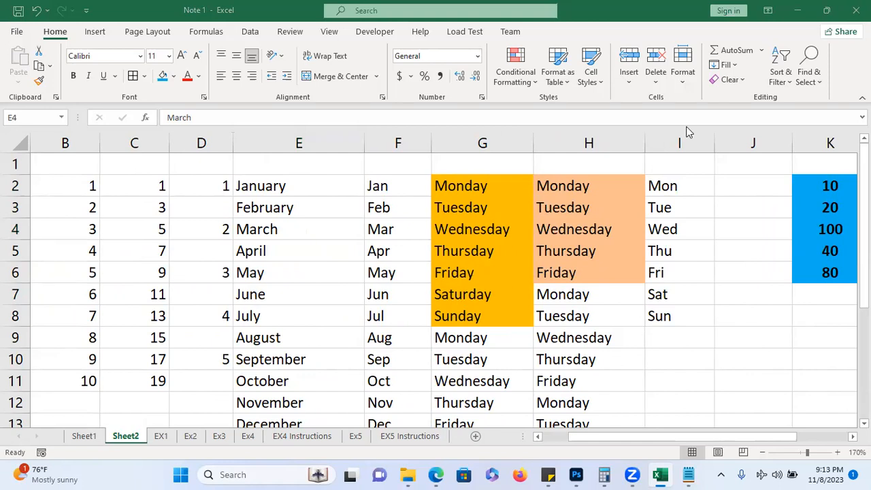
click(628, 273)
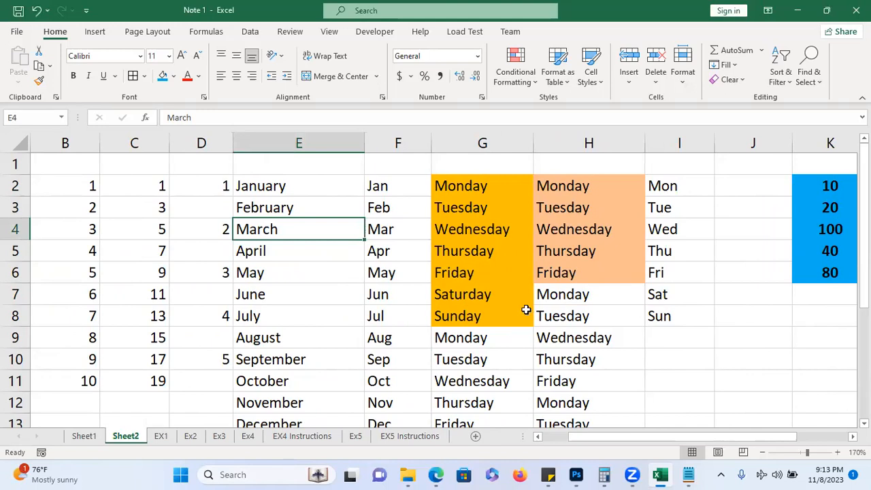
click(476, 312)
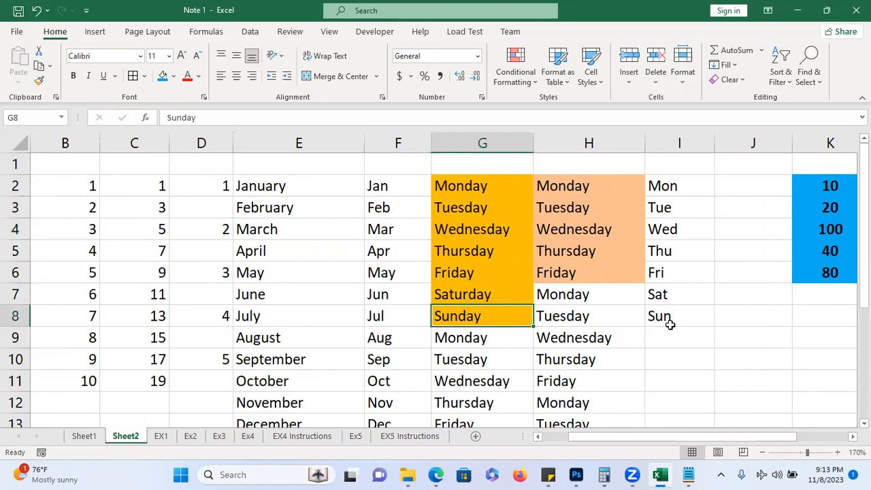
click(671, 356)
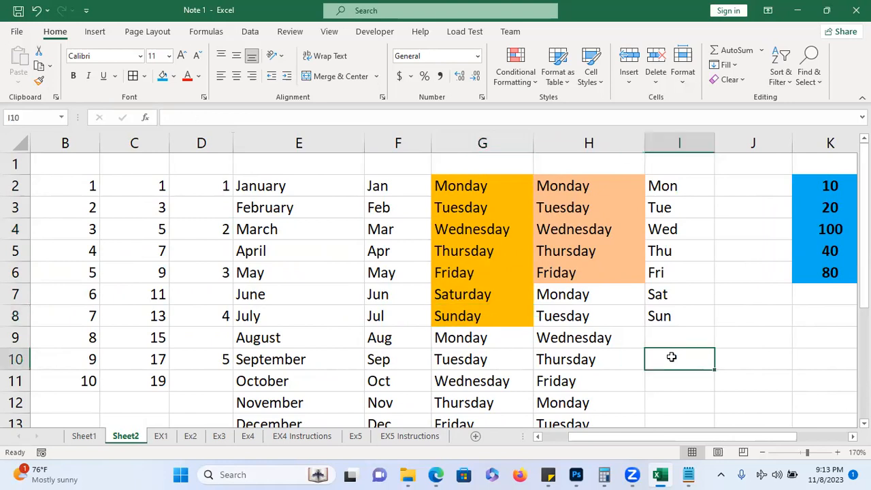
click(449, 329)
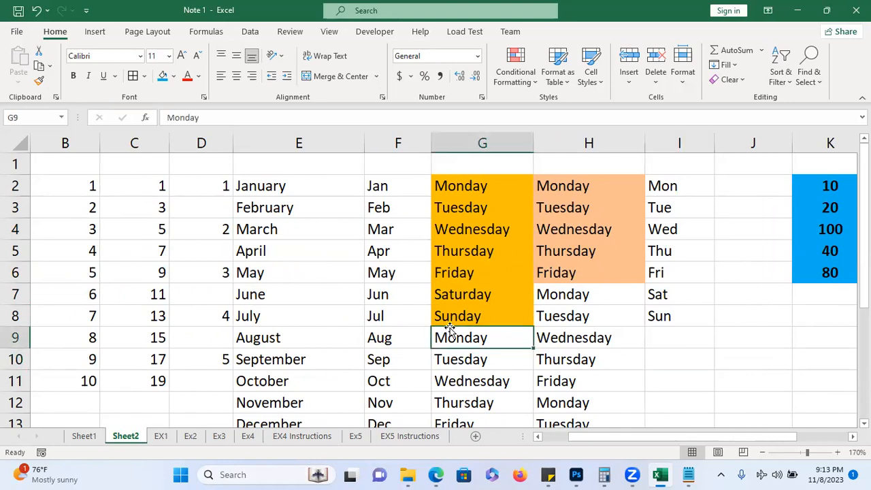
click(357, 377)
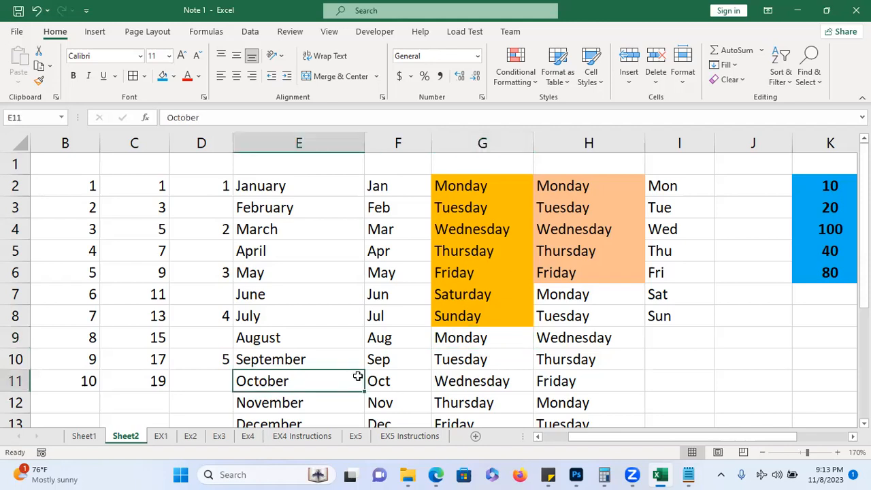
click(371, 380)
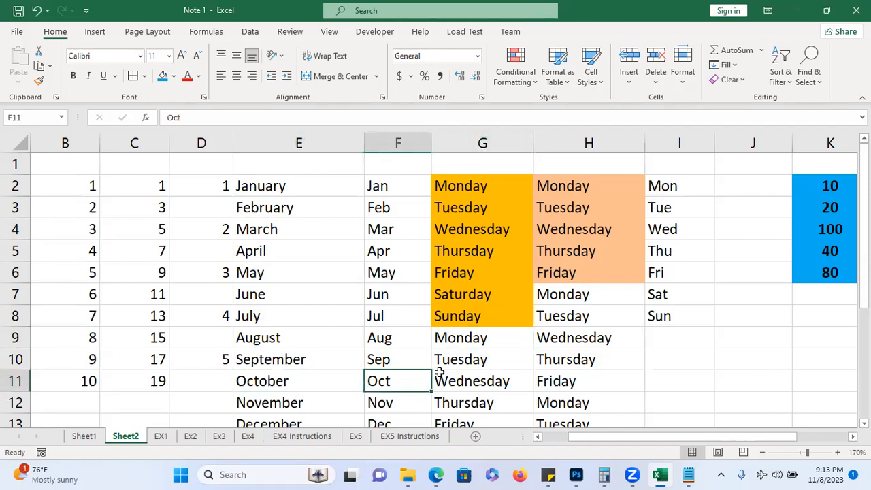
click(592, 380)
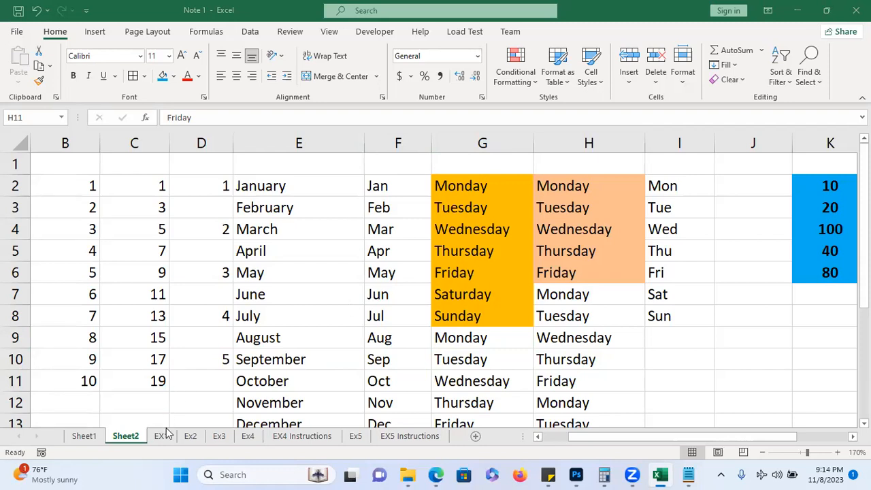
Clear the Instructions text and its formatting from B14:C15 on the Ex2 sheet.
click(193, 441)
click(192, 439)
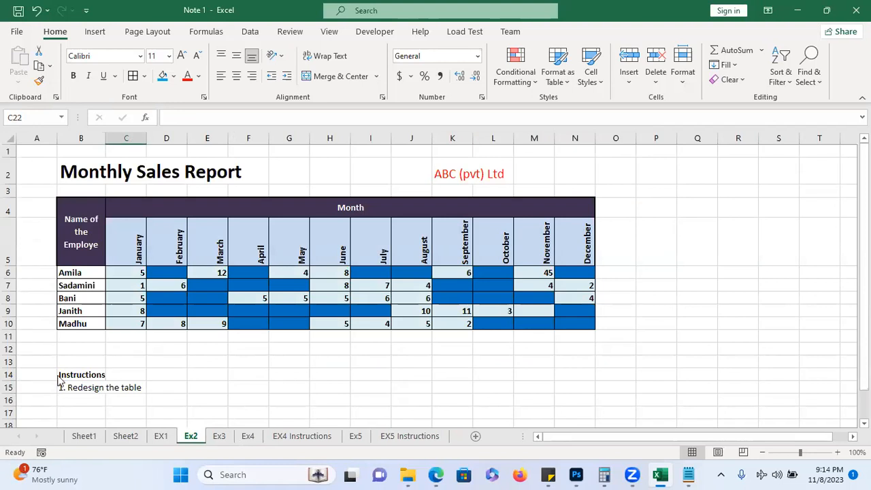
drag(59, 375, 125, 387)
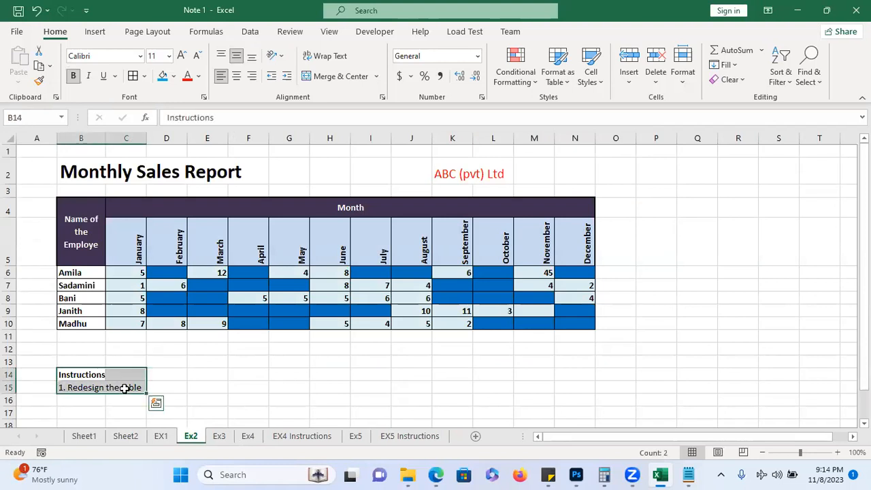
click(728, 80)
click(735, 94)
click(702, 270)
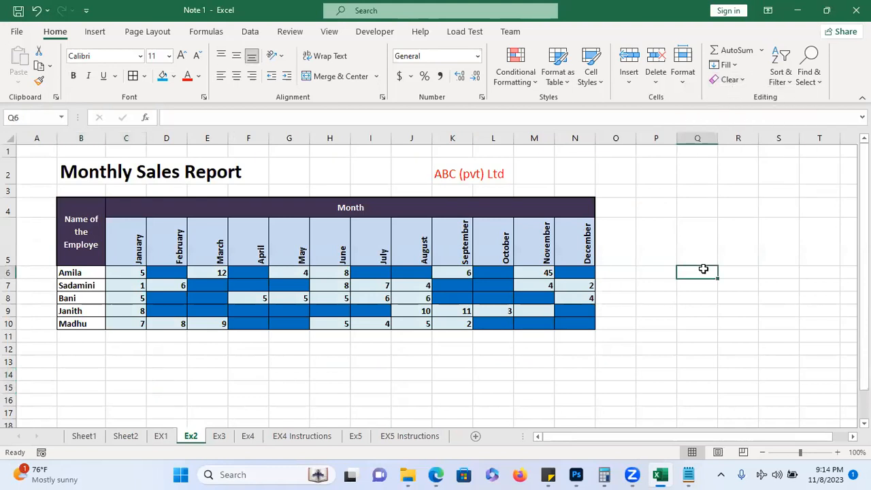
Enlarge the Monthly Sales Report to 130% zoom to examine the whole table, and return to Sheet2.
click(837, 451)
click(837, 452)
click(839, 453)
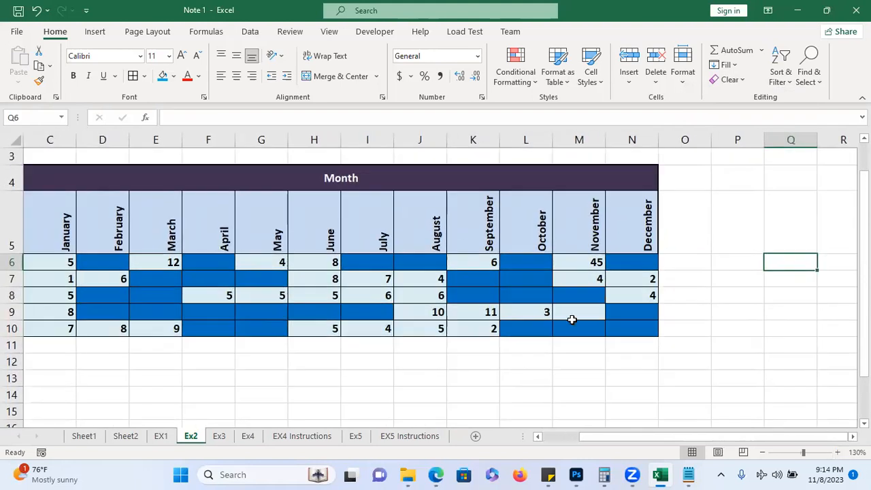
scroll(572, 320, left, 2)
scroll(572, 320, up, 1)
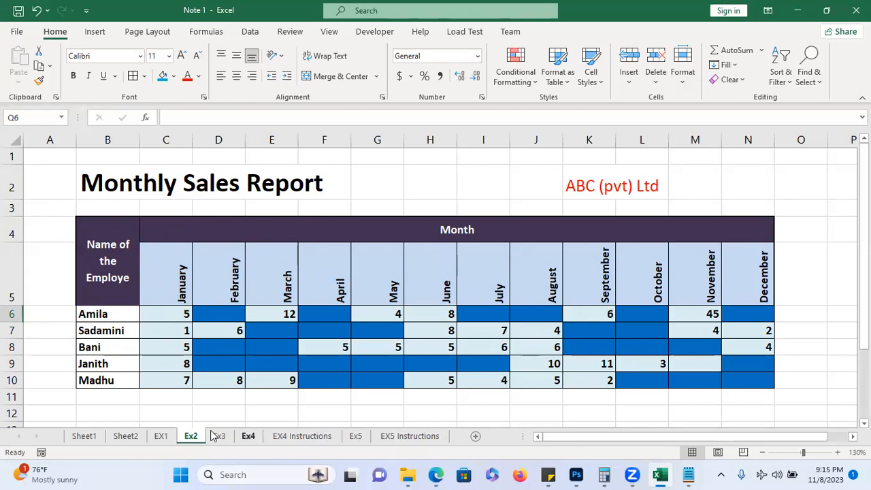
click(133, 438)
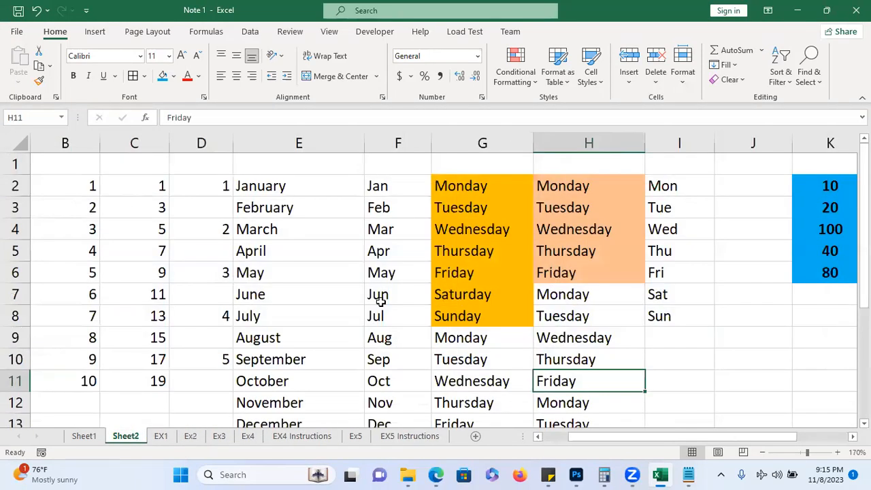
Fill the empty cell R3 on Sheet2 with light blue.
scroll(568, 259, right, 5)
scroll(568, 258, right, 3)
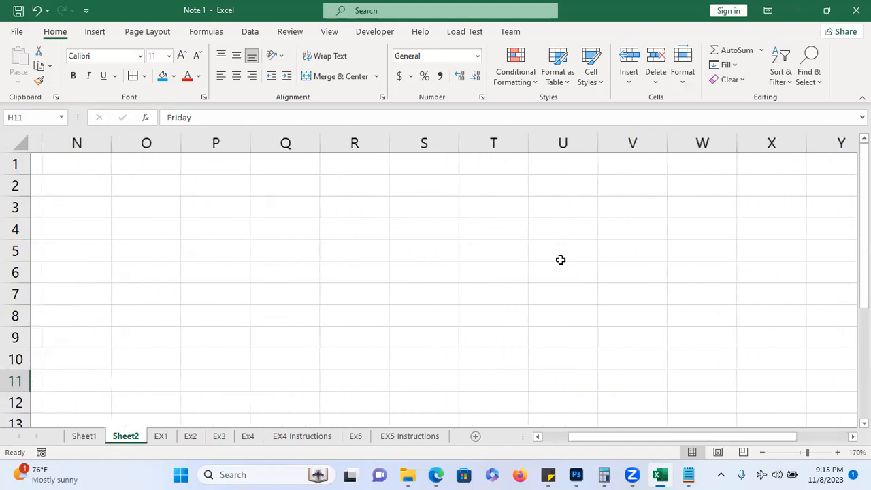
click(336, 204)
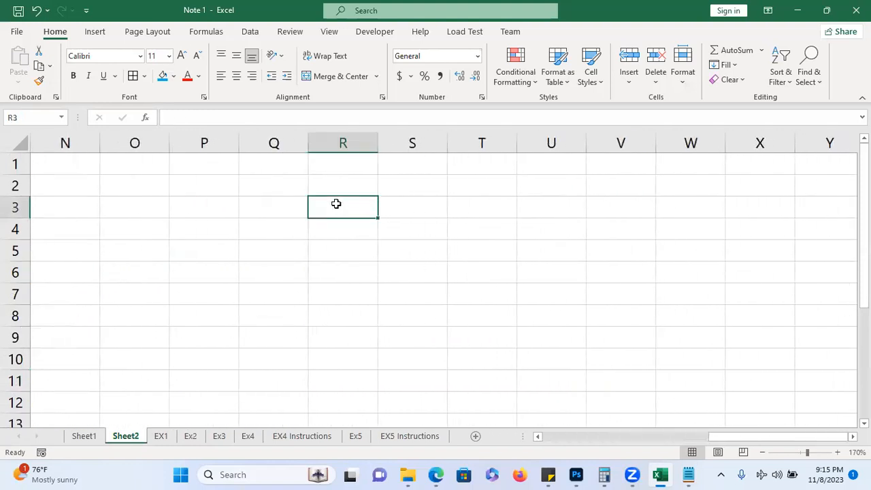
click(162, 77)
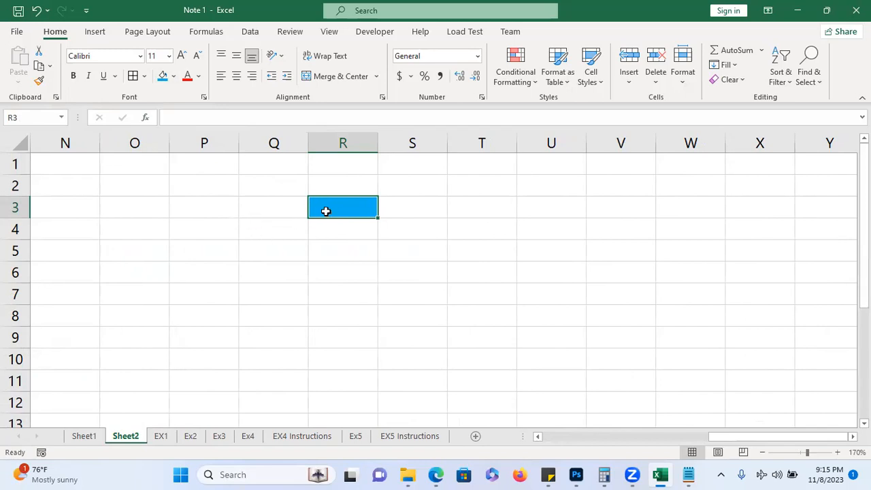
Copy R3's formatting repeatedly with Format Painter onto T3:T4, R5:S5, P5, P7:T7, T9 and U11, and leave the painter mode.
click(38, 83)
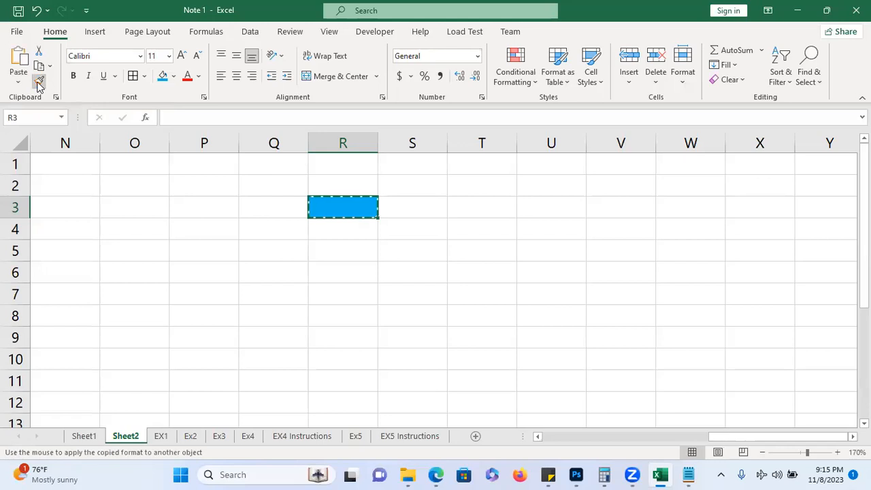
click(463, 209)
click(476, 231)
click(408, 253)
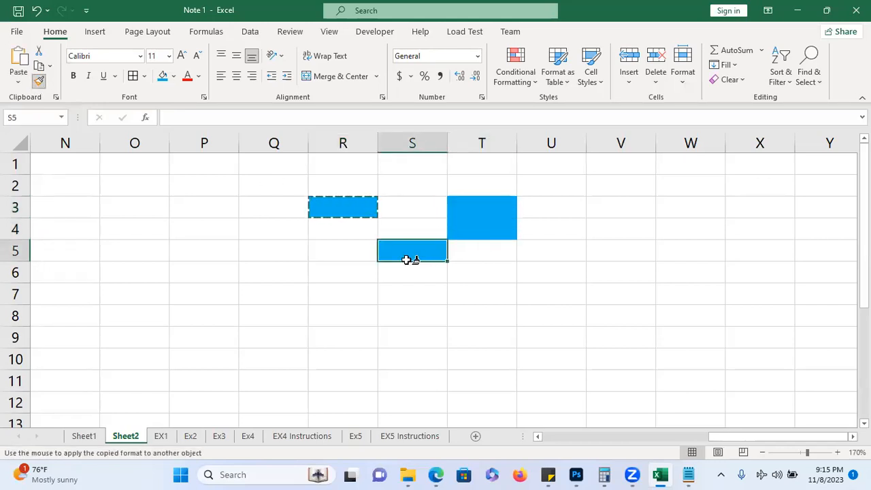
click(317, 254)
click(212, 252)
click(227, 300)
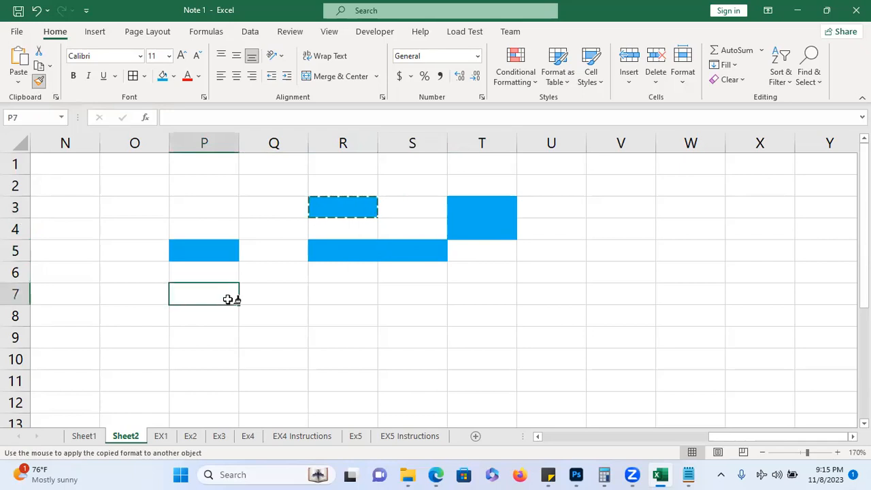
click(306, 301)
click(385, 302)
click(469, 301)
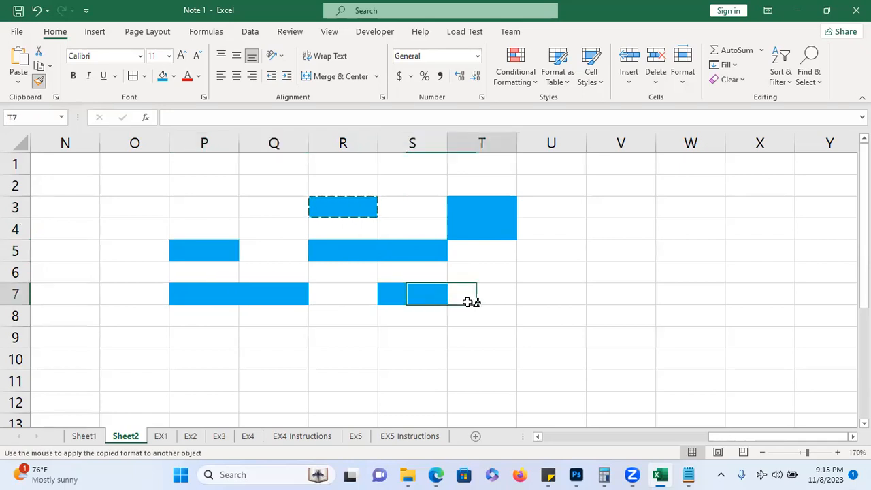
click(338, 298)
click(502, 336)
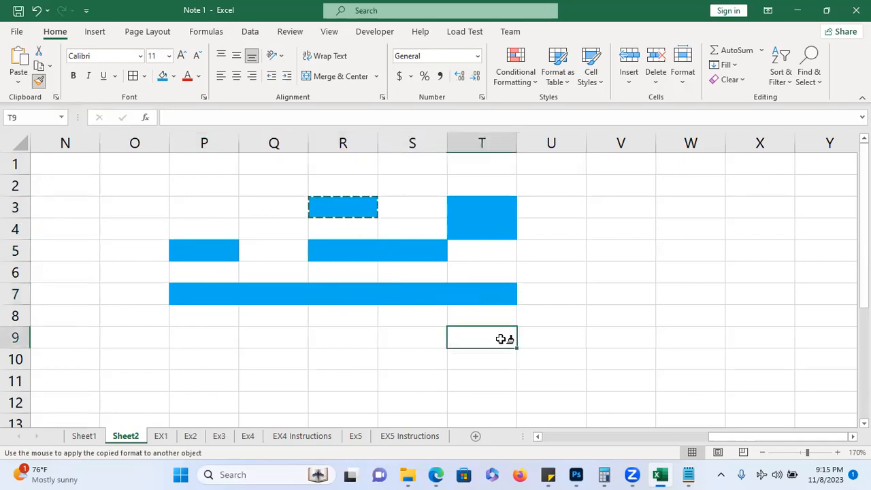
click(576, 388)
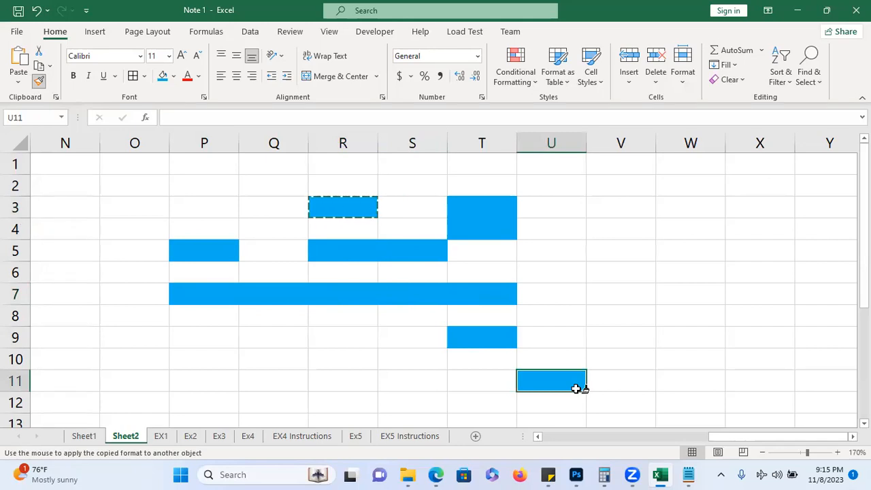
key(Escape)
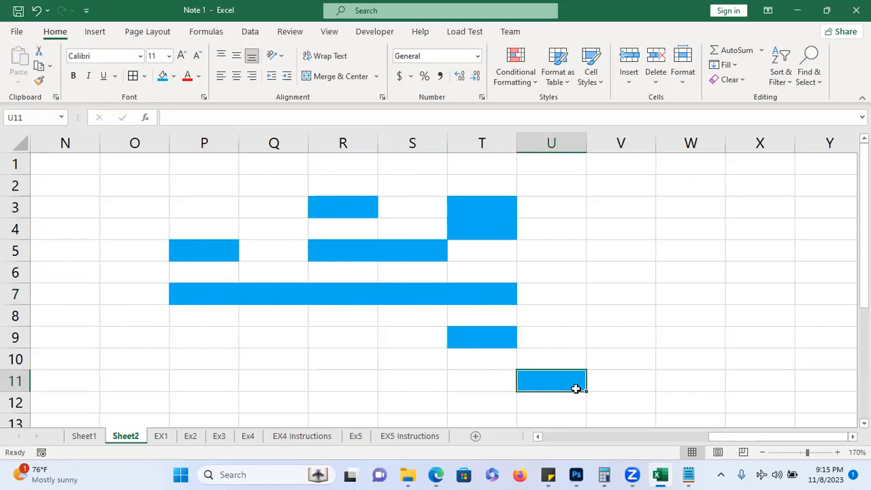
click(577, 317)
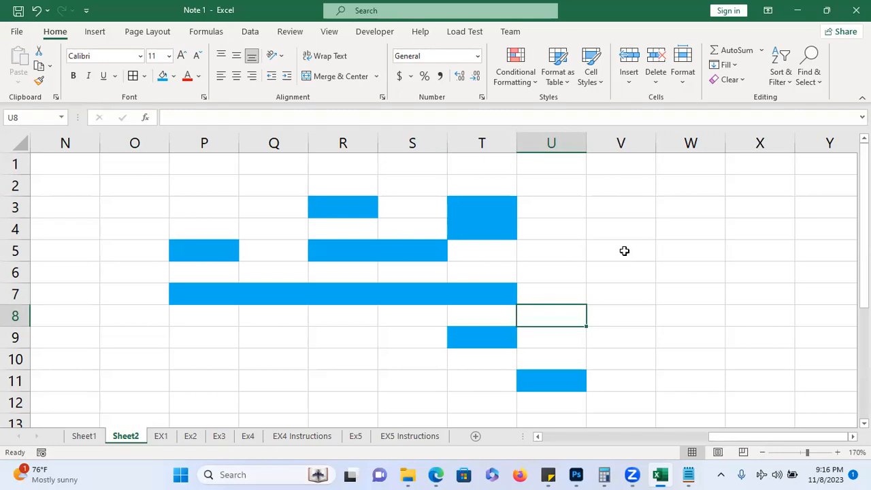
Clear all formatting from the Monthly Sales Report table in B4:N10 on the Ex2 sheet, keeping its contents.
click(409, 473)
click(194, 435)
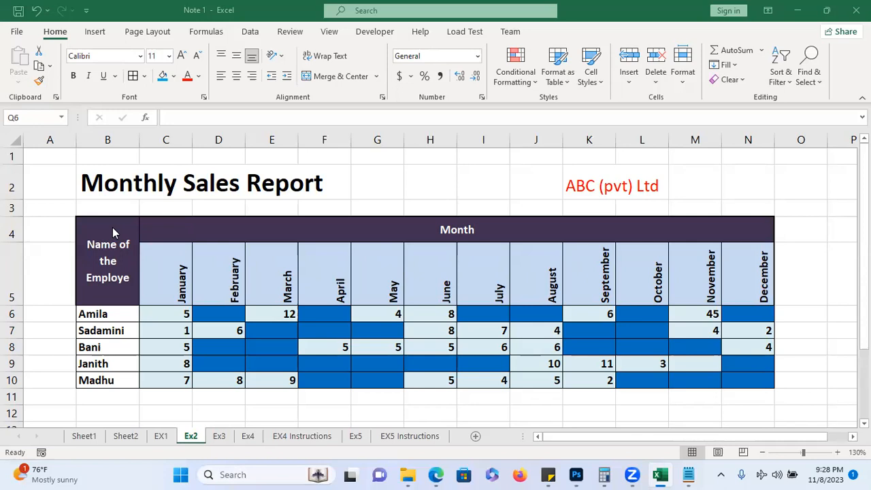
drag(113, 225, 628, 381)
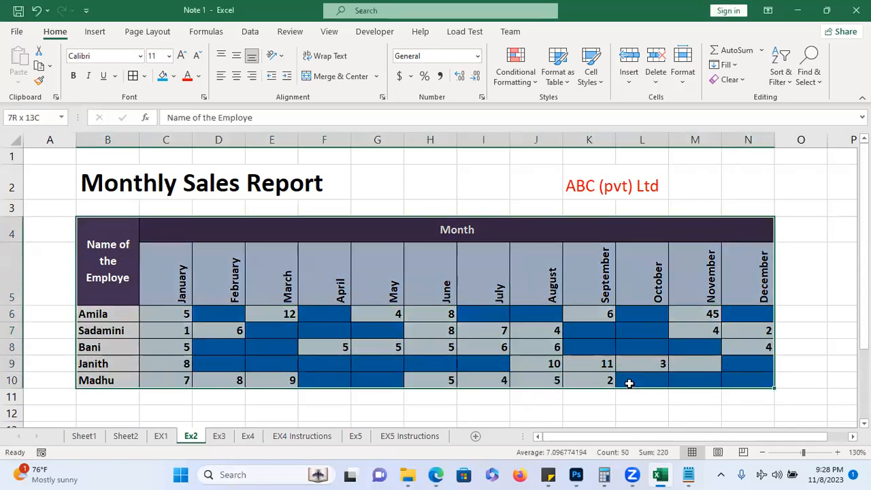
click(727, 80)
click(743, 117)
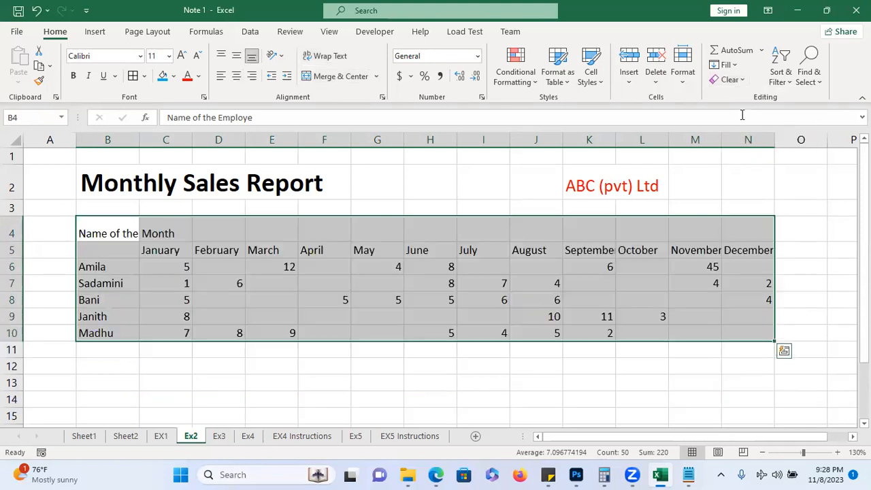
click(422, 378)
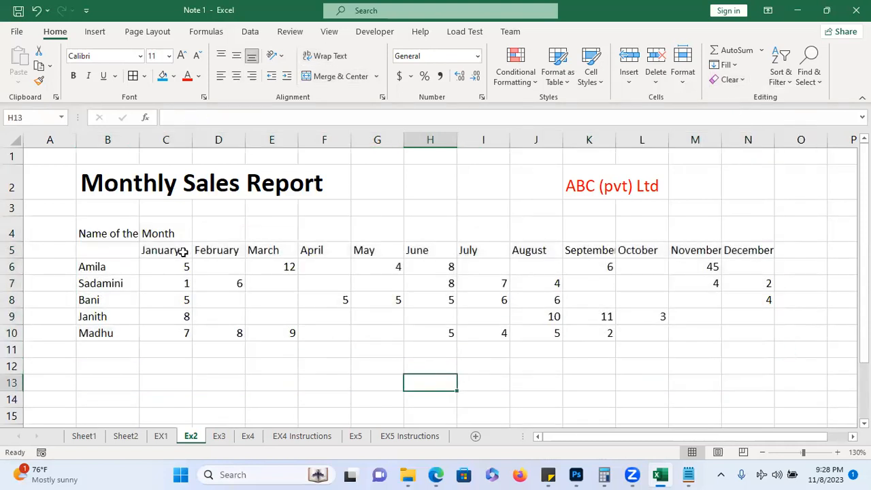
Set the font colour of the report table B4:N10 to white.
drag(121, 227, 735, 338)
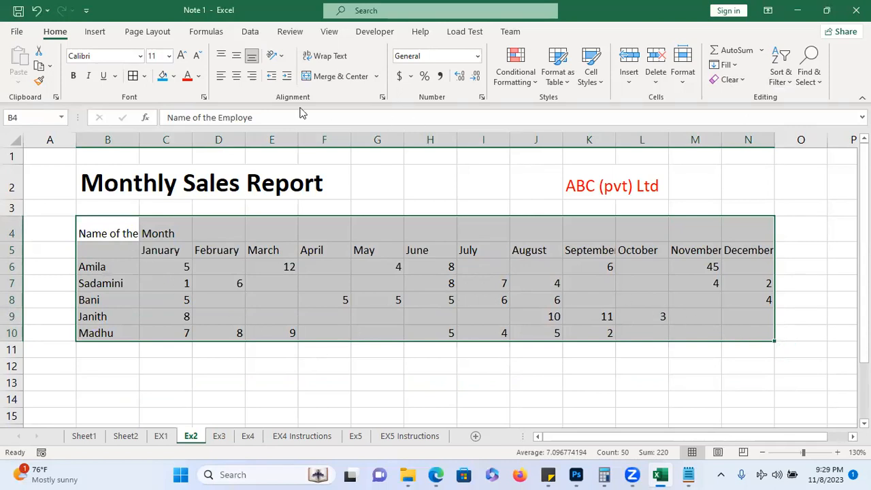
click(198, 77)
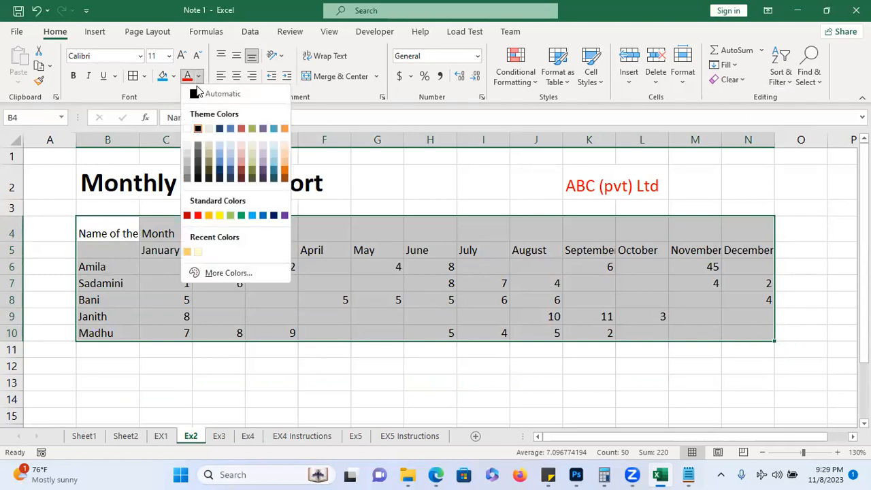
click(187, 129)
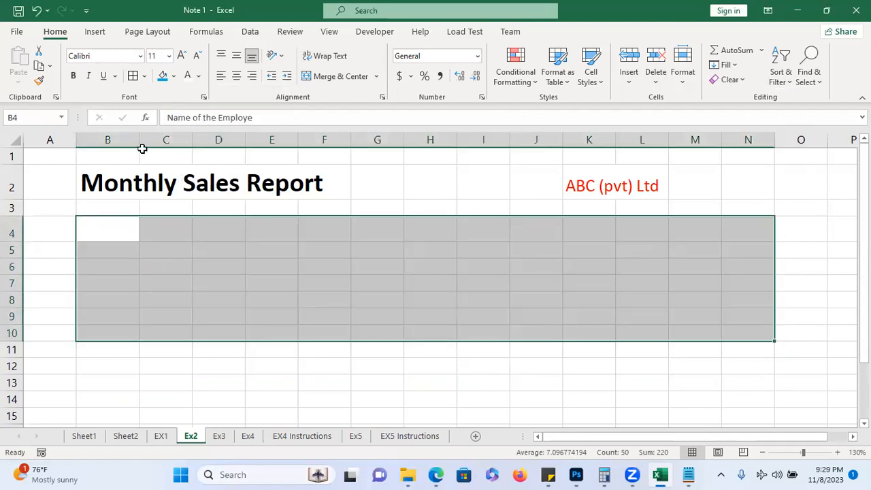
Apply all borders to the report table B4:N10 and reduce the height of row 4.
click(133, 77)
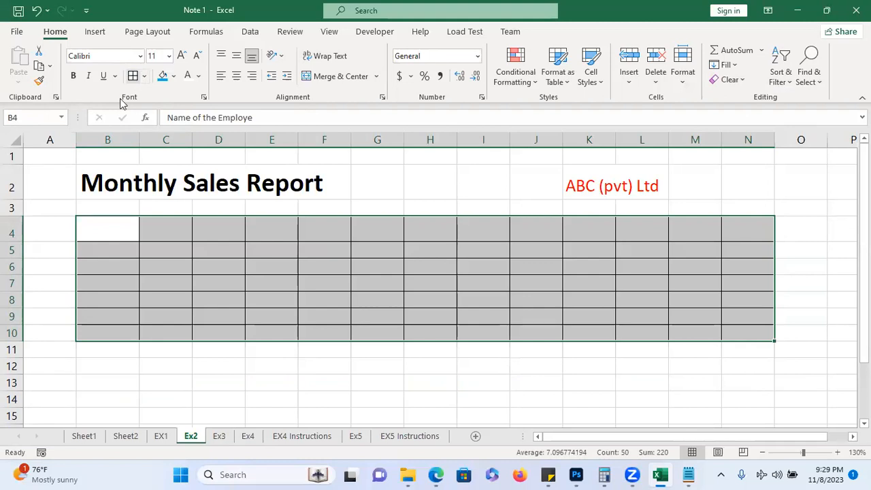
drag(20, 241, 20, 235)
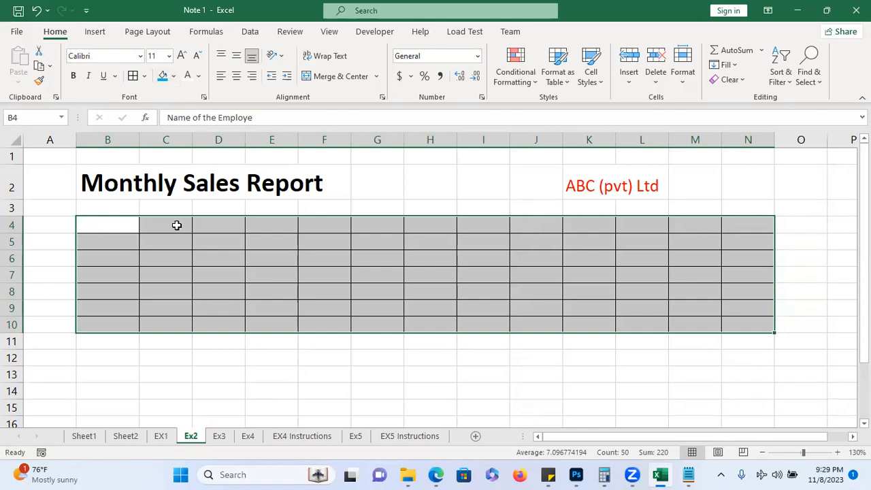
Merge and center C4:N4 and set the font colour of the Month heading to Automatic.
drag(176, 225, 744, 228)
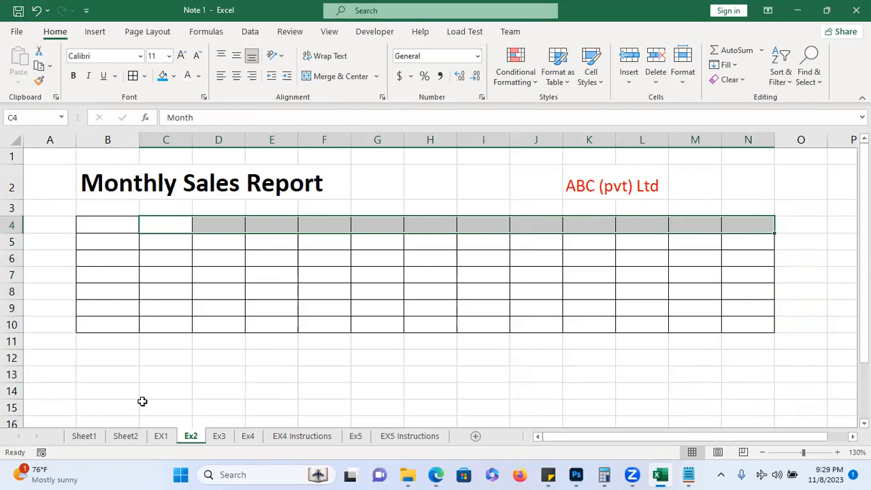
key(ctrl+1)
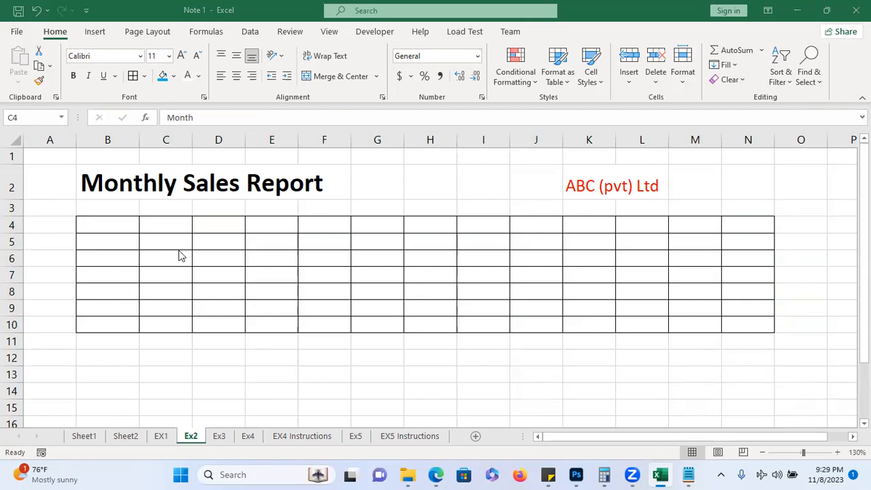
key(ctrl+shift+Right)
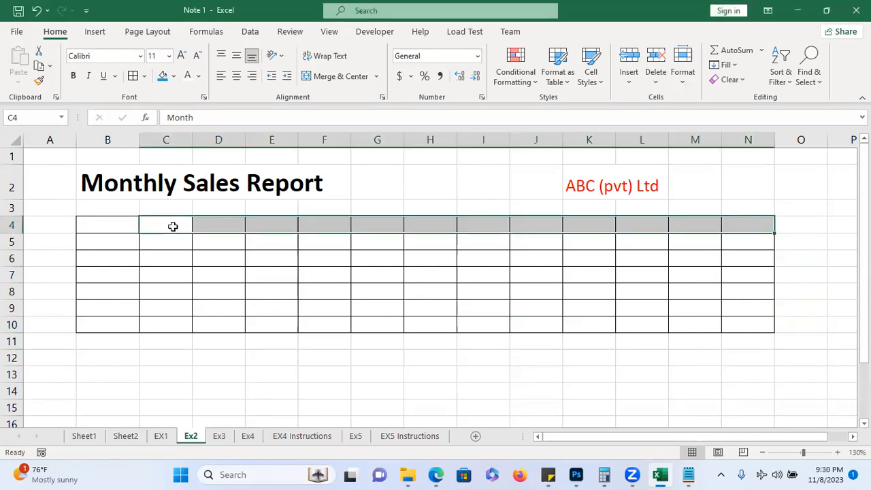
click(335, 80)
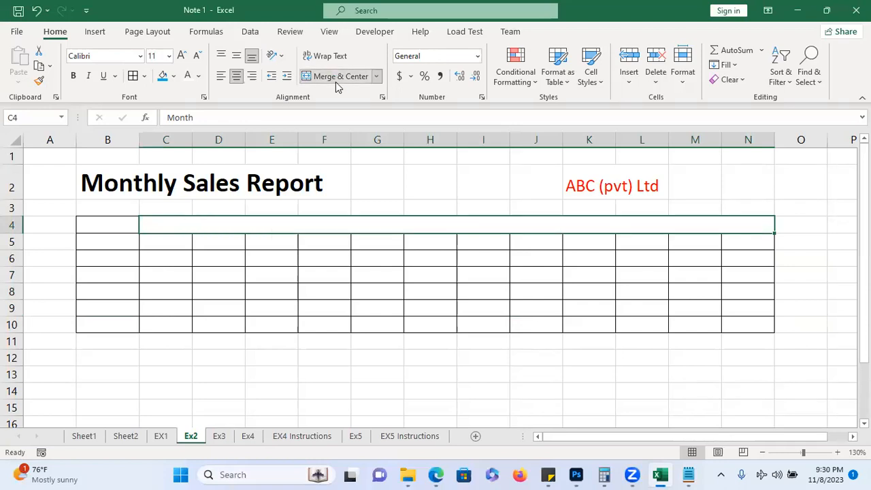
click(198, 76)
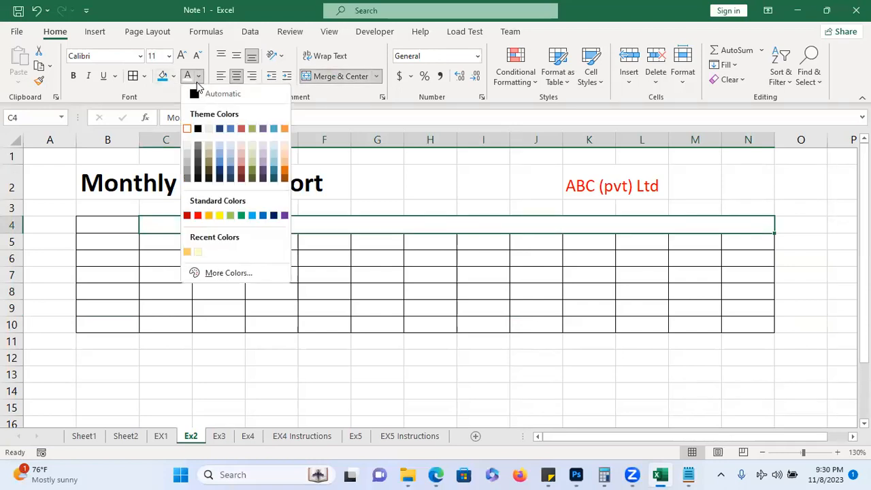
click(204, 91)
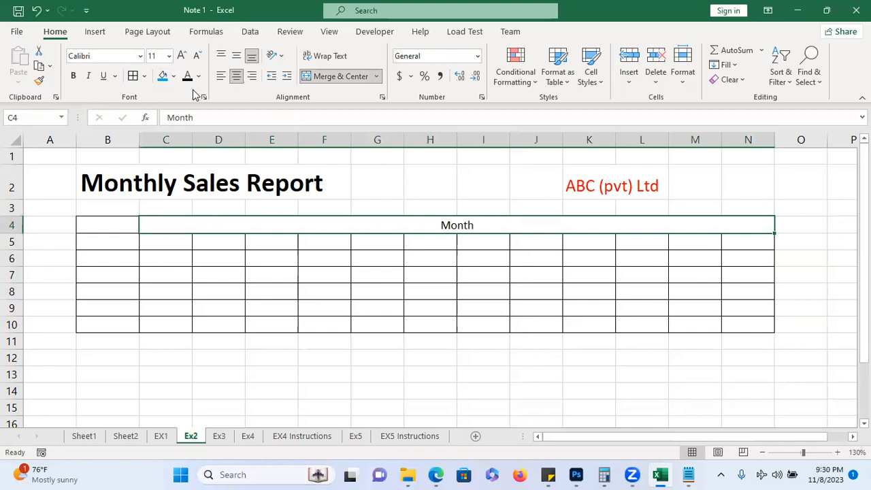
Merge and center B4:B5 and set the font colour of the Name of the Employe heading to black.
click(112, 223)
drag(111, 224, 110, 241)
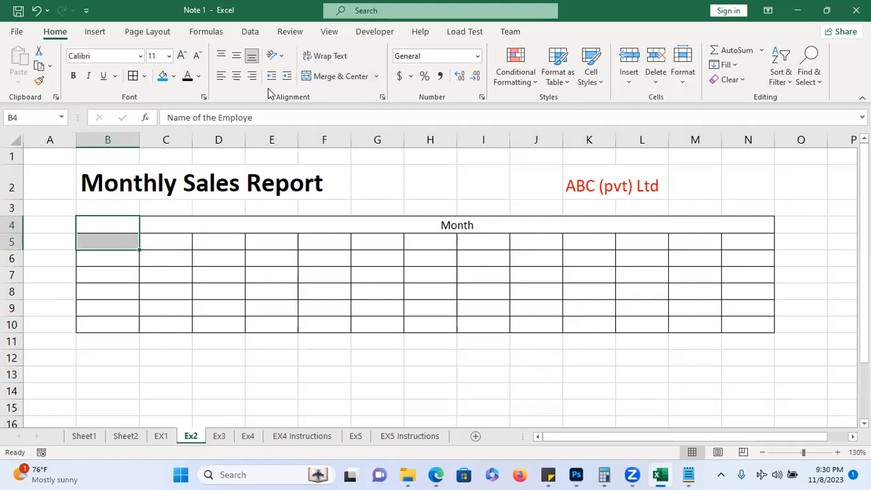
click(327, 81)
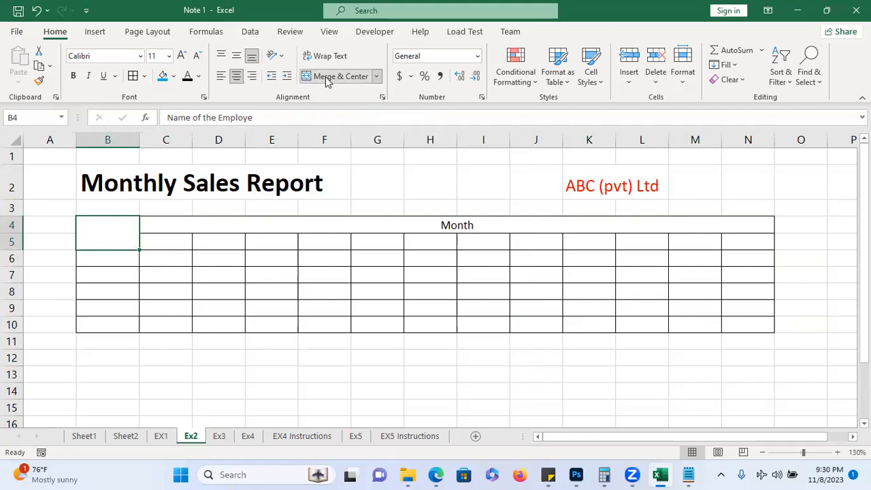
click(187, 77)
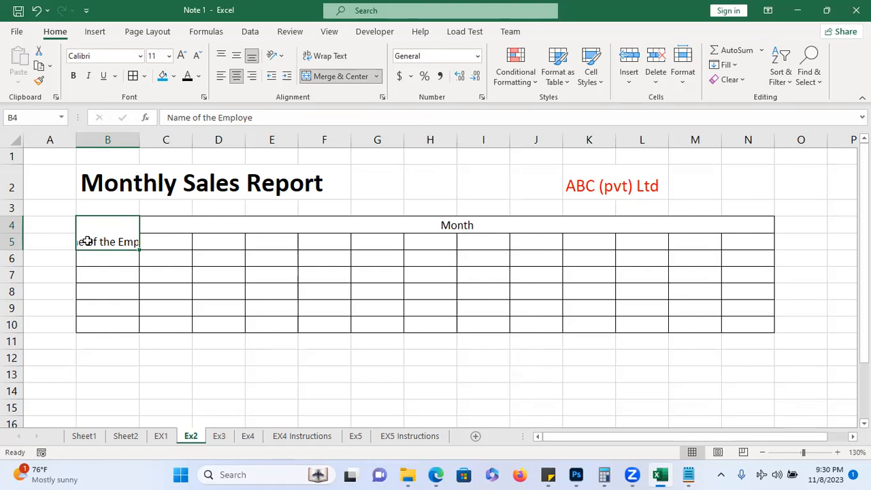
Wrap the text of the merged heading in B4:B5 and increase row 5's height to fit all three lines.
click(337, 56)
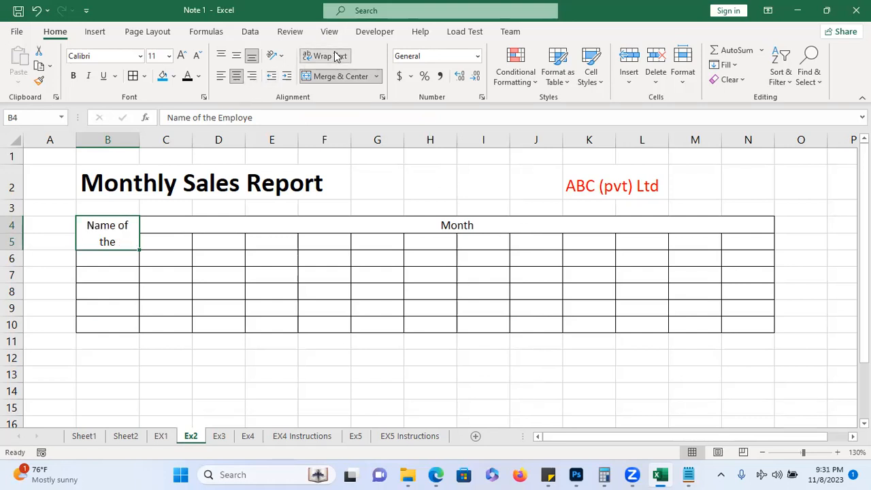
click(13, 251)
drag(12, 251, 13, 273)
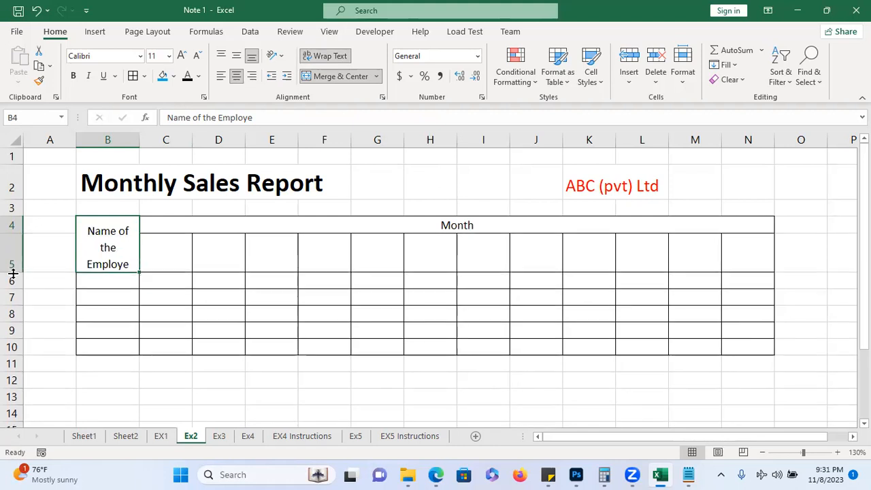
Clear the contents of the month header cells C5:N5.
click(172, 253)
drag(173, 254, 727, 257)
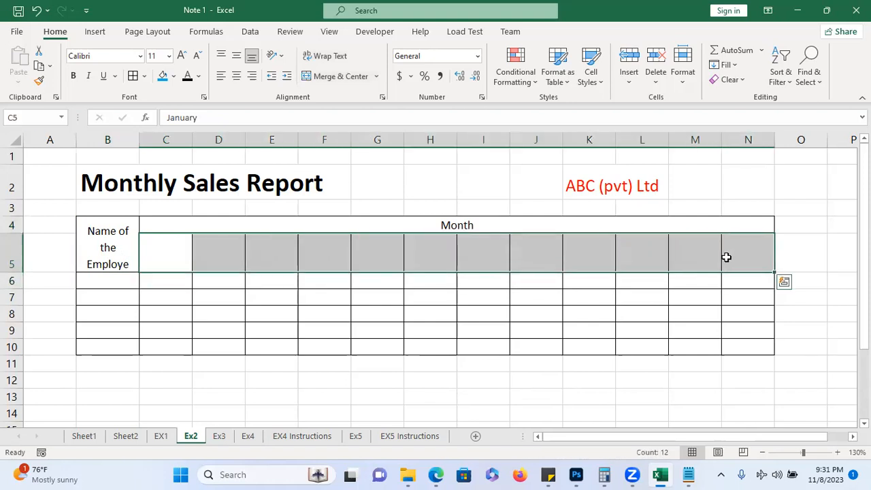
click(728, 80)
click(736, 132)
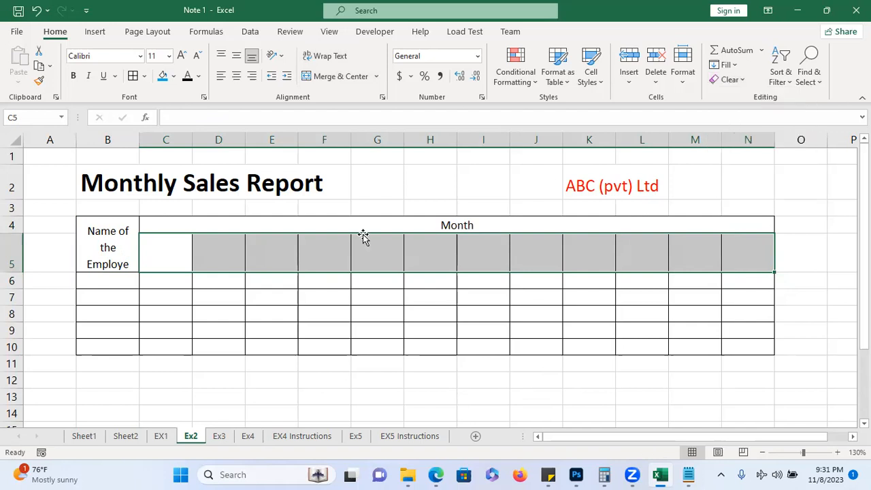
Enter January in the first month header cell C5 and set its font colour to black.
click(163, 267)
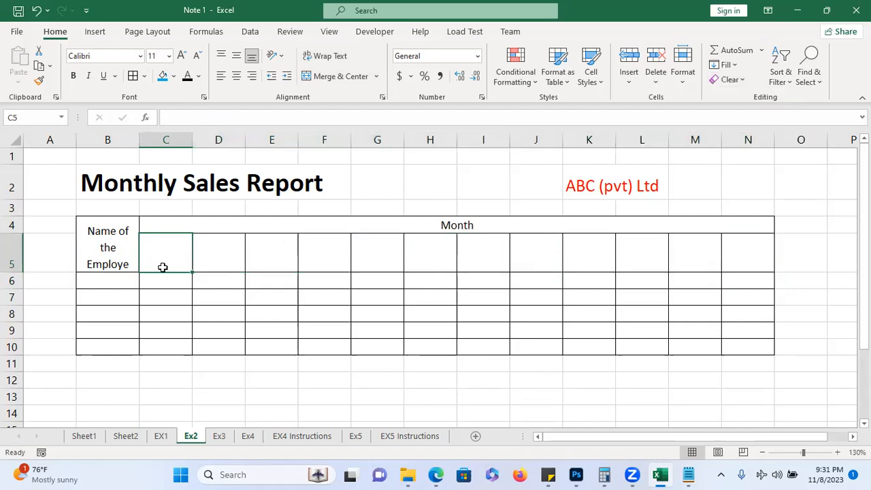
text(Ja)
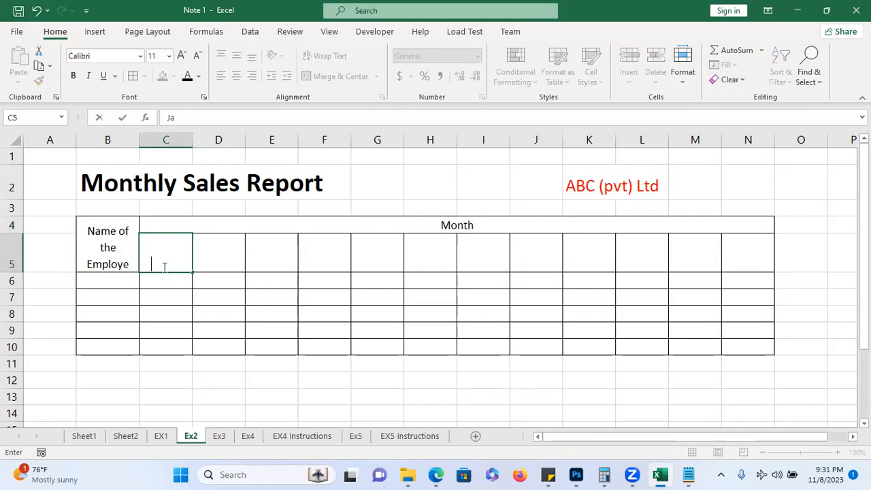
text(nuary)
click(172, 294)
click(171, 253)
click(189, 80)
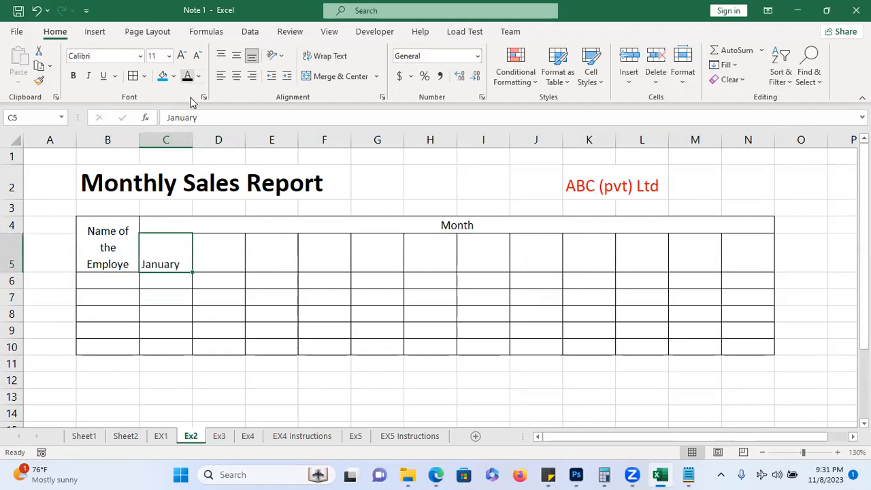
AutoFill the month names from January in C5 across to December in N5.
drag(177, 247, 723, 252)
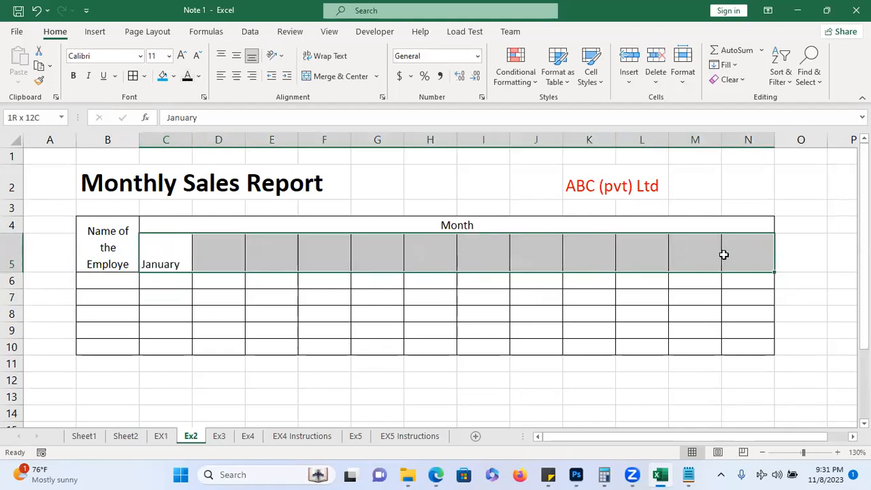
click(183, 307)
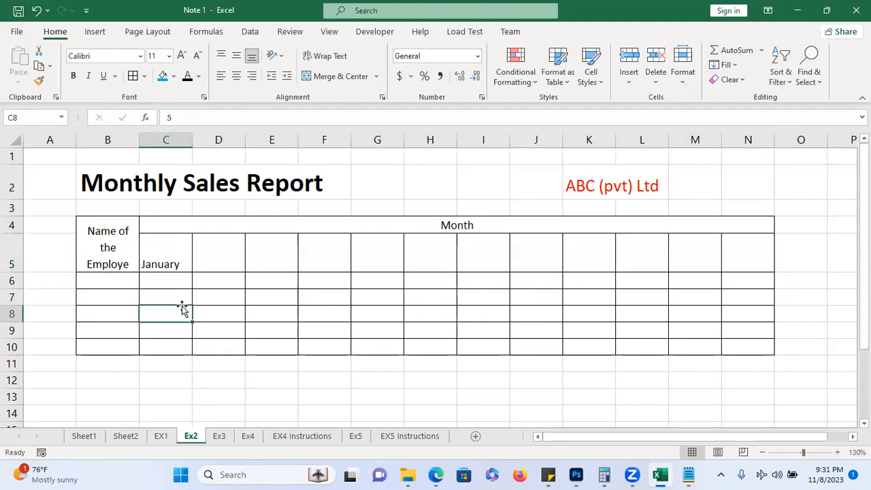
click(180, 243)
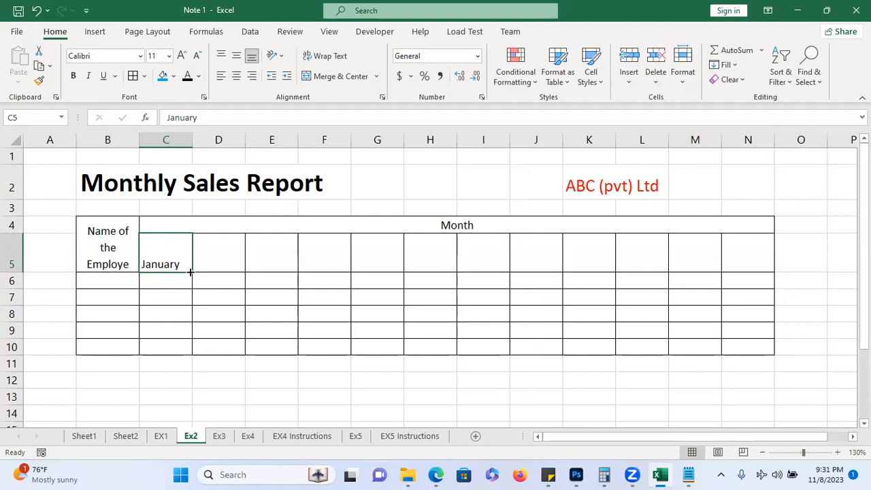
drag(191, 272, 761, 263)
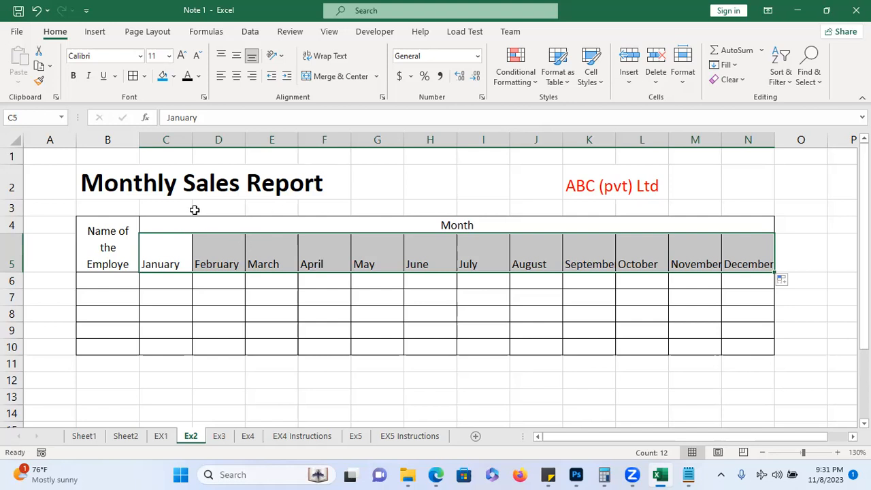
Rotate the month headers in C5:N5 upward and autofit row 5's height to the rotated text.
click(282, 57)
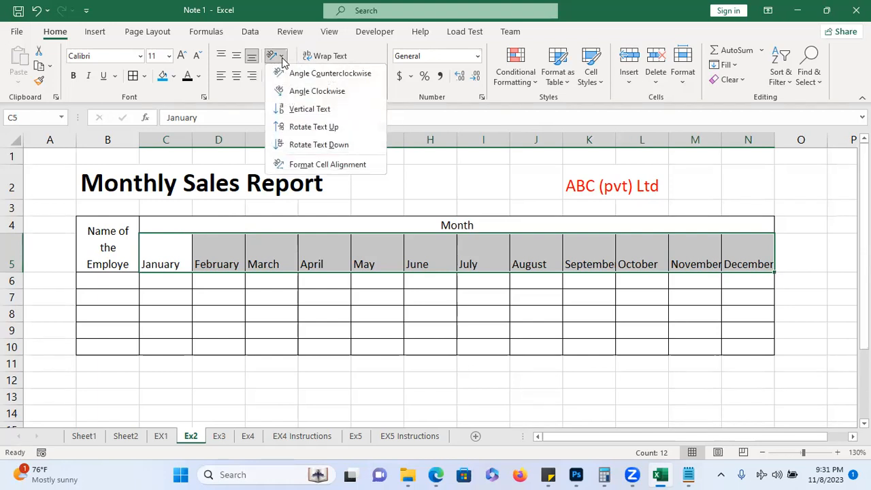
click(322, 128)
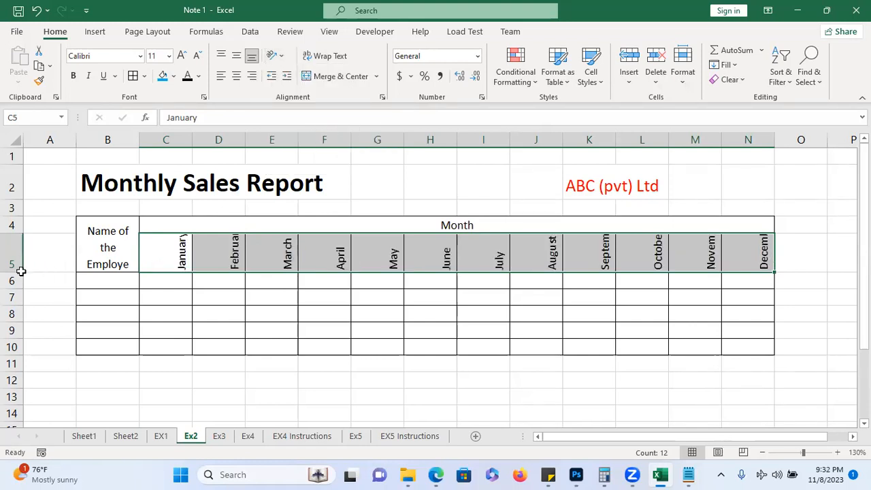
drag(15, 271, 15, 271)
double_click(15, 271)
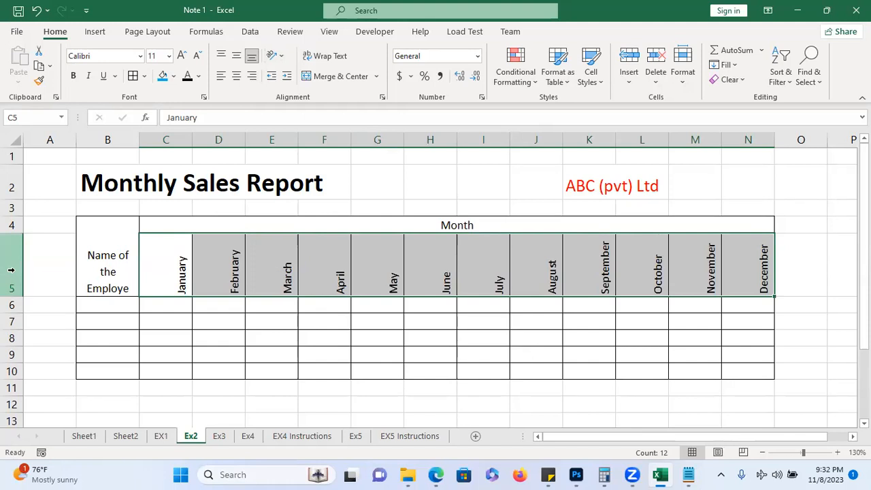
drag(11, 270, 13, 279)
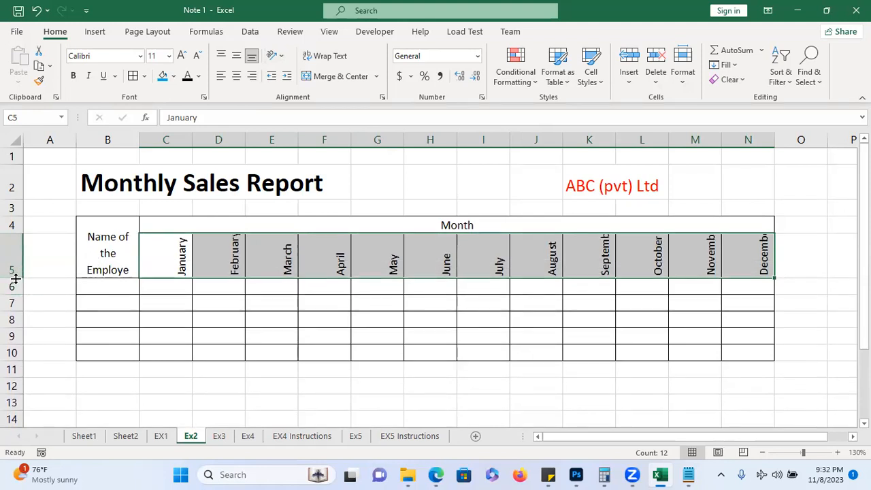
double_click(15, 279)
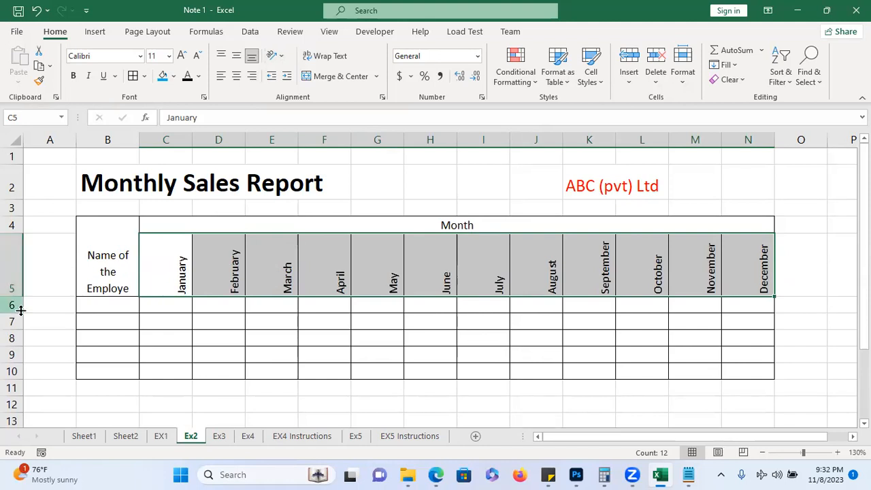
Set the font colour of the employee names in B6:B10 and the sales figures in C6:N10 to black.
drag(124, 305, 121, 367)
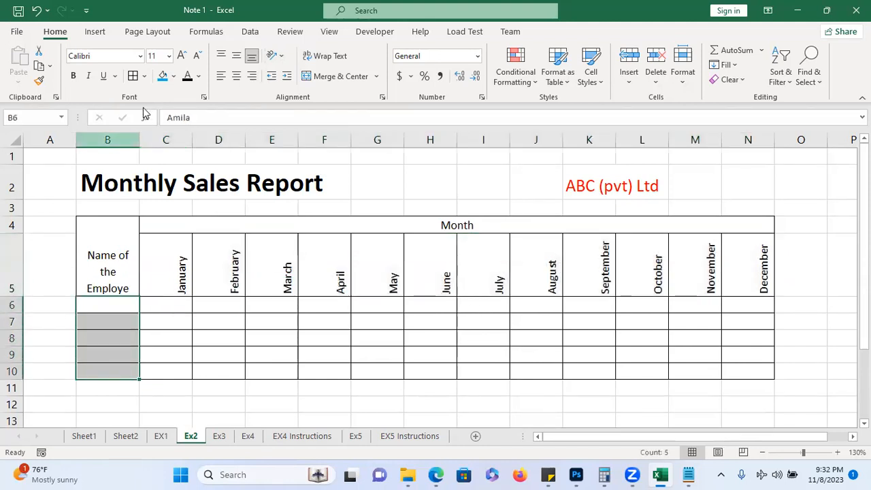
click(185, 78)
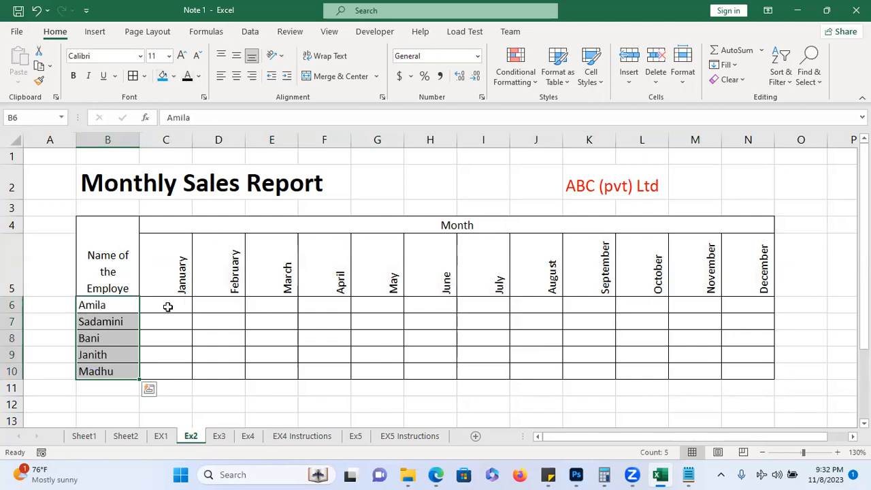
drag(167, 307, 732, 365)
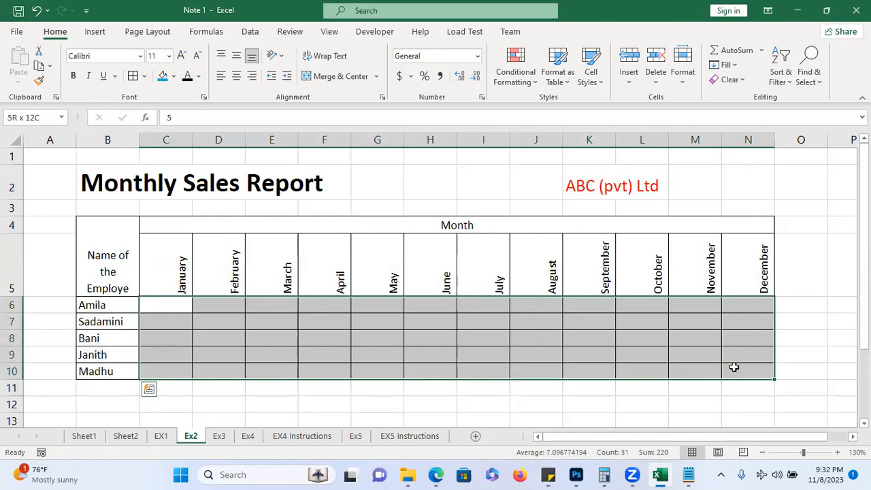
click(187, 78)
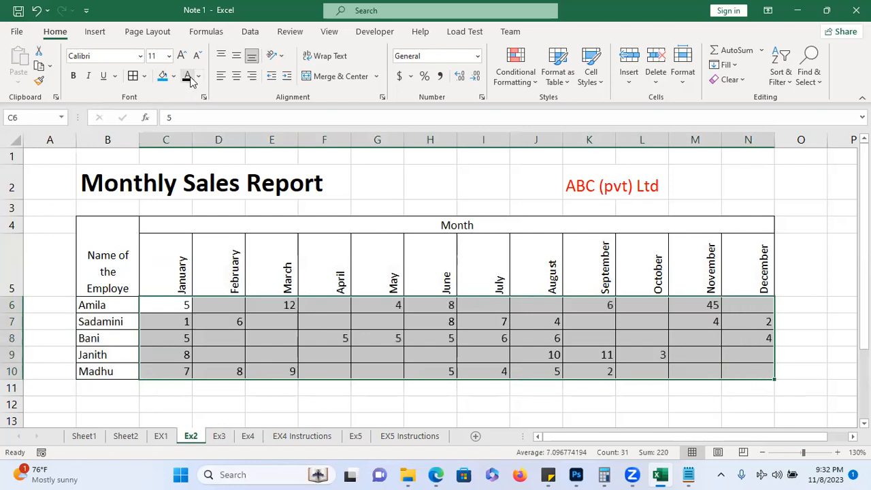
click(820, 295)
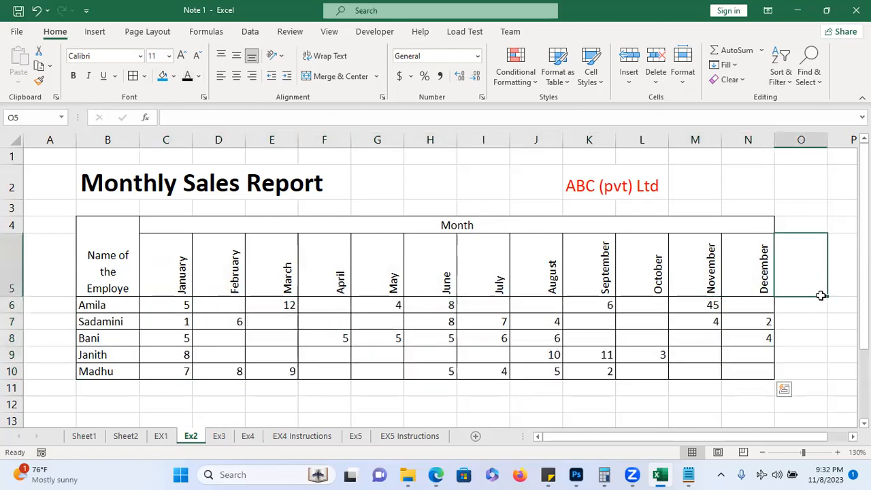
click(824, 377)
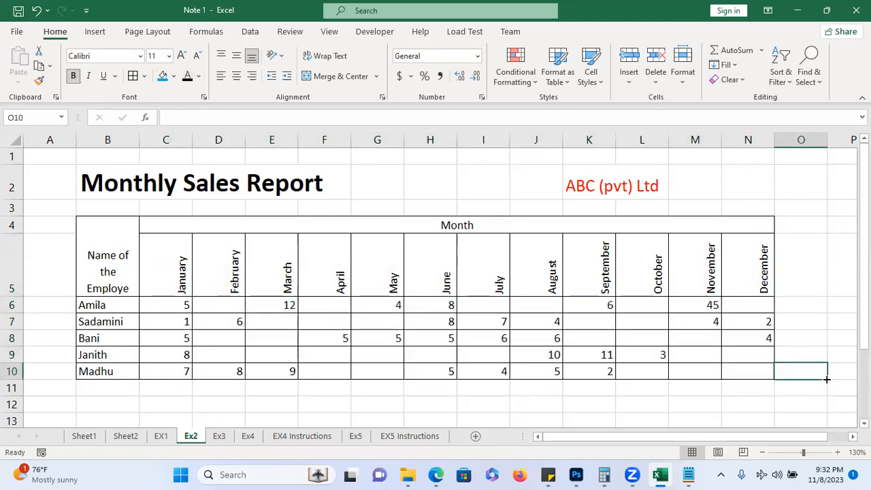
click(815, 403)
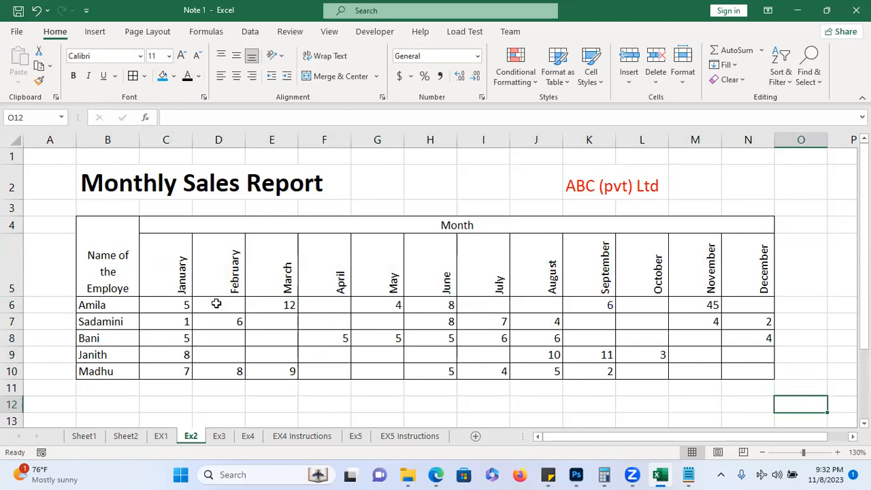
Give the merged Month heading a dark blue fill with bold white text.
click(257, 226)
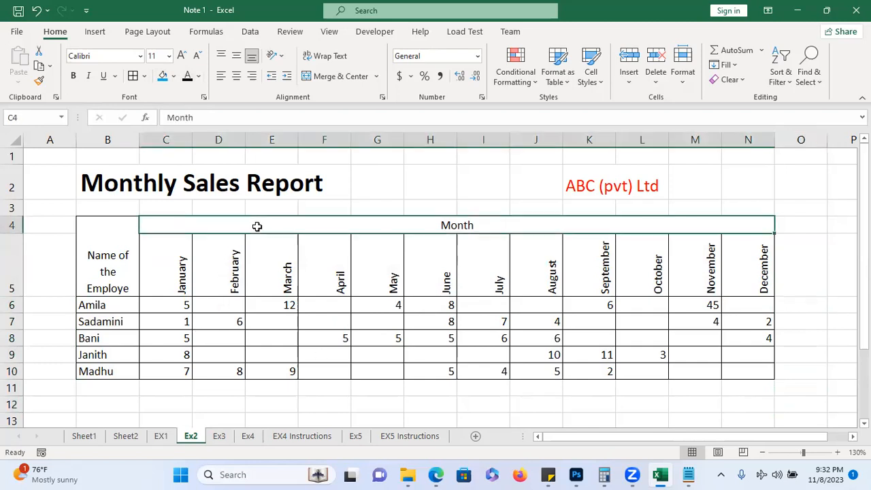
click(174, 76)
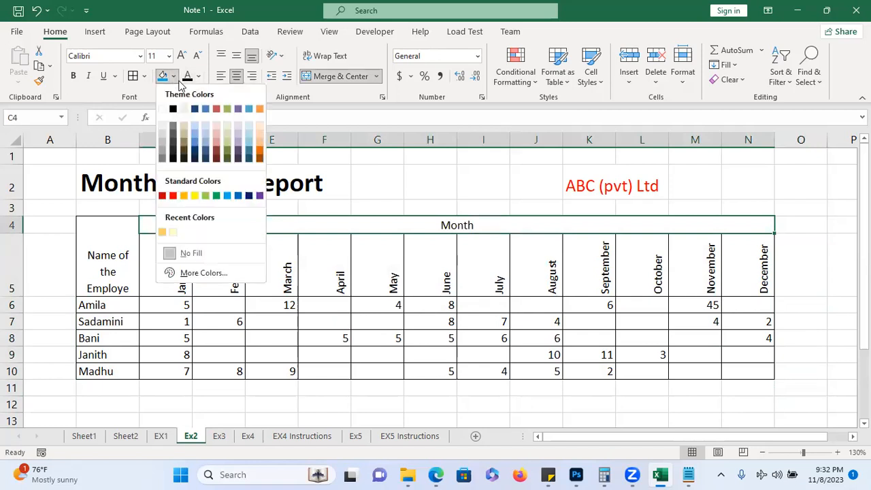
click(196, 110)
click(74, 76)
click(198, 76)
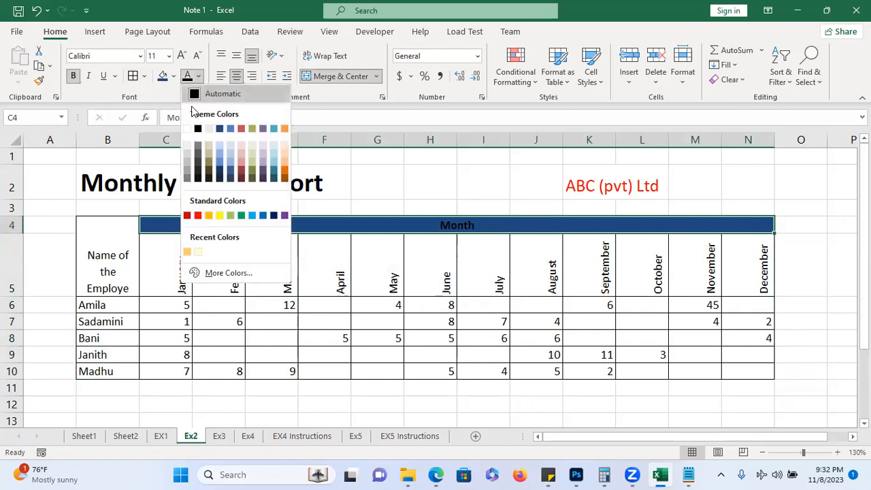
click(187, 128)
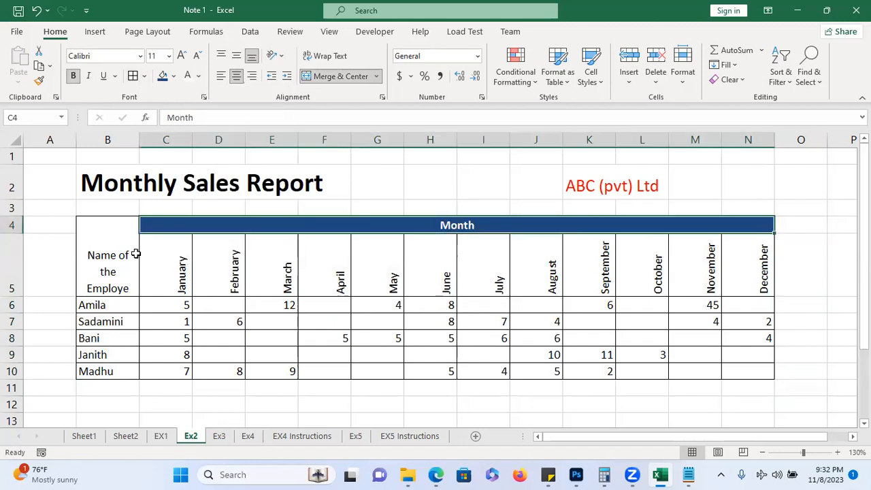
Give the Name of the Employe heading a purple fill with bold white text and middle-align it vertically.
click(125, 253)
click(175, 76)
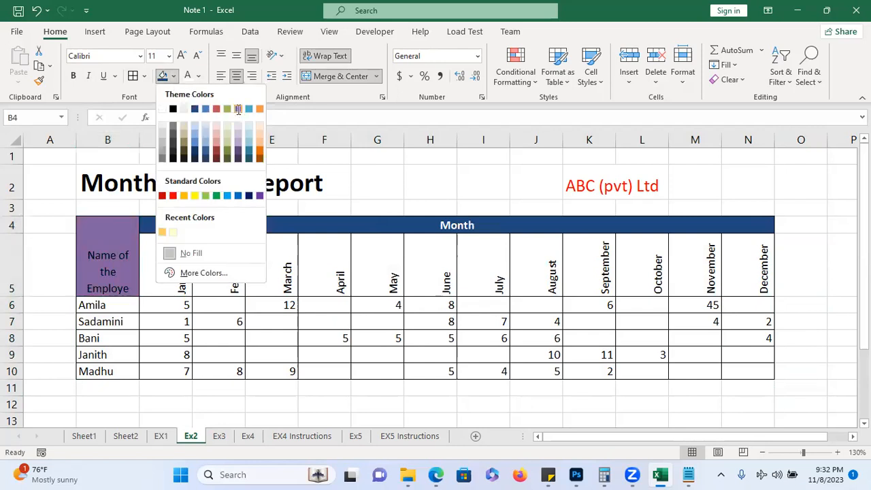
click(239, 110)
click(187, 76)
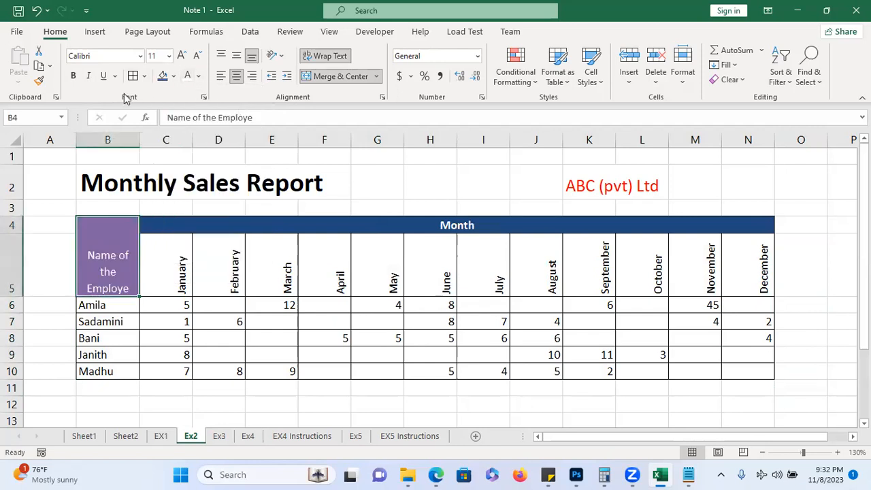
click(73, 76)
click(234, 57)
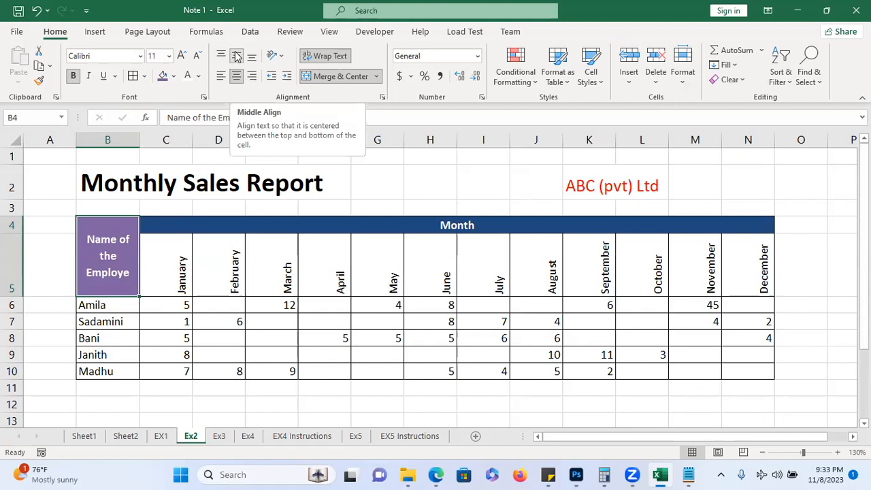
Fill the month headers C5:N5 with light blue and make their text bold.
drag(171, 278, 723, 250)
drag(178, 273, 742, 288)
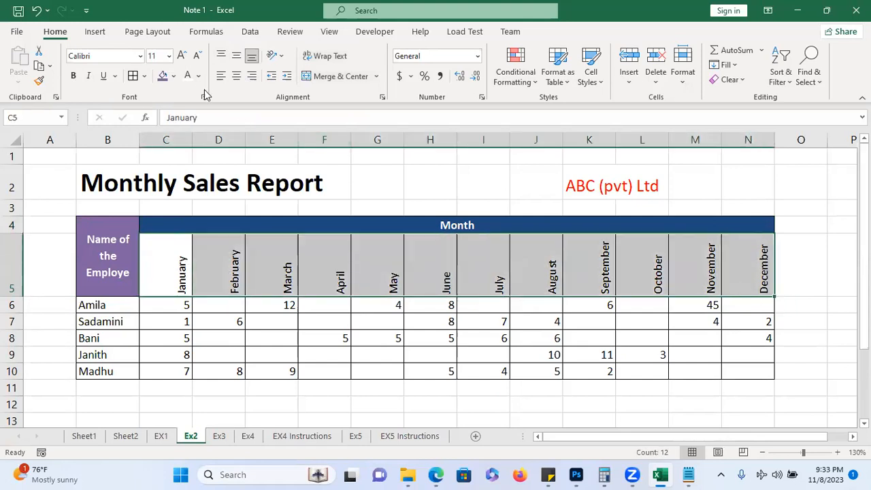
click(174, 77)
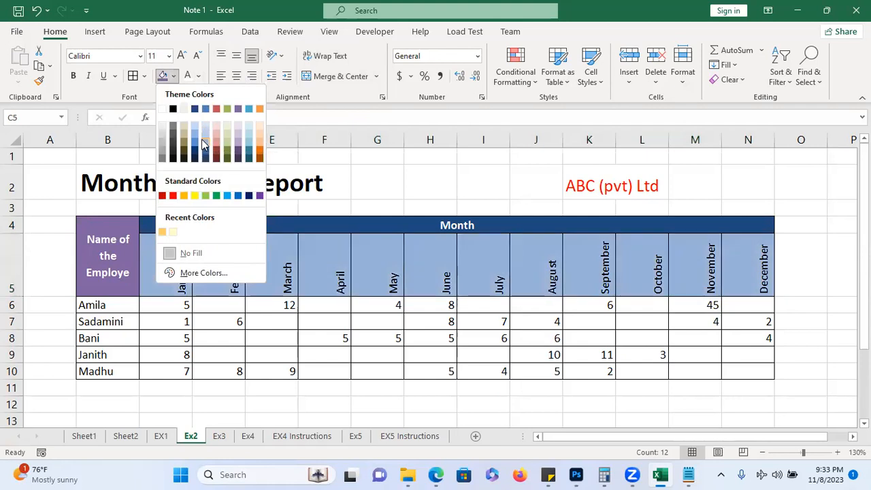
click(202, 139)
click(72, 75)
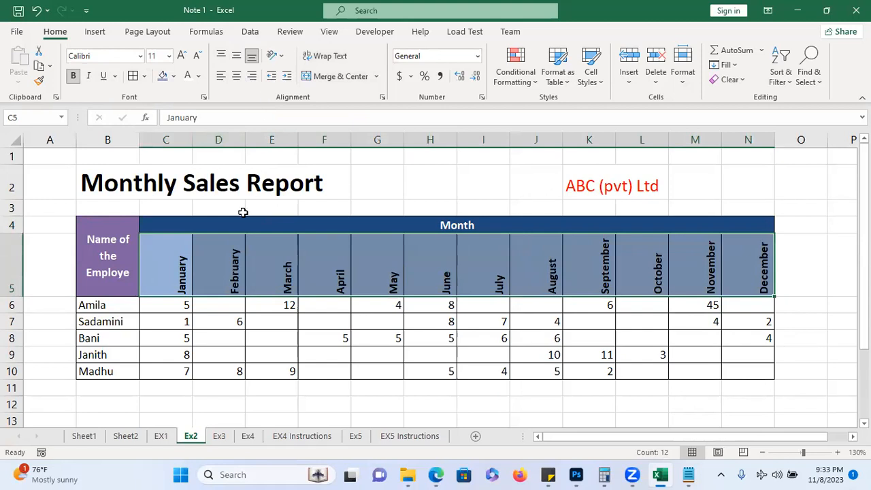
double_click(173, 276)
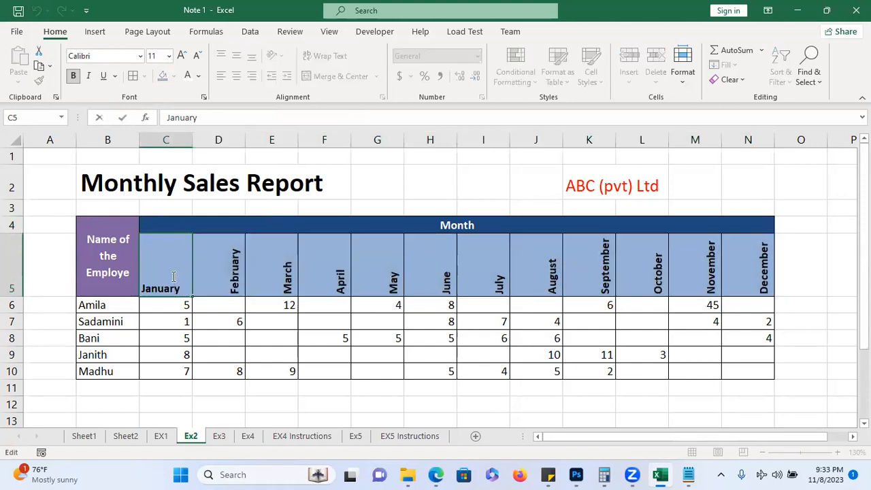
click(176, 309)
Set the width of the month columns C to N to 6.
drag(176, 281, 744, 255)
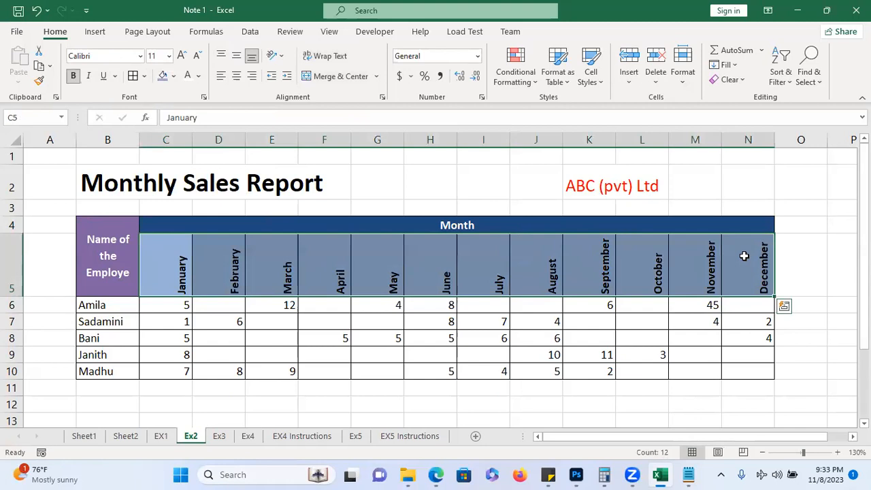
click(680, 76)
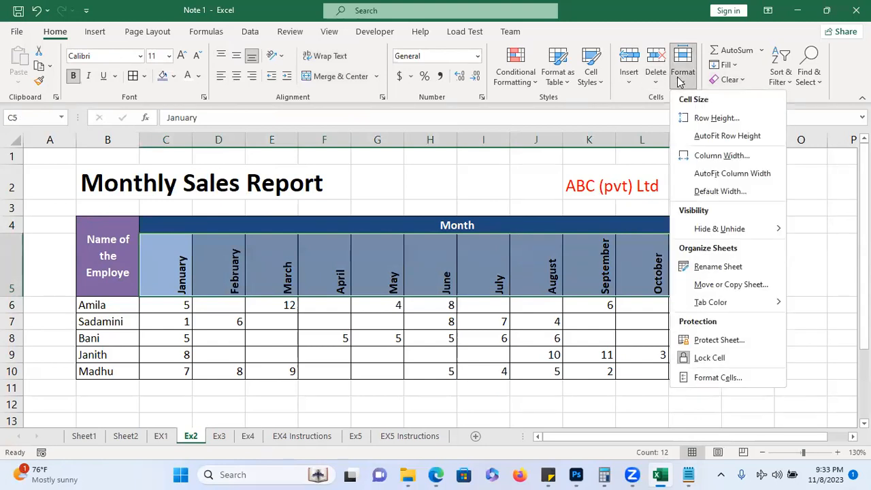
click(695, 155)
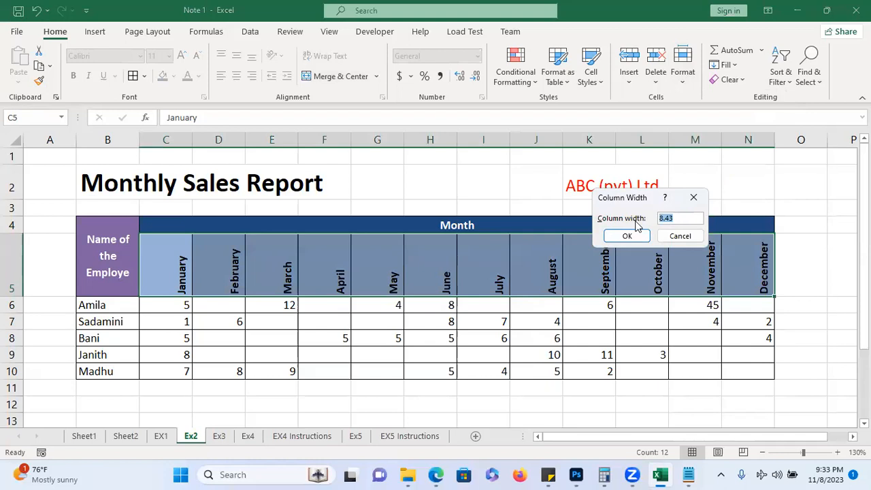
text(6)
key(Return)
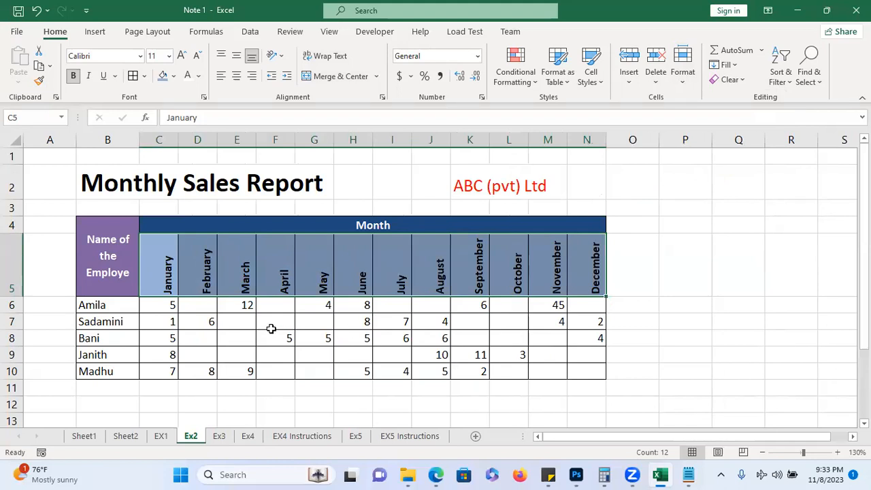
click(268, 307)
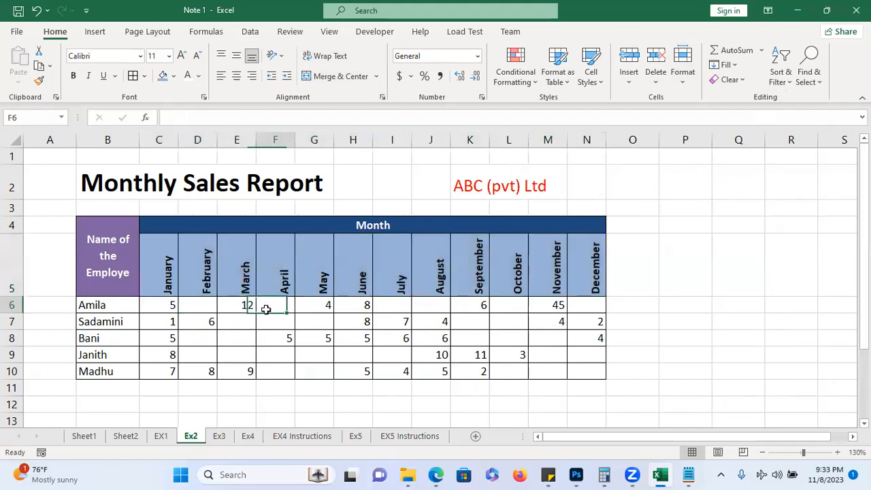
Fill the empty February cell D6 with the standard light blue.
click(266, 319)
click(205, 305)
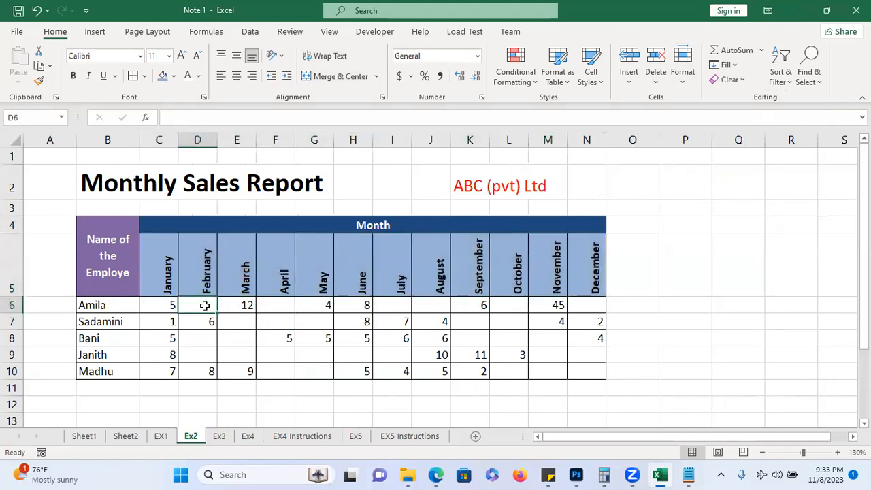
click(174, 76)
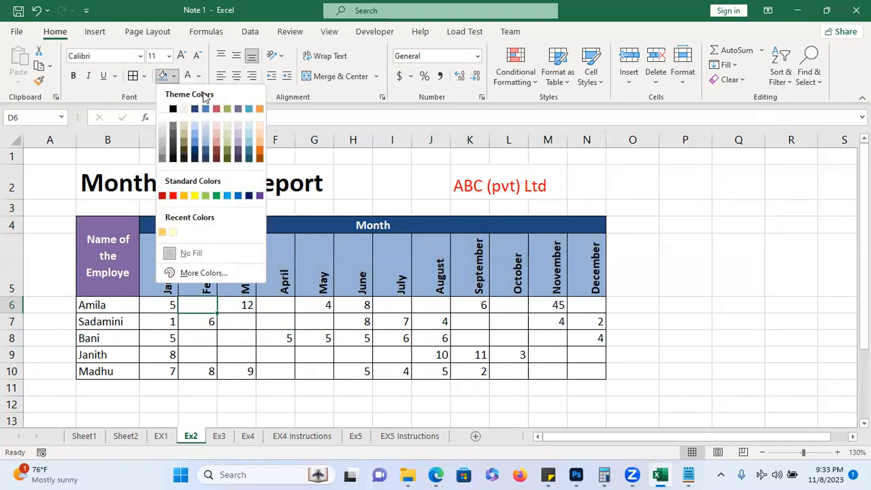
click(228, 195)
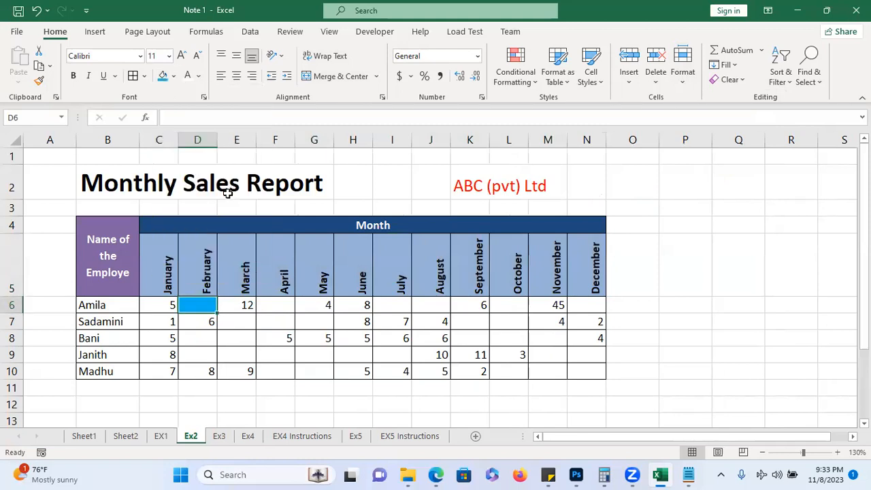
Use Format Painter to copy D6's light blue fill onto F6, E7:G7, D8:E8, D9:H9 and F10:G10.
click(39, 81)
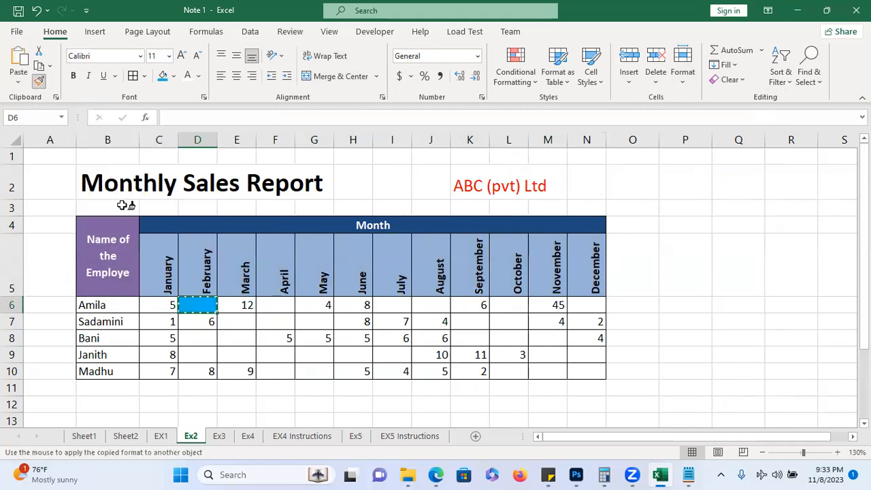
click(194, 337)
click(202, 354)
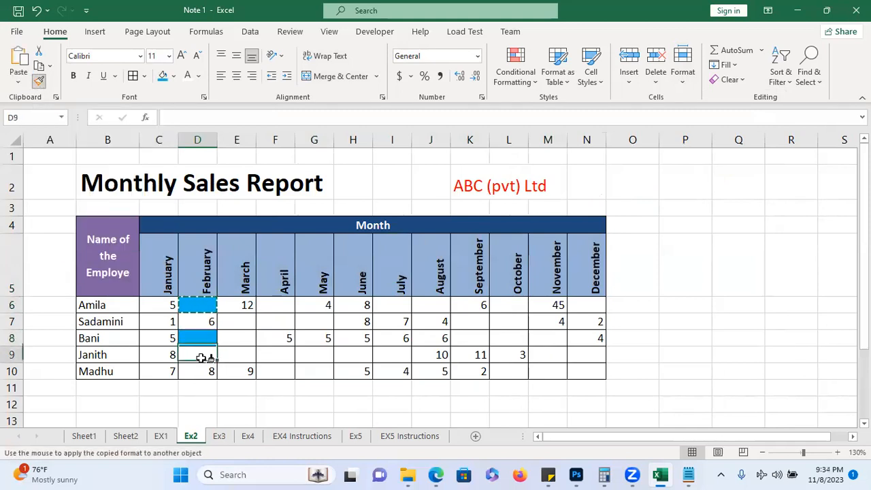
mouse_move(236, 338)
mouse_down()
mouse_move(236, 324)
mouse_move(278, 310)
mouse_move(282, 320)
mouse_up()
click(239, 352)
mouse_move(280, 356)
mouse_down()
mouse_move(281, 365)
mouse_move(311, 352)
mouse_move(313, 366)
mouse_up()
click(321, 320)
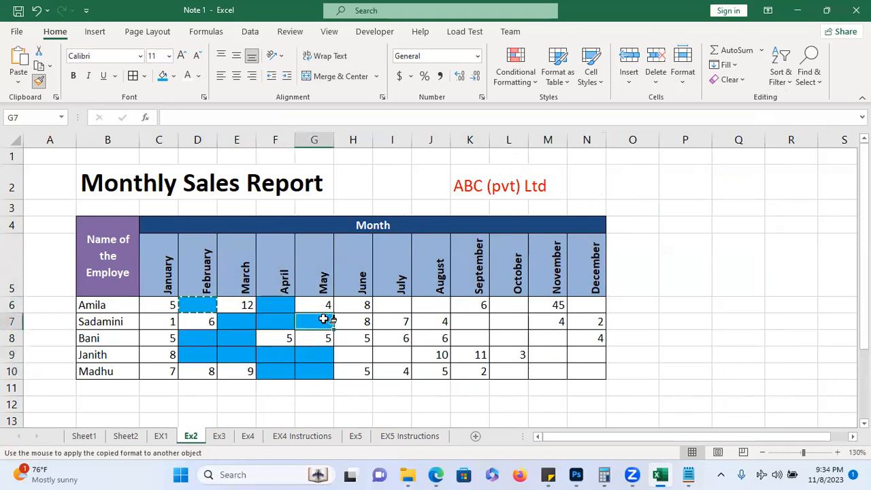
click(368, 351)
mouse_move(399, 365)
mouse_down()
mouse_move(398, 350)
mouse_move(397, 358)
mouse_up()
key(ctrl+z)
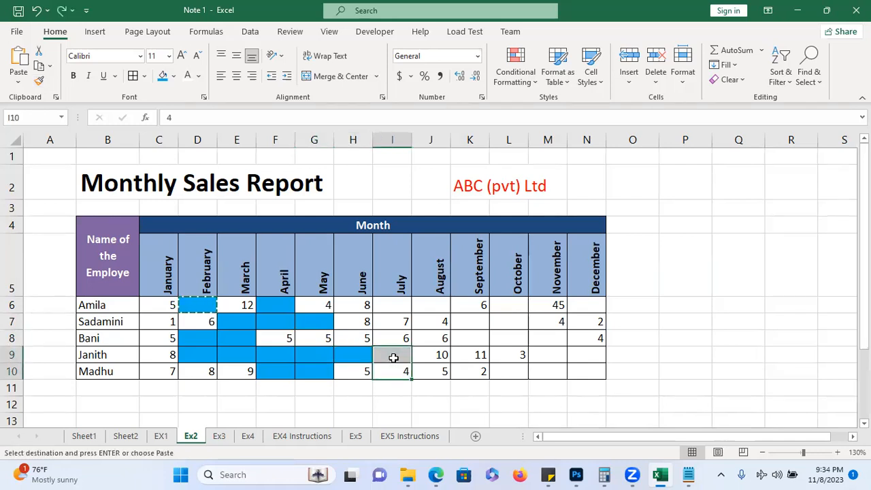
Use Format Painter to copy H9's light blue fill onto I9, I6:J6, K7:L7, L8:M8, L10:N10, M9:N9 and N6.
click(365, 355)
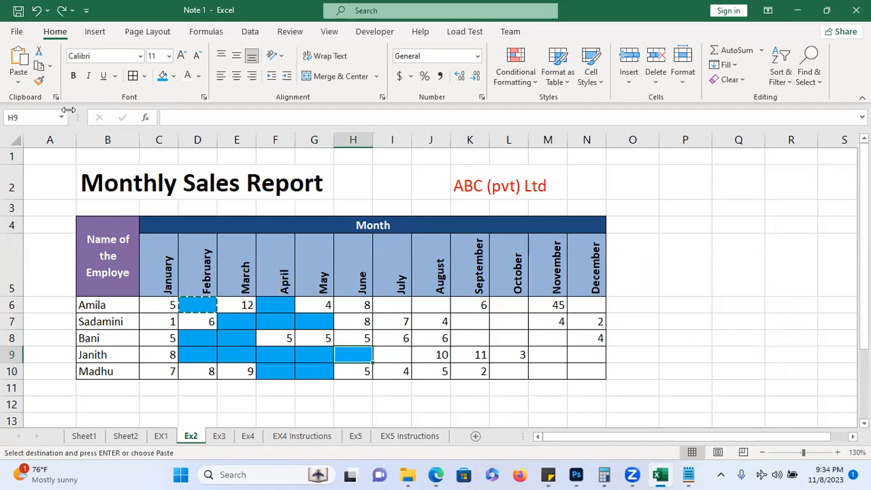
click(40, 82)
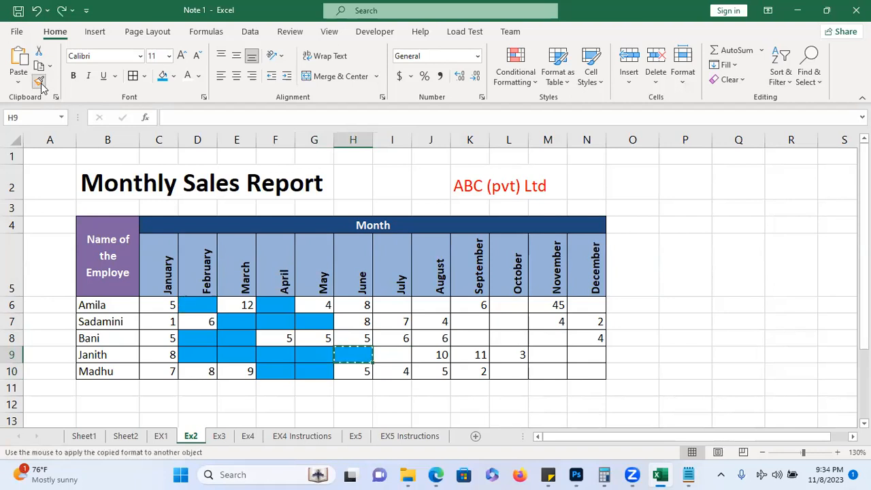
click(391, 354)
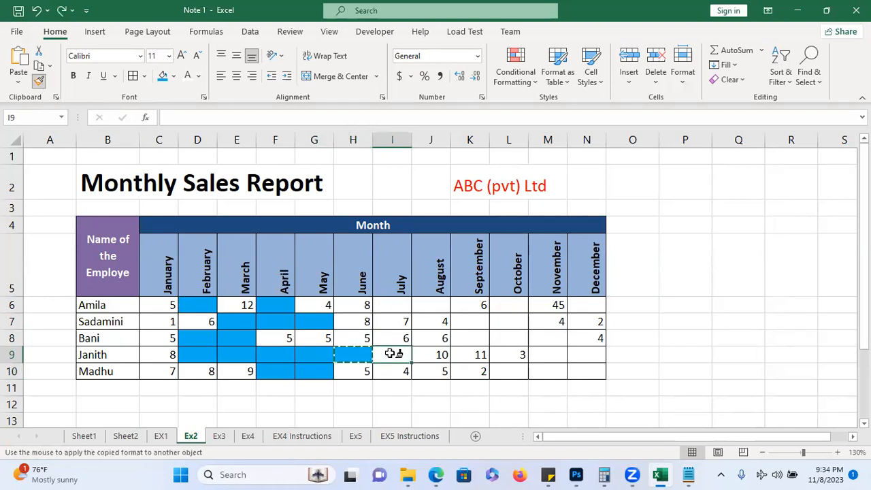
click(400, 306)
mouse_move(400, 306)
mouse_down()
mouse_move(534, 323)
mouse_move(515, 321)
mouse_move(551, 336)
mouse_up()
mouse_move(518, 370)
mouse_down()
mouse_move(575, 368)
mouse_move(580, 352)
mouse_up()
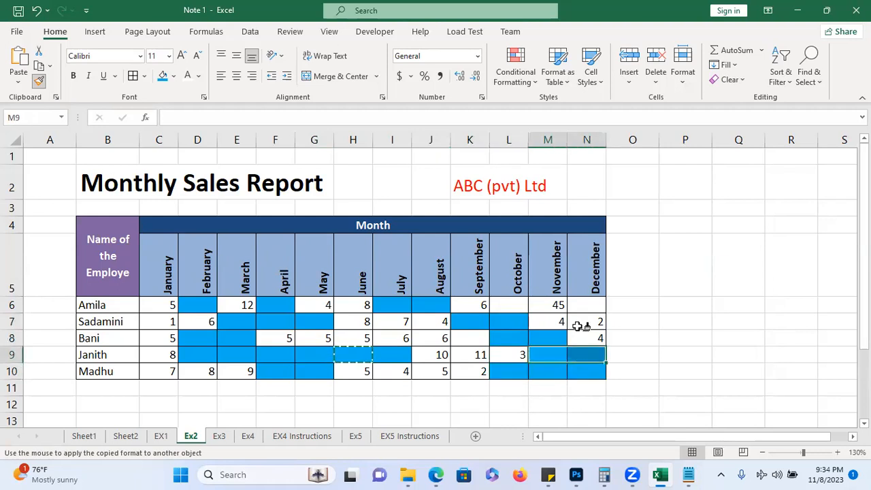
click(584, 309)
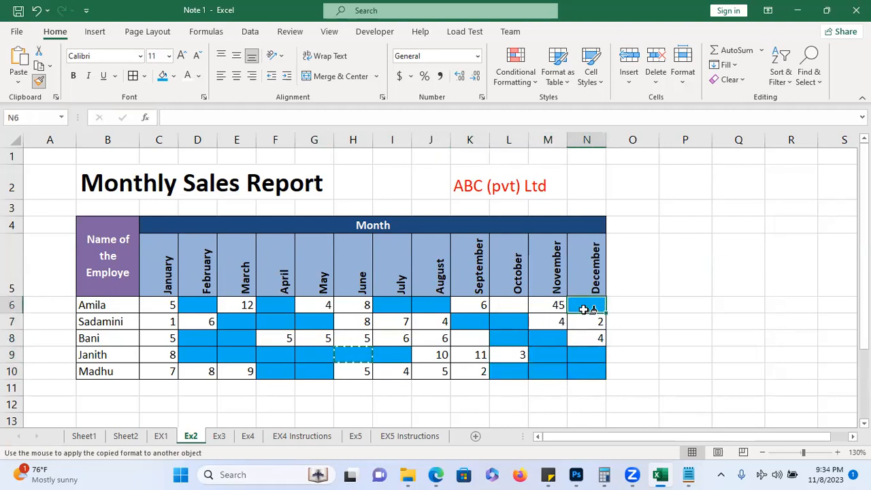
click(657, 334)
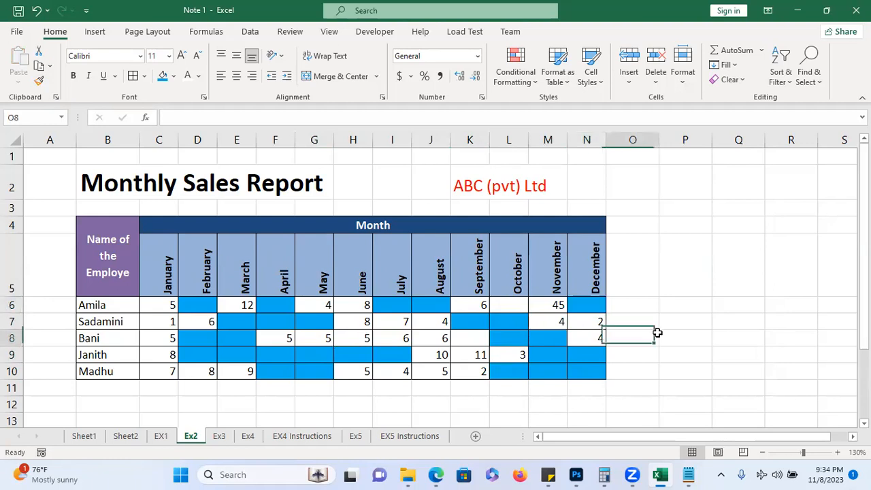
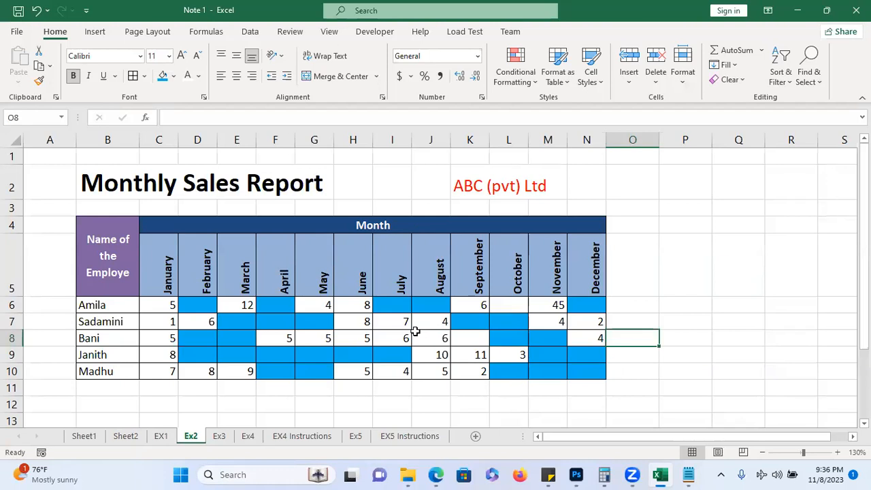
Switch to Sheet2 and go to the blank area around columns X to AI.
click(125, 436)
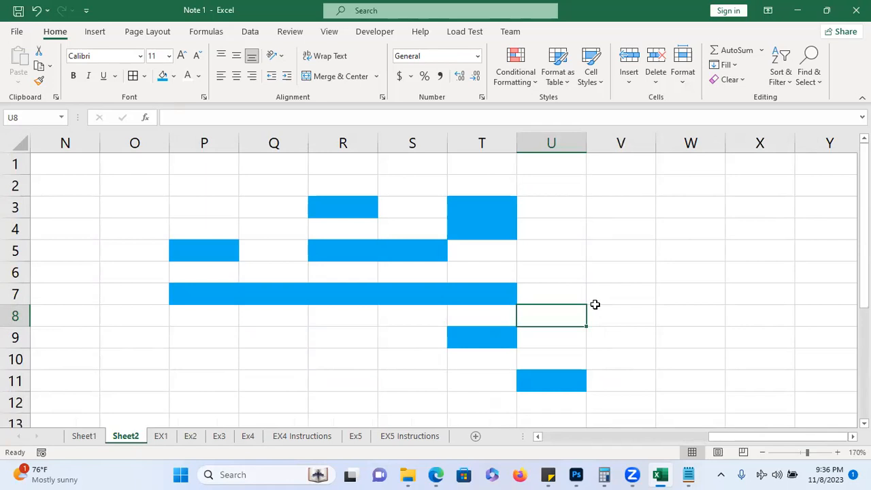
scroll(594, 304, right, 5)
drag(204, 178, 469, 321)
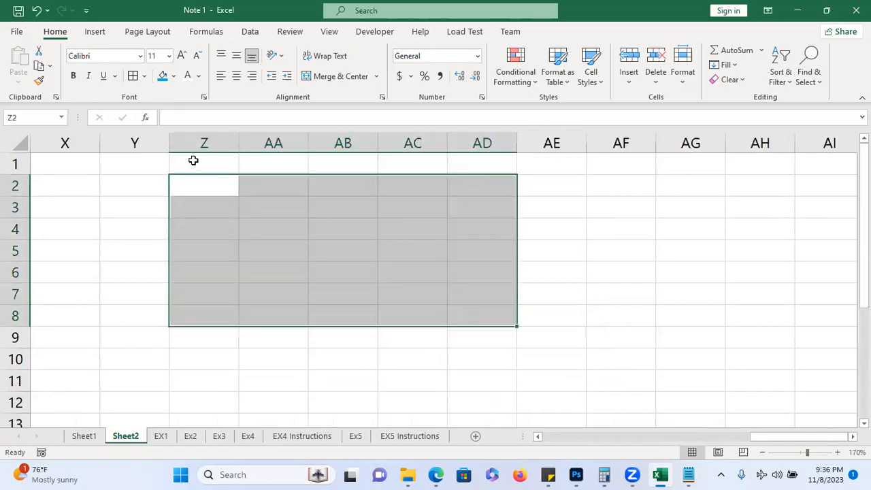
click(132, 76)
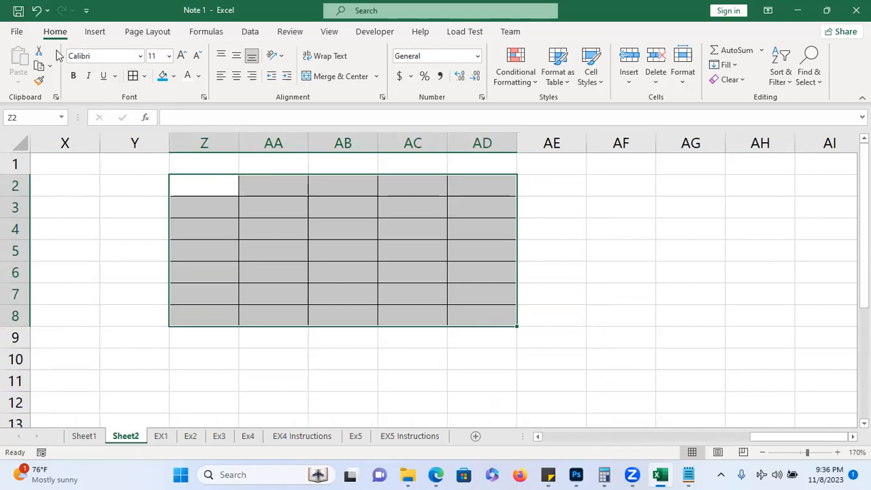
click(37, 11)
Apply all borders to the range Z2:AA7.
drag(186, 175, 286, 287)
click(133, 76)
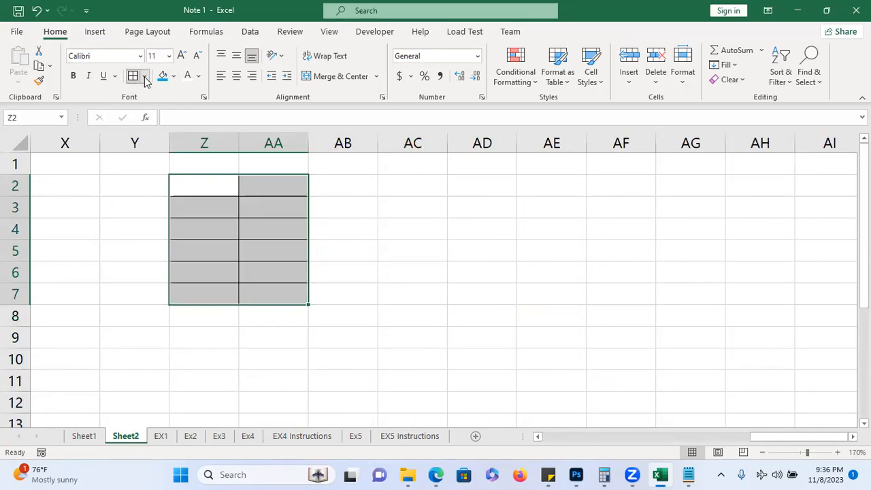
click(144, 76)
double_click(385, 188)
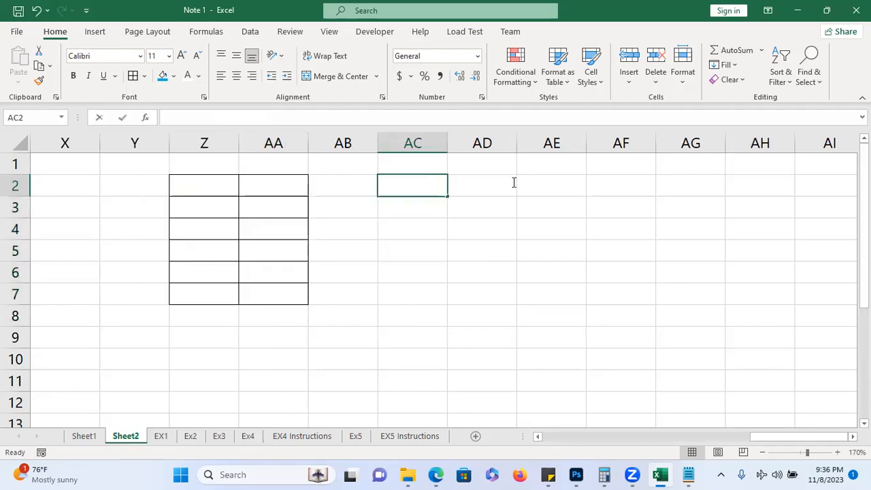
click(444, 208)
double_click(440, 198)
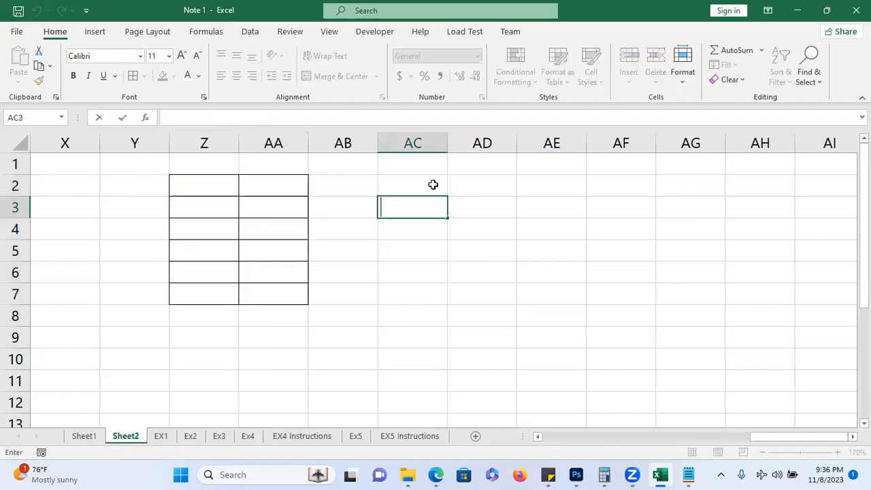
Merge and center AC2:AE2 and give the merged cell a bottom border and a top border.
drag(433, 185, 556, 183)
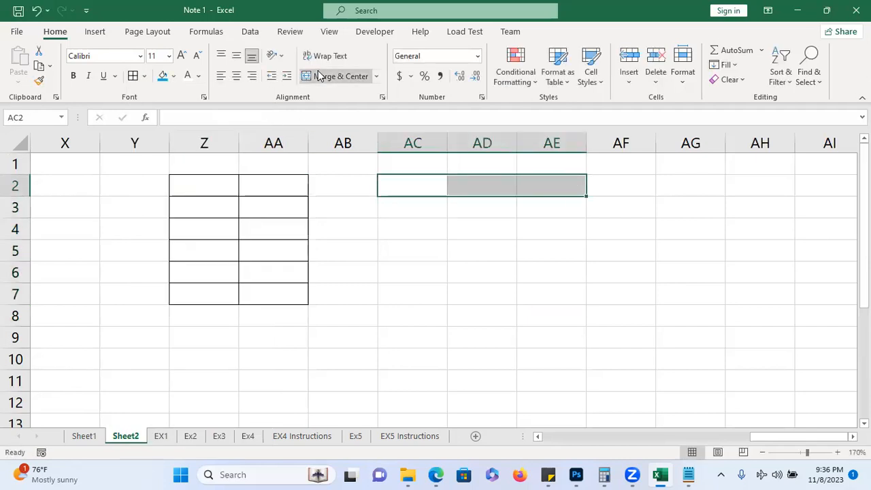
click(320, 76)
click(144, 76)
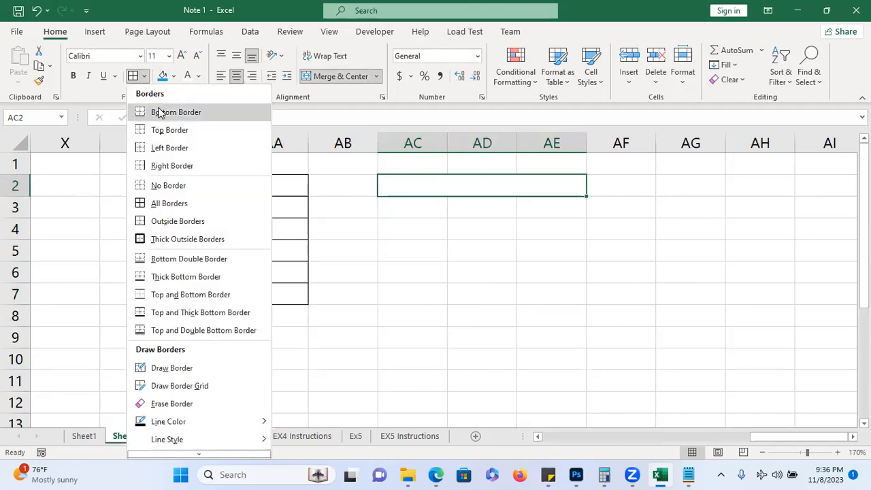
click(159, 112)
click(145, 77)
click(163, 130)
click(489, 294)
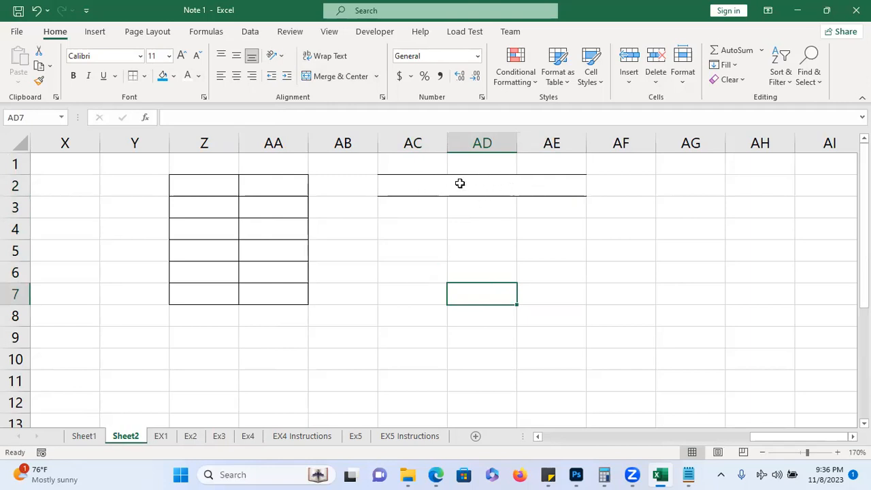
Apply thick outside borders to Z3:AA4 in the bordered grid.
click(146, 77)
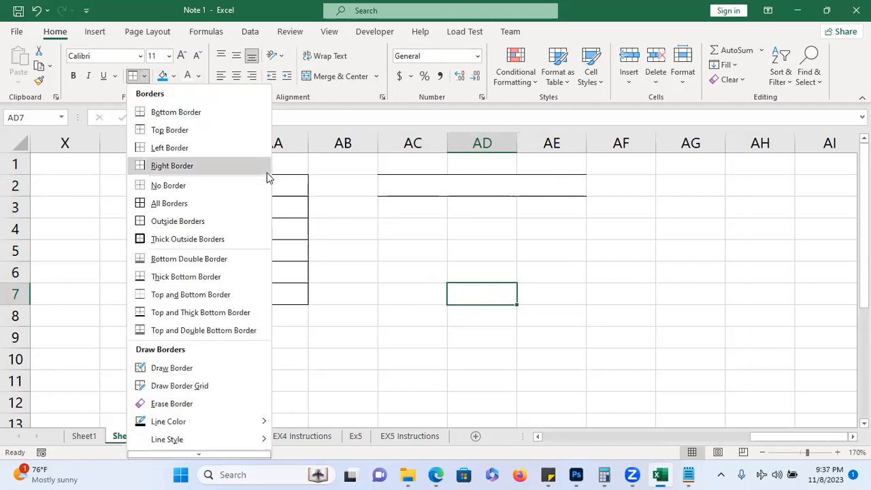
click(274, 202)
click(219, 204)
drag(219, 205, 251, 234)
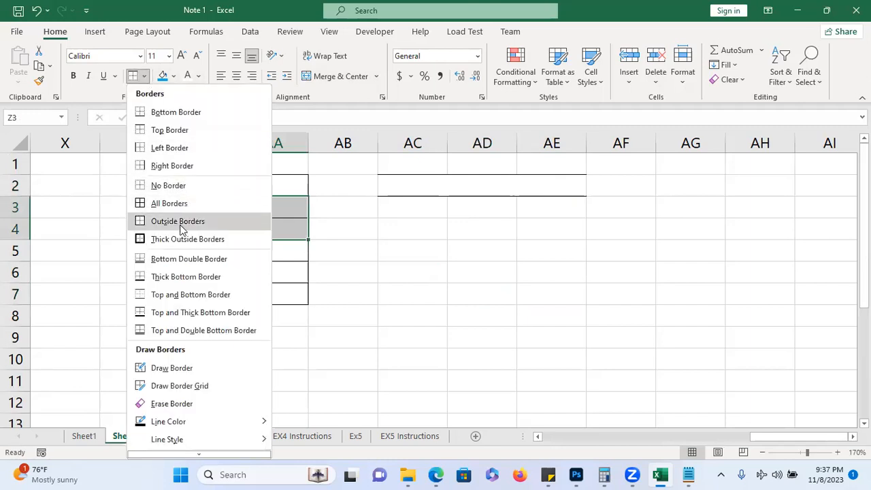
click(181, 239)
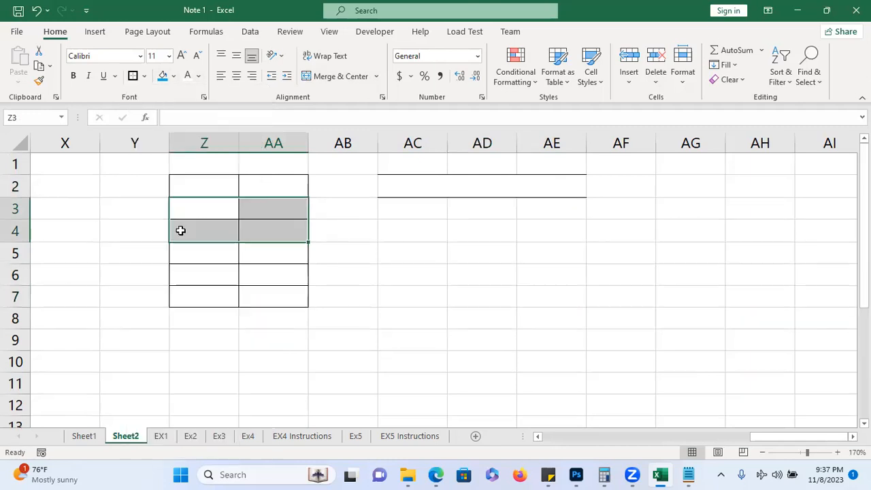
click(269, 313)
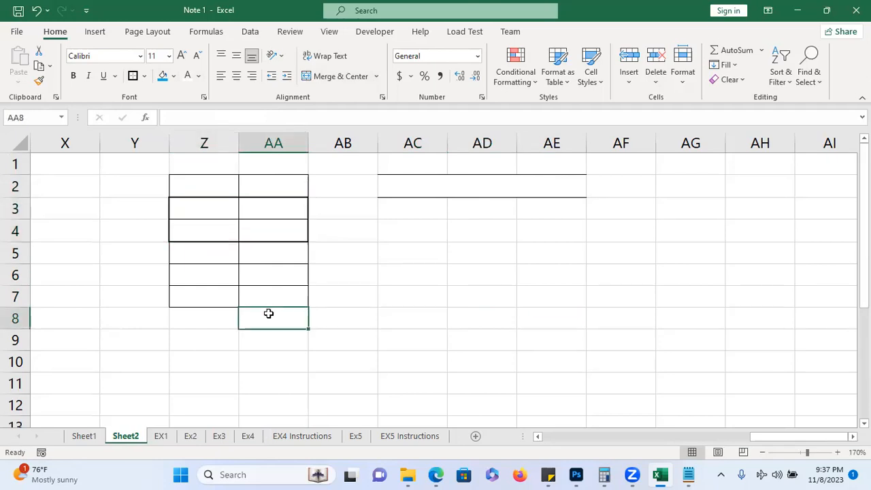
Set the border line color to standard red and draw an outline around Z3:AA4.
click(144, 75)
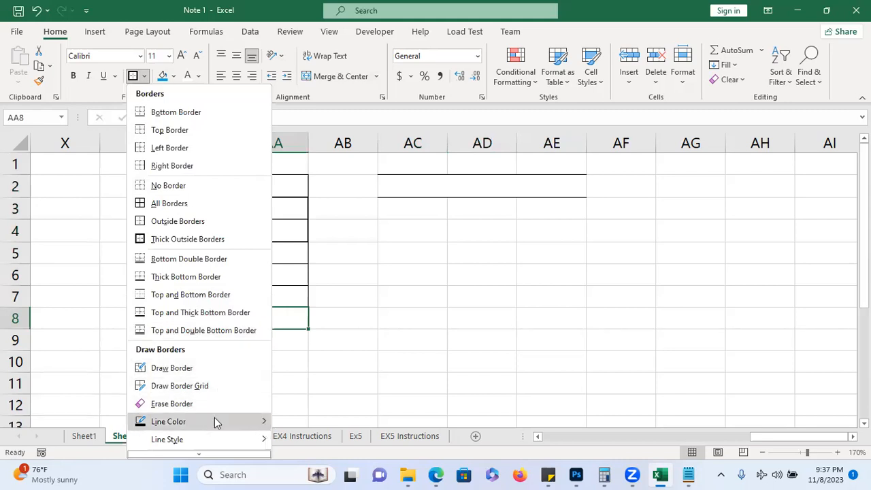
scroll(209, 413, down, 1)
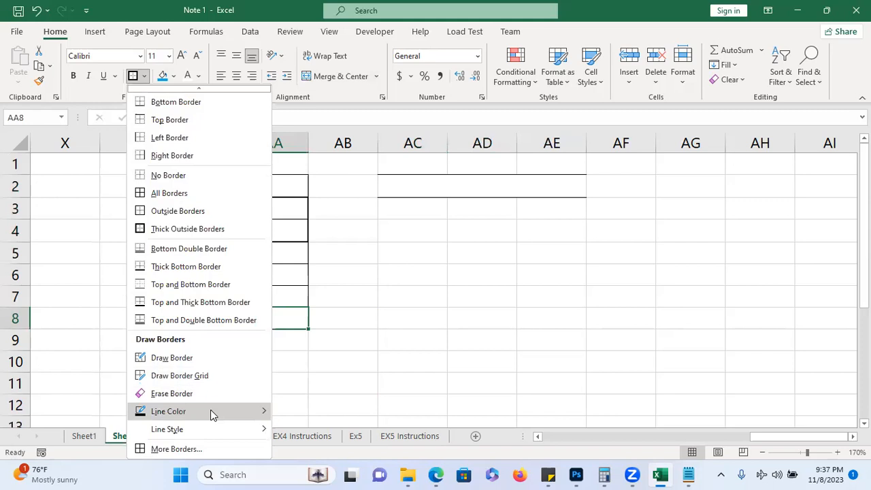
mouse_move(211, 409)
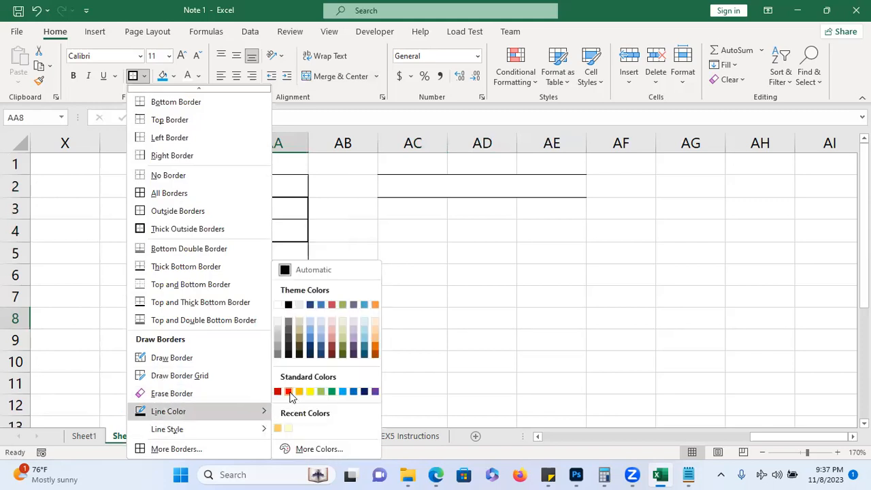
click(289, 392)
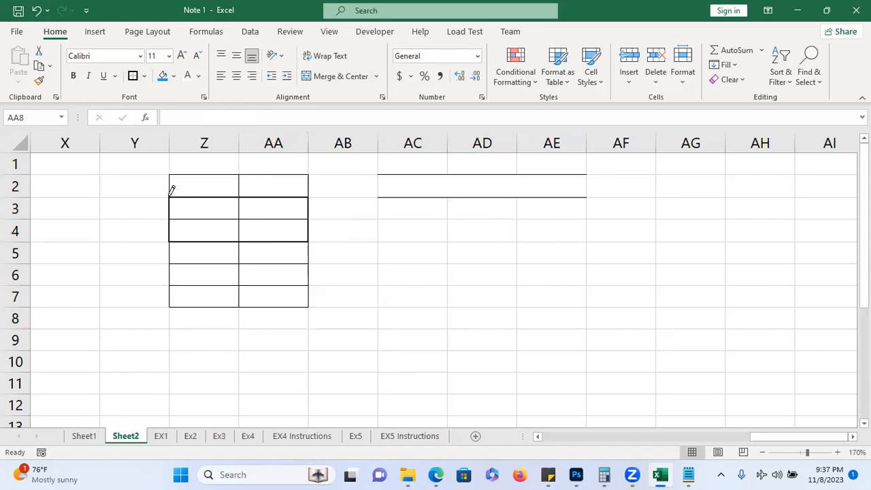
mouse_move(171, 190)
mouse_down()
mouse_move(297, 215)
mouse_move(304, 232)
mouse_up()
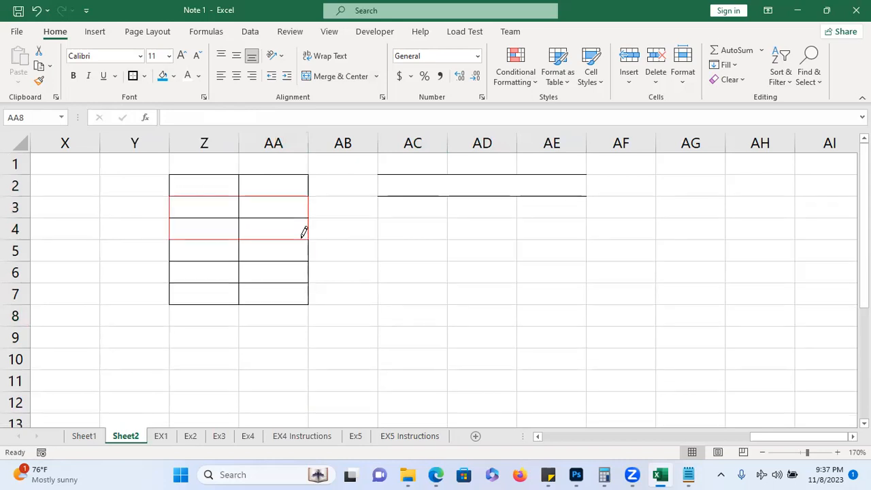
Set the border line style to the thick solid line and redraw the red outline around Z3:AA4.
click(173, 76)
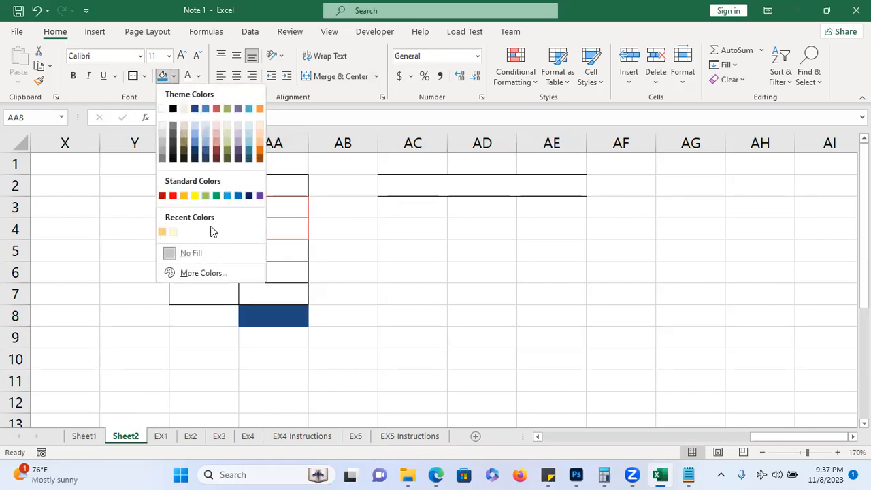
click(145, 78)
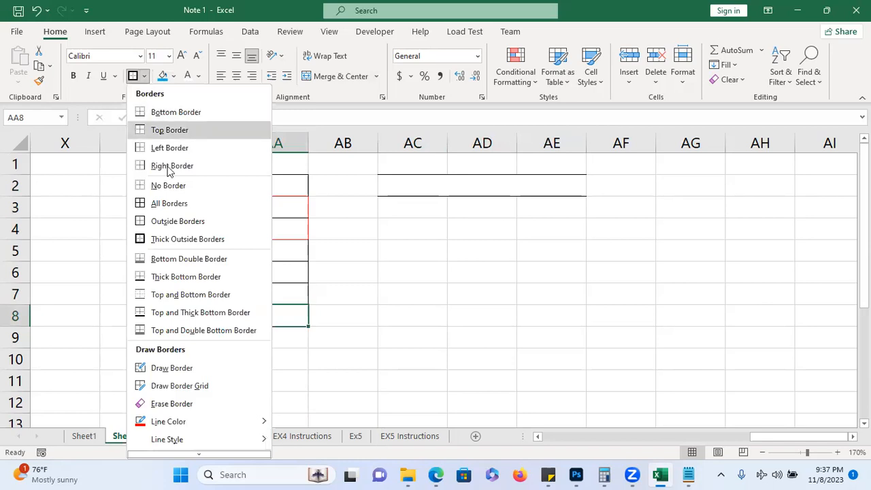
mouse_move(199, 438)
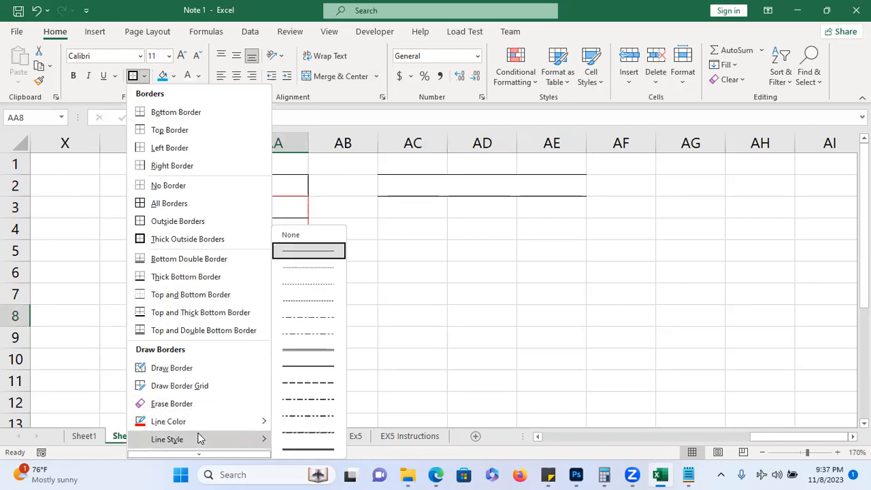
click(290, 453)
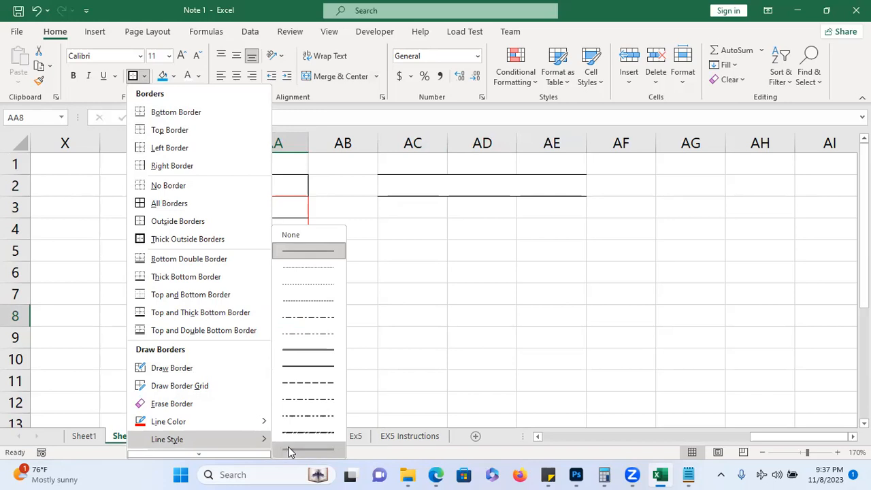
mouse_move(183, 191)
mouse_down()
mouse_move(278, 194)
mouse_move(292, 219)
mouse_up()
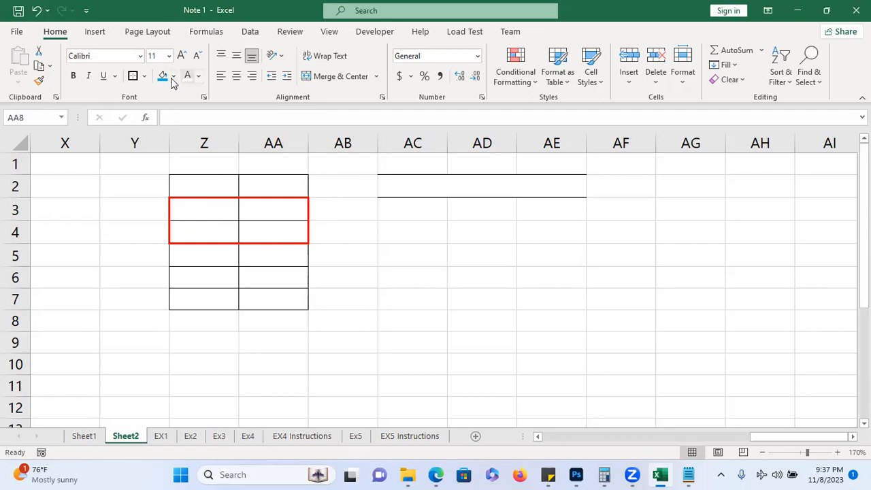
Set the border line color to standard light blue and draw borders around cells AA3 and Z5.
click(144, 76)
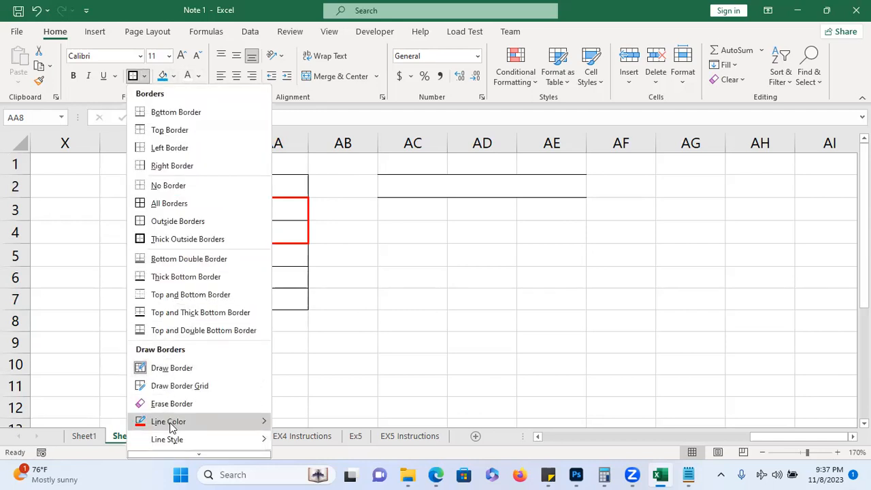
mouse_move(170, 422)
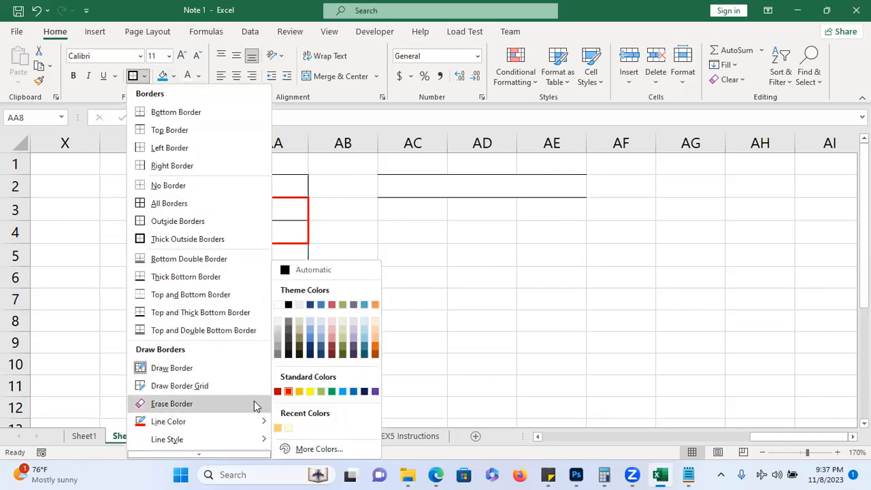
click(347, 391)
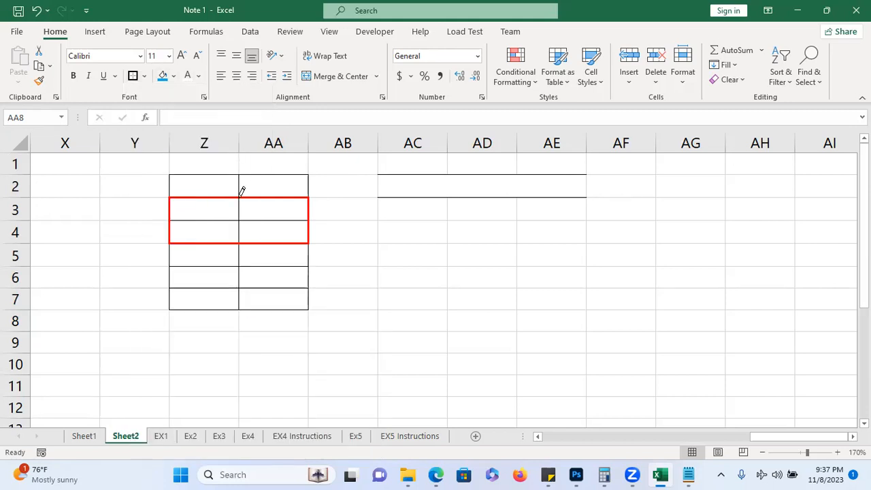
mouse_move(239, 190)
mouse_down()
mouse_move(298, 206)
mouse_move(278, 222)
mouse_move(237, 213)
mouse_move(307, 210)
mouse_move(307, 195)
mouse_up()
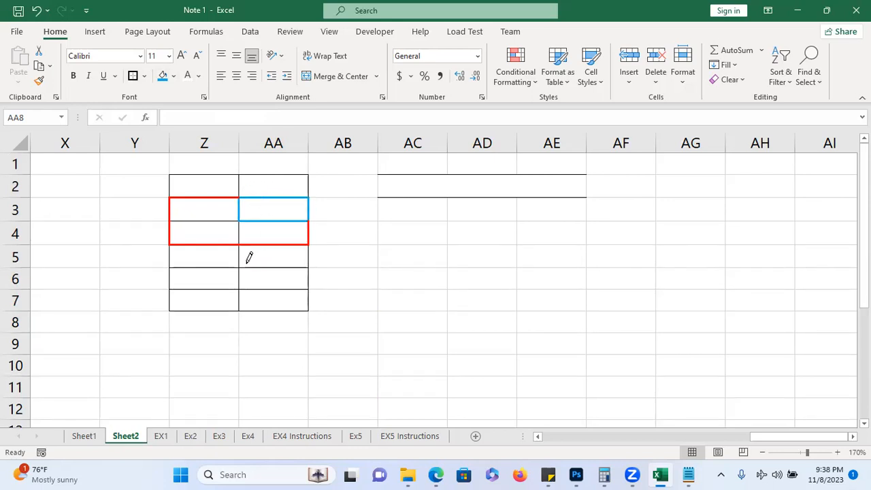
click(171, 238)
mouse_move(242, 244)
mouse_down()
mouse_move(243, 258)
mouse_move(183, 265)
mouse_up()
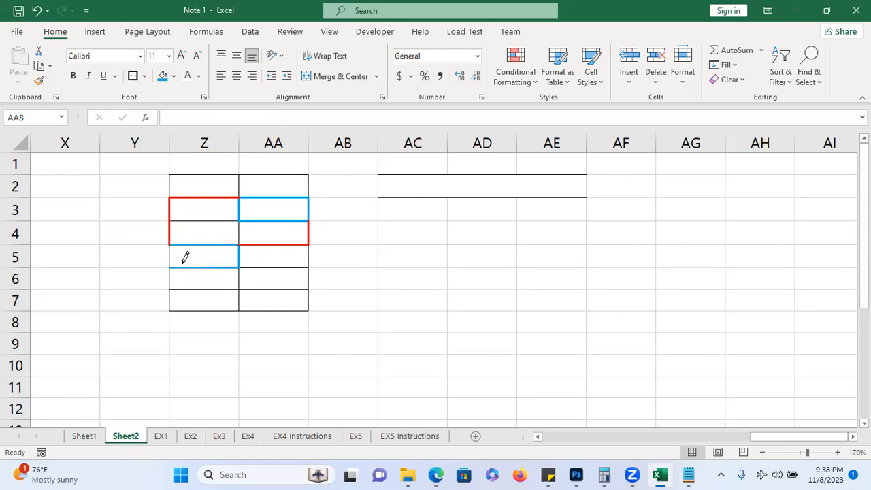
drag(174, 235, 174, 252)
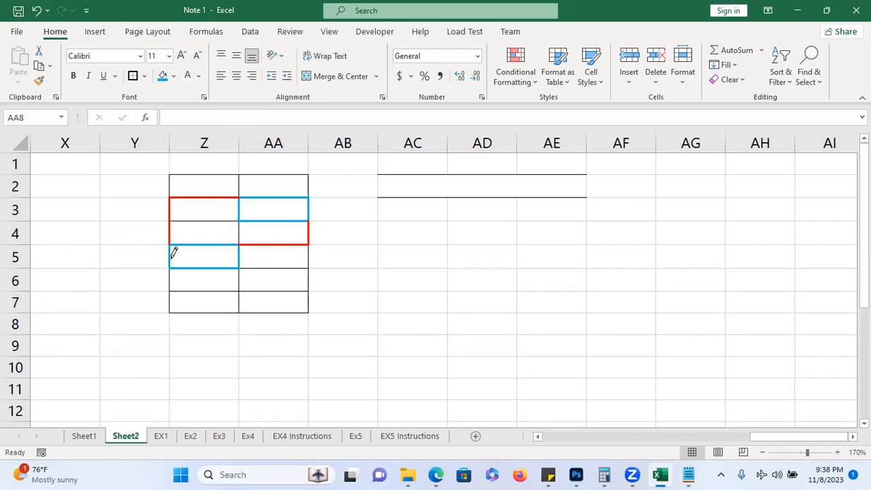
Erase the outer side borders of Z2, Z7, AA2 and AA5:AA7, plus the black top and right borders of Z4.
click(145, 76)
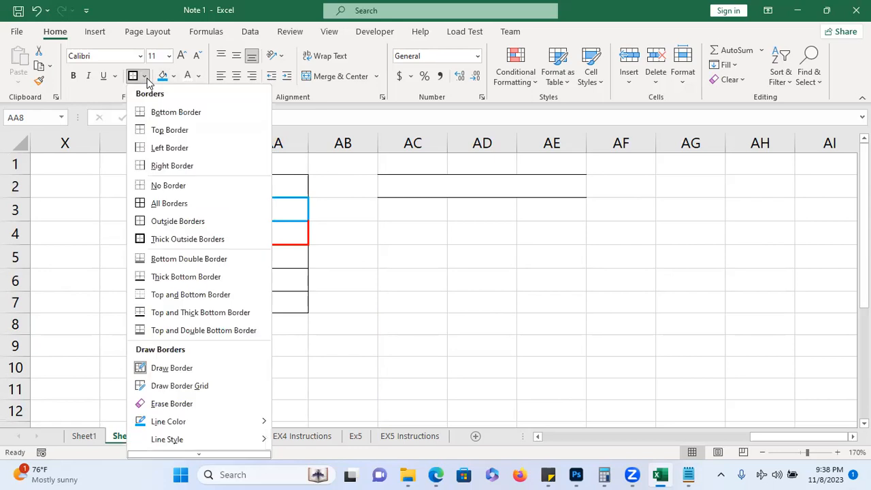
click(178, 404)
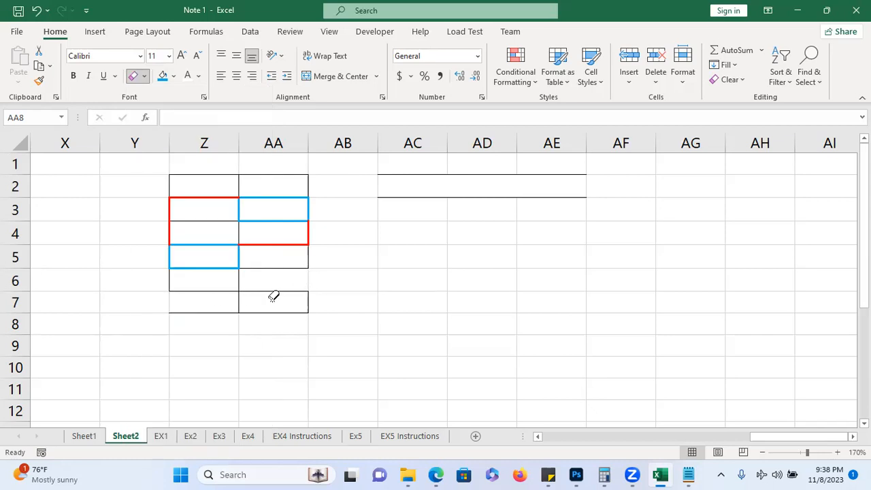
click(308, 303)
click(308, 252)
key(Escape)
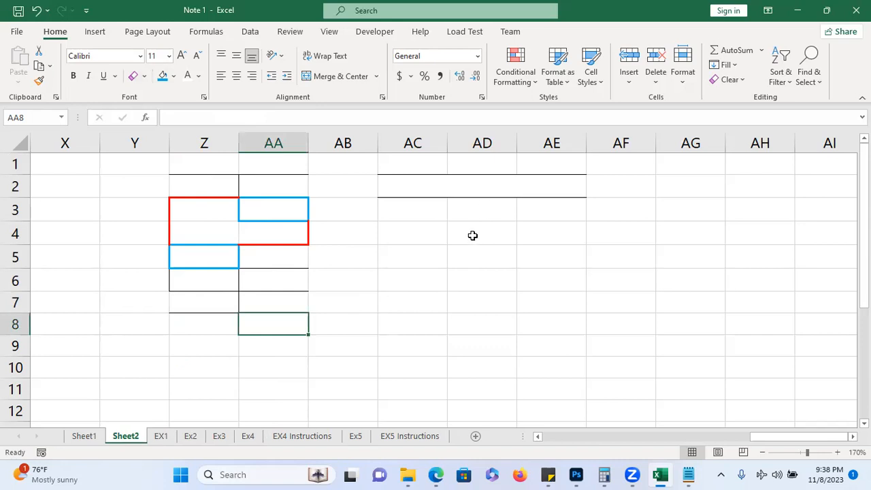
Apply all borders to the range AD4:AF9 in the current thick light blue line.
drag(472, 235, 603, 344)
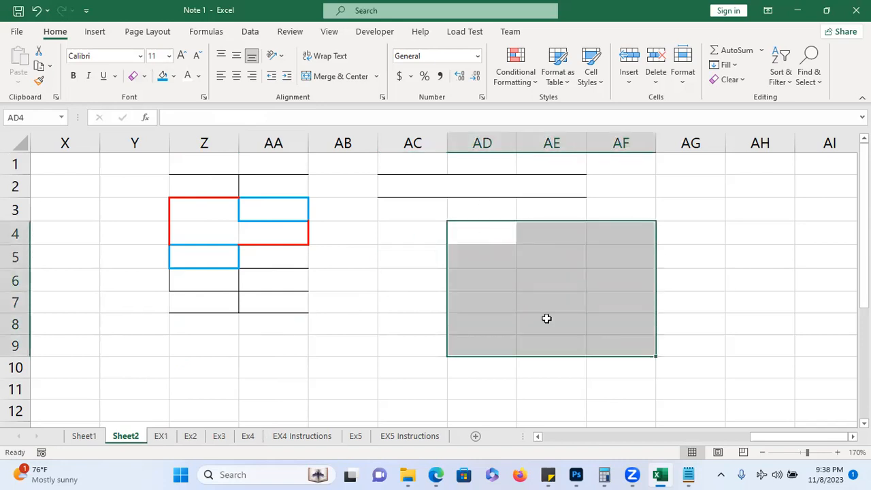
click(144, 76)
click(415, 258)
click(144, 76)
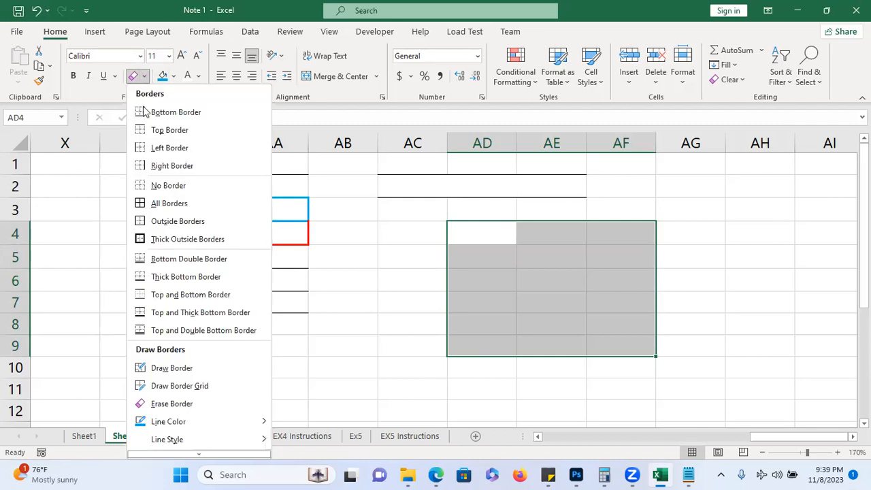
click(145, 201)
click(361, 311)
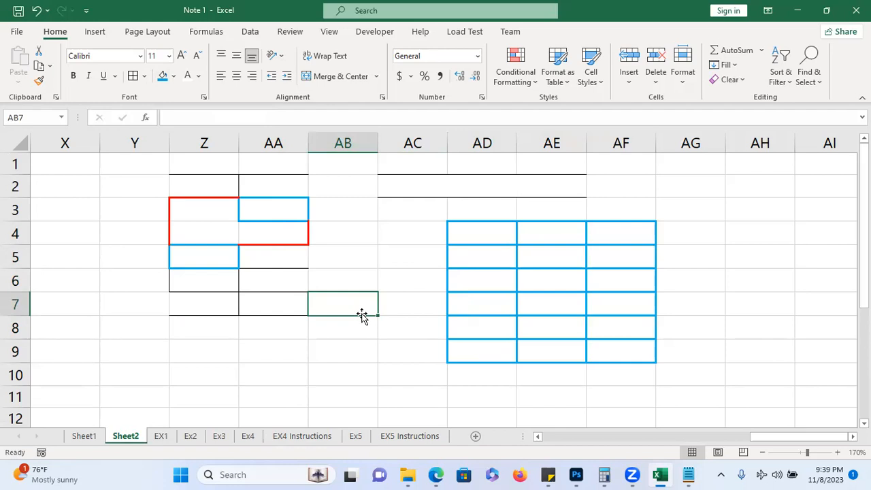
Set the border line color to black and the line style to the thin solid line.
click(174, 75)
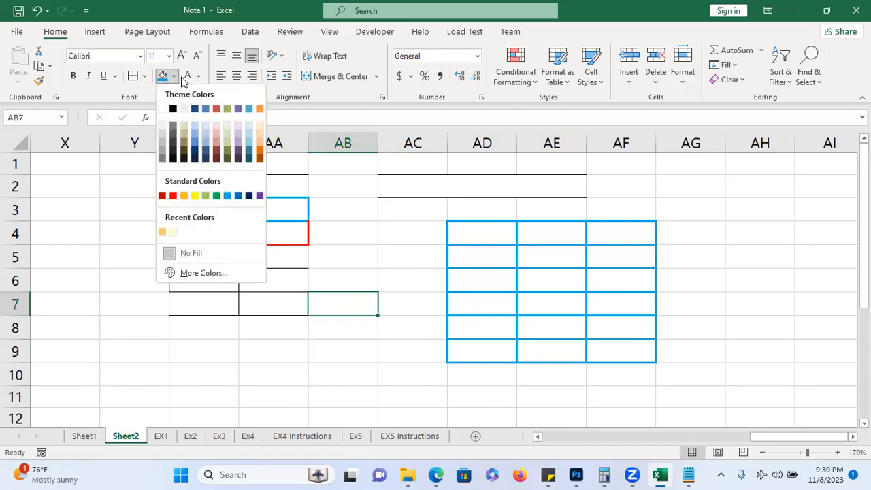
click(144, 80)
click(144, 80)
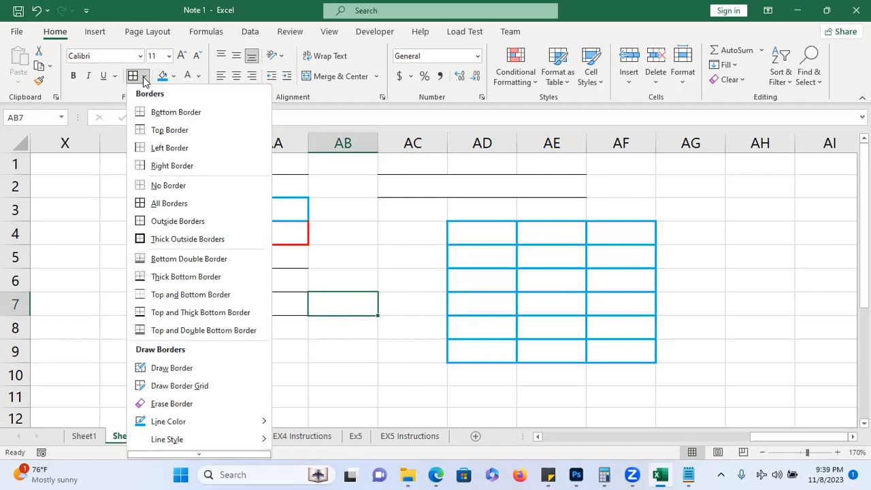
mouse_move(172, 420)
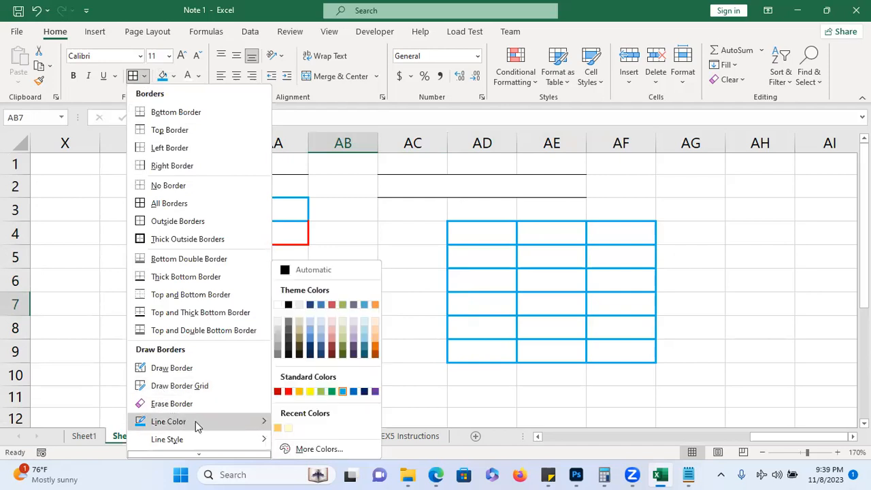
click(288, 306)
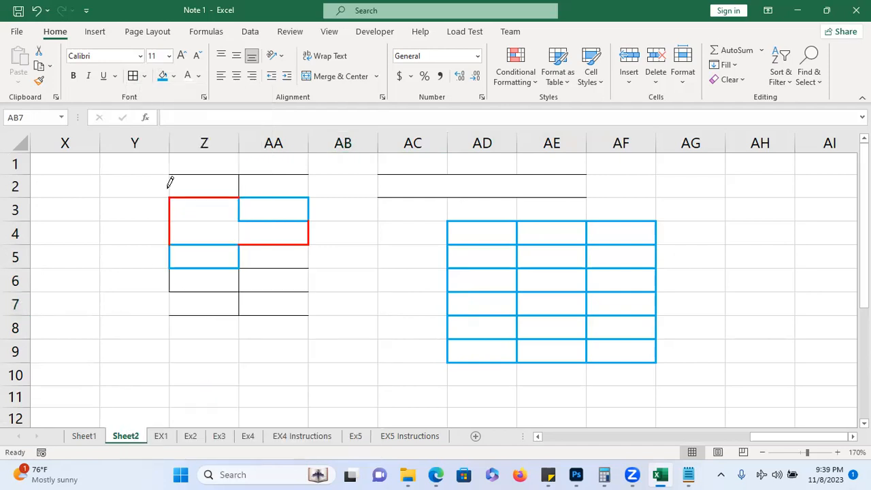
click(143, 80)
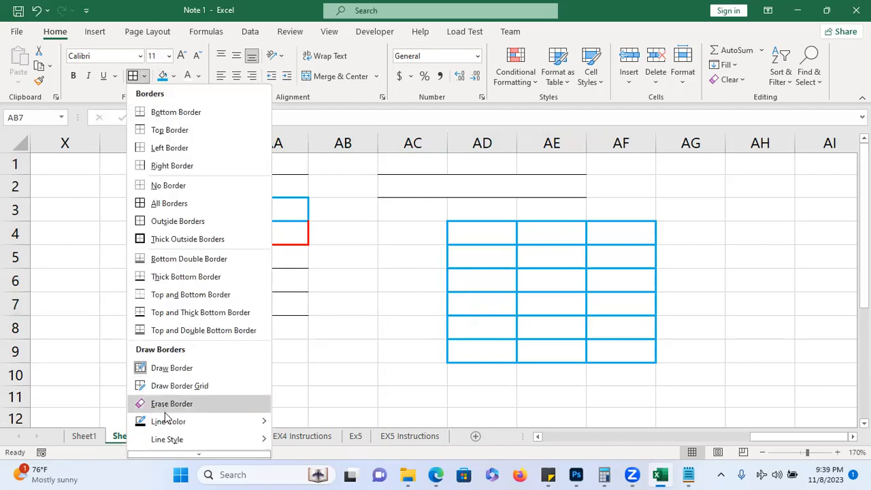
mouse_move(235, 441)
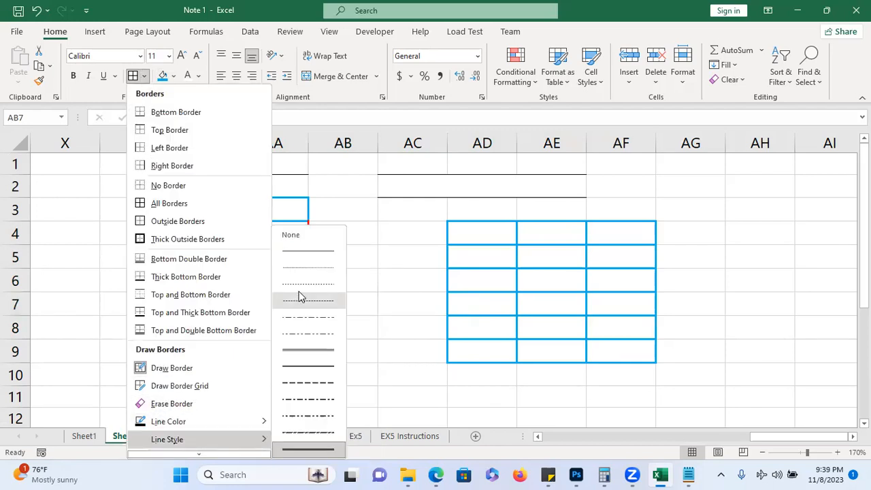
click(309, 256)
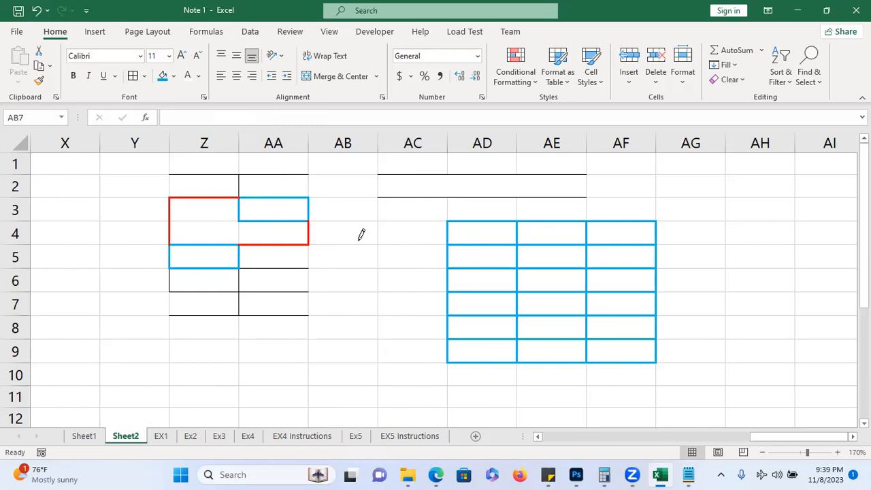
key(Escape)
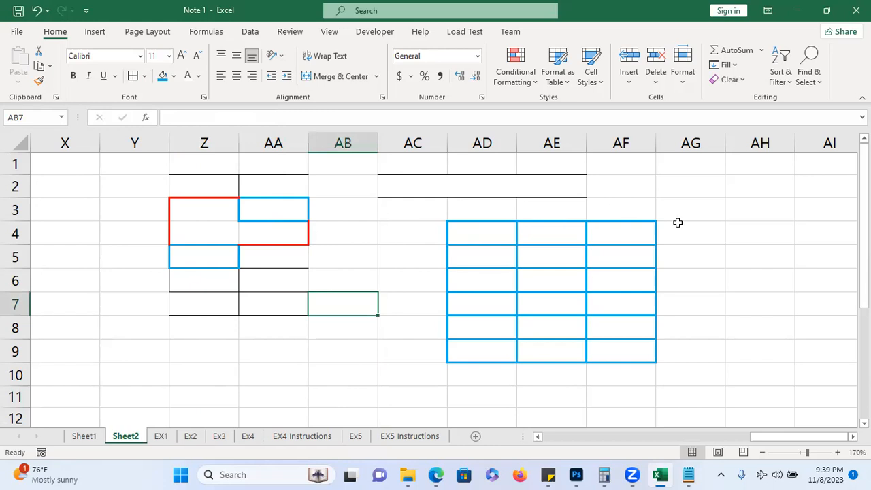
Apply all borders to the range AJ4:AK8.
scroll(676, 224, right, 4)
click(354, 244)
drag(354, 244, 427, 326)
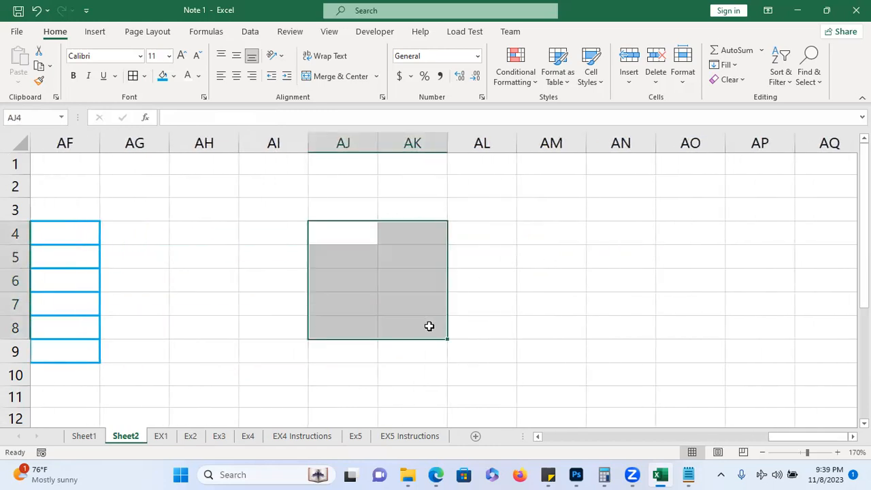
click(133, 75)
click(528, 295)
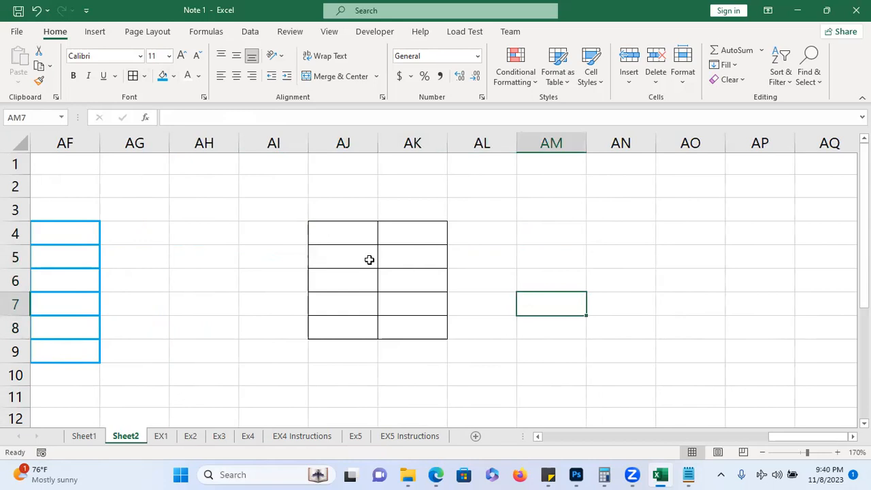
Set the border line color to standard red and apply all borders to the range AM4:AN8.
click(145, 75)
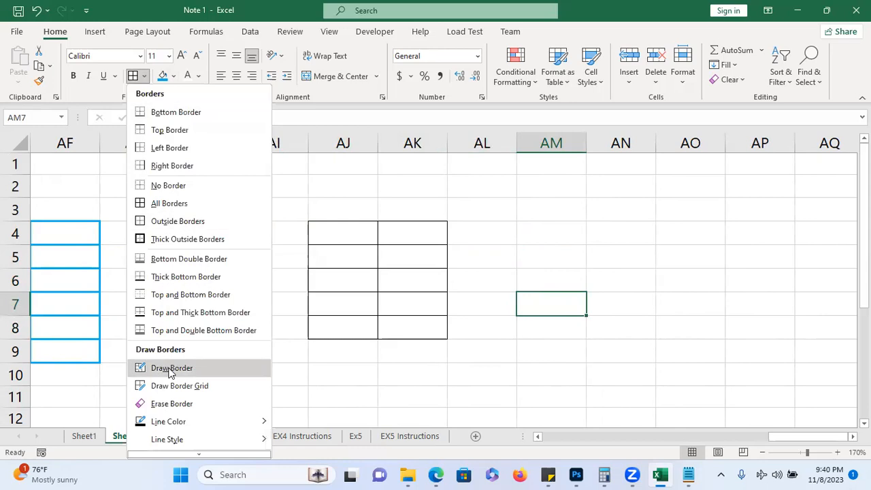
mouse_move(170, 421)
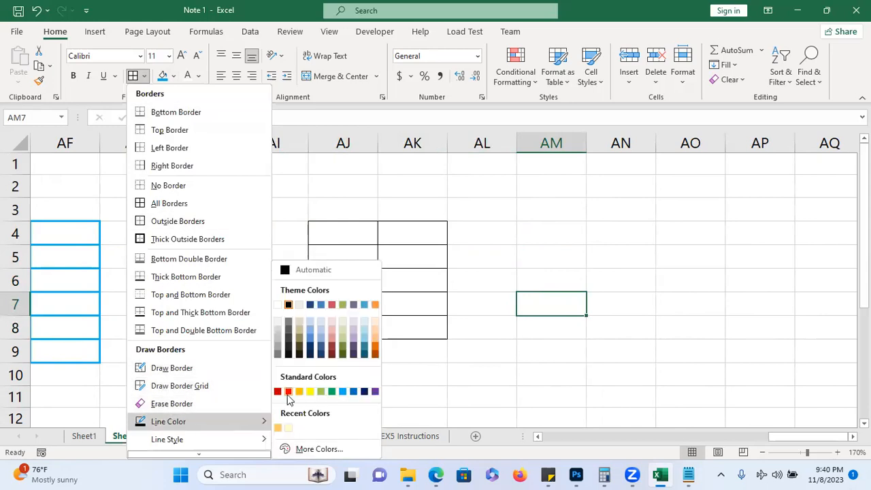
click(287, 393)
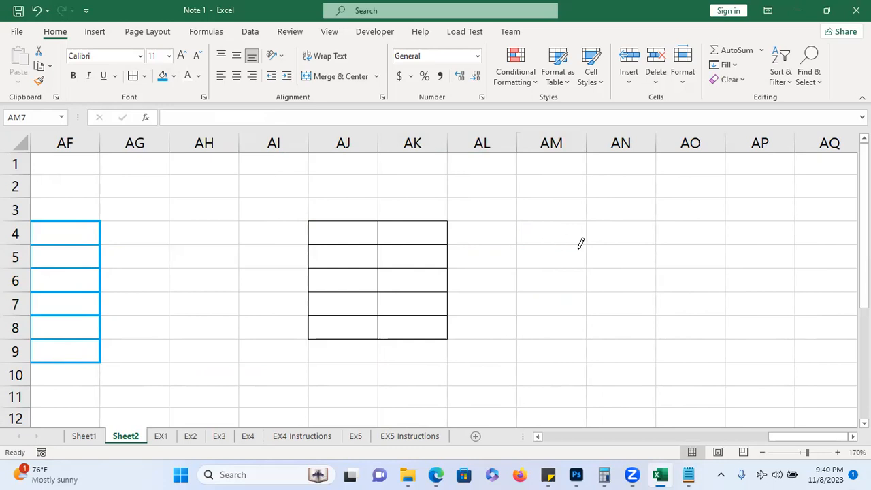
key(Escape)
drag(560, 230, 629, 302)
click(630, 302)
drag(533, 234, 616, 319)
click(132, 76)
click(762, 340)
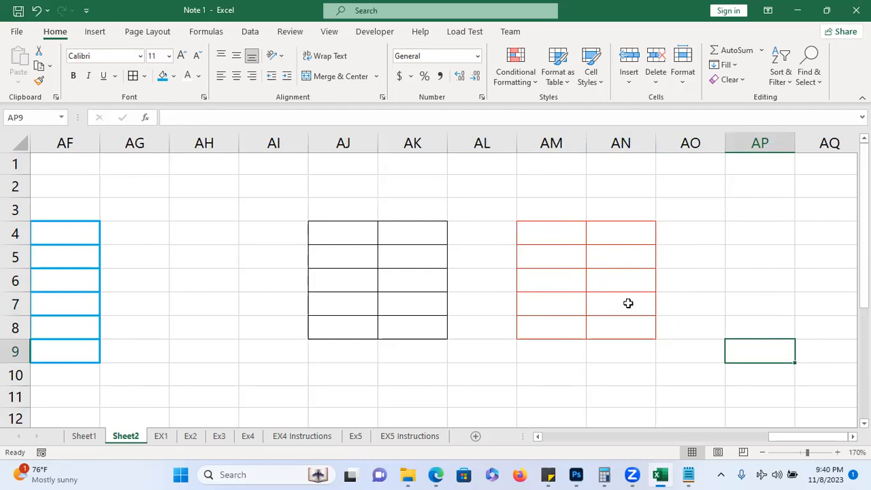
Set the border line color to Automatic and apply all borders to the range AP4:AQ8.
scroll(628, 303, right, 3)
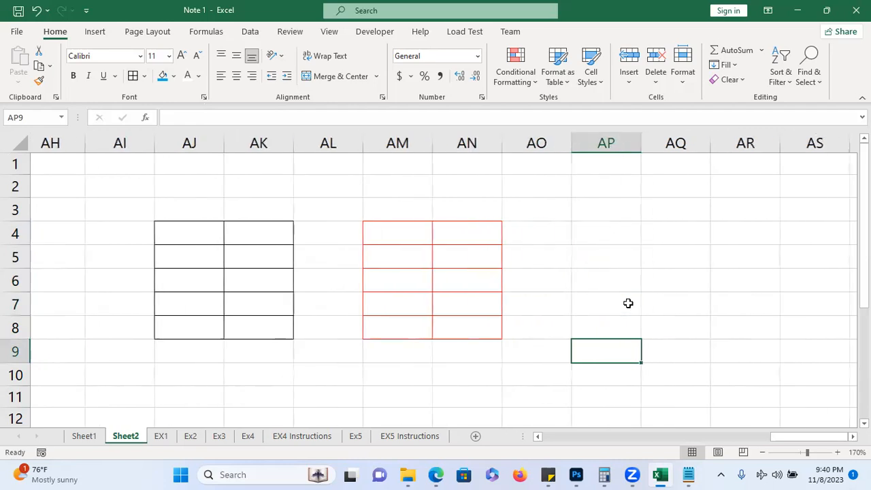
click(144, 76)
mouse_move(190, 426)
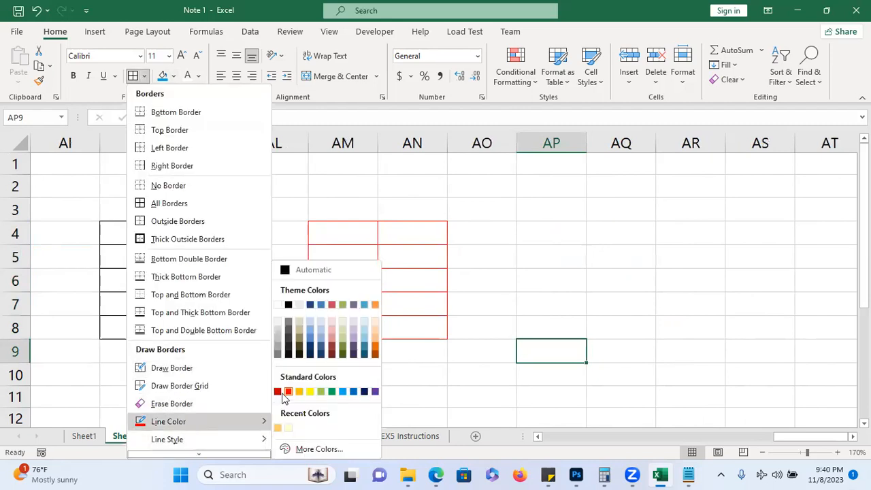
click(285, 267)
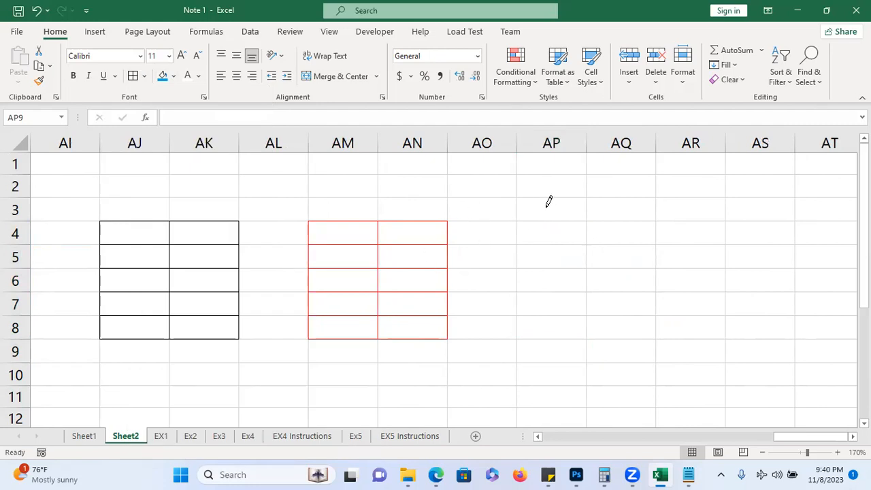
key(Escape)
drag(548, 236, 626, 327)
click(133, 76)
click(717, 245)
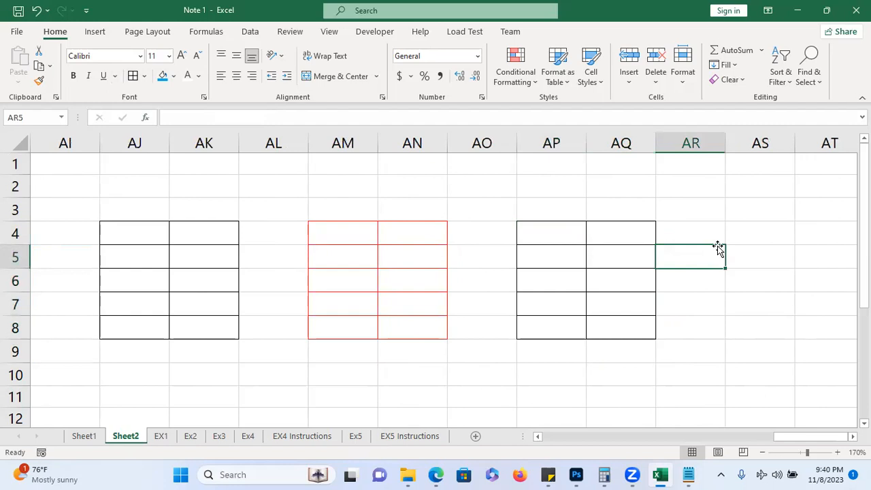